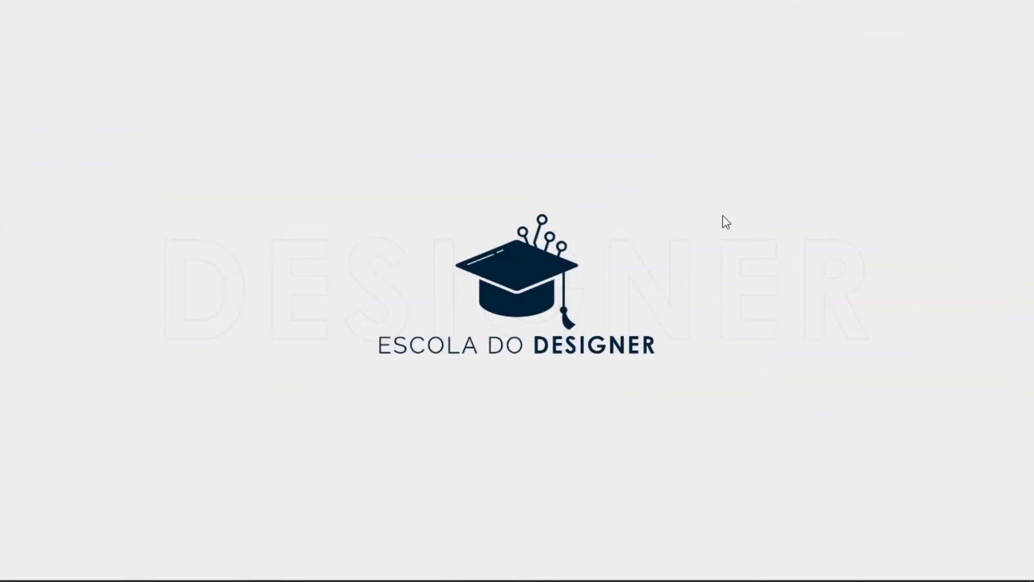
# Step: Preview the finished Fyler-Aula flyer in Photos, then open the Materiais da aula asset folder
pyautogui.click(278, 567)
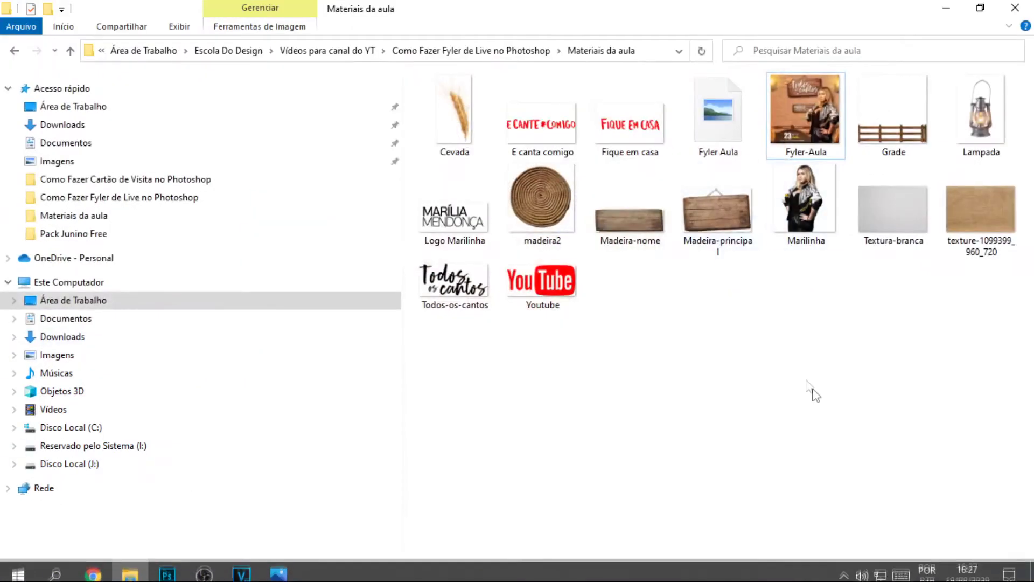
pyautogui.moveTo(812, 389)
pyautogui.mouseDown()
pyautogui.moveTo(562, 224)
pyautogui.moveTo(405, 82)
pyautogui.mouseUp()
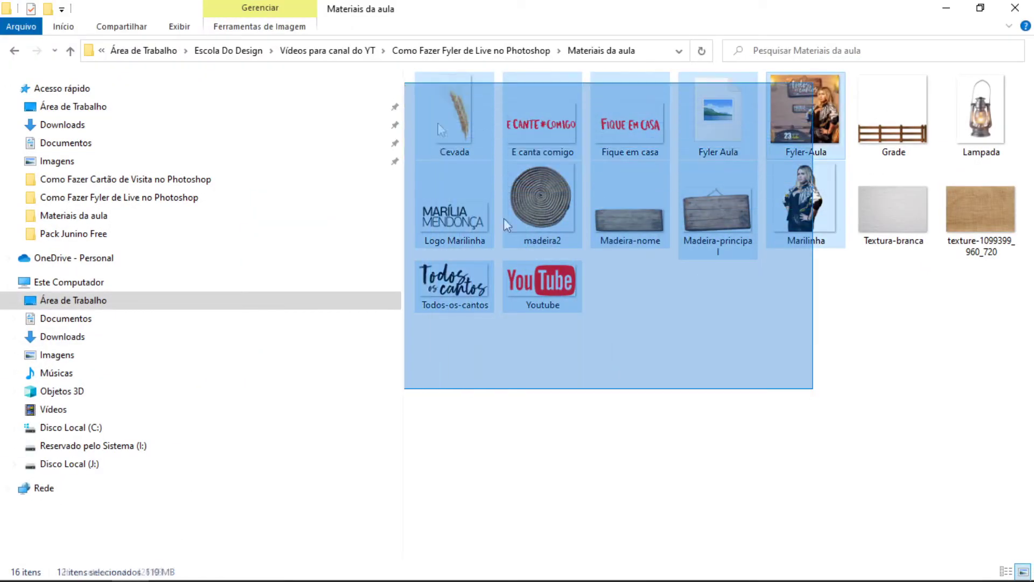
# Step: Select the Textura-branca, burlap and other lesson asset files in Materiais da aula, then deselect them
pyautogui.click(555, 256)
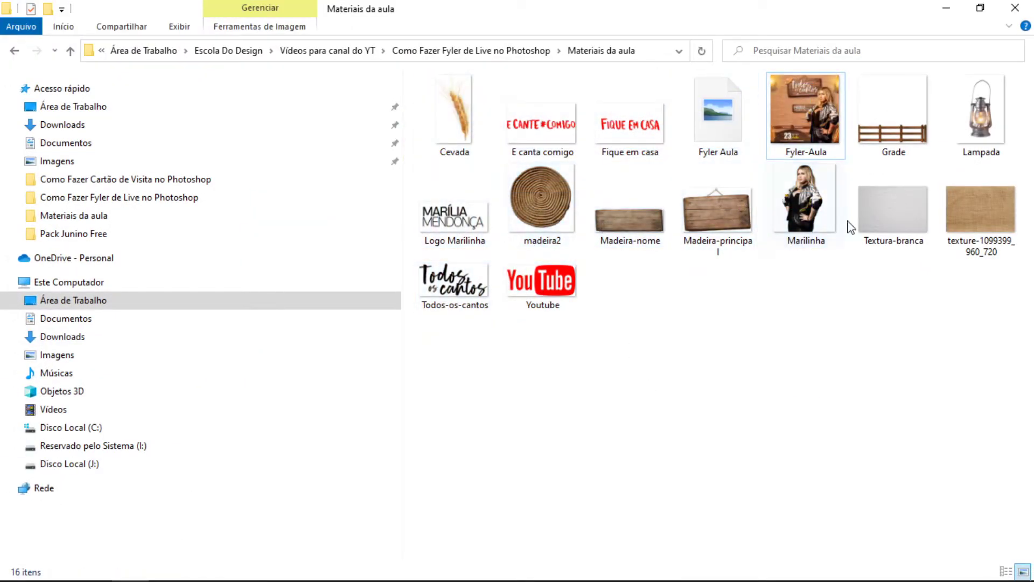
pyautogui.moveTo(889, 295); pyautogui.dragTo(1018, 202)
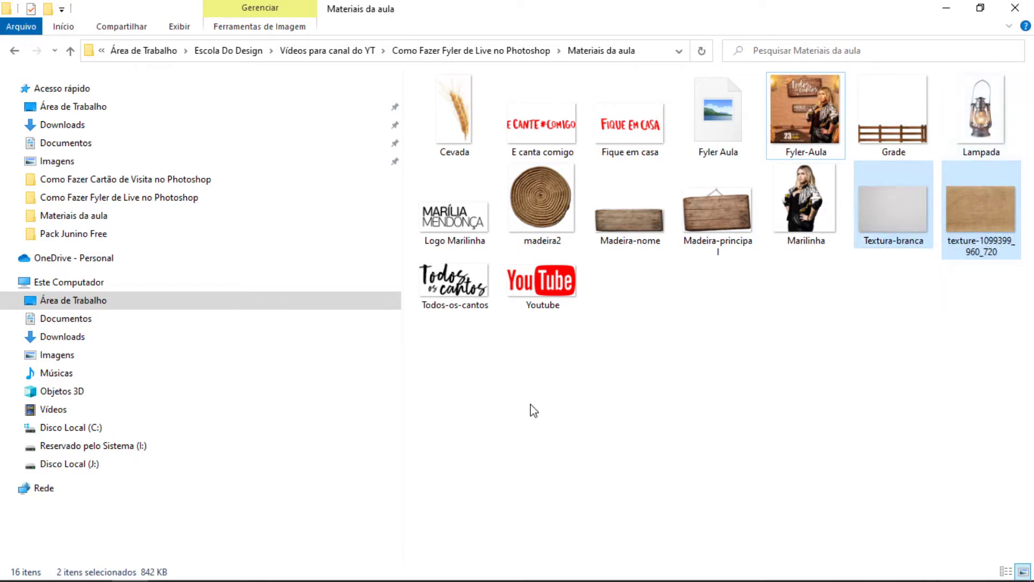
pyautogui.moveTo(794, 422); pyautogui.dragTo(397, 129)
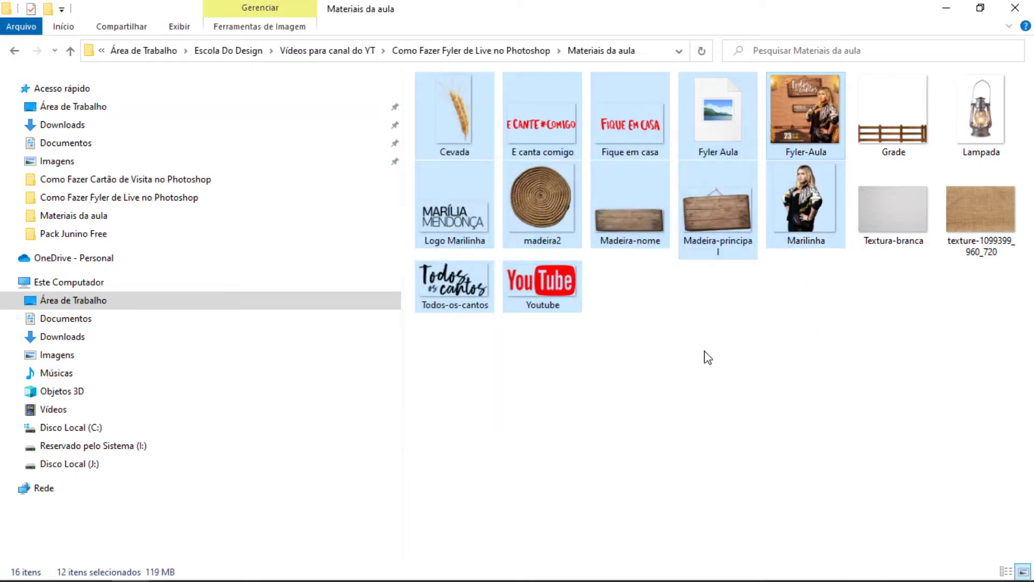
pyautogui.click(707, 357)
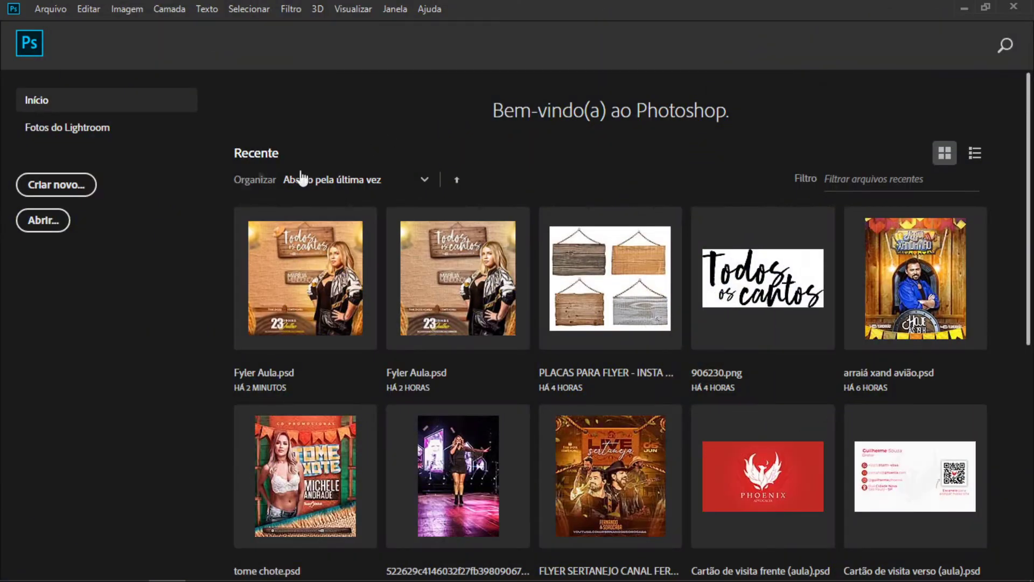
# Step: Create a 1080×1080 px, 300 ppi, 16-bit RGB document with black background and sRGB IEC61966-2.1 profile
pyautogui.hotkey('ctrl', 'n')
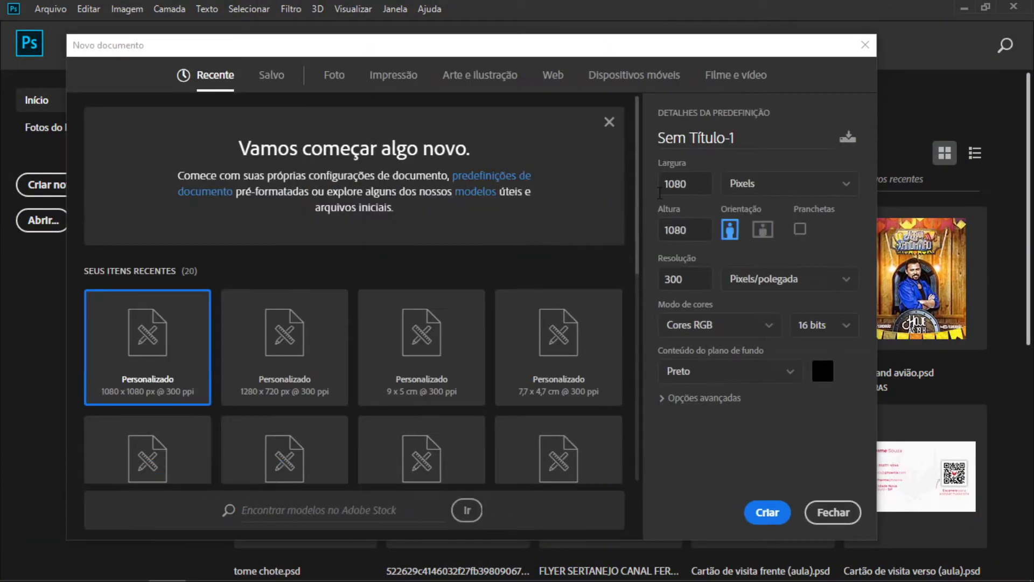
pyautogui.click(683, 186)
pyautogui.press('Tab')
pyautogui.click(676, 284)
pyautogui.click(843, 332)
pyautogui.click(824, 375)
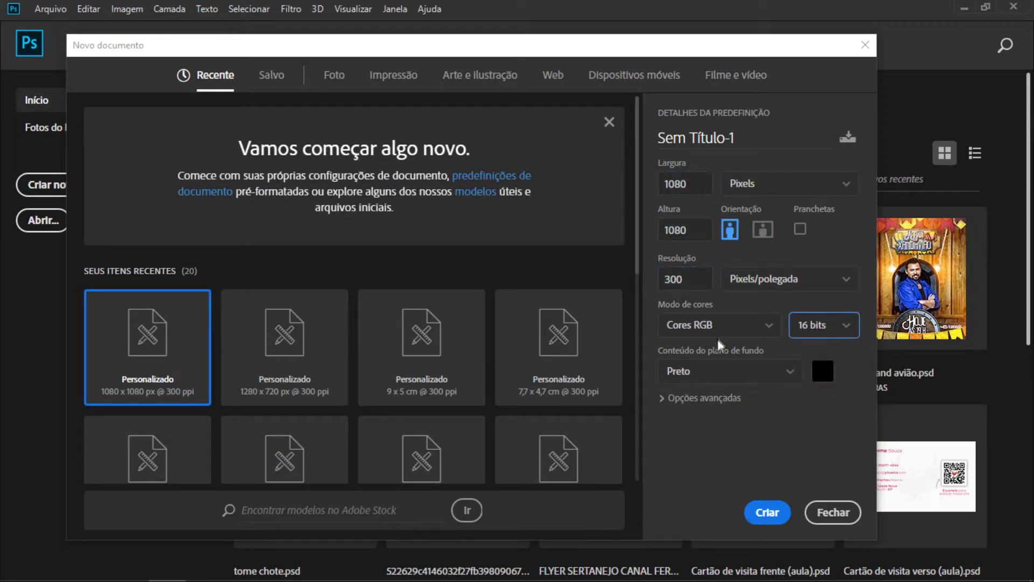
pyautogui.click(700, 325)
pyautogui.click(729, 406)
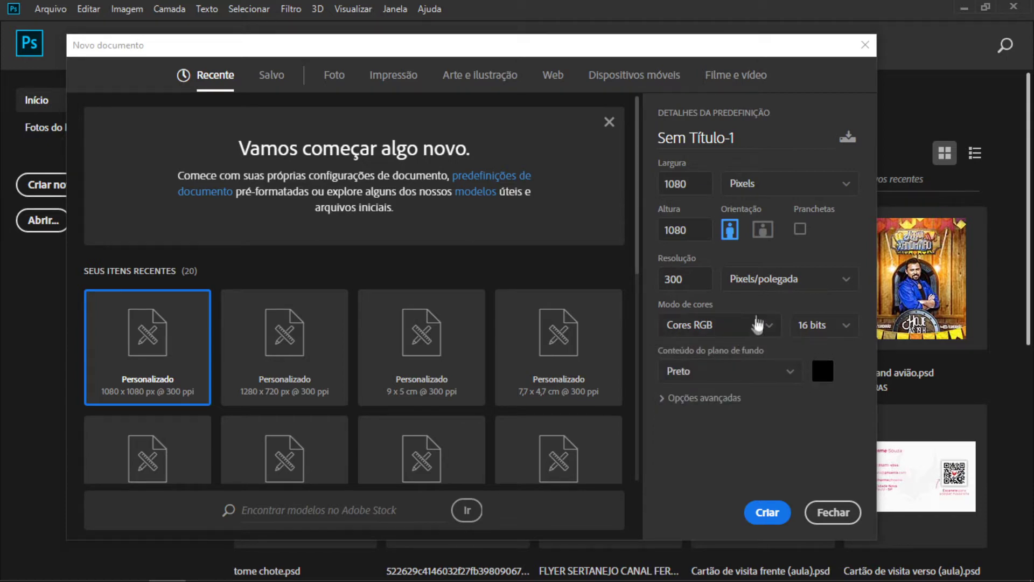
pyautogui.click(695, 397)
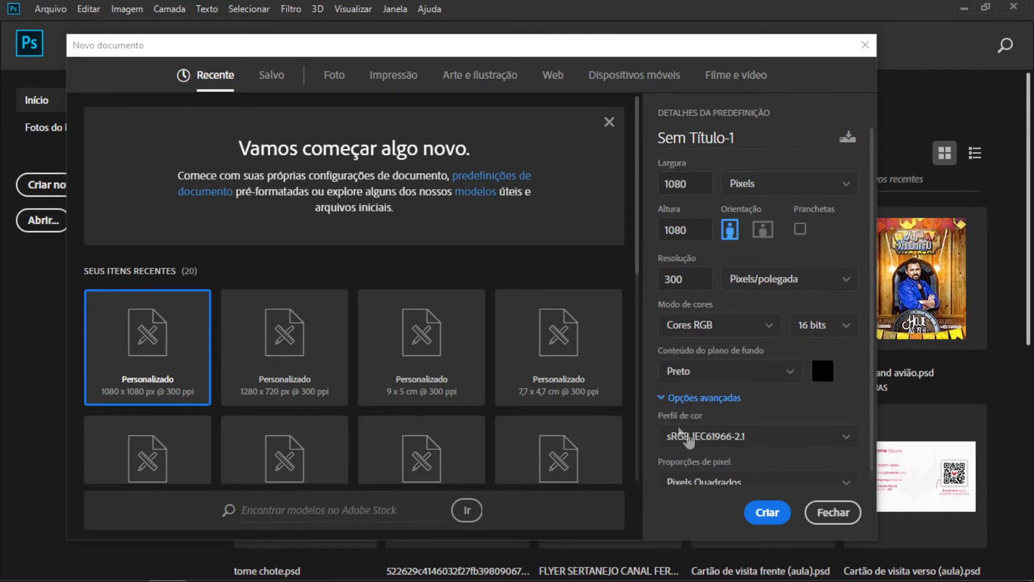
pyautogui.click(680, 436)
pyautogui.click(710, 363)
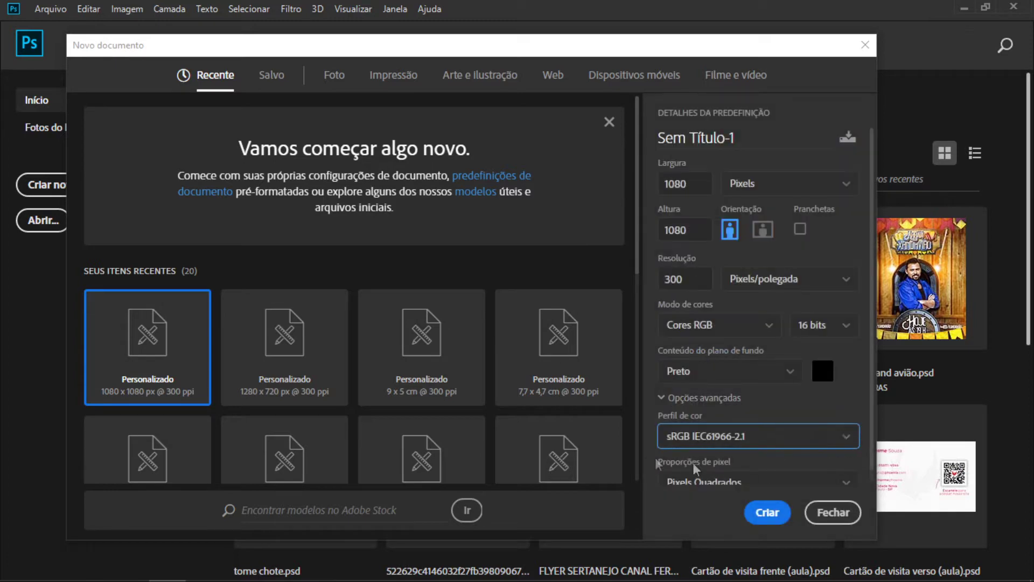
pyautogui.click(744, 512)
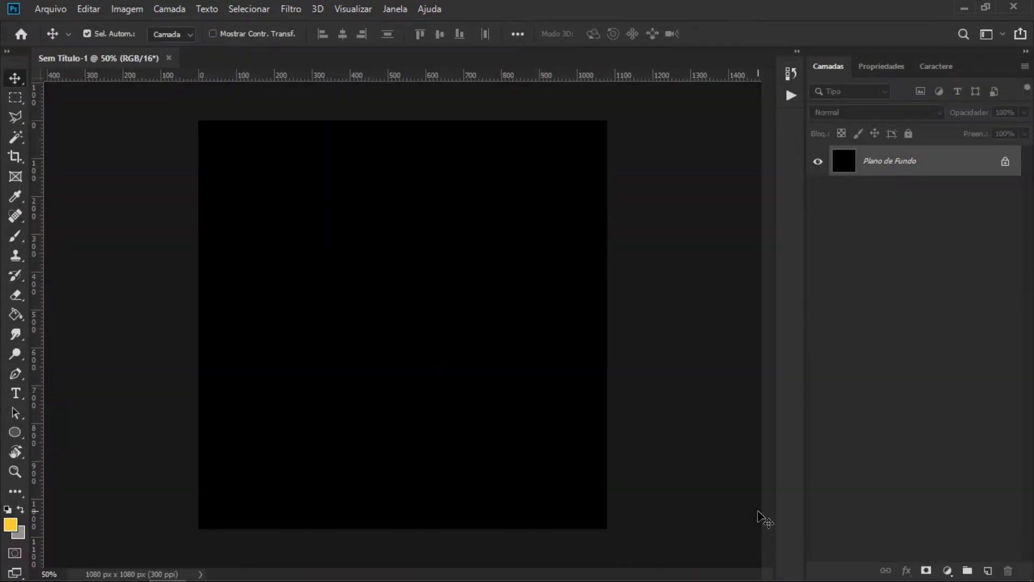
# Step: Place Textura-branca as an embedded layer and enlarge it to fill the canvas
pyautogui.click(51, 8)
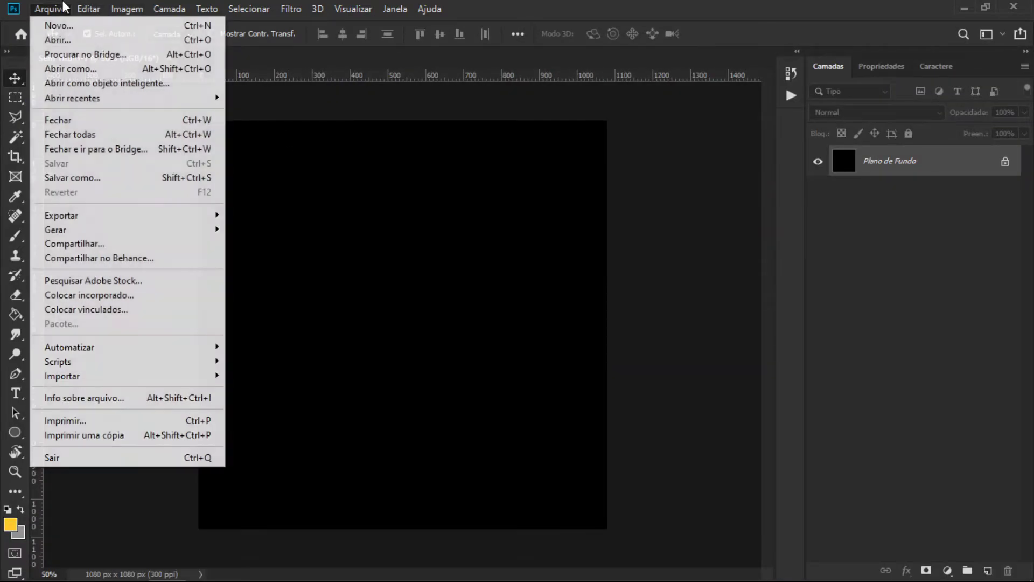
pyautogui.click(155, 296)
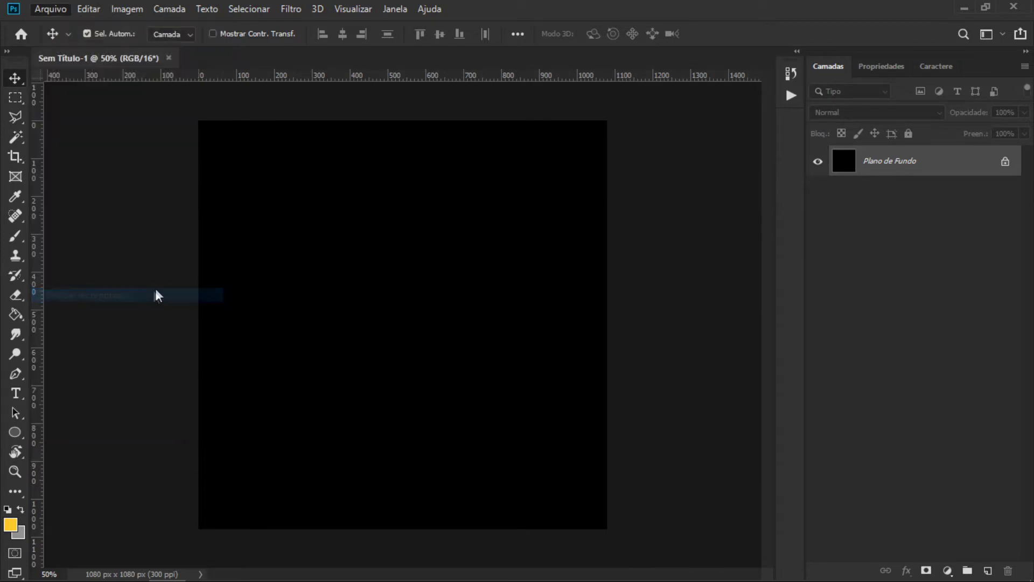
pyautogui.scroll(-3, 711, 199)
pyautogui.click(582, 185)
pyautogui.doubleClick(582, 185)
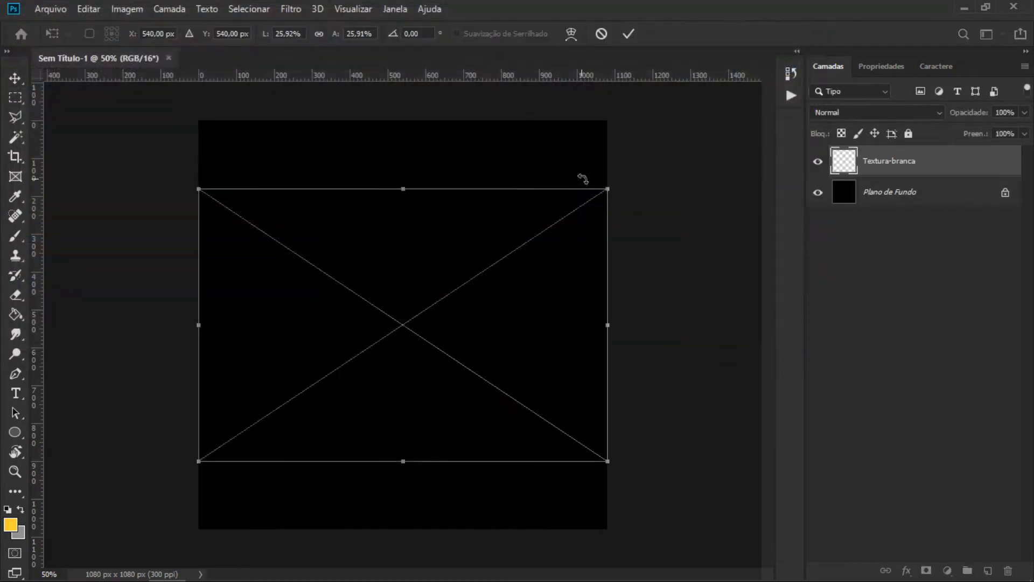
pyautogui.click(628, 35)
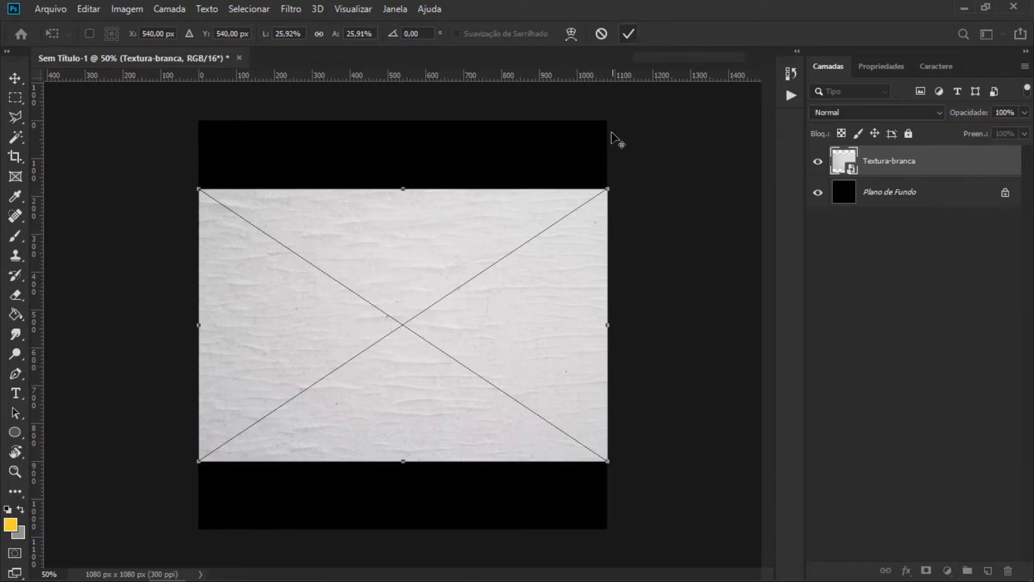
pyautogui.moveTo(607, 189); pyautogui.dragTo(735, 109)
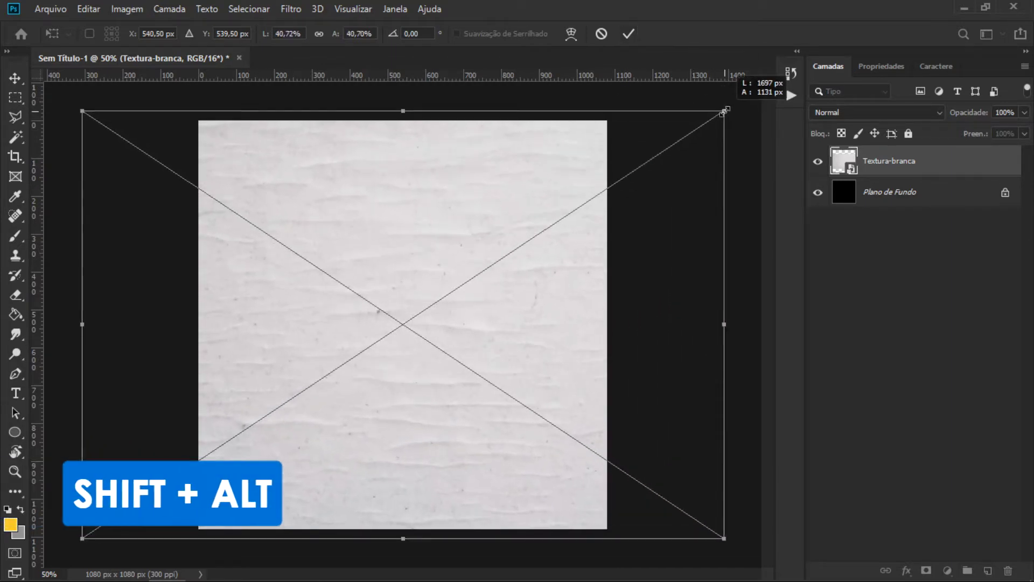
pyautogui.click(628, 34)
# Step: Place the burlap texture as an embedded layer and scale it to cover the whole canvas
pyautogui.click(51, 9)
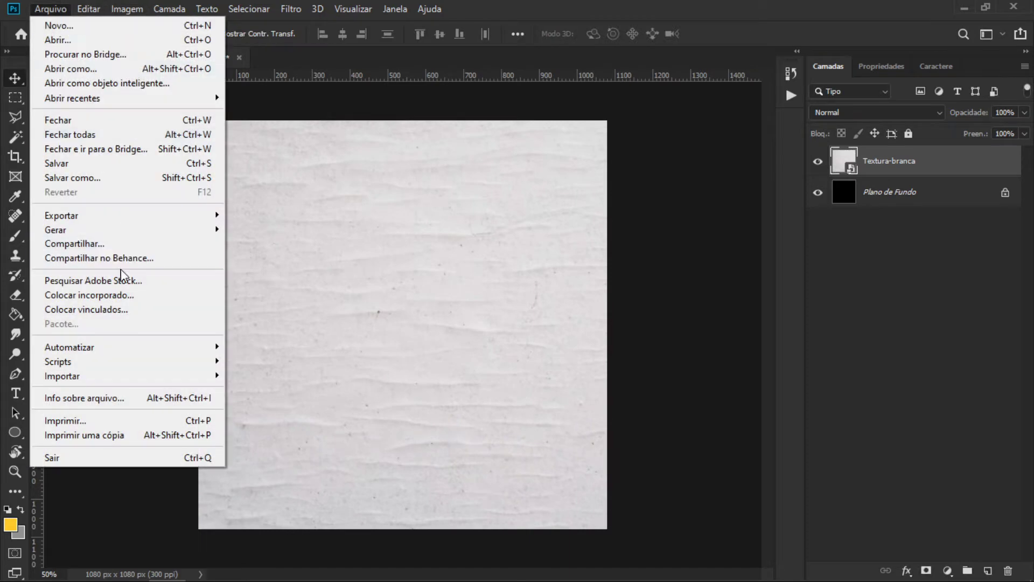
pyautogui.click(127, 295)
pyautogui.scroll(-2, 681, 265)
pyautogui.click(684, 243)
pyautogui.doubleClick(684, 243)
pyautogui.press('Return')
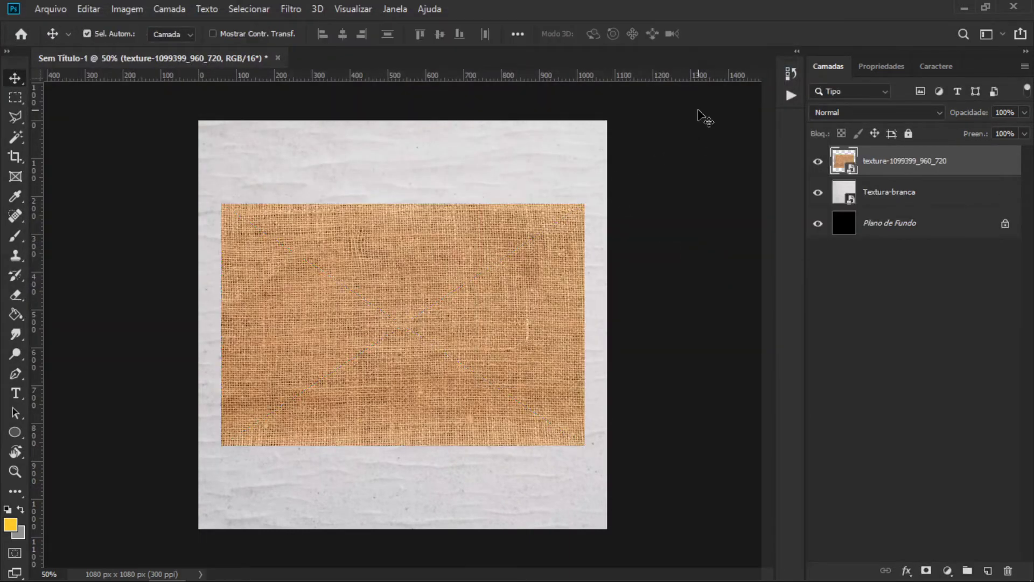
pyautogui.hotkey('ctrl', 't')
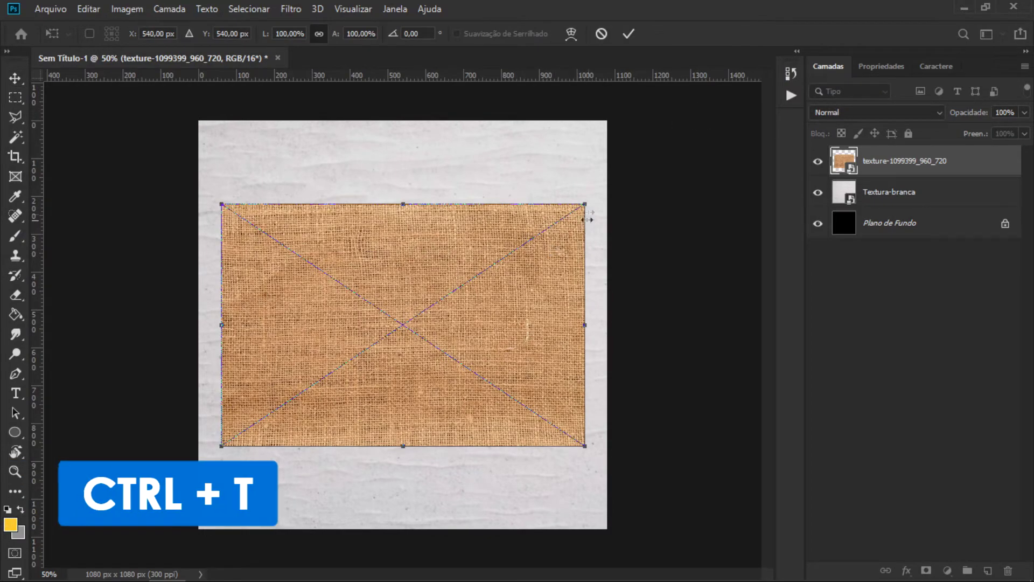
pyautogui.moveTo(585, 205); pyautogui.dragTo(622, 60)
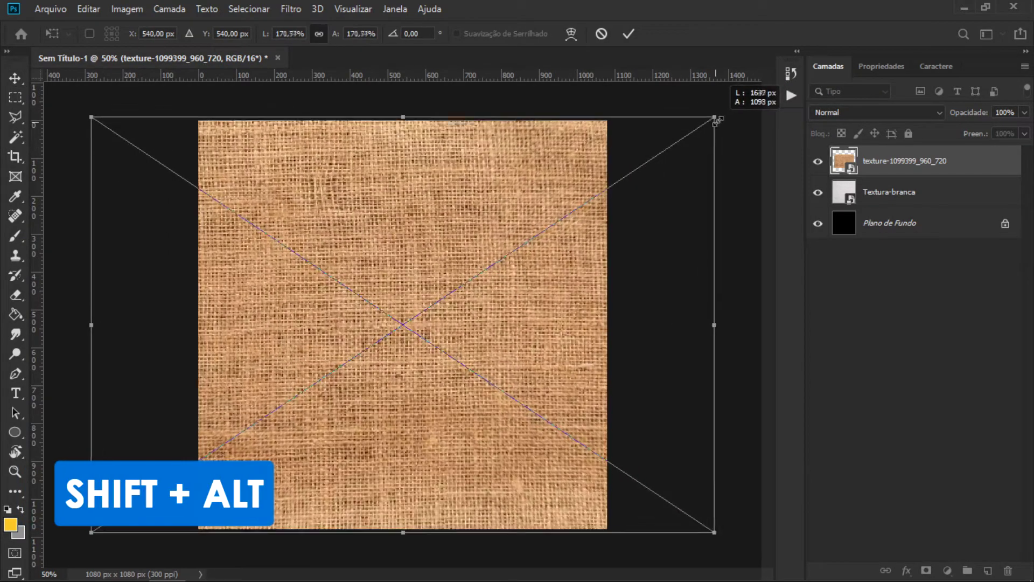
pyautogui.click(628, 33)
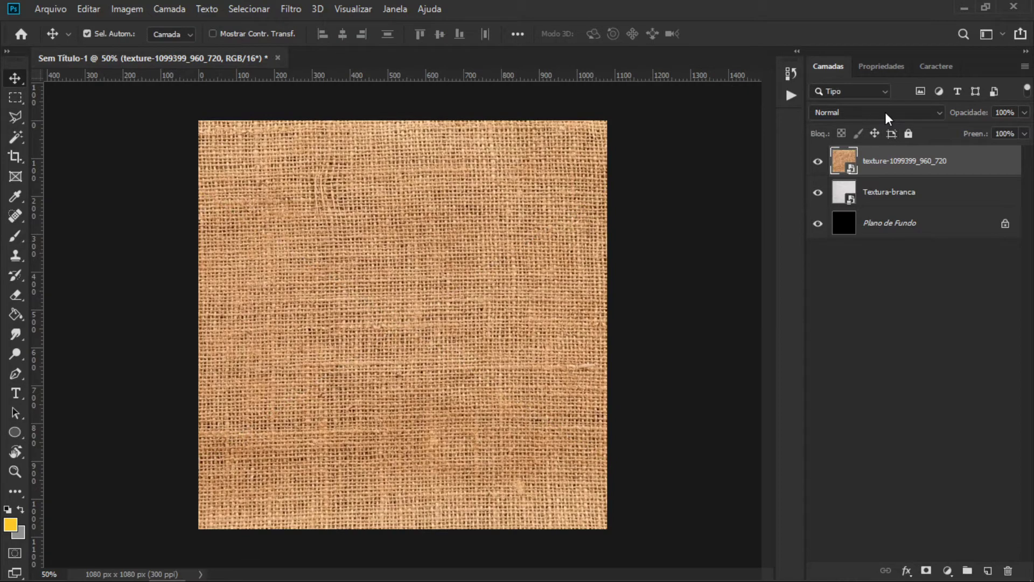
# Step: Set the burlap layer's blend mode to Sobrepor and add a Curves adjustment layer
pyautogui.click(885, 113)
pyautogui.click(862, 293)
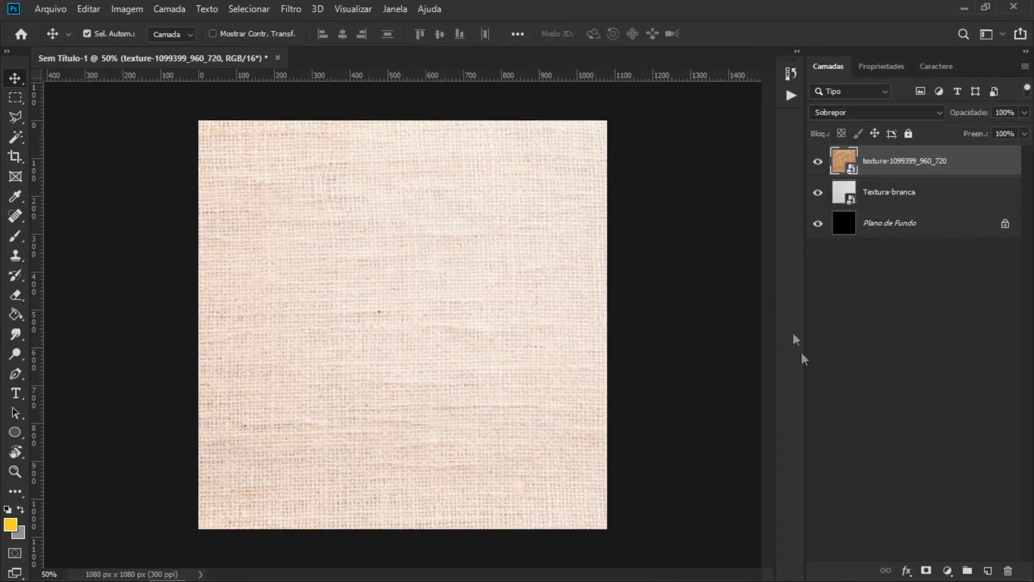
pyautogui.click(947, 570)
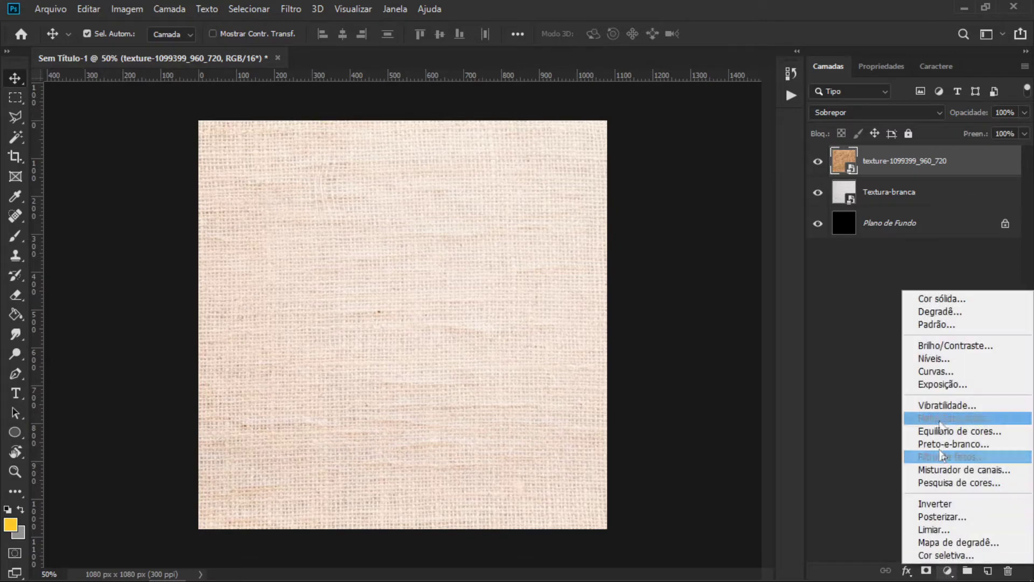
pyautogui.click(938, 367)
pyautogui.click(832, 66)
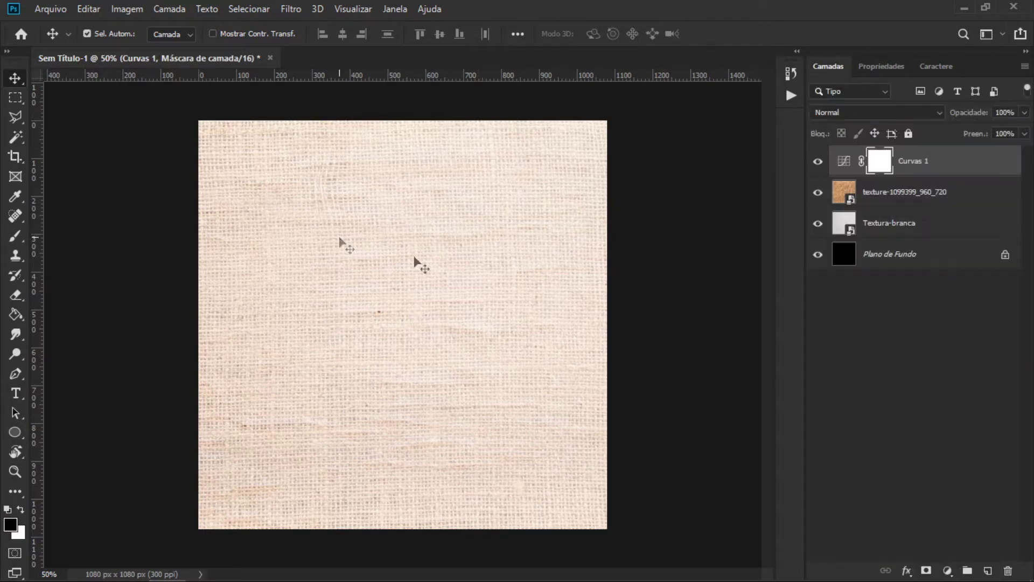
# Step: Pull down the Curvas 1 curve to darken the burlap's tones
pyautogui.click(949, 571)
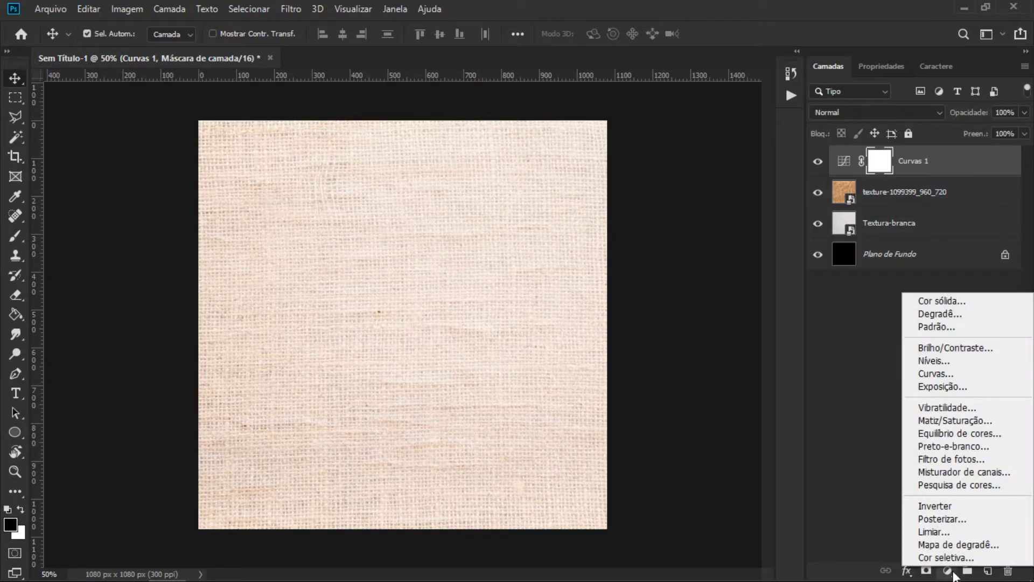
pyautogui.click(857, 324)
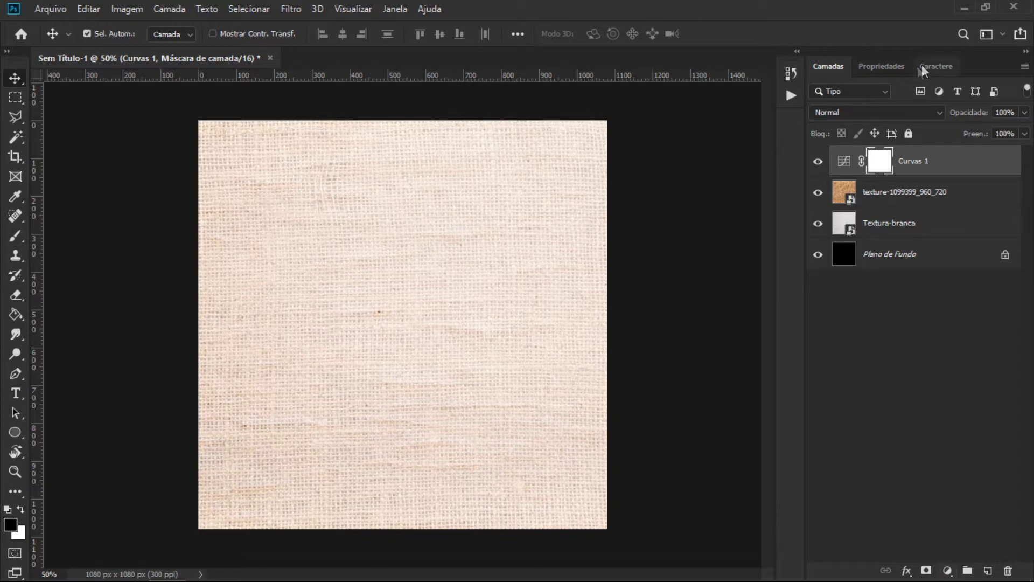
pyautogui.doubleClick(850, 159)
pyautogui.moveTo(901, 258); pyautogui.dragTo(943, 282)
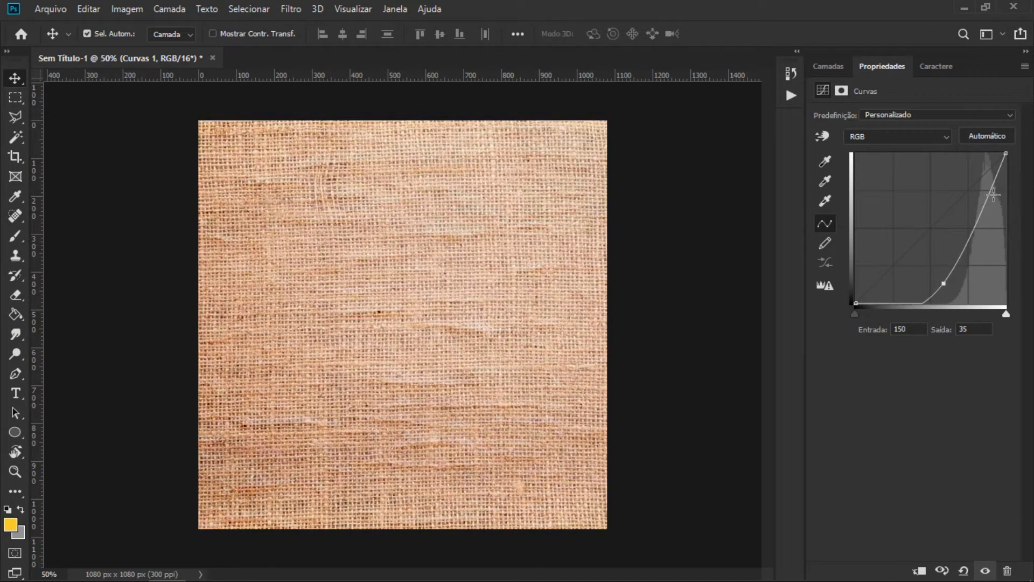
pyautogui.moveTo(988, 205); pyautogui.dragTo(994, 210)
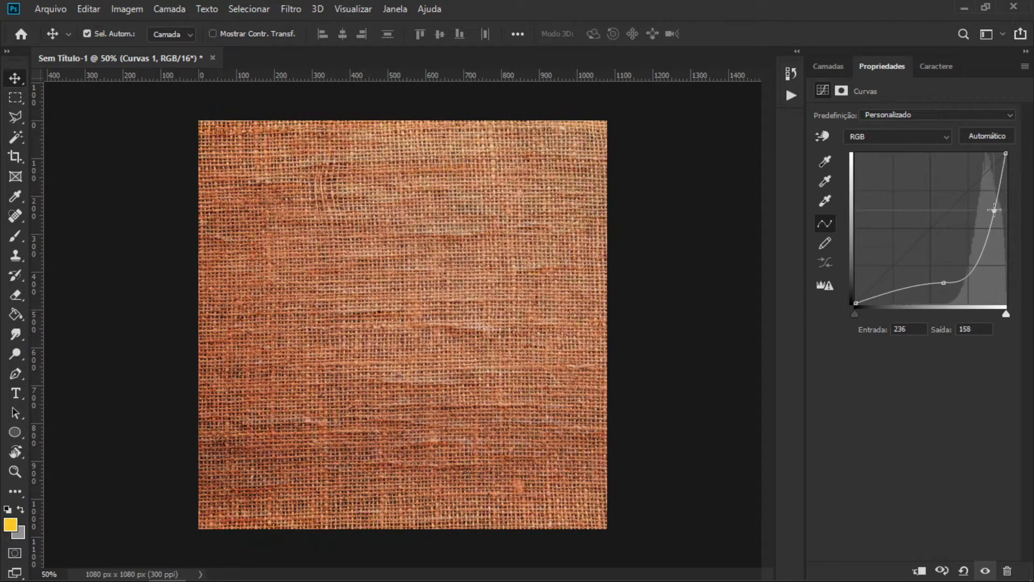
pyautogui.moveTo(994, 210); pyautogui.dragTo(993, 210)
pyautogui.click(828, 65)
# Step: Add a Color Balance adjustment shifting the midtones toward red and yellow
pyautogui.click(949, 568)
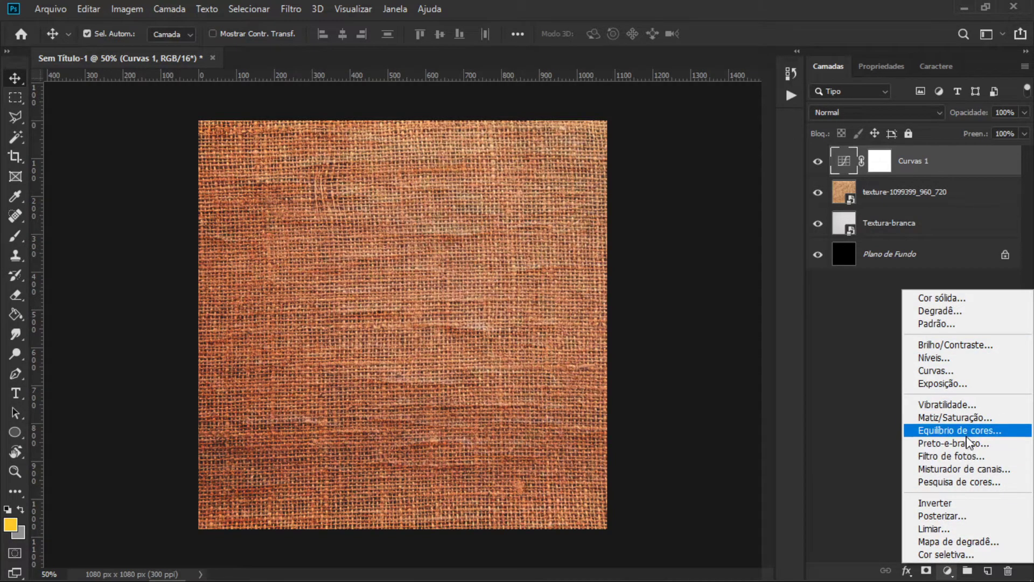
pyautogui.click(967, 431)
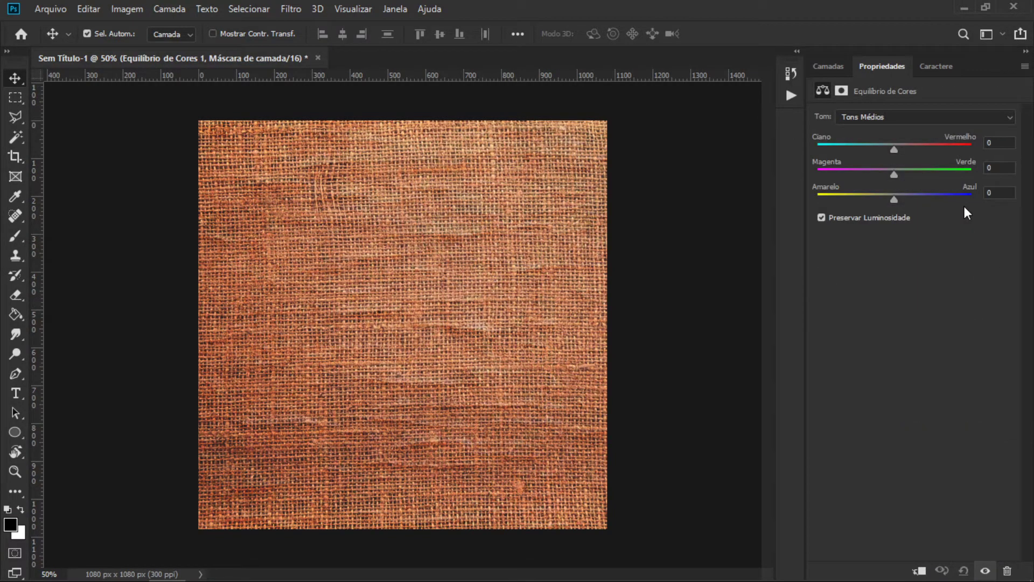
pyautogui.moveTo(894, 150); pyautogui.dragTo(907, 149)
pyautogui.moveTo(923, 151); pyautogui.dragTo(926, 153)
pyautogui.moveTo(894, 199); pyautogui.dragTo(869, 197)
pyautogui.moveTo(867, 204); pyautogui.dragTo(860, 206)
pyautogui.click(832, 74)
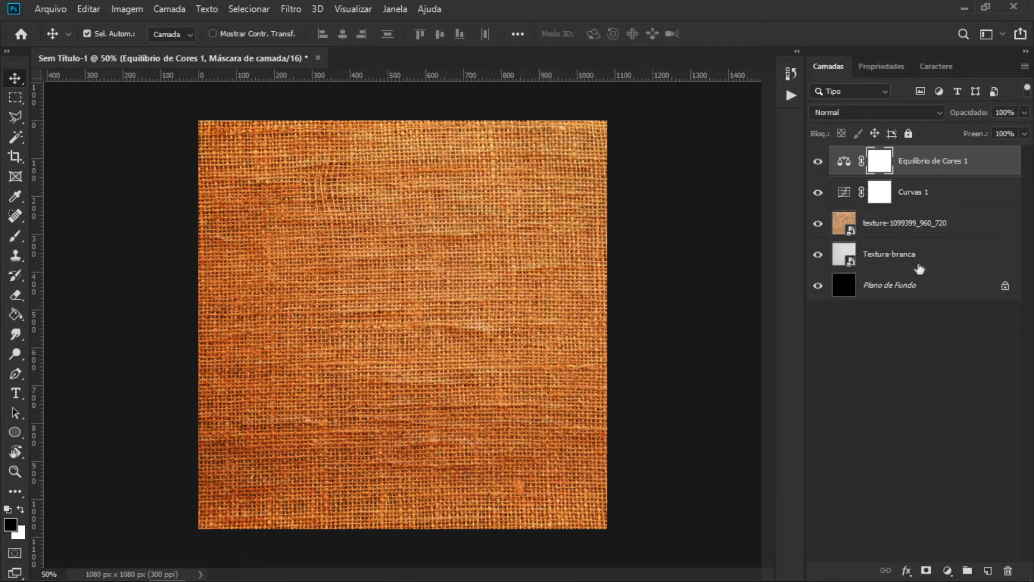
# Step: Refine Curvas 1, darkening the midtones and brightening the highlights
pyautogui.doubleClick(849, 191)
pyautogui.moveTo(943, 282); pyautogui.dragTo(928, 281)
pyautogui.moveTo(994, 210); pyautogui.dragTo(996, 198)
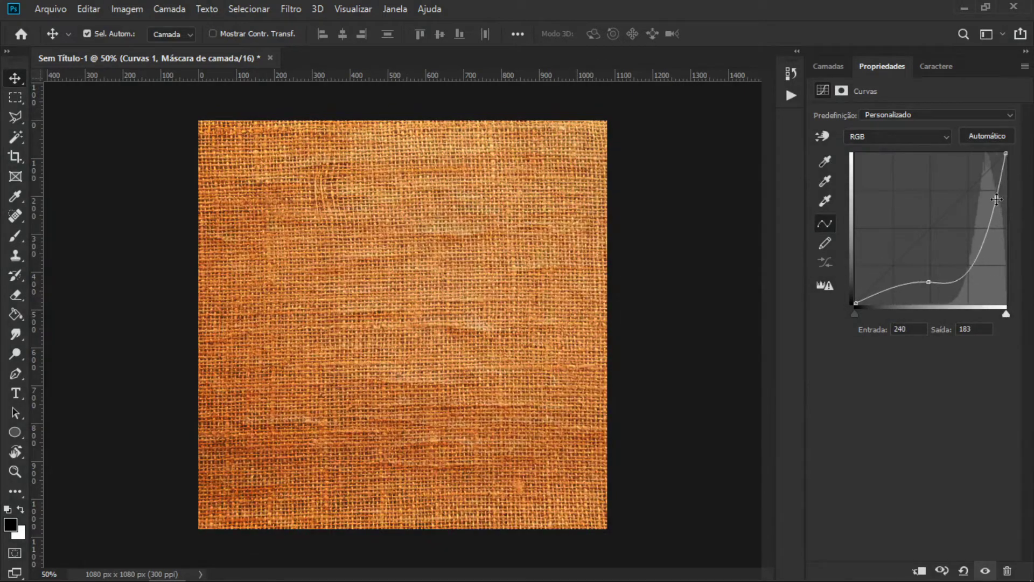
pyautogui.click(824, 62)
# Step: Group the adjustment and texture layers as BG, then compare with the reference flyer
pyautogui.click(947, 169)
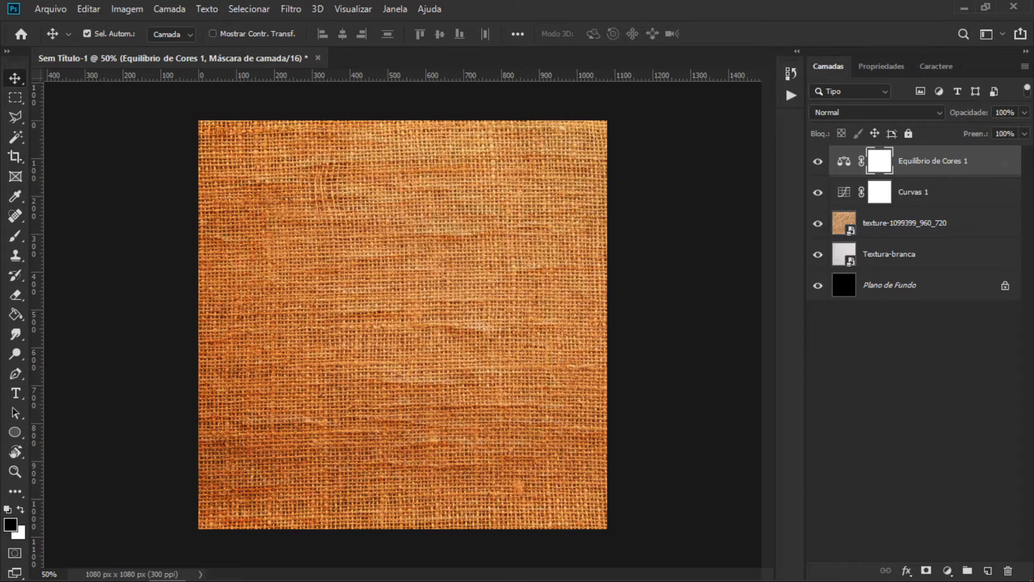
pyautogui.keyDown('shift'); pyautogui.click(930, 260); pyautogui.keyUp('shift')
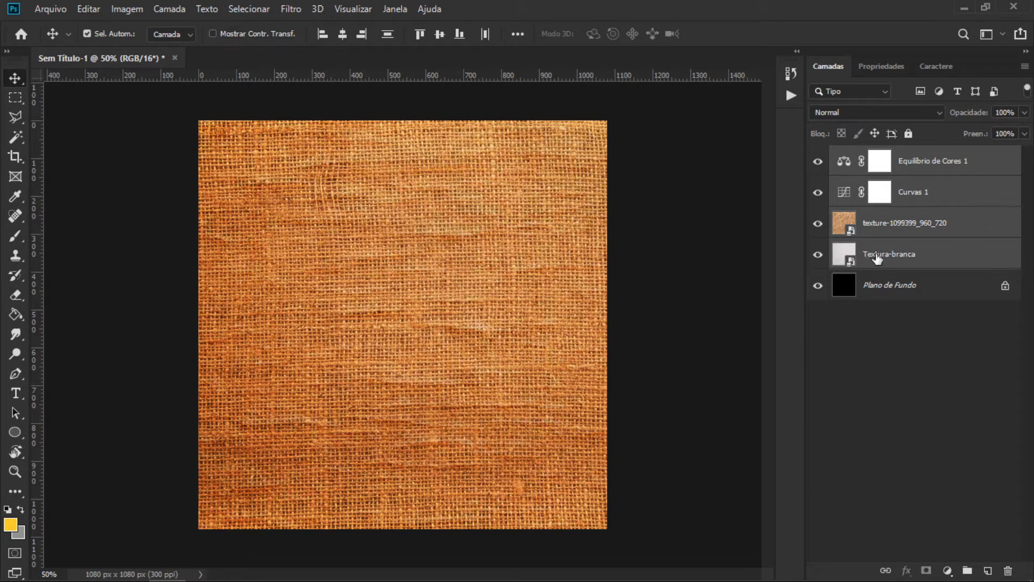
pyautogui.hotkey('ctrl', 'g')
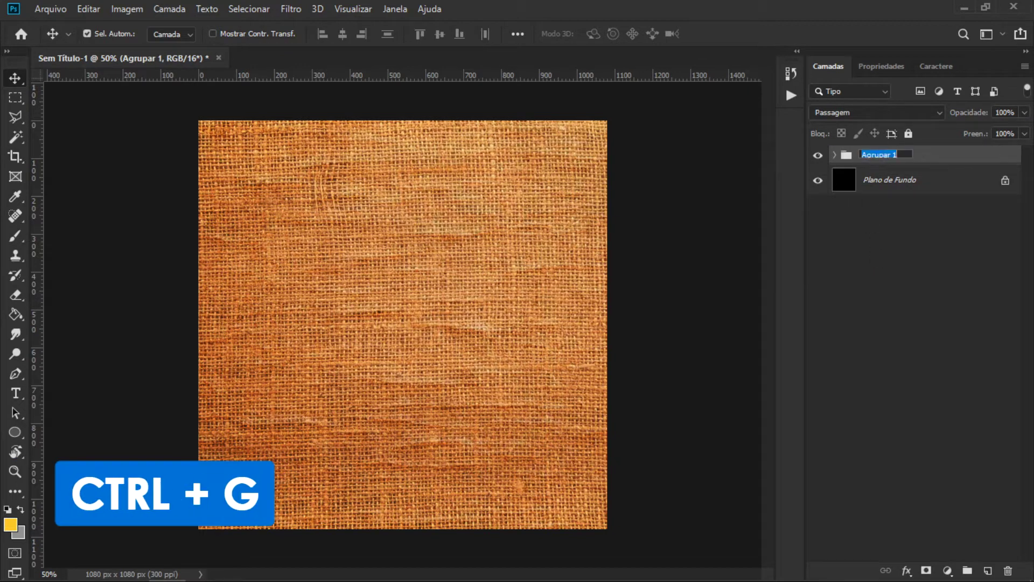
pyautogui.write('BG')
pyautogui.press('Return')
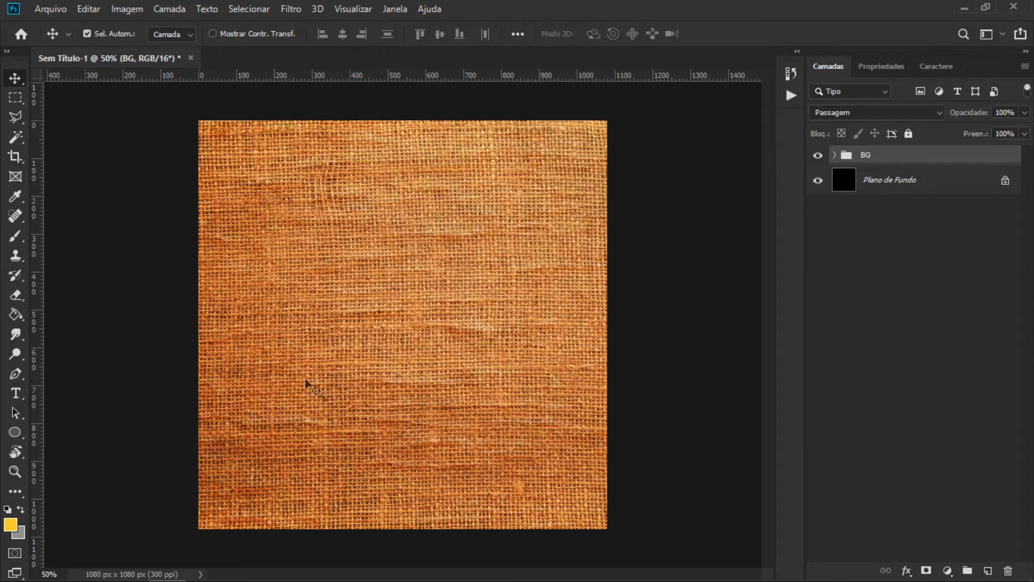
pyautogui.click(278, 570)
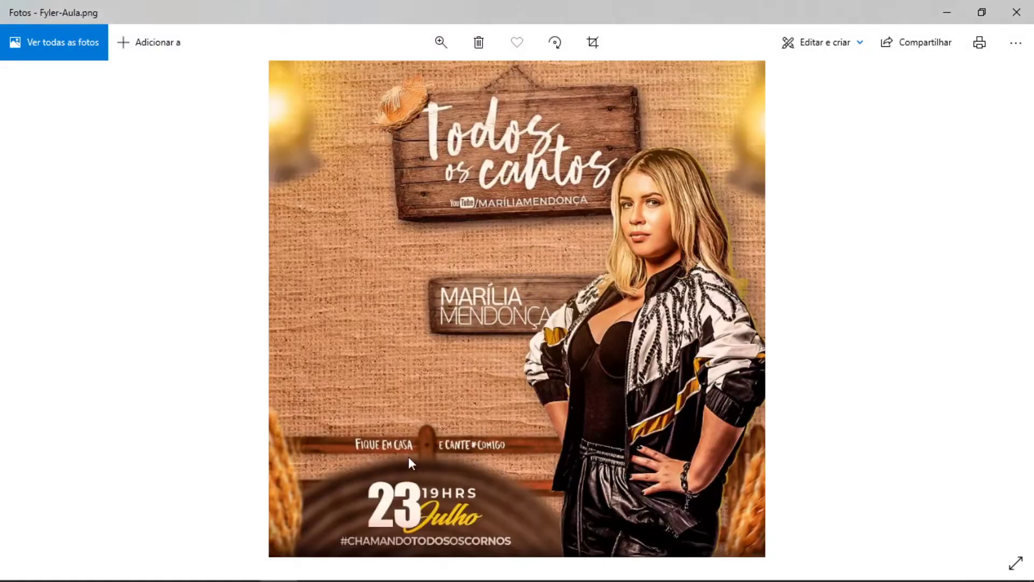
pyautogui.click(947, 12)
pyautogui.click(50, 9)
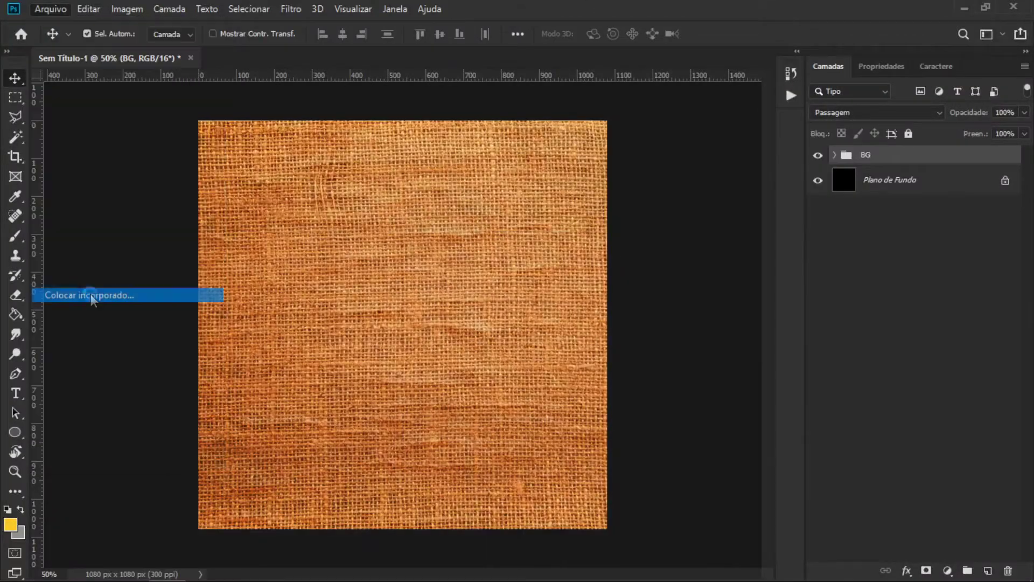
# Step: Place the Grade fence image along the bottom of the canvas
pyautogui.click(91, 299)
pyautogui.doubleClick(388, 189)
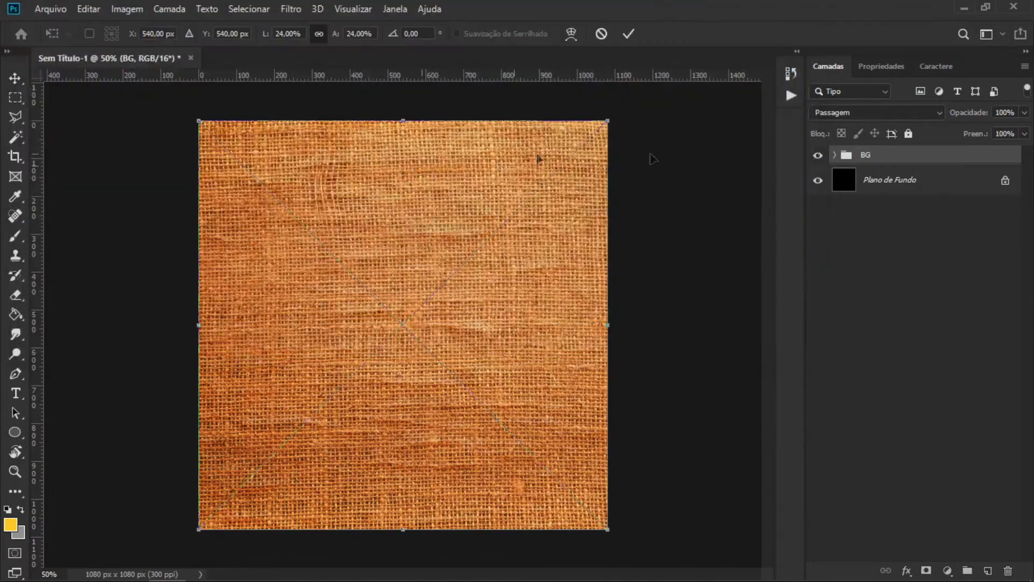
pyautogui.press('Return')
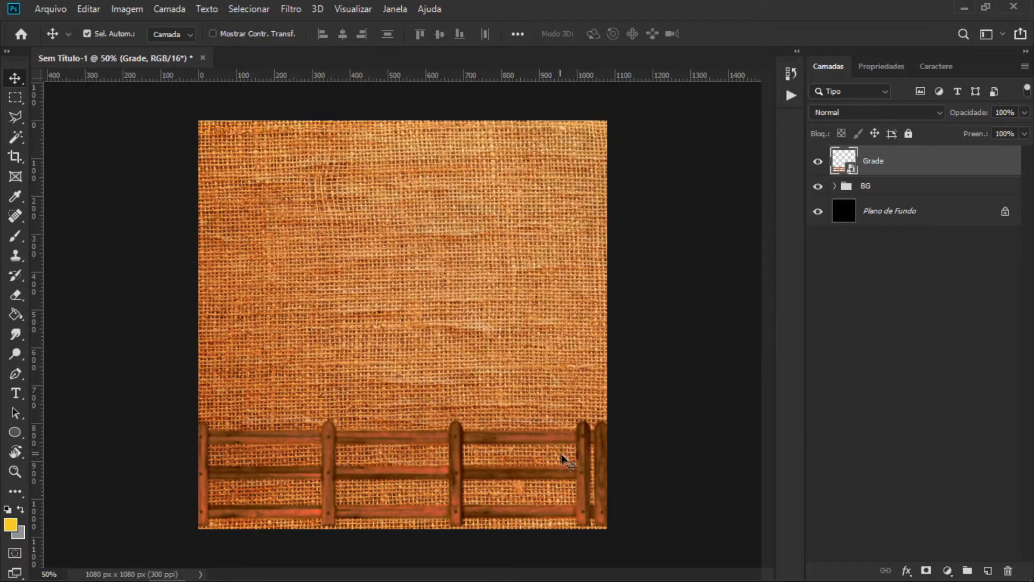
# Step: Place madeira2, scale it to about 13% and position it at the bottom-left corner
pyautogui.click(50, 8)
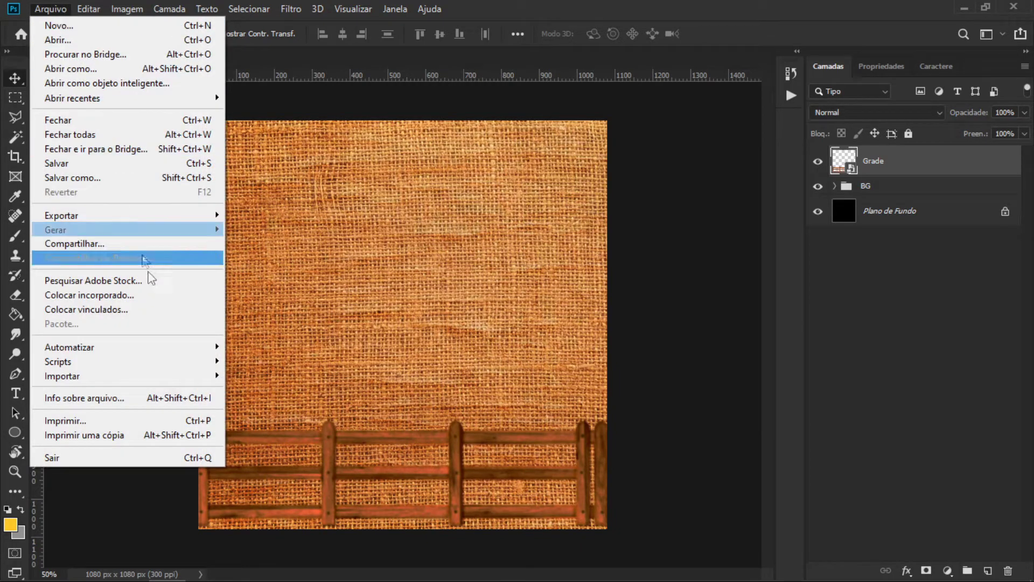
pyautogui.click(143, 297)
pyautogui.doubleClick(666, 230)
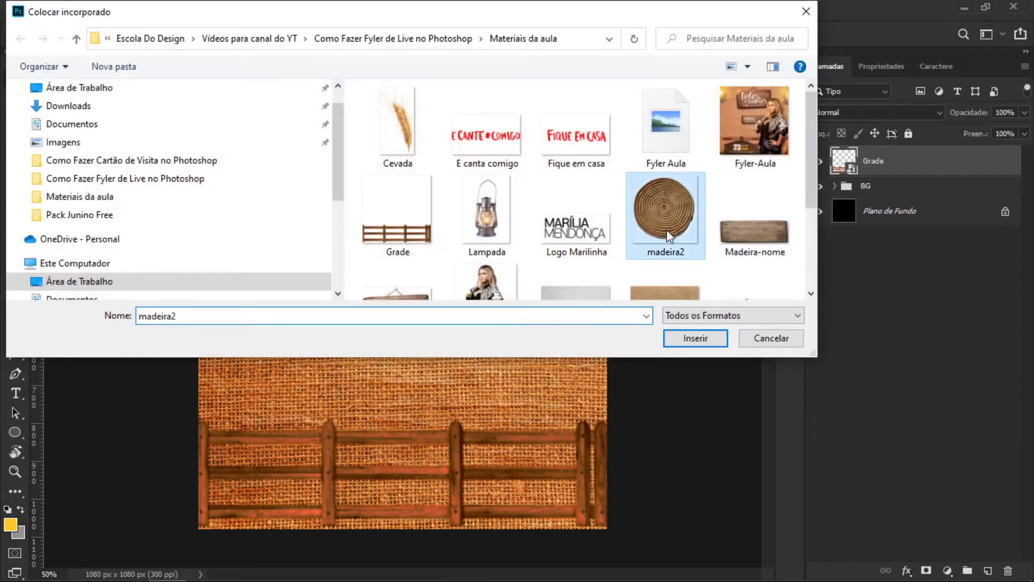
pyautogui.press('Return')
pyautogui.hotkey('ctrl', 't')
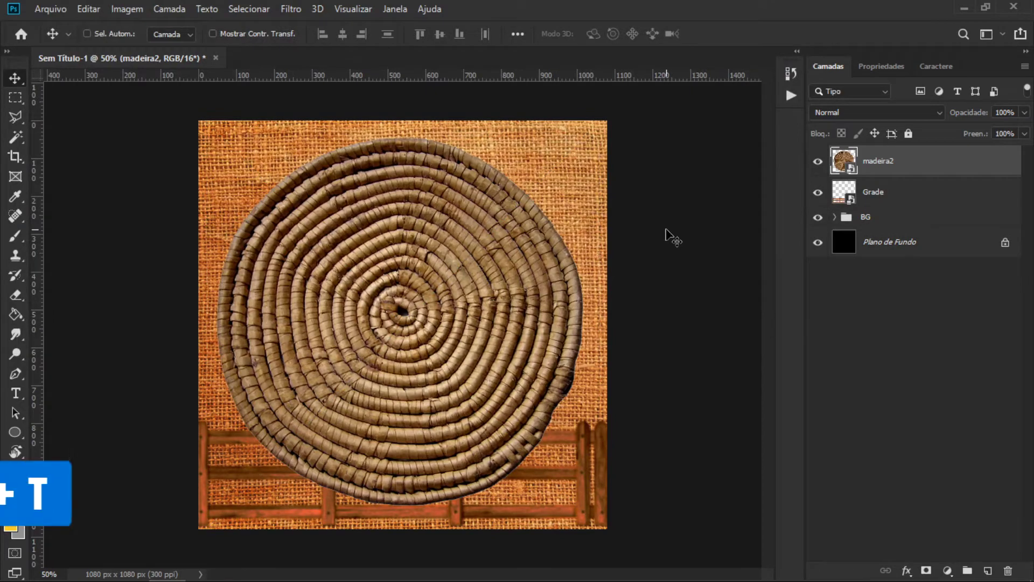
pyautogui.moveTo(600, 120); pyautogui.dragTo(549, 193)
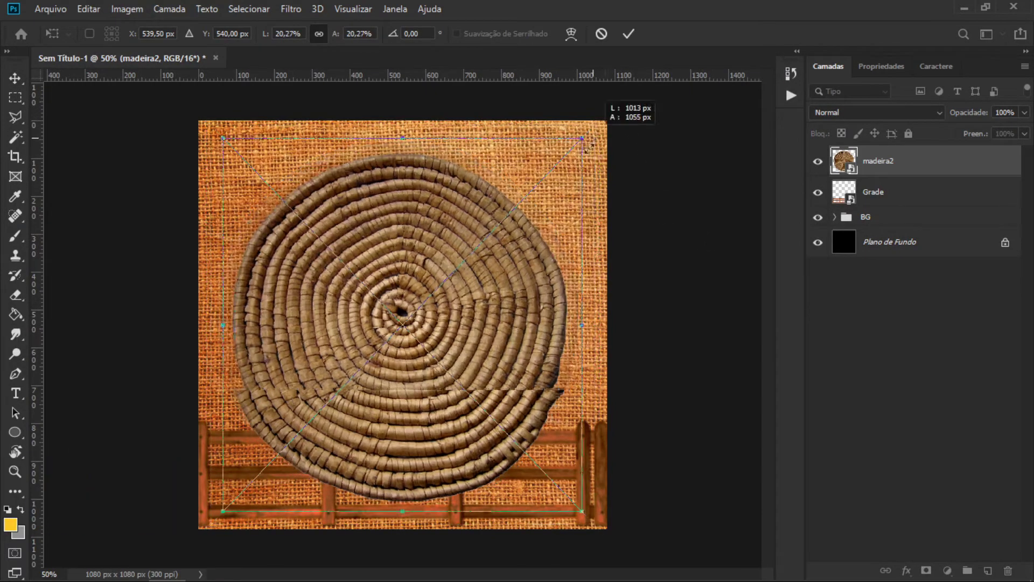
pyautogui.moveTo(549, 193); pyautogui.dragTo(532, 210)
pyautogui.moveTo(501, 307)
pyautogui.mouseDown()
pyautogui.moveTo(422, 451)
pyautogui.moveTo(440, 522)
pyautogui.mouseUp()
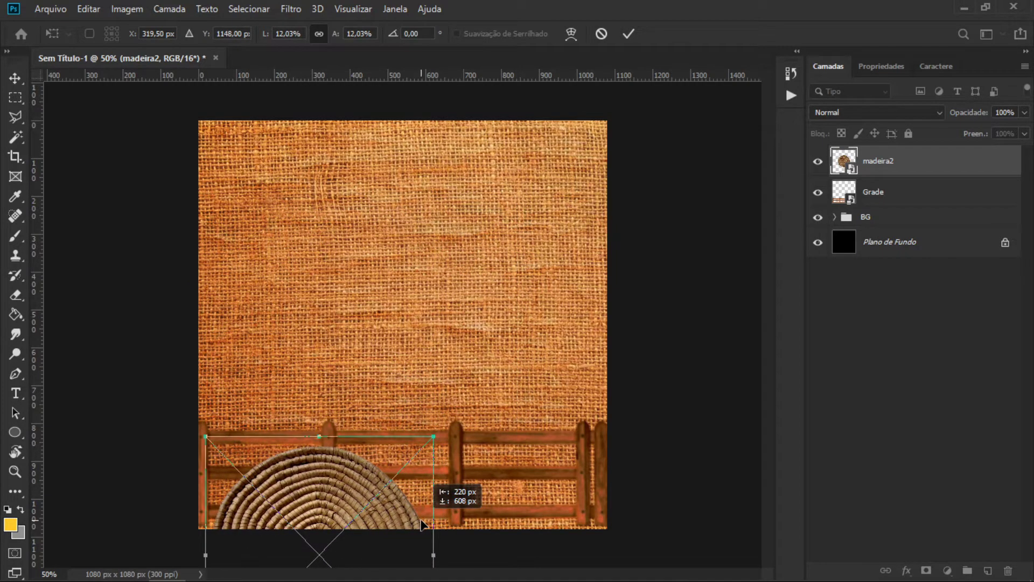
pyautogui.moveTo(431, 524); pyautogui.dragTo(405, 518)
pyautogui.moveTo(417, 431); pyautogui.dragTo(436, 425)
pyautogui.moveTo(372, 452); pyautogui.dragTo(381, 466)
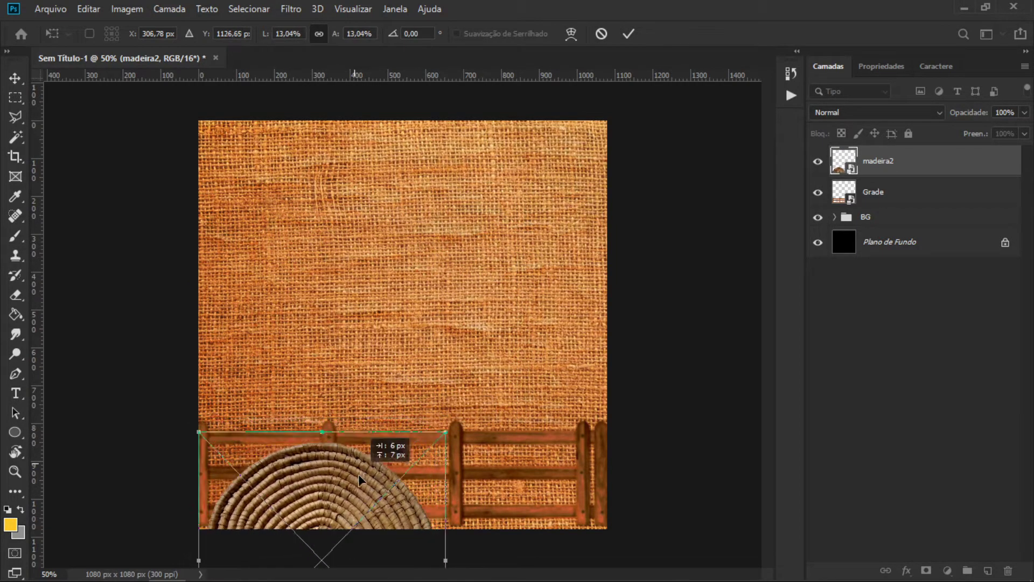
pyautogui.press('Return')
# Step: Select the Grade fence layer, then the madeira2 disc layer
pyautogui.click(440, 474)
pyautogui.moveTo(455, 472); pyautogui.dragTo(457, 471)
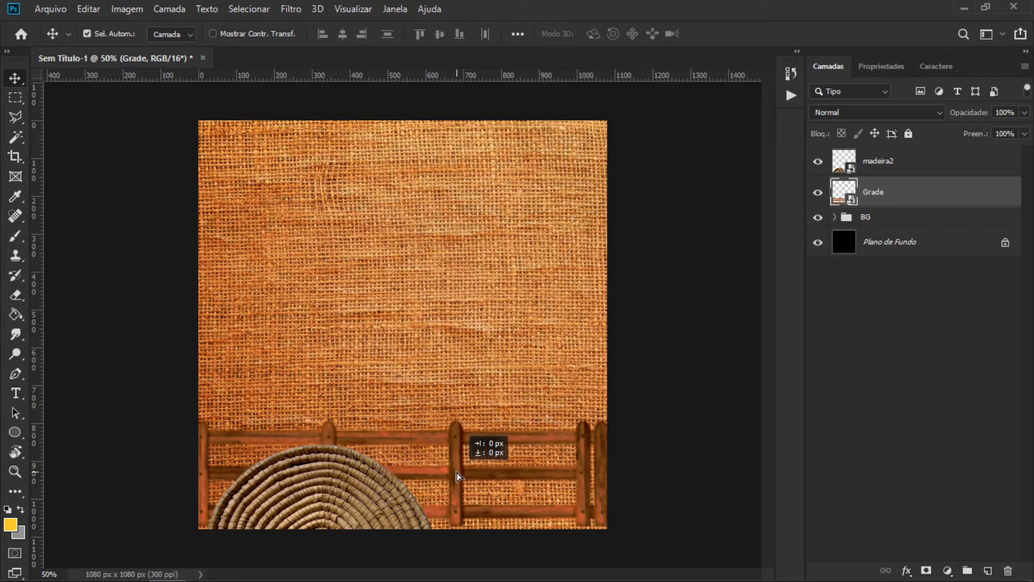
pyautogui.click(957, 162)
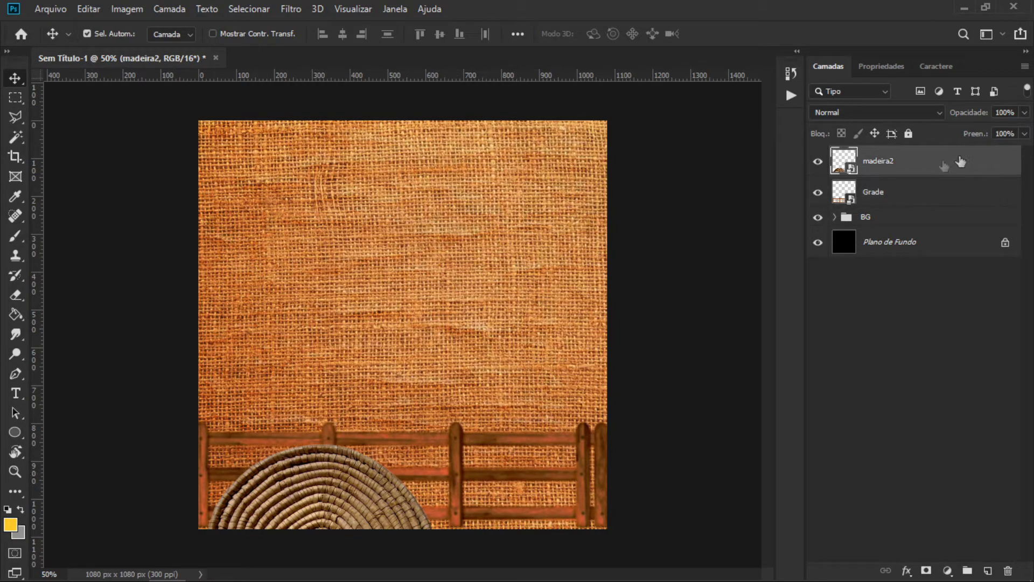
# Step: Apply Hue/Saturation to the madeira2 disc with saturation -42 and lightness -19
pyautogui.hotkey('ctrl', 'u')
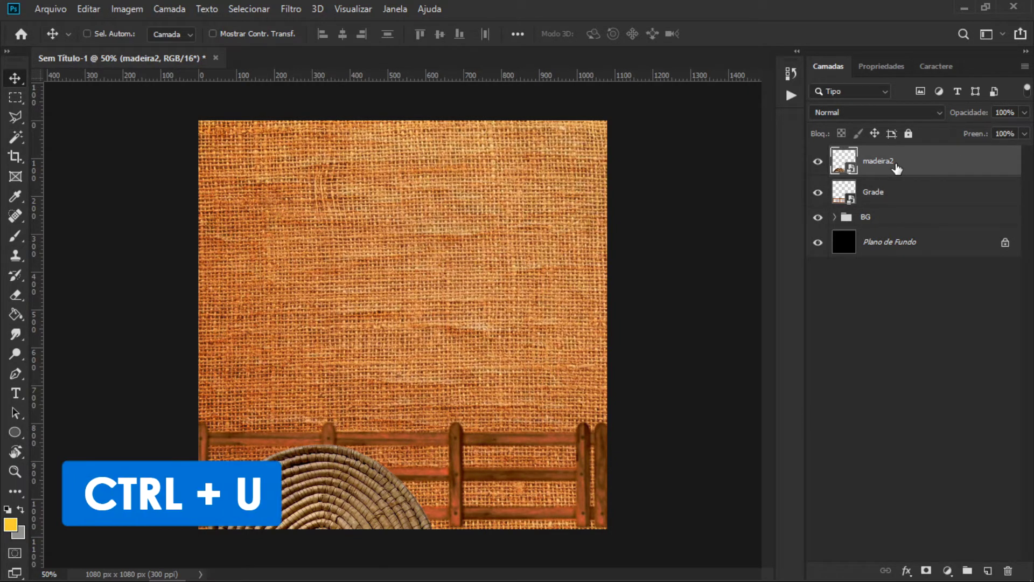
pyautogui.moveTo(472, 233); pyautogui.dragTo(441, 231)
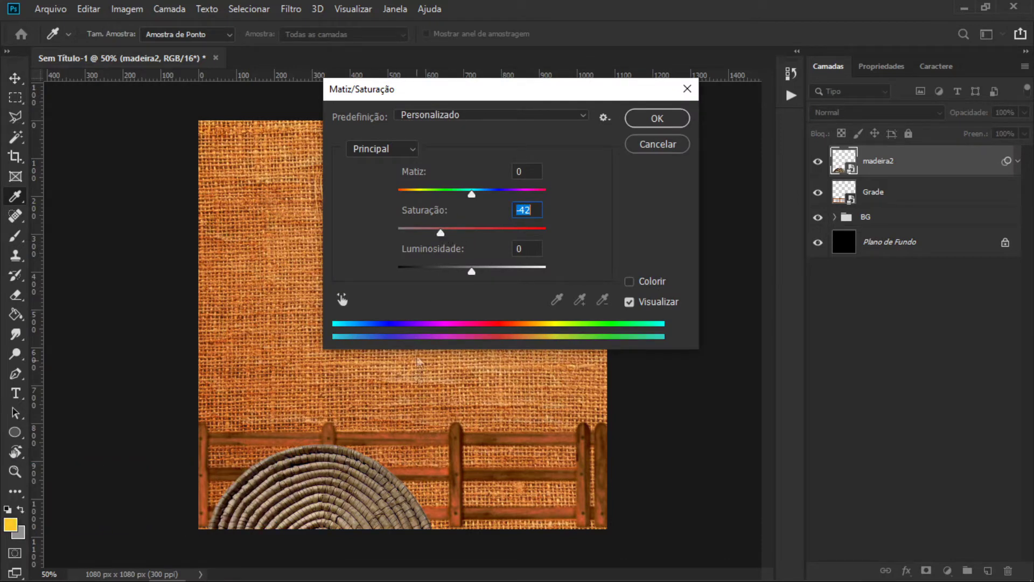
pyautogui.moveTo(472, 270); pyautogui.dragTo(460, 273)
pyautogui.press('Down')
pyautogui.press('Down')
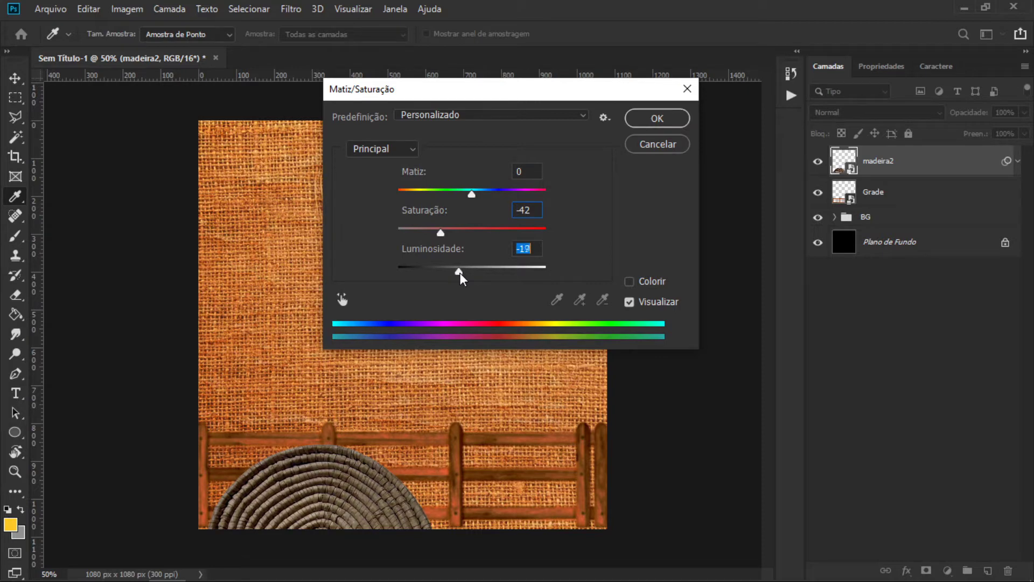
pyautogui.click(650, 121)
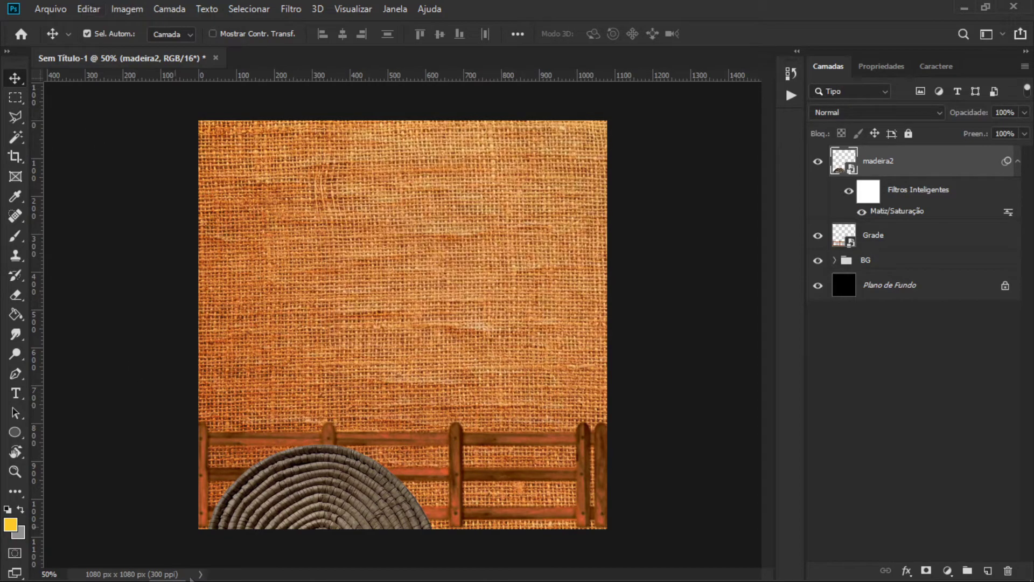
# Step: Compare the flyer against the reference image and return to Photoshop
pyautogui.click(290, 565)
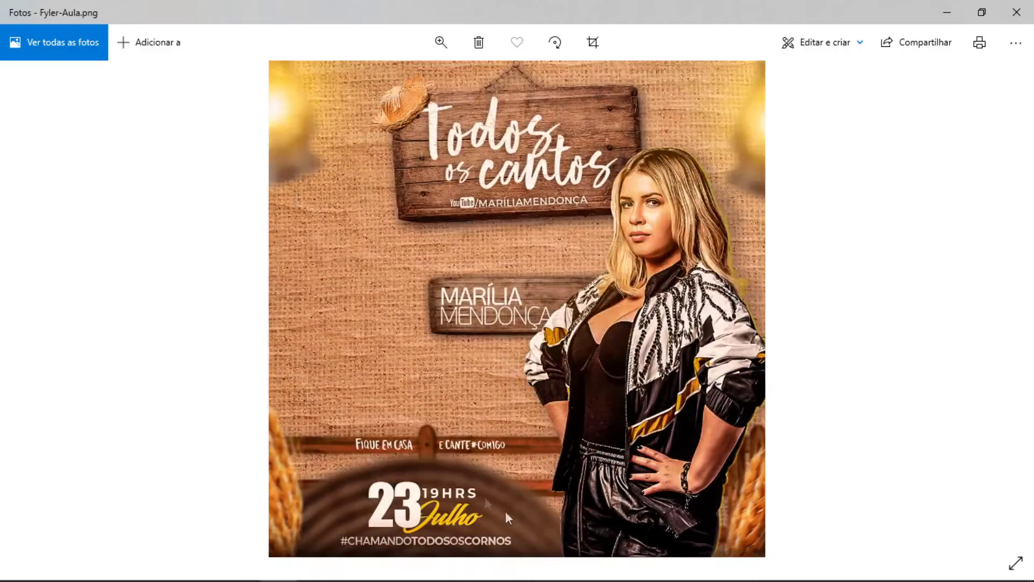
pyautogui.click(948, 11)
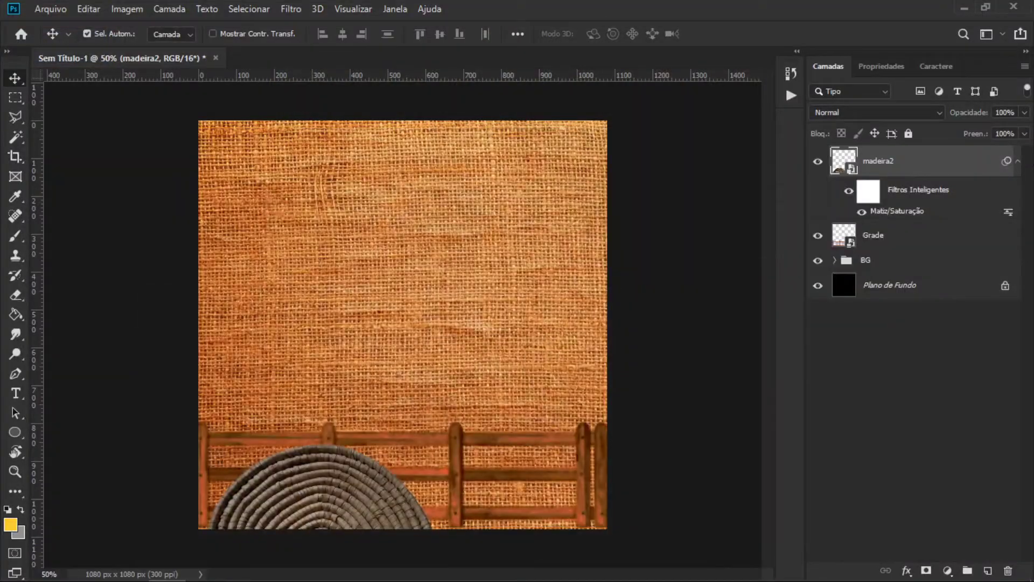
pyautogui.click(293, 7)
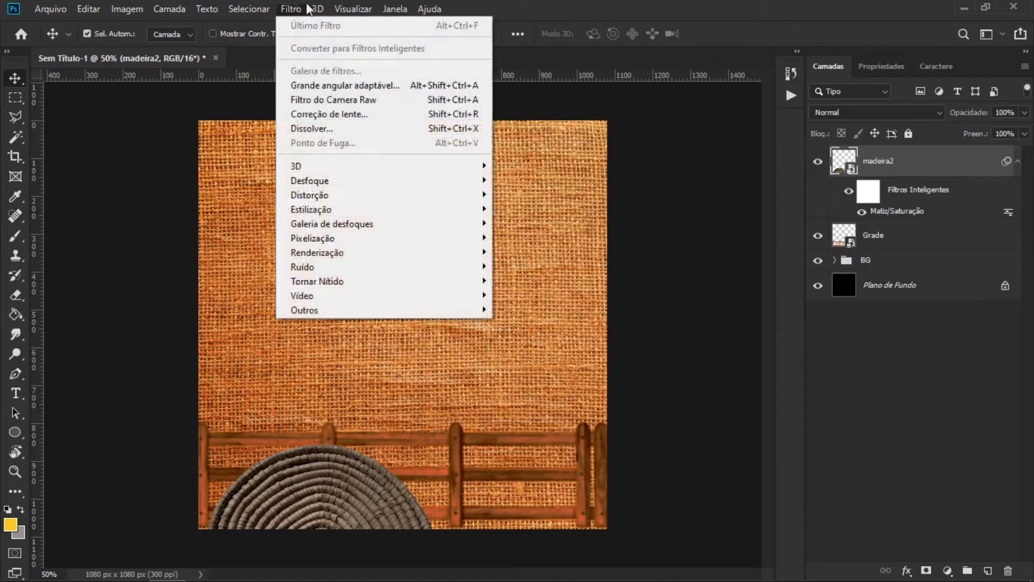
pyautogui.moveTo(310, 179)
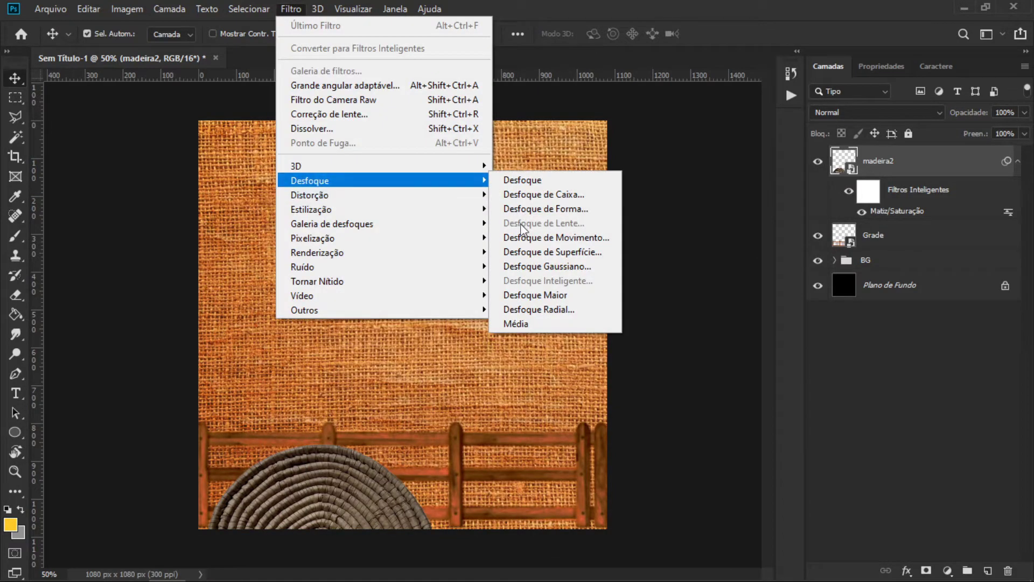
# Step: Blur the madeira2 disc with a 9,2-pixel Gaussian Blur smart filter
pyautogui.click(563, 267)
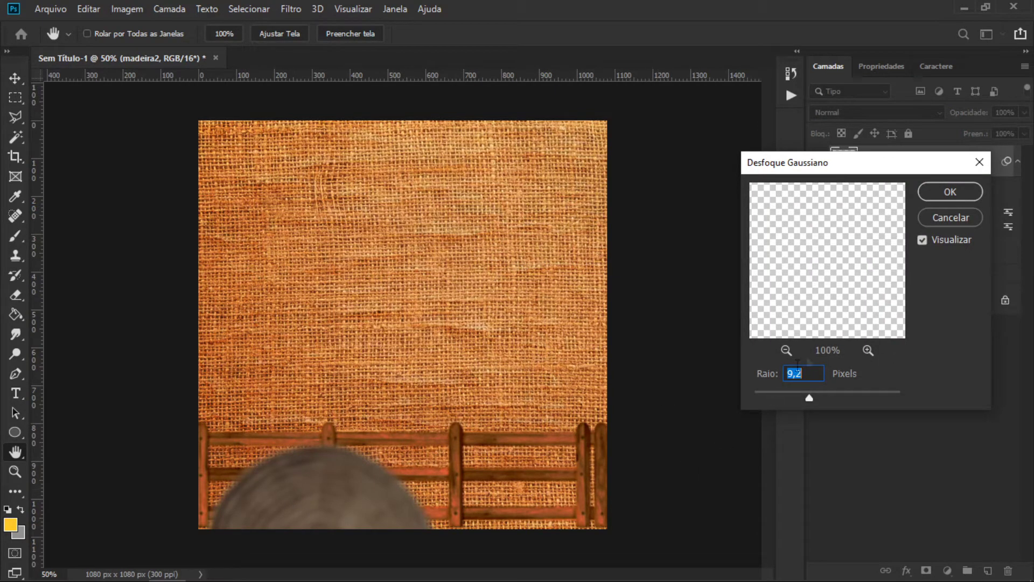
pyautogui.click(956, 185)
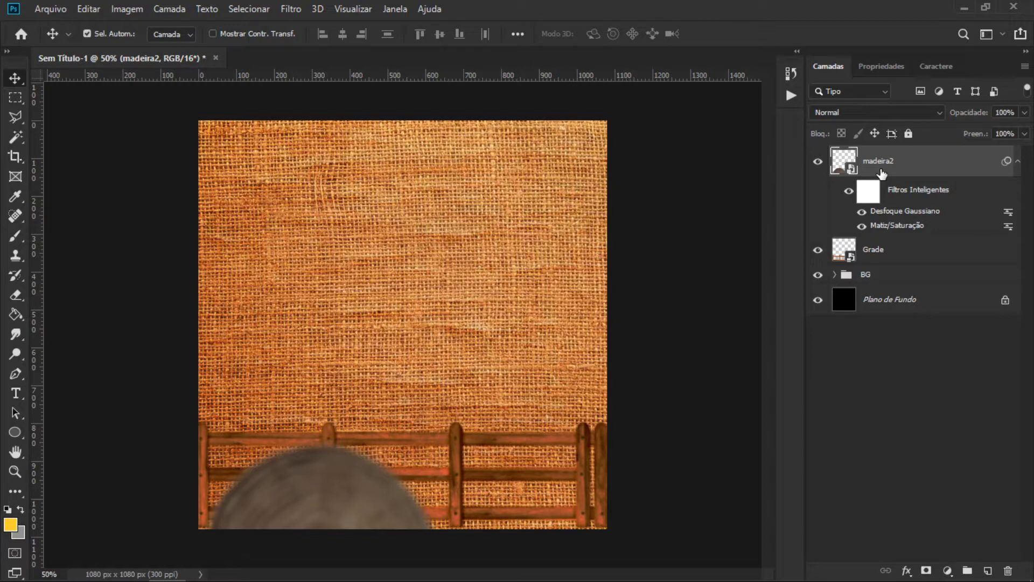
pyautogui.rightClick(932, 171)
pyautogui.press('Escape')
pyautogui.doubleClick(917, 211)
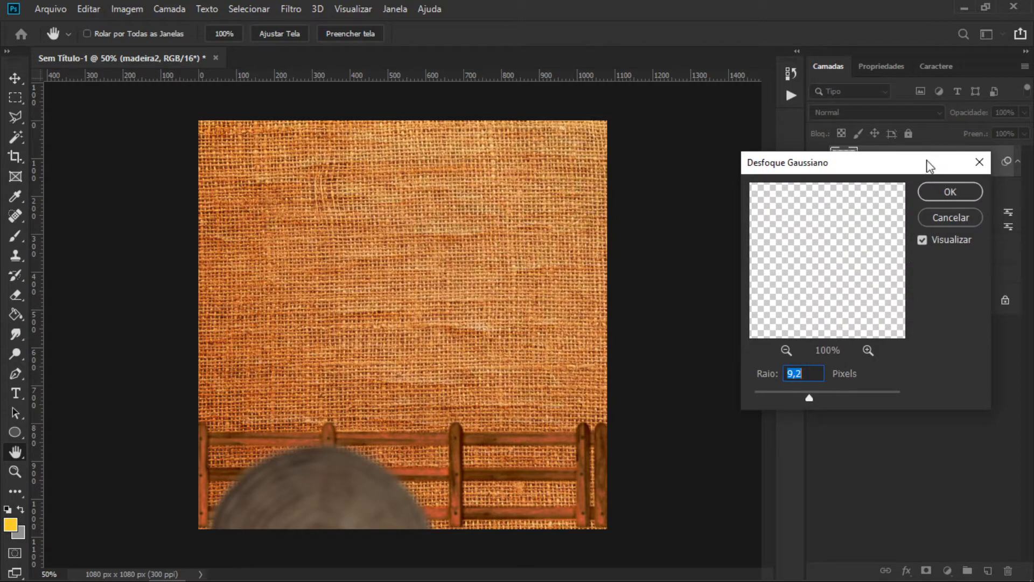
pyautogui.moveTo(925, 163); pyautogui.dragTo(804, 192)
pyautogui.moveTo(660, 211); pyautogui.dragTo(720, 148)
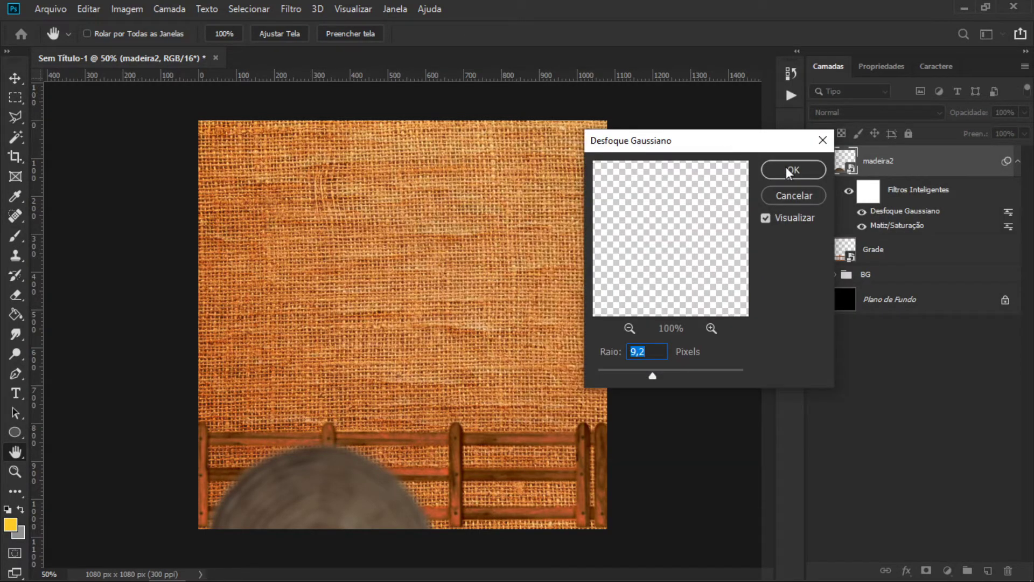
pyautogui.click(790, 170)
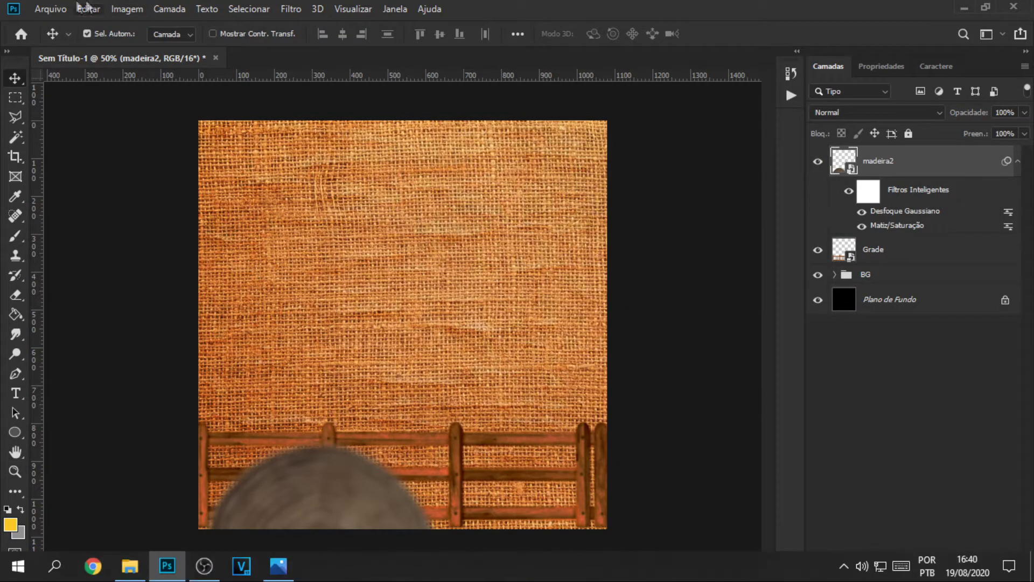
pyautogui.click(51, 9)
pyautogui.click(146, 295)
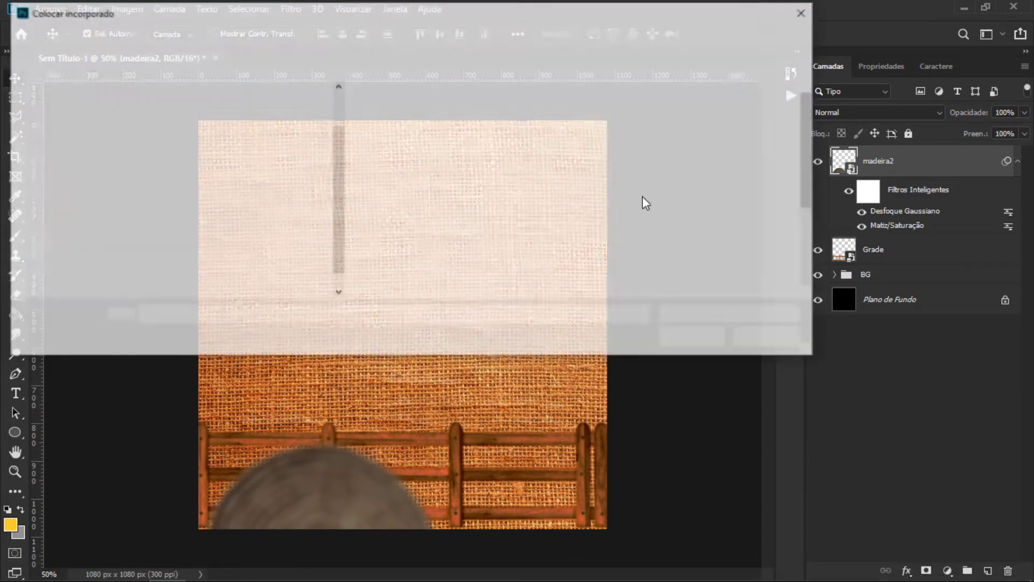
# Step: Place the Cevada wheat image, scaled to about 31% and tilted at the lower-left edge
pyautogui.doubleClick(425, 140)
pyautogui.moveTo(466, 335); pyautogui.dragTo(225, 481)
pyautogui.moveTo(260, 295); pyautogui.dragTo(415, 215)
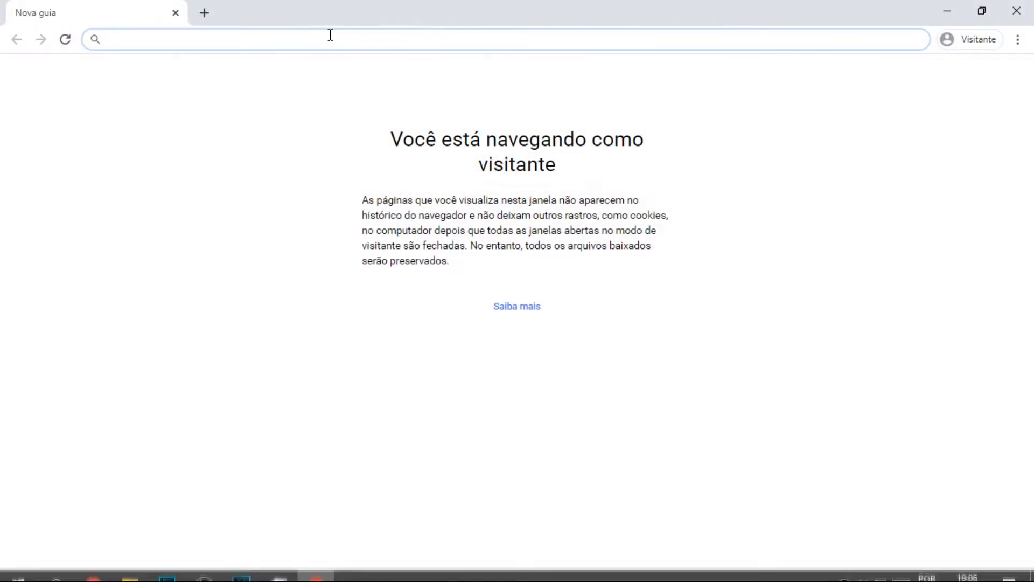
pyautogui.write('cevada')
pyautogui.press('Return')
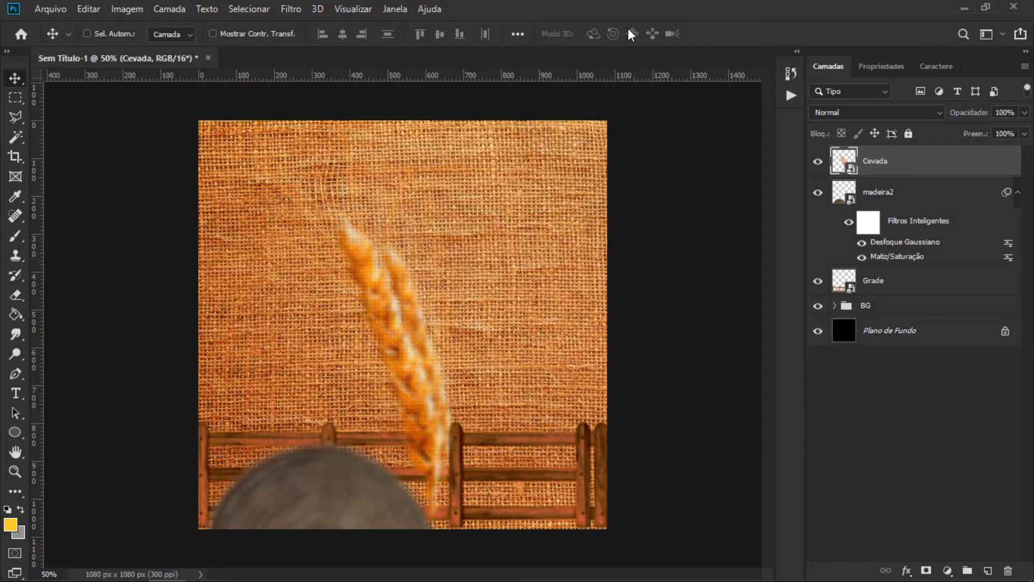
pyautogui.hotkey('ctrl', 't')
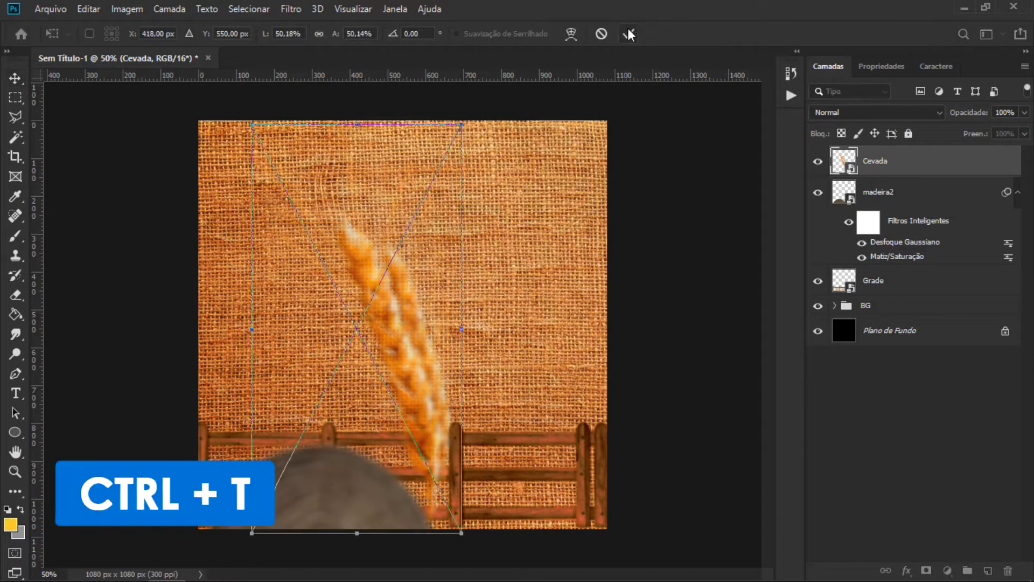
pyautogui.moveTo(458, 120)
pyautogui.mouseDown()
pyautogui.moveTo(400, 231)
pyautogui.moveTo(420, 199)
pyautogui.mouseUp()
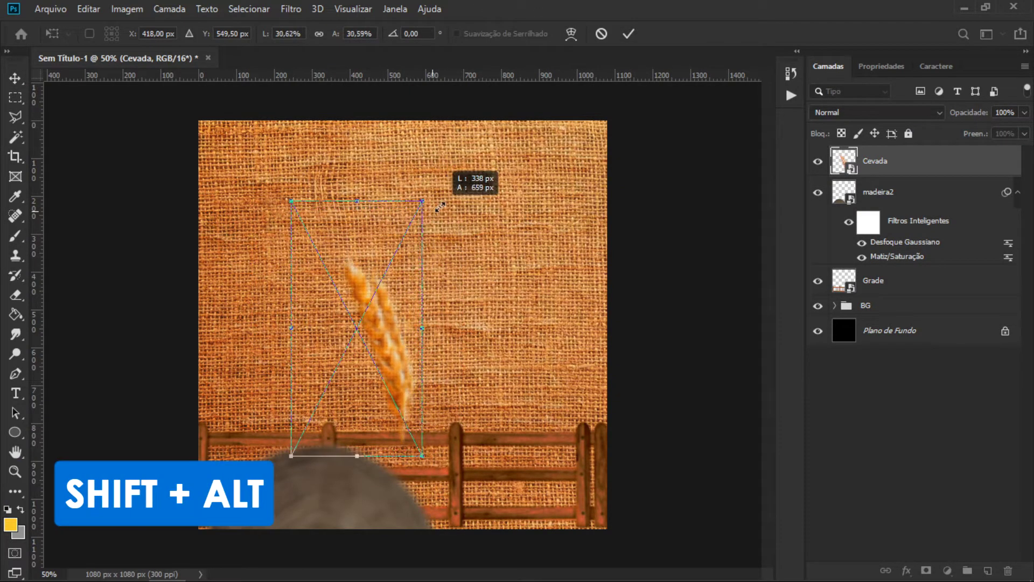
pyautogui.moveTo(339, 348)
pyautogui.mouseDown()
pyautogui.moveTo(210, 436)
pyautogui.moveTo(219, 450)
pyautogui.moveTo(224, 438)
pyautogui.mouseUp()
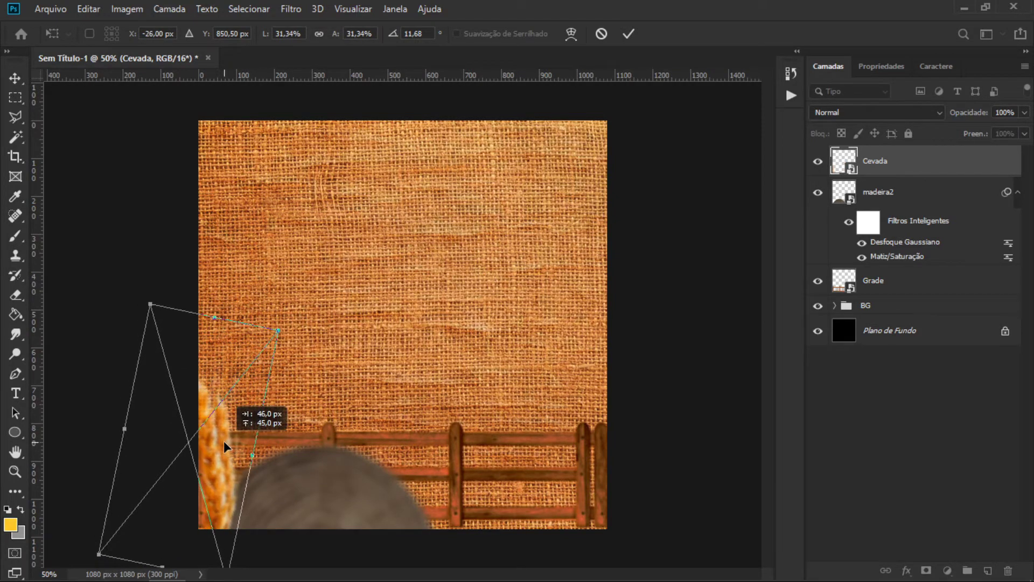
pyautogui.press('Return')
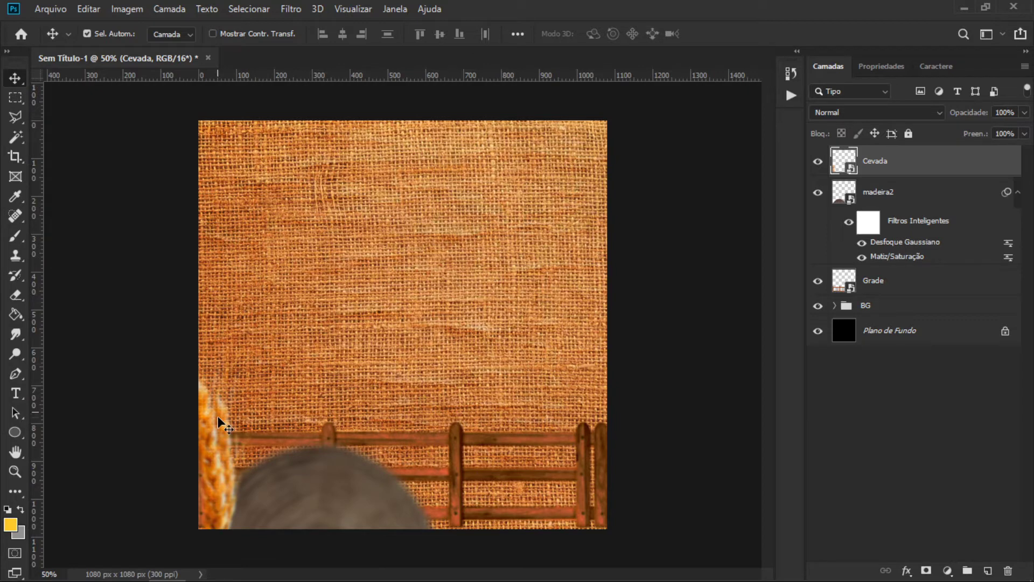
# Step: Give the Cevada wheat a Motion Blur at a 40° angle and 10-pixel distance
pyautogui.click(290, 8)
pyautogui.moveTo(380, 180)
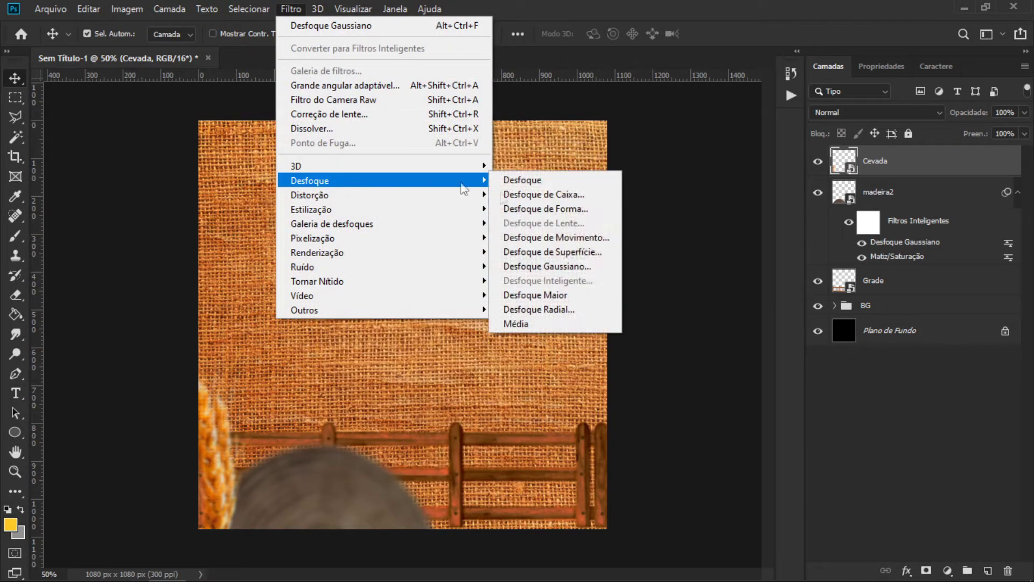
pyautogui.click(590, 237)
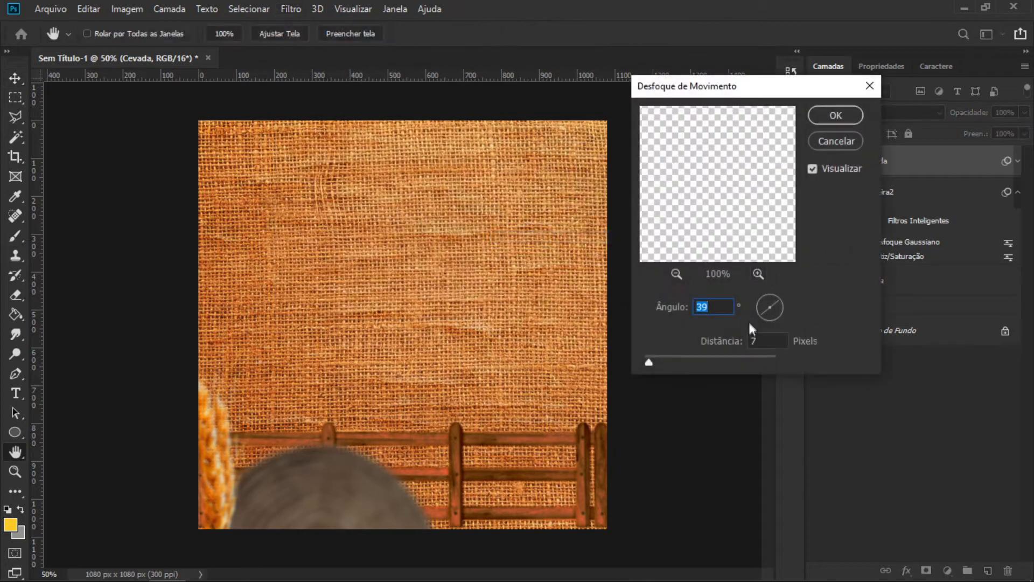
pyautogui.moveTo(650, 361); pyautogui.dragTo(651, 364)
pyautogui.click(728, 301)
pyautogui.press('Return')
pyautogui.press('v')
pyautogui.moveTo(218, 464); pyautogui.dragTo(224, 463)
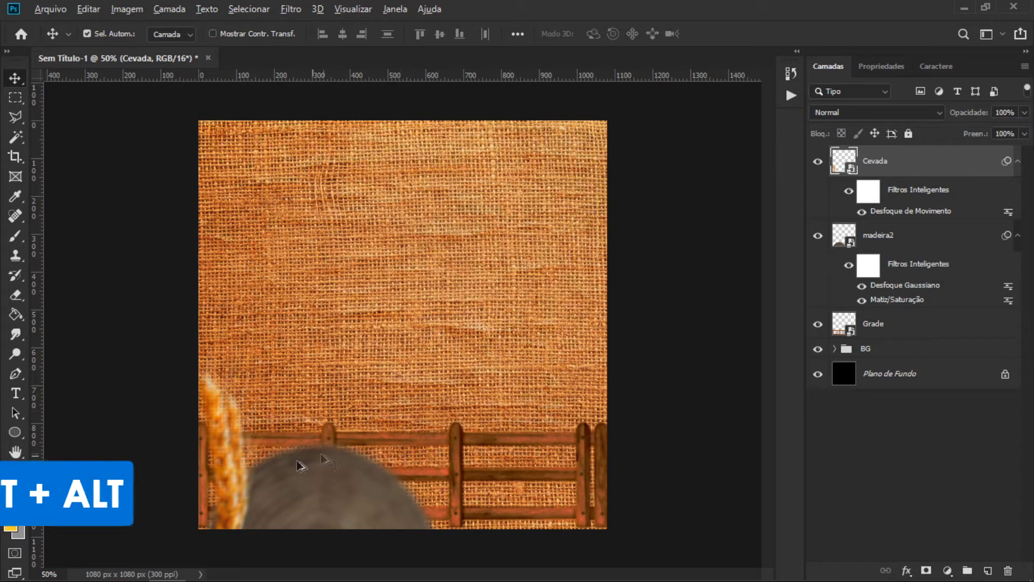
# Step: Duplicate the wheat sprig into the bottom-left corner, with the copy layered beneath Cevada
pyautogui.moveTo(224, 474); pyautogui.dragTo(201, 476)
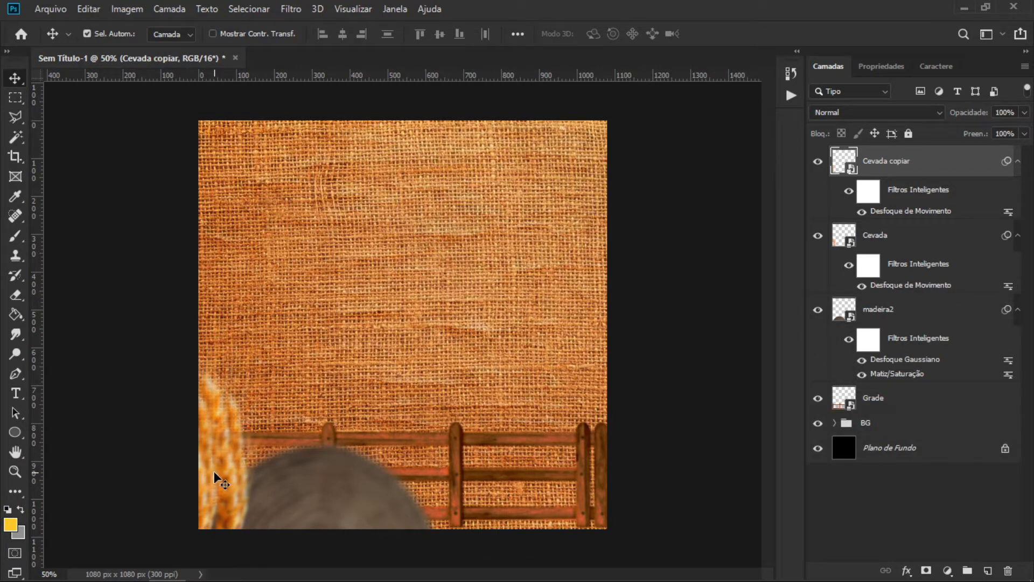
pyautogui.moveTo(203, 468); pyautogui.dragTo(211, 489)
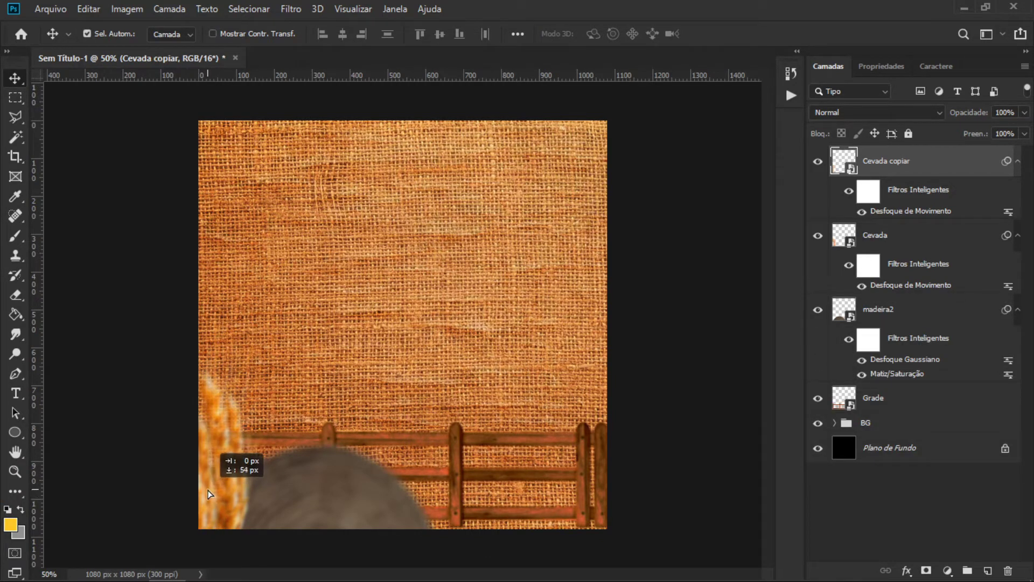
pyautogui.moveTo(212, 489); pyautogui.dragTo(207, 494)
pyautogui.moveTo(927, 160); pyautogui.dragTo(897, 297)
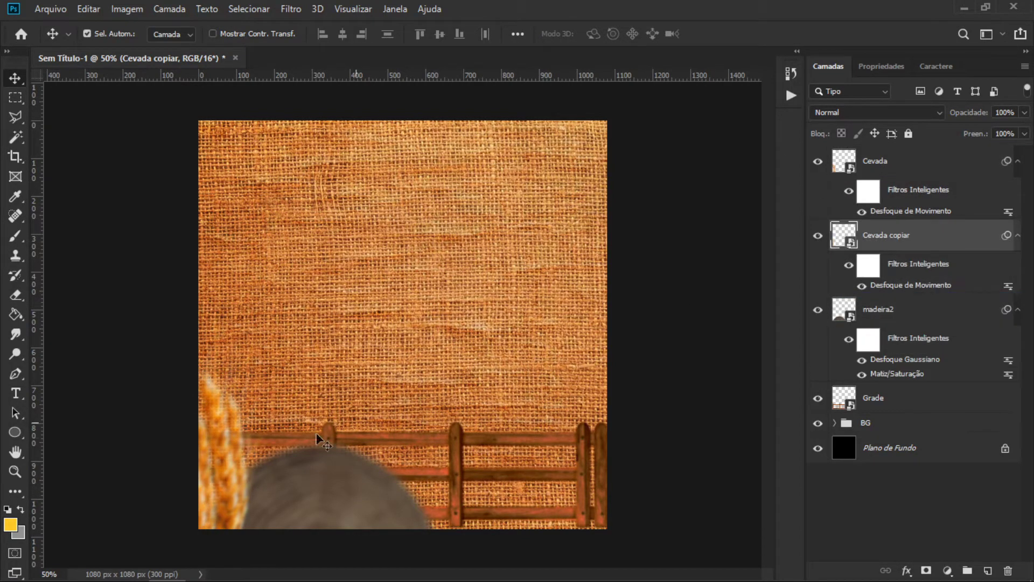
pyautogui.moveTo(207, 485); pyautogui.dragTo(210, 481)
pyautogui.keyDown('shift'); pyautogui.click(210, 481); pyautogui.keyUp('shift')
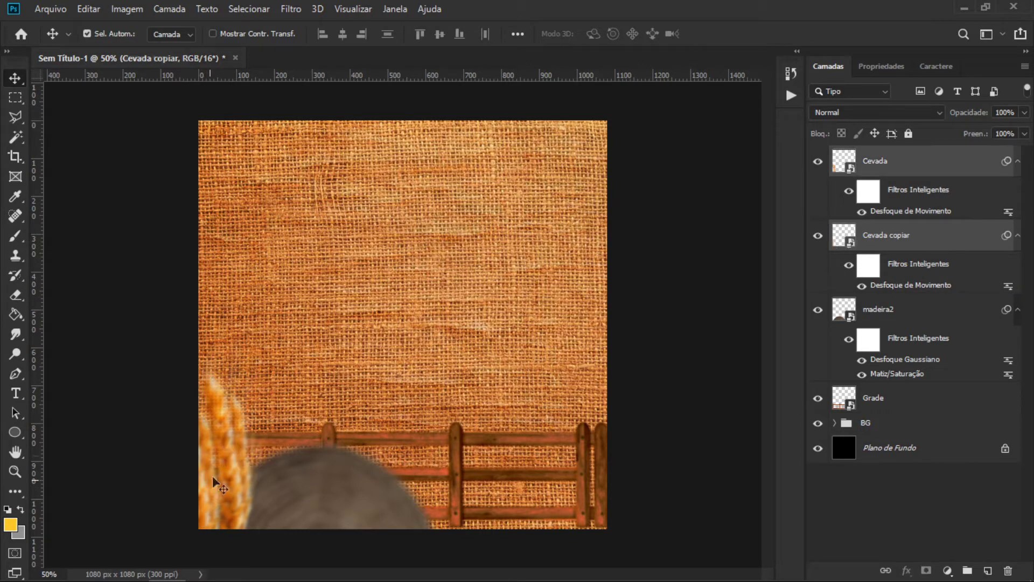
pyautogui.click(935, 172)
# Step: Copy the wheat 960 px across to the right edge and flip it horizontally
pyautogui.moveTo(348, 478); pyautogui.dragTo(608, 476)
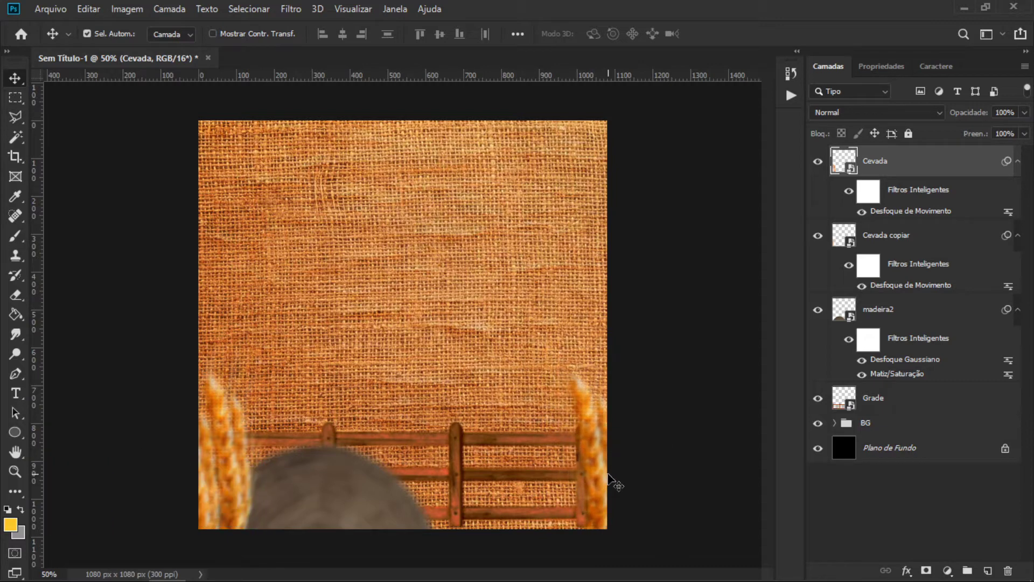
pyautogui.hotkey('ctrl', 't')
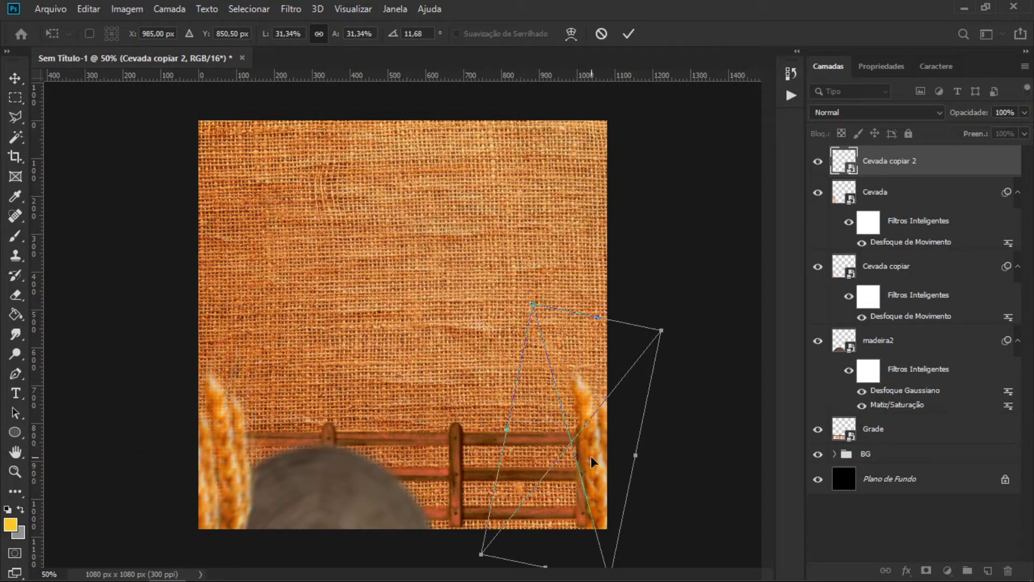
pyautogui.rightClick(593, 433)
pyautogui.click(638, 411)
pyautogui.moveTo(570, 451); pyautogui.dragTo(608, 451)
pyautogui.press('Return')
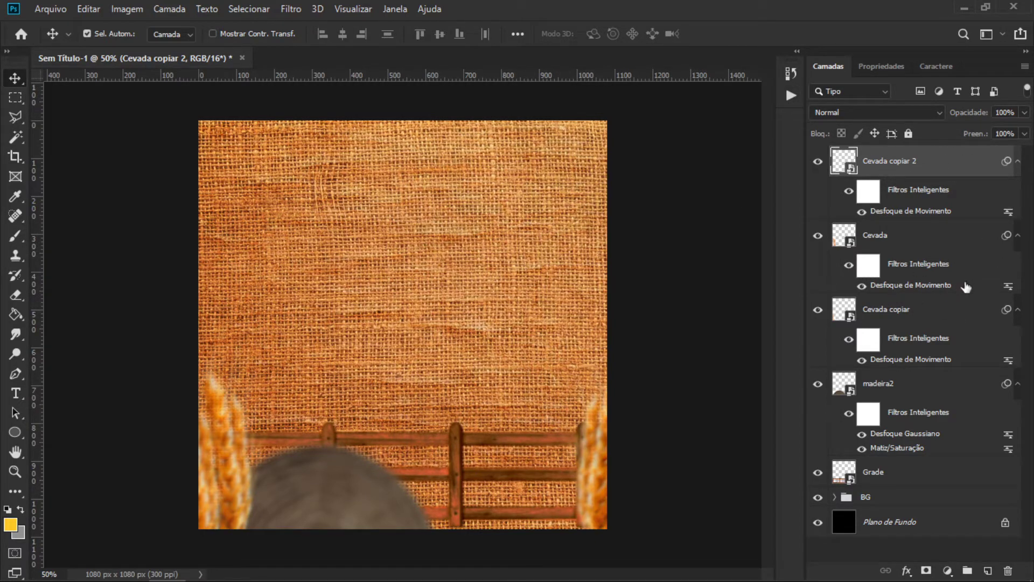
# Step: Group the three wheat layers as Cevada, then glance at the Fyler-Aula reference
pyautogui.keyDown('shift'); pyautogui.click(941, 320); pyautogui.keyUp('shift')
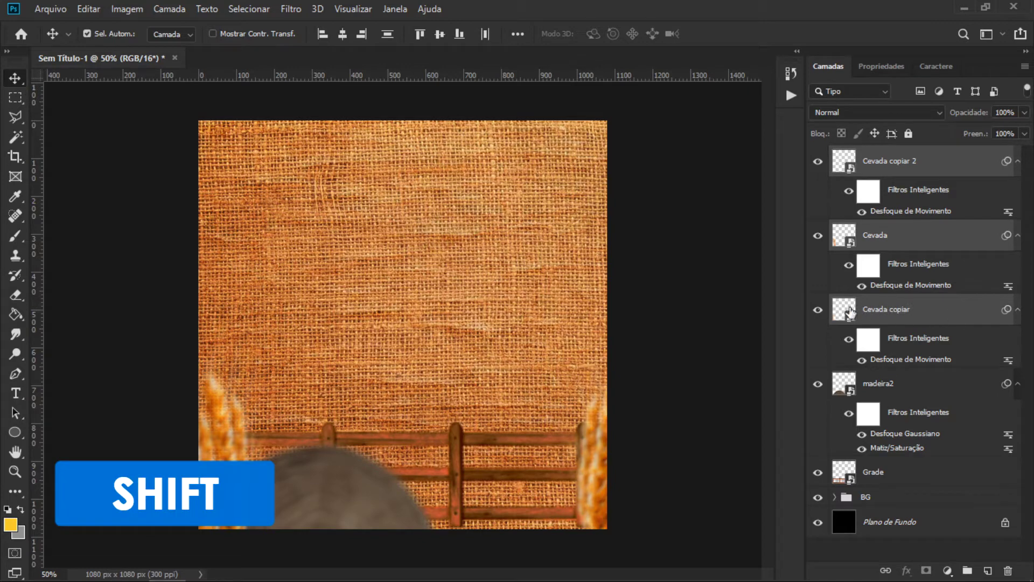
pyautogui.hotkey('ctrl', 'g')
pyautogui.write('c')
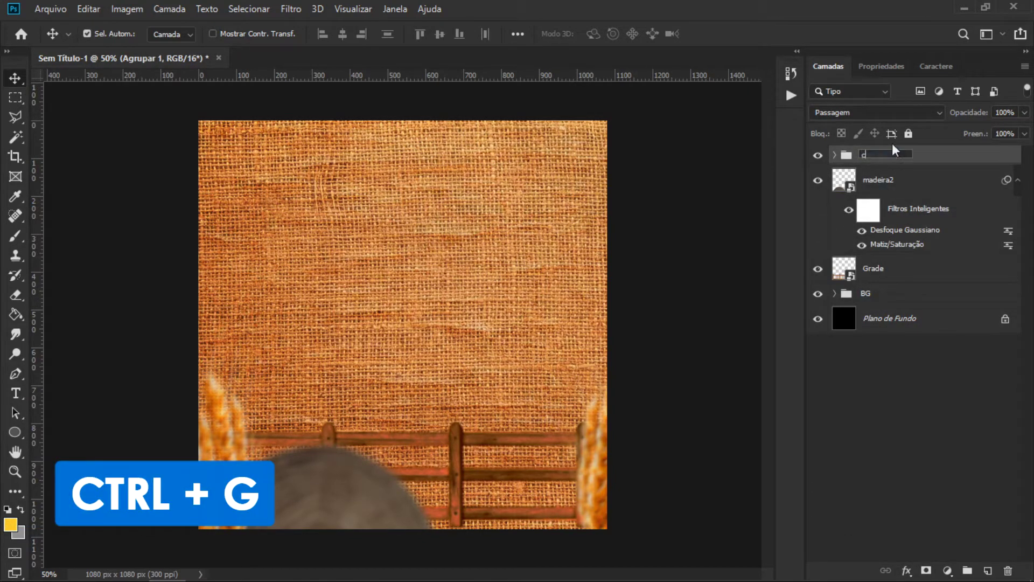
pyautogui.write('EVADA')
pyautogui.press('Return')
pyautogui.doubleClick(876, 157)
pyautogui.press('Return')
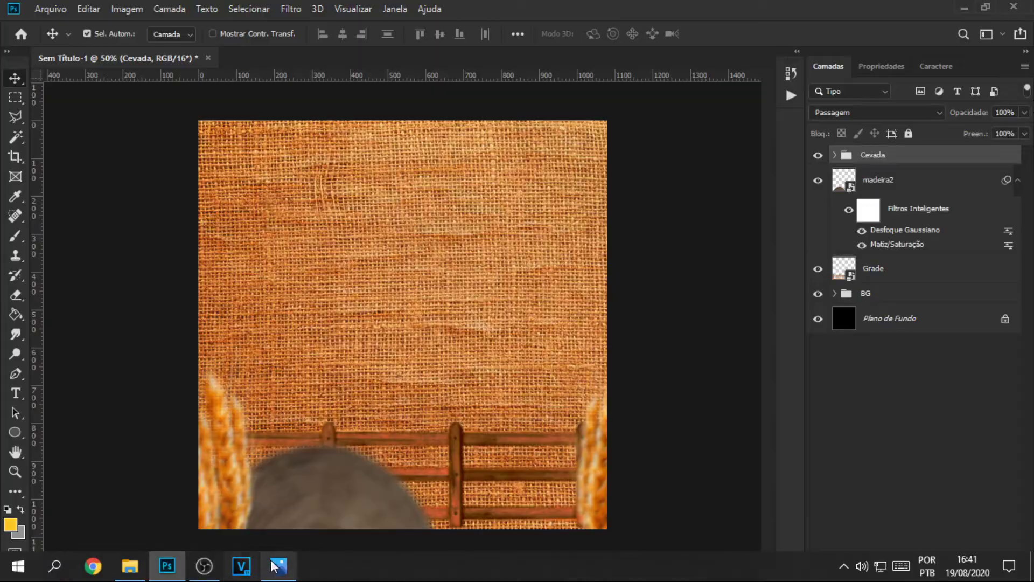
pyautogui.click(274, 566)
pyautogui.click(947, 12)
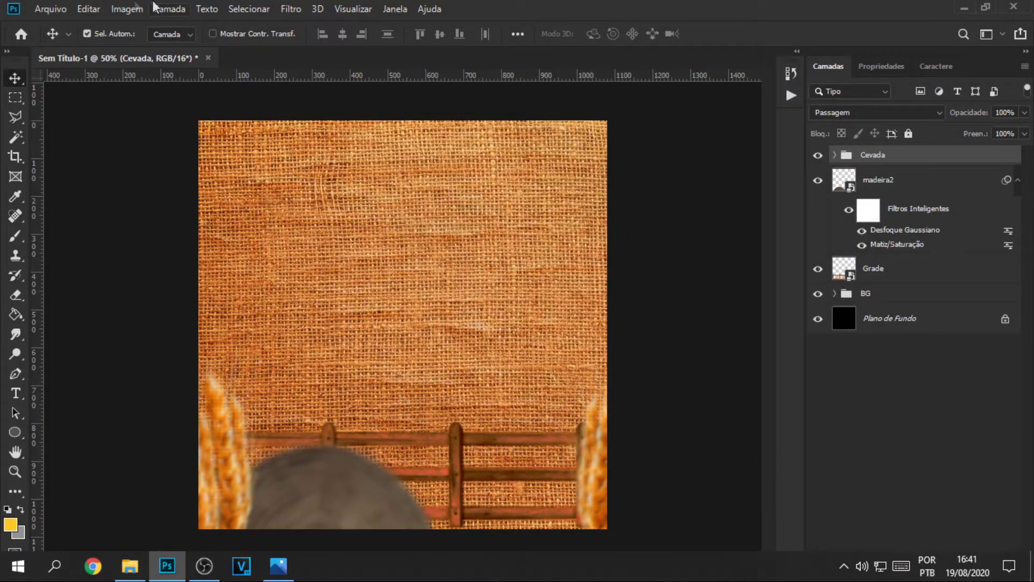
# Step: Place the Lampada lantern image embedded into the flyer and raise it slightly
pyautogui.click(43, 10)
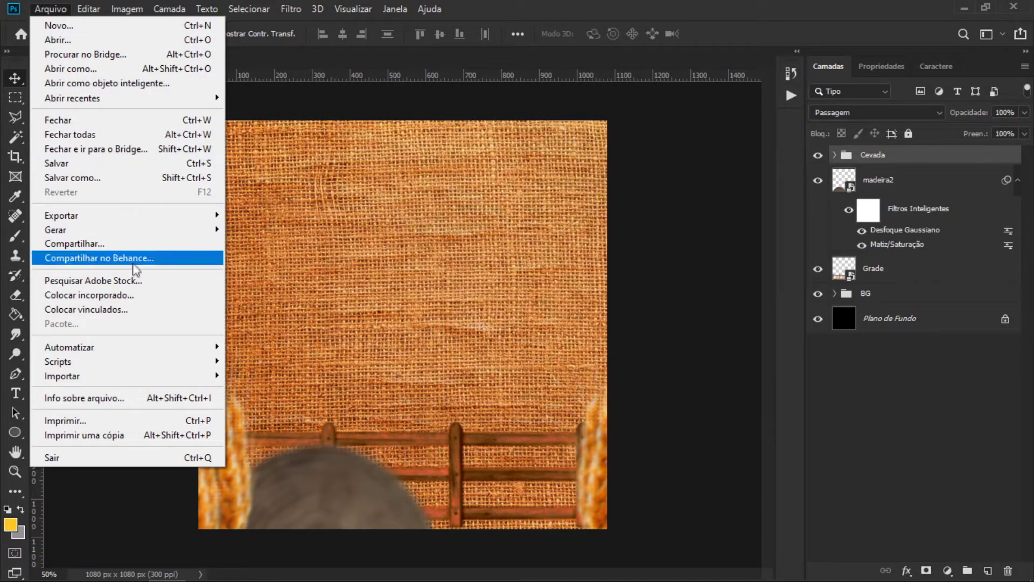
pyautogui.click(129, 295)
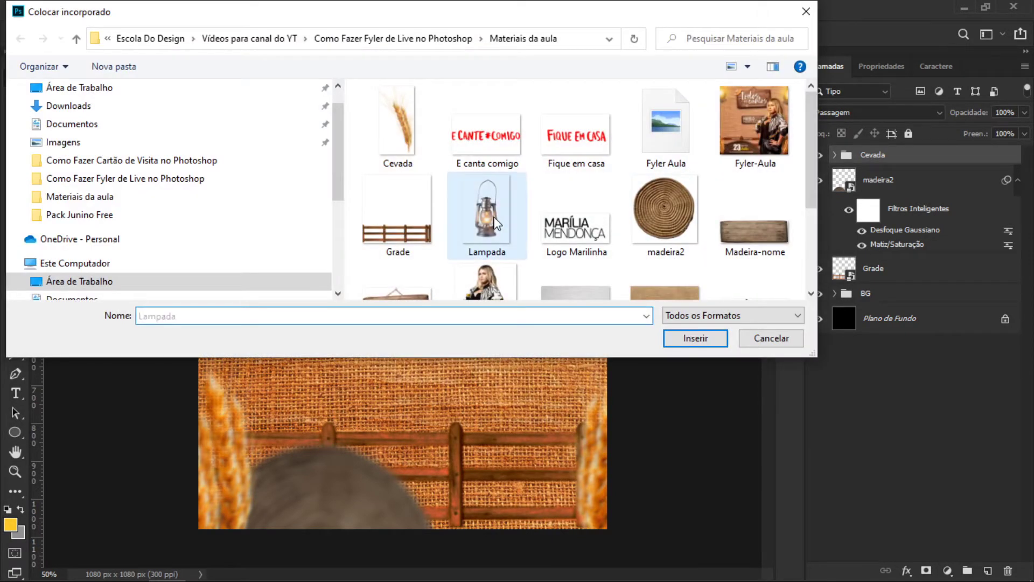
pyautogui.doubleClick(486, 210)
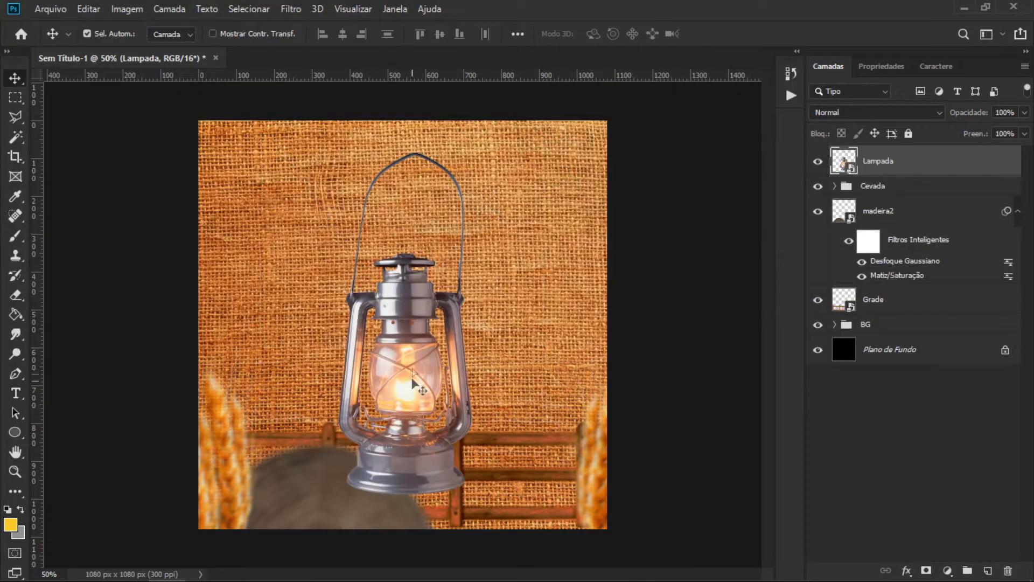
pyautogui.moveTo(411, 388); pyautogui.dragTo(410, 360)
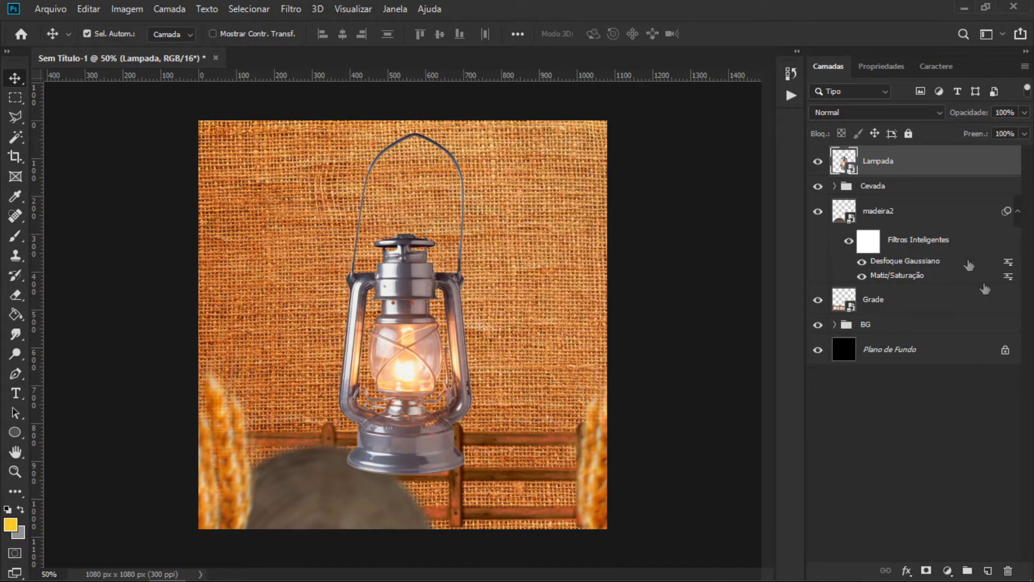
# Step: Apply a Gaussian blur of about 6,6 radius to the lantern
pyautogui.click(291, 9)
pyautogui.moveTo(309, 180)
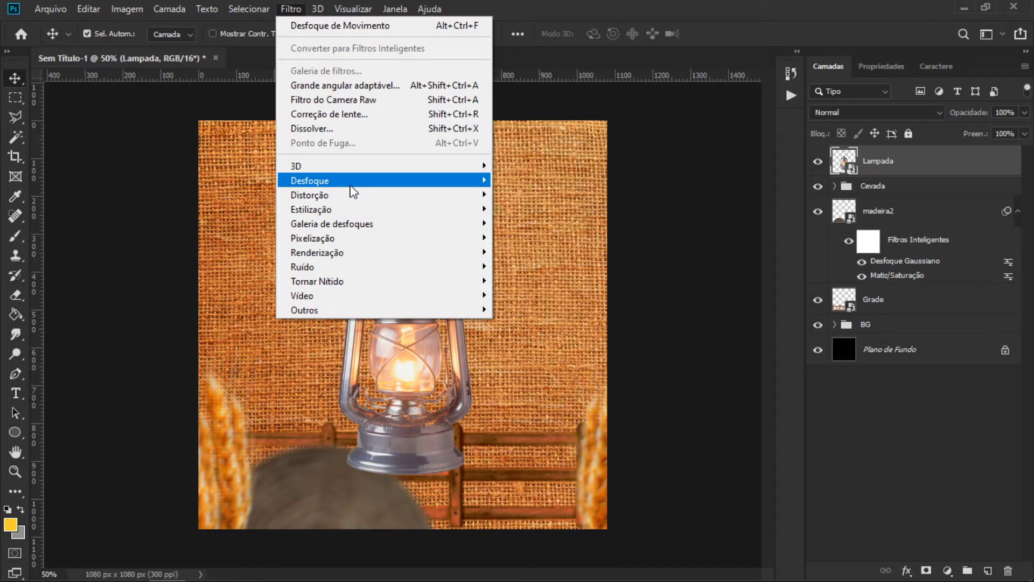
pyautogui.click(571, 266)
pyautogui.moveTo(654, 371); pyautogui.dragTo(646, 377)
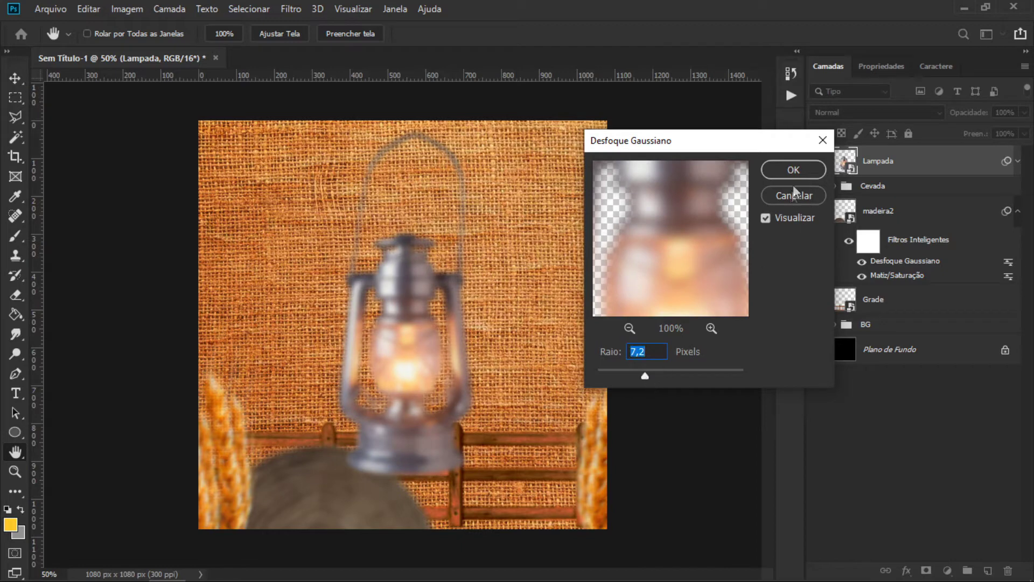
pyautogui.click(793, 170)
# Step: Add a motion blur with distance 25, then raise the Gaussian blur radius to 8,6
pyautogui.click(291, 9)
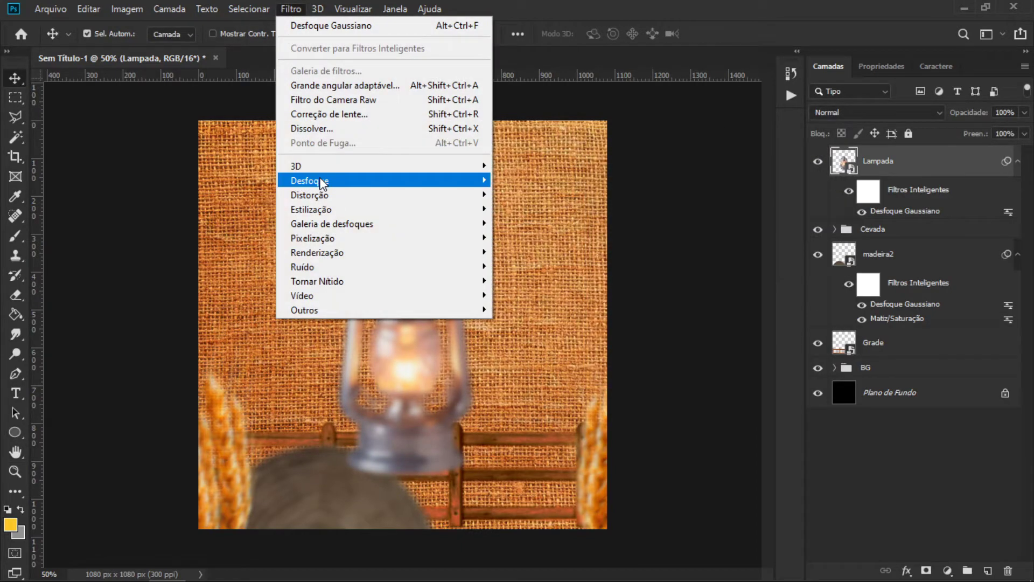
pyautogui.click(550, 237)
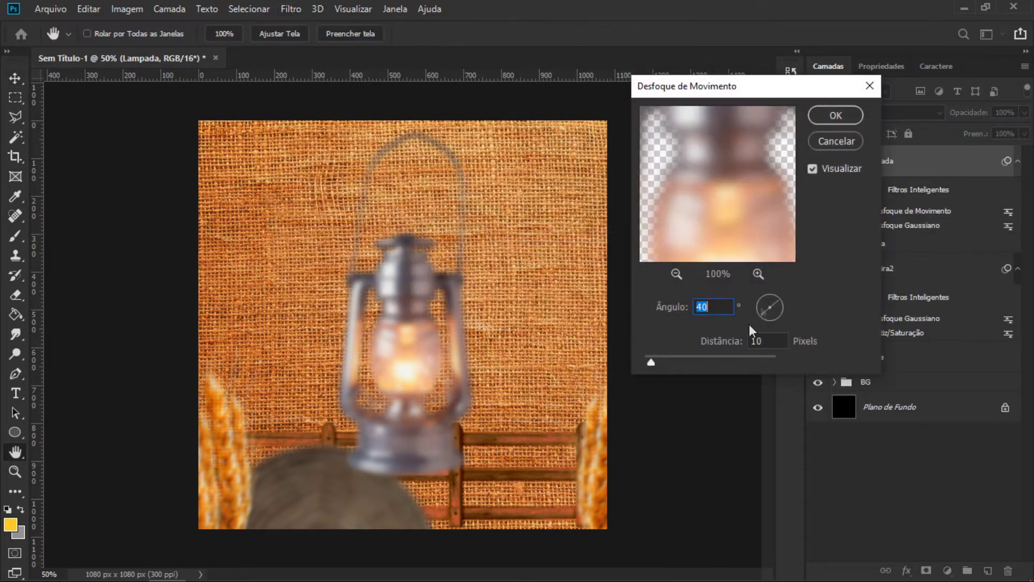
pyautogui.moveTo(652, 361); pyautogui.dragTo(671, 362)
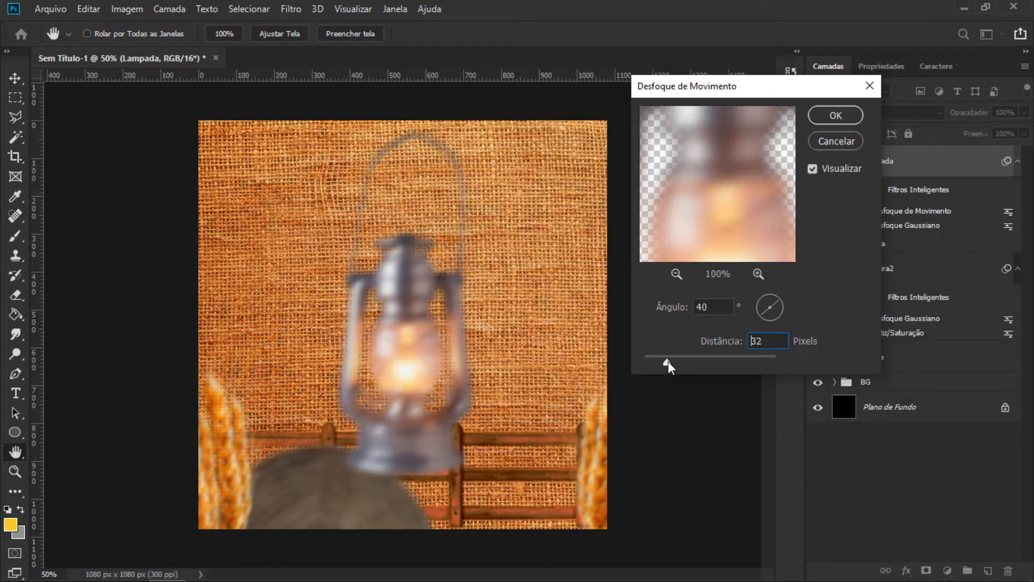
pyautogui.moveTo(671, 361); pyautogui.dragTo(662, 364)
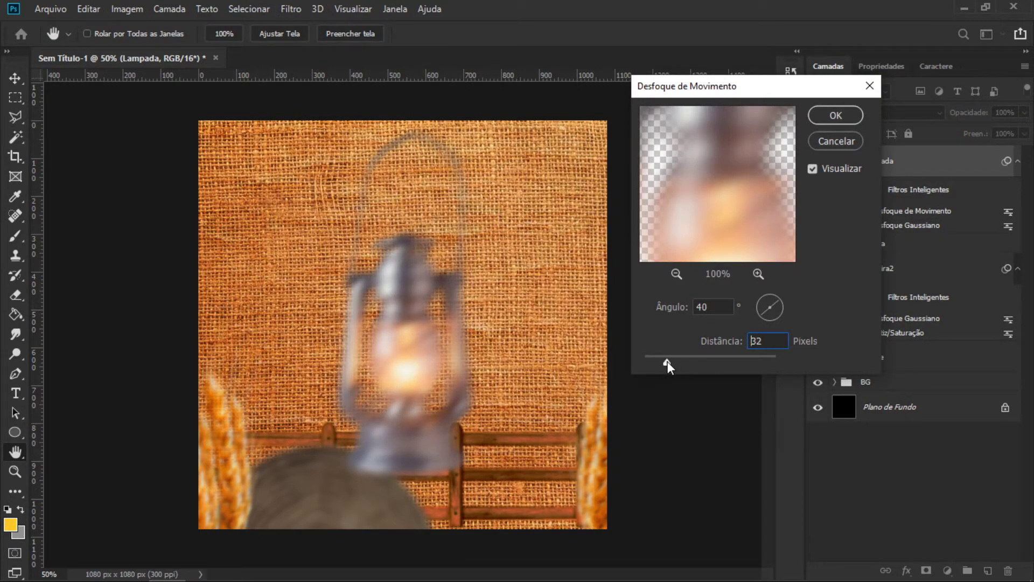
pyautogui.press('Return')
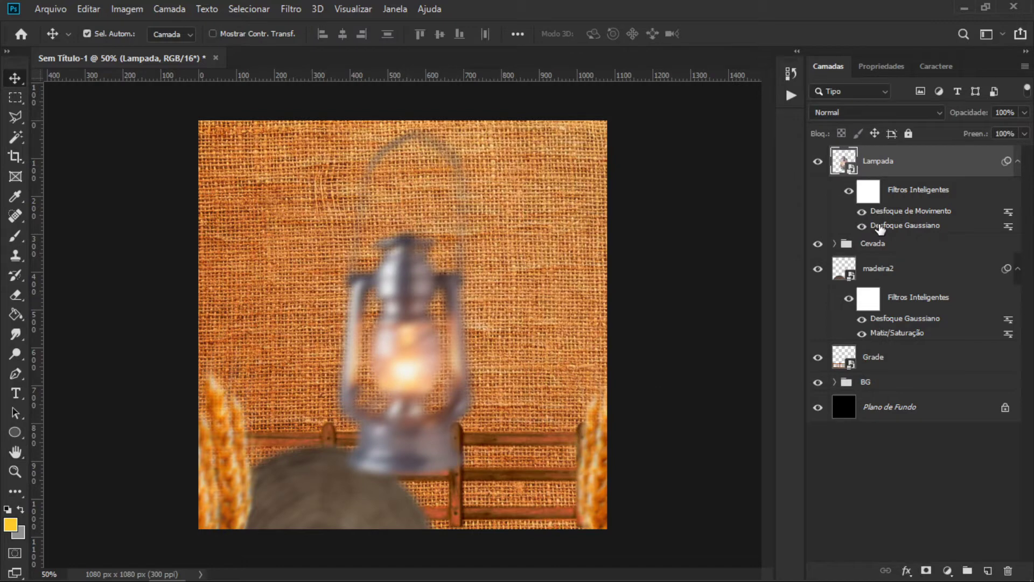
pyautogui.doubleClick(894, 228)
pyautogui.click(525, 253)
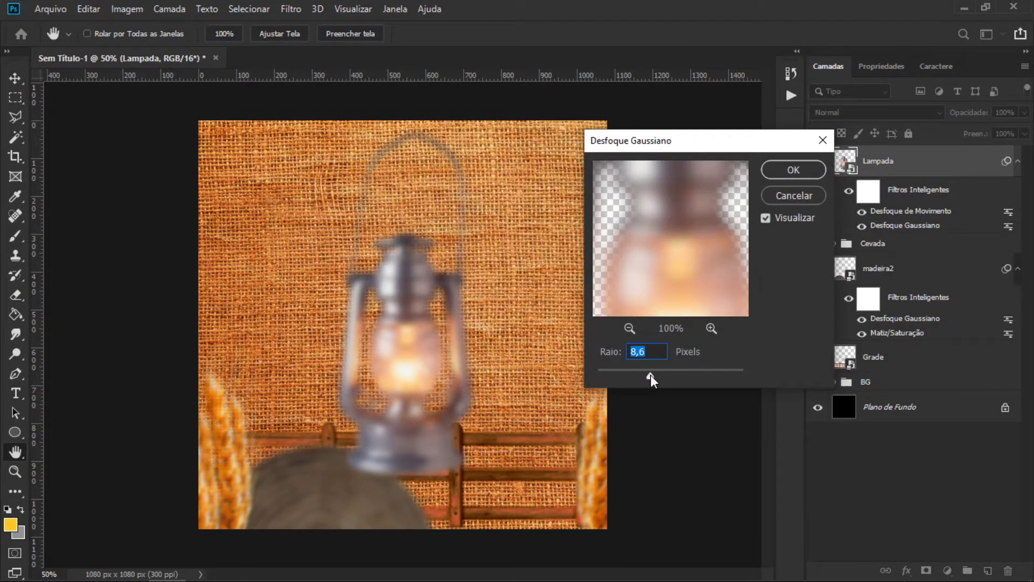
pyautogui.press('Return')
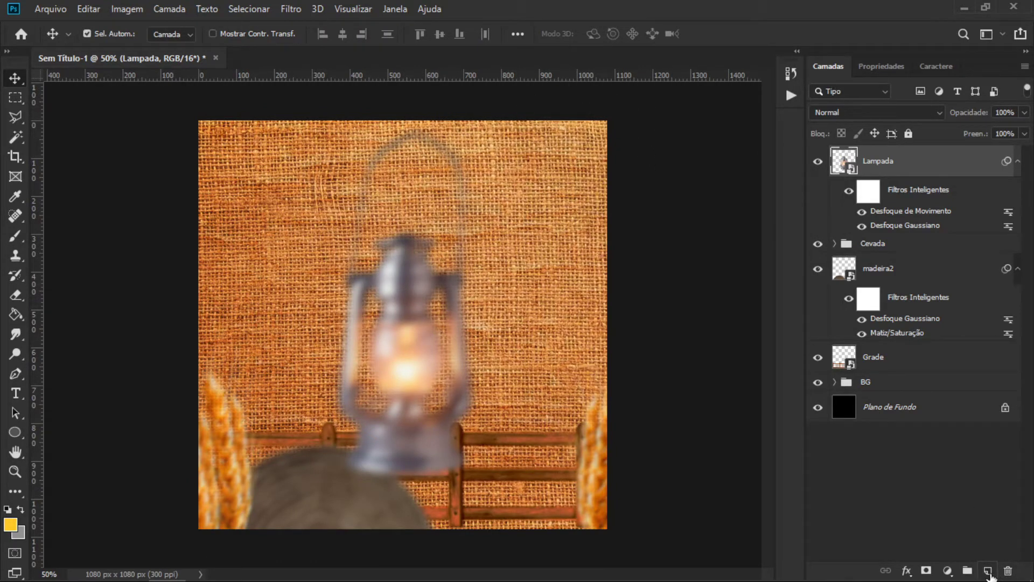
# Step: Add a new layer and set up a 0%-hardness brush in yellow #FCC928
pyautogui.click(987, 570)
pyautogui.press('b')
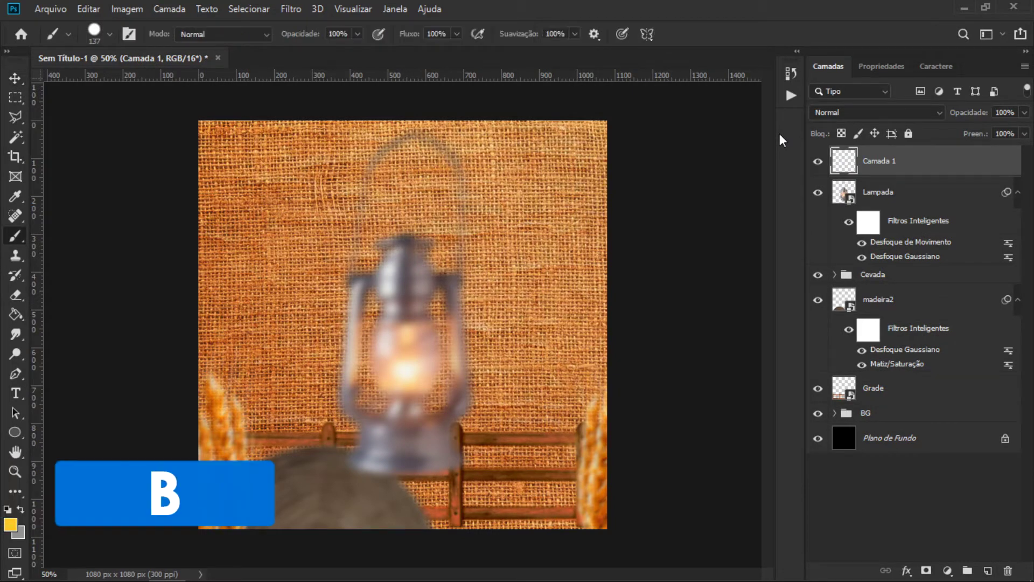
pyautogui.click(95, 32)
pyautogui.moveTo(183, 117); pyautogui.dragTo(60, 122)
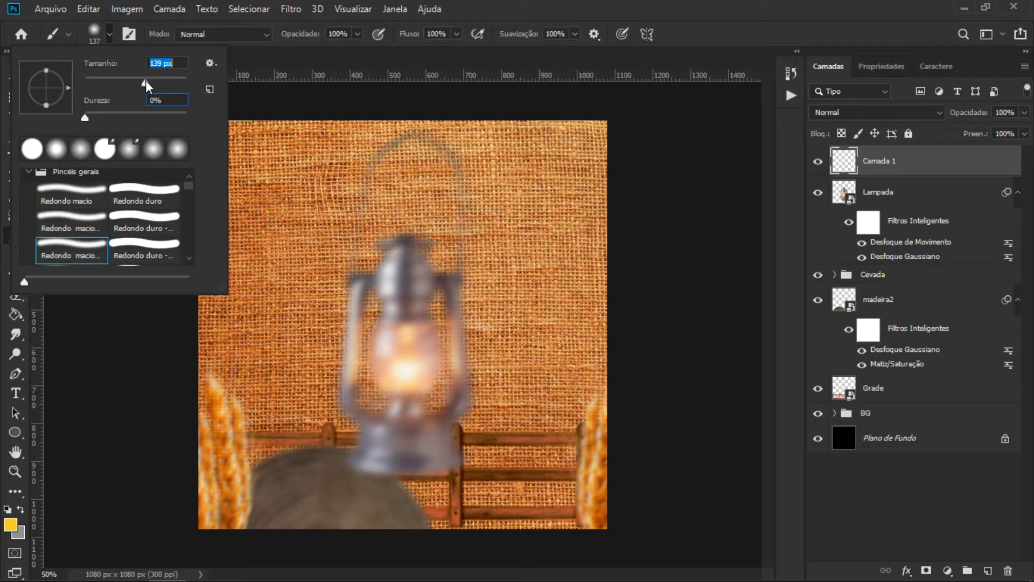
pyautogui.moveTo(151, 80); pyautogui.dragTo(151, 79)
pyautogui.click(103, 35)
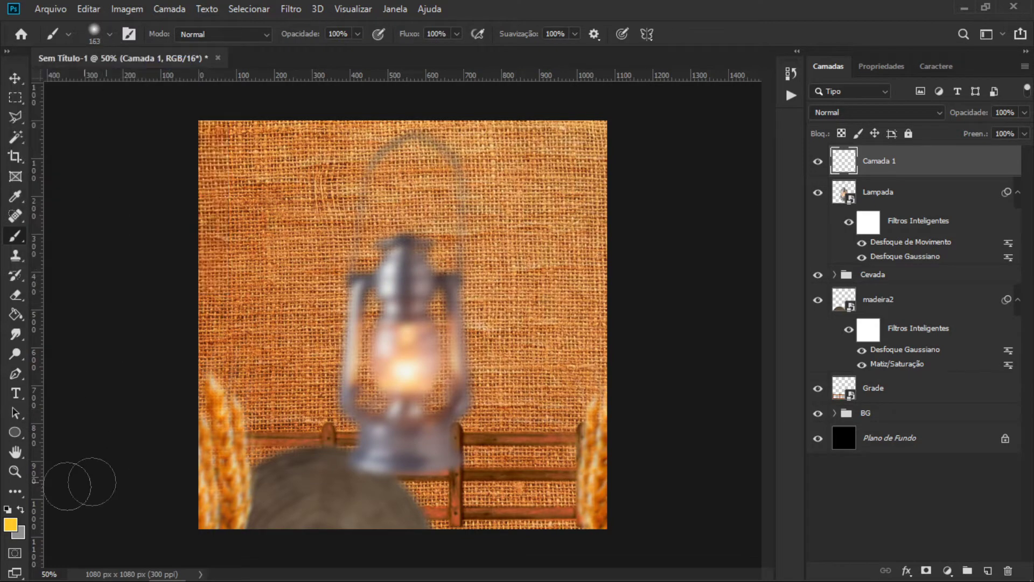
pyautogui.click(11, 524)
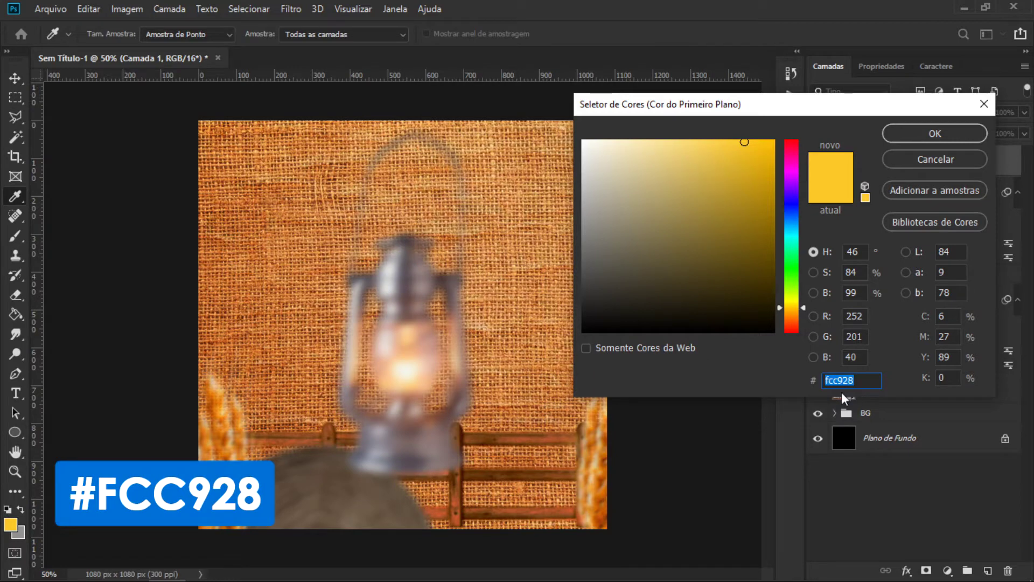
pyautogui.click(927, 133)
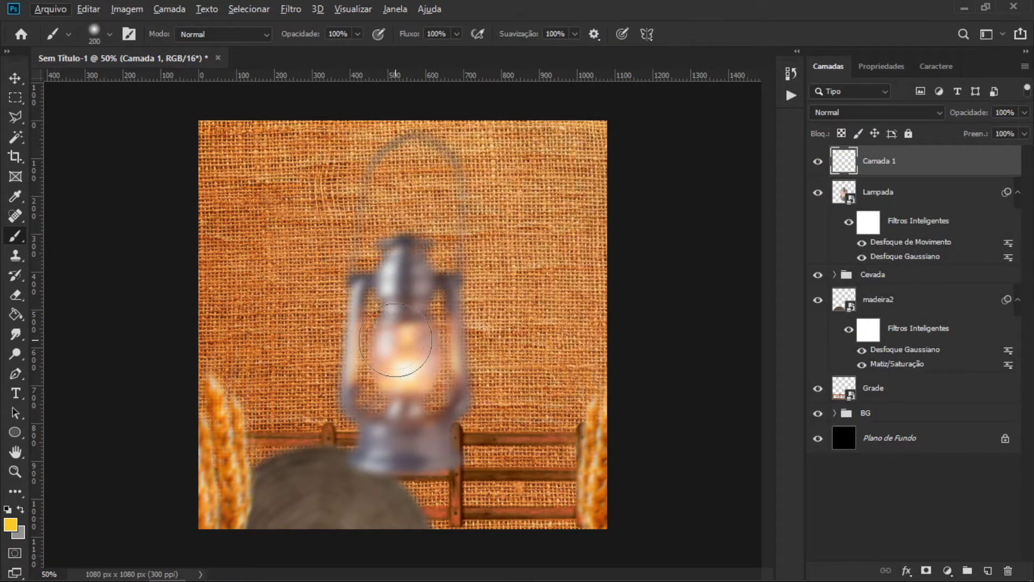
# Step: Paint a soft yellow glow over the lantern glass
pyautogui.press(']')
pyautogui.press(']')
pyautogui.press(']')
pyautogui.press('[')
pyautogui.press('[')
pyautogui.press('[')
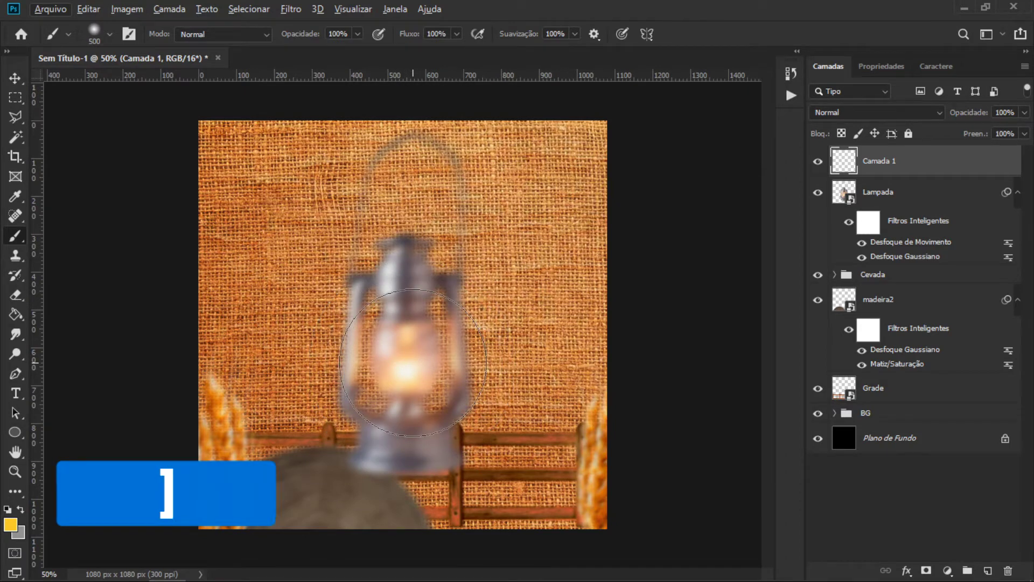
pyautogui.press(']')
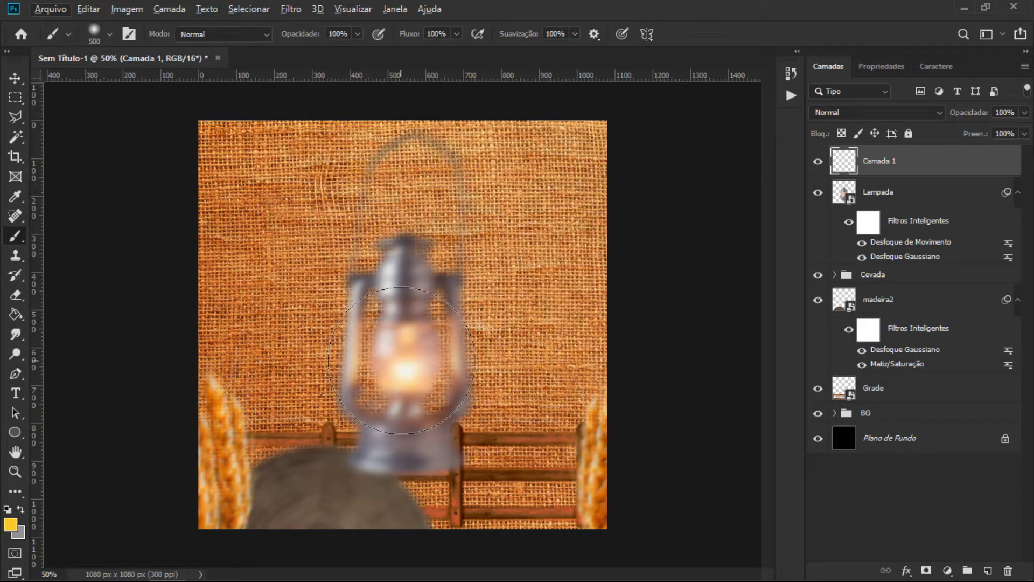
pyautogui.click(405, 362)
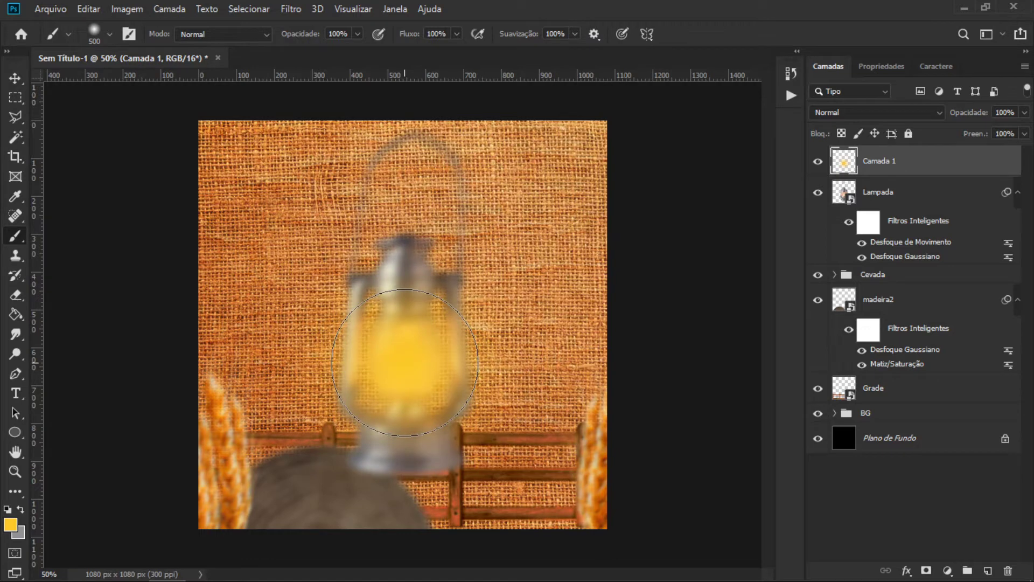
# Step: Paint a small white hot spot at the flame centre with a much smaller brush
pyautogui.click(109, 34)
pyautogui.moveTo(161, 85); pyautogui.dragTo(135, 89)
pyautogui.press('Return')
pyautogui.click(9, 524)
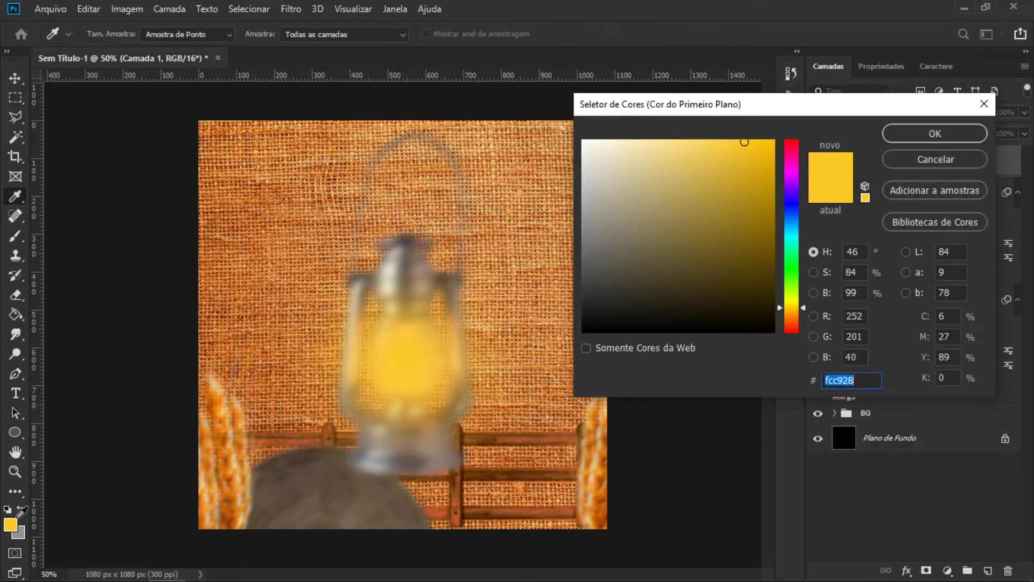
pyautogui.press('Escape')
pyautogui.click(20, 509)
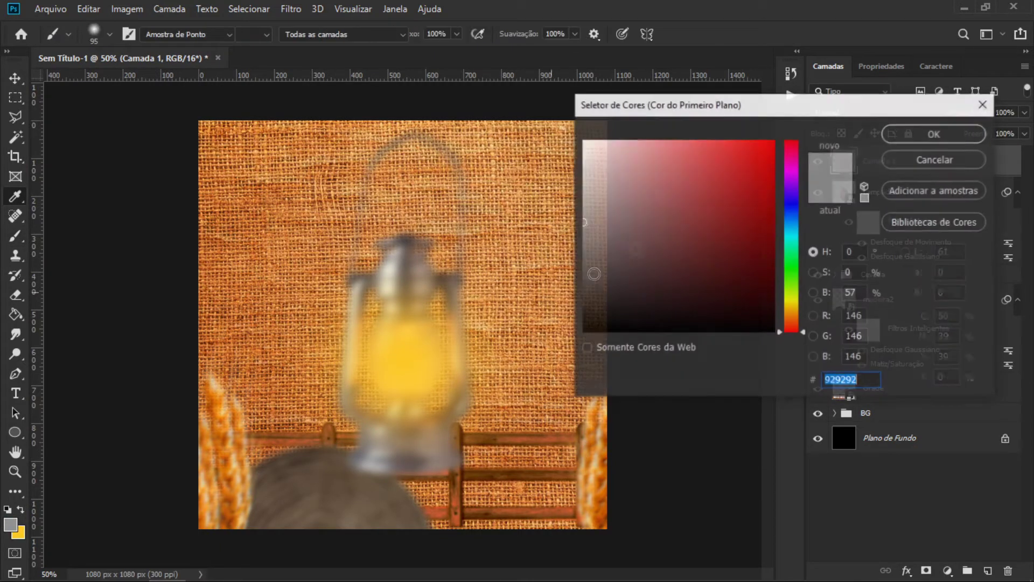
pyautogui.moveTo(574, 215); pyautogui.dragTo(500, 46)
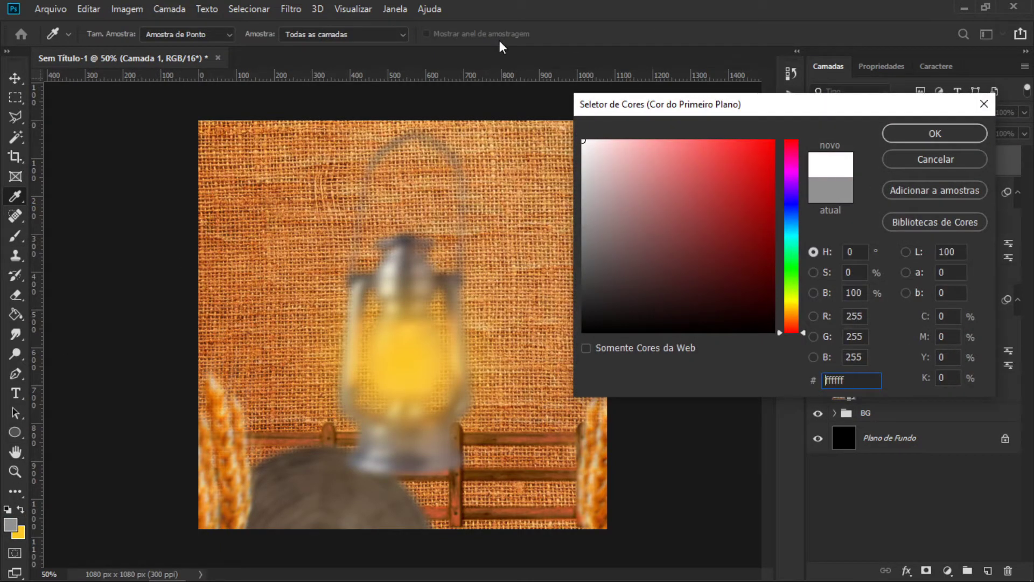
pyautogui.press('Return')
pyautogui.press('b')
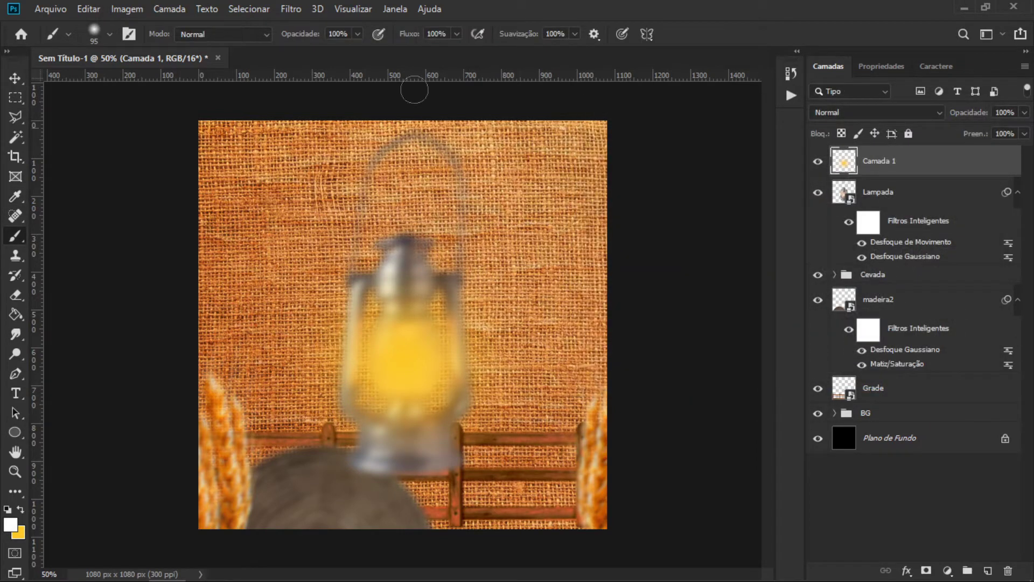
pyautogui.click(406, 359)
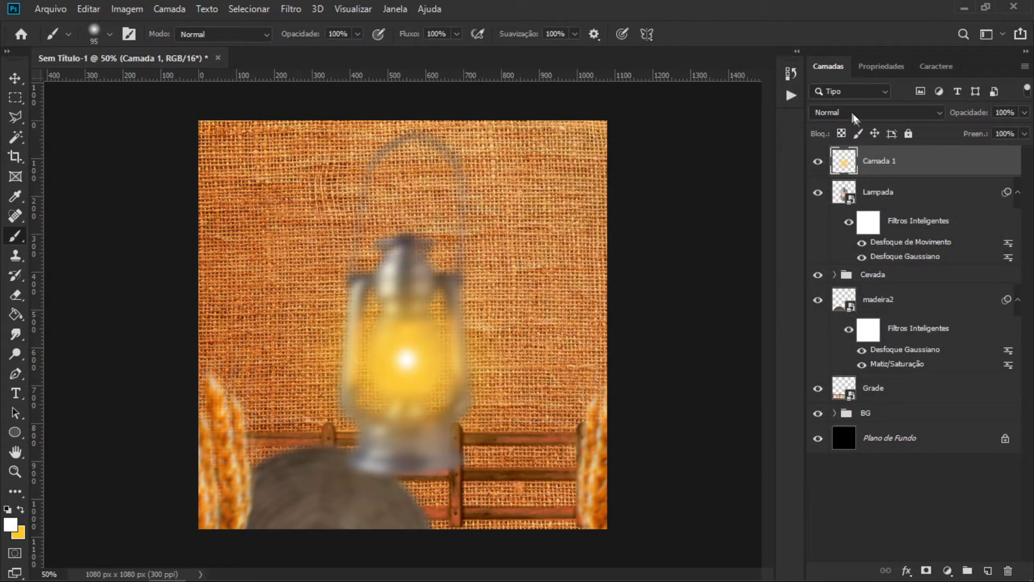
# Step: After previewing other modes, blend the glow in Divisão and group it with Lampada as Agrupar 1
pyautogui.press('v')
pyautogui.click(883, 112)
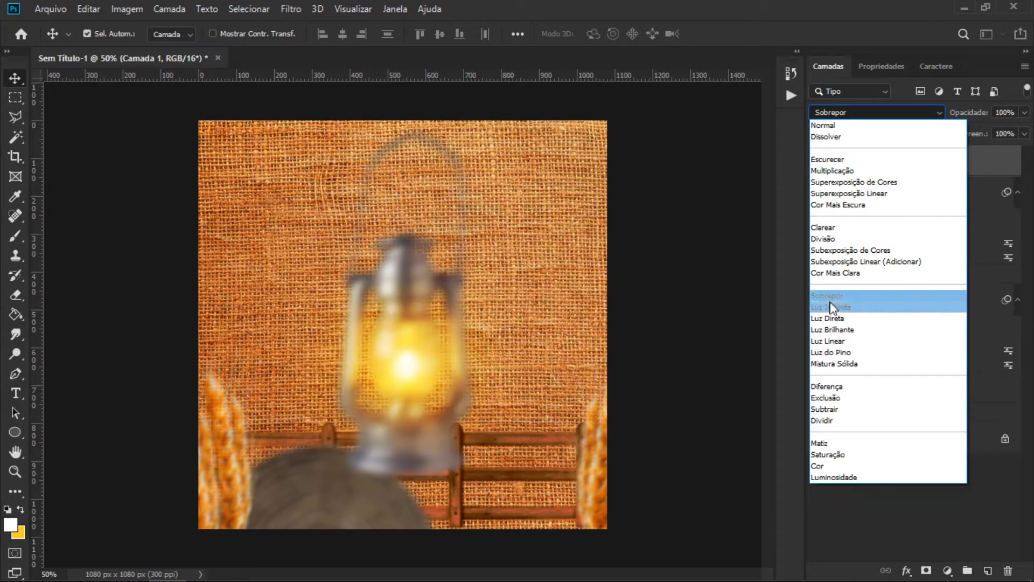
pyautogui.click(827, 242)
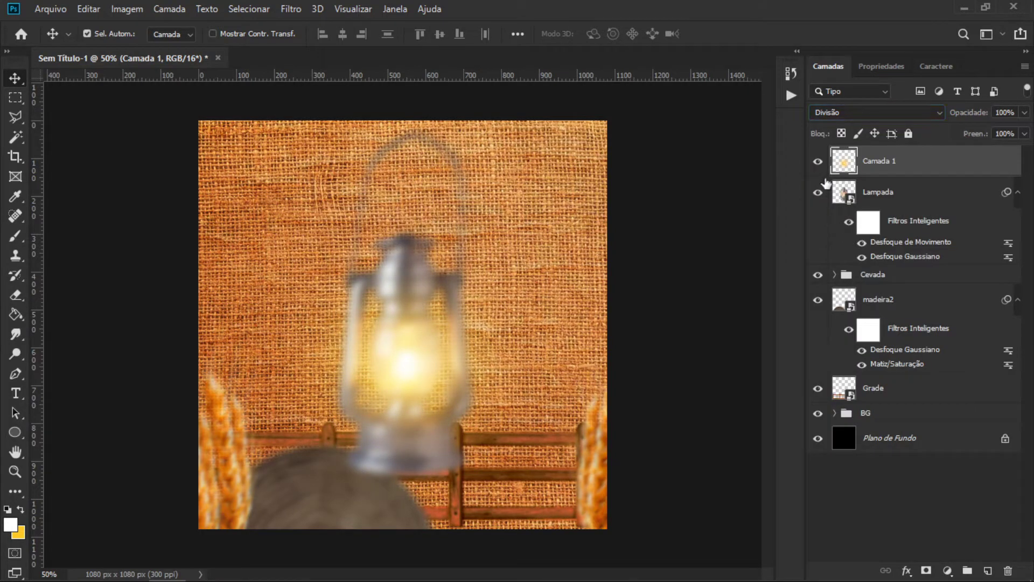
pyautogui.click(867, 113)
pyautogui.click(865, 123)
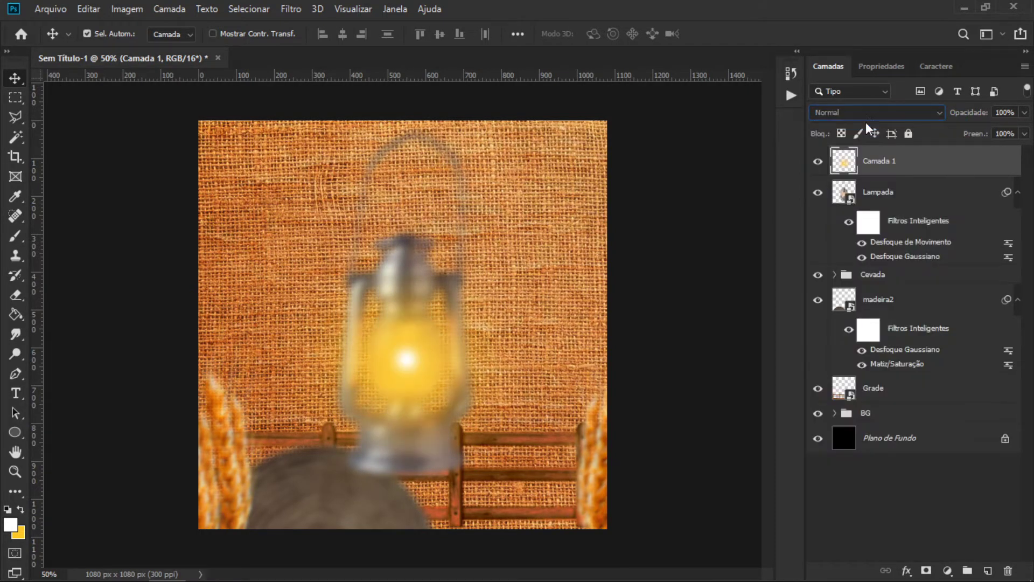
pyautogui.click(866, 113)
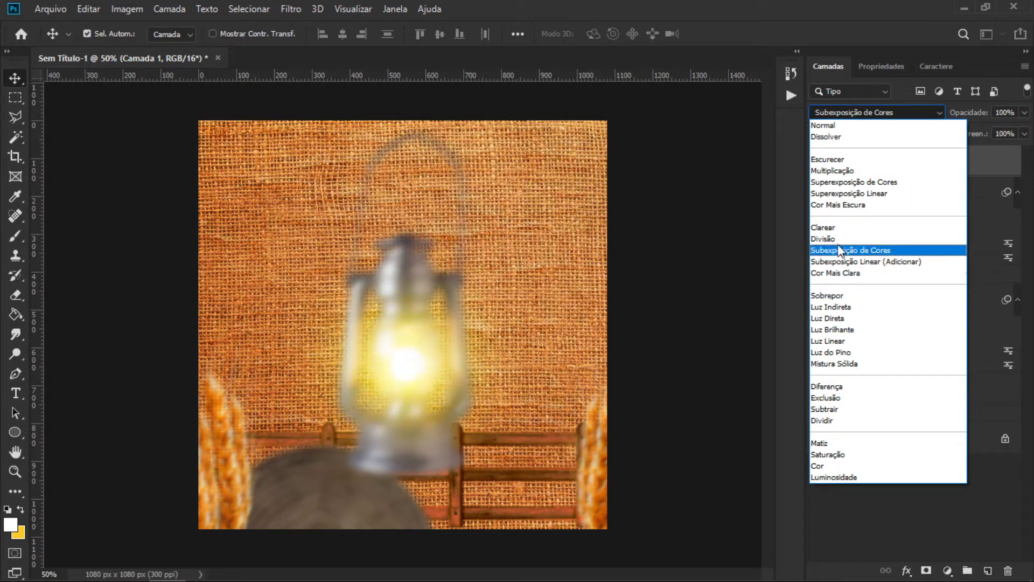
pyautogui.click(838, 243)
pyautogui.click(837, 113)
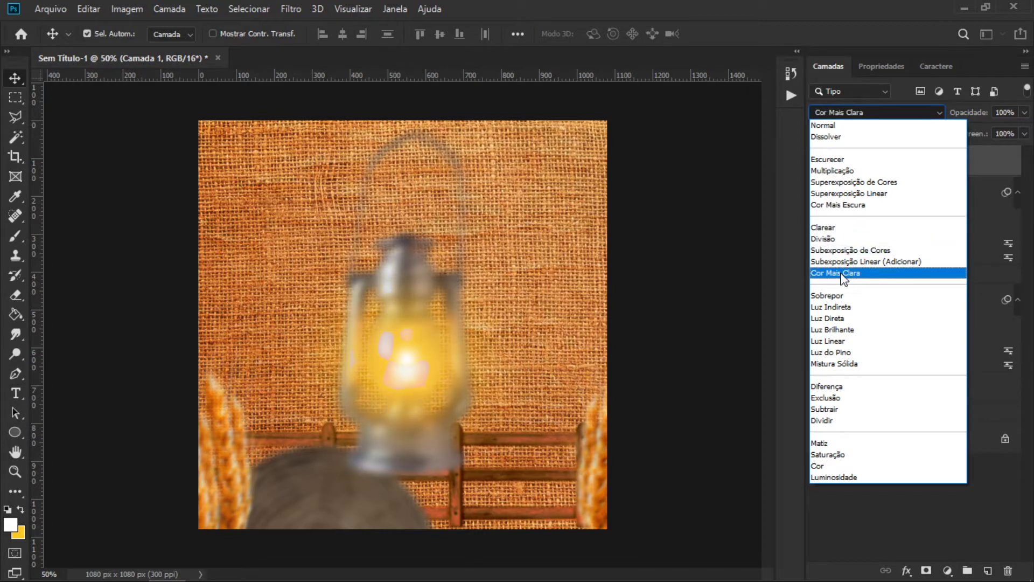
pyautogui.click(836, 240)
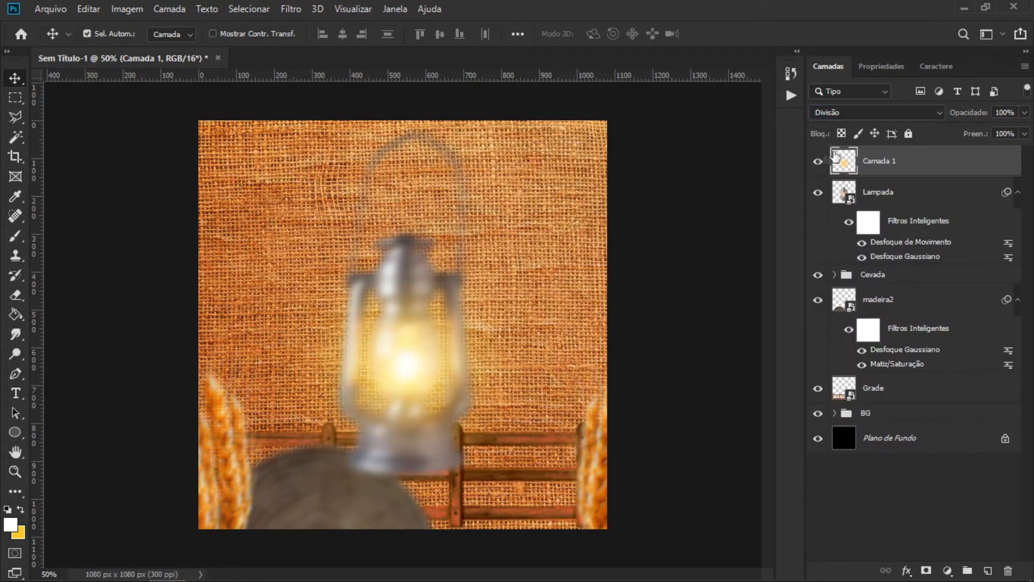
pyautogui.keyDown('ctrl'); pyautogui.click(915, 200); pyautogui.keyUp('ctrl')
pyautogui.hotkey('ctrl', 'g')
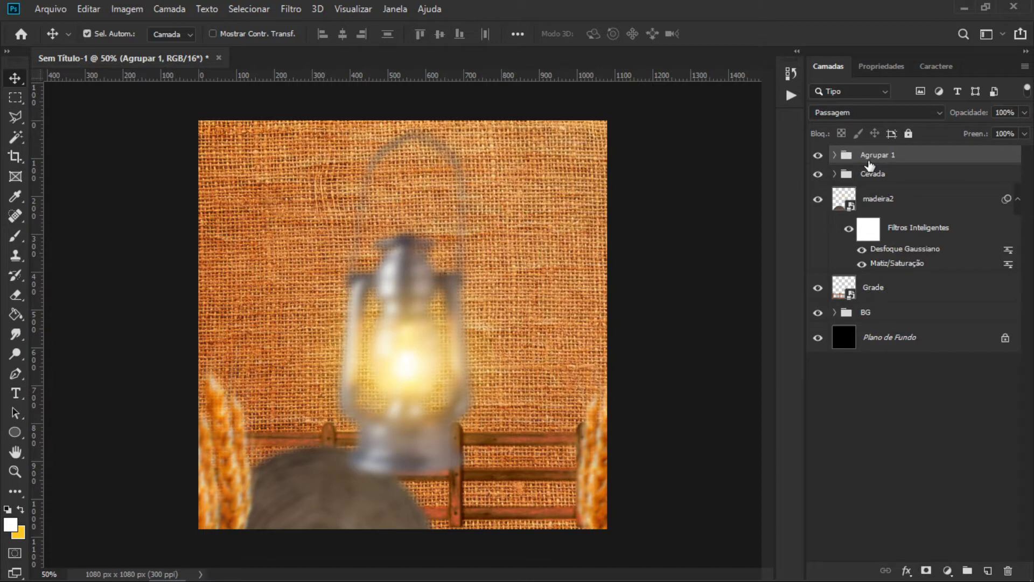
# Step: Name the lantern group Lamapda 1 and move the lantern to the flyer's upper left
pyautogui.write('Lampada')
pyautogui.press('Return')
pyautogui.moveTo(385, 339); pyautogui.dragTo(210, 162)
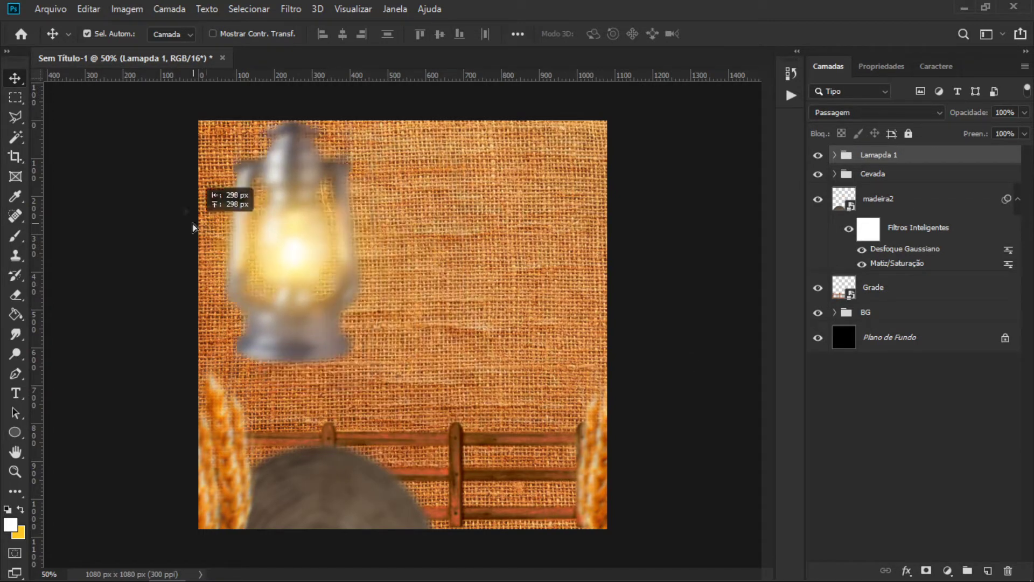
# Step: Shrink the glow and tilt it to match the lantern
pyautogui.hotkey('ctrl', 't')
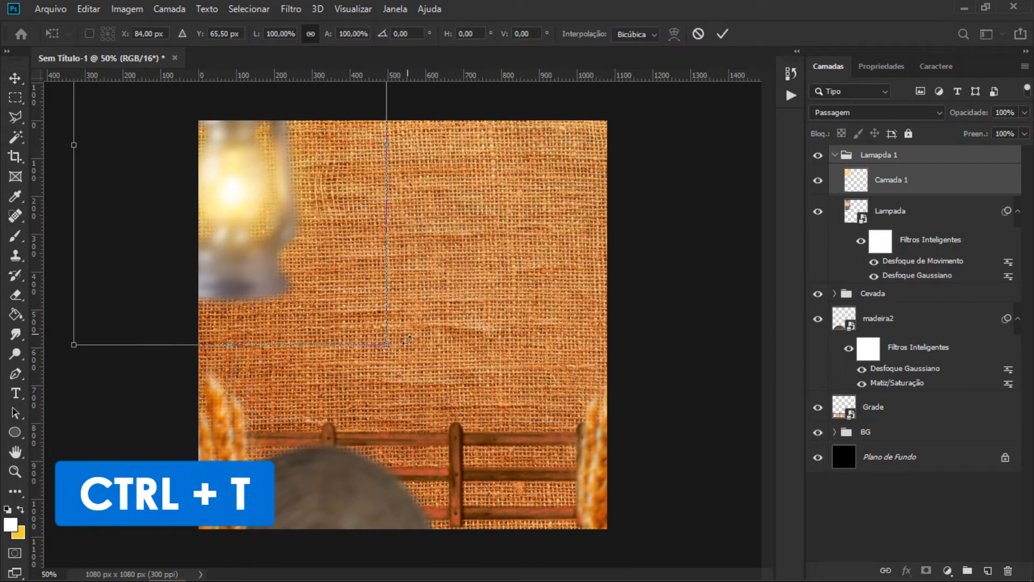
pyautogui.moveTo(387, 345); pyautogui.dragTo(344, 273)
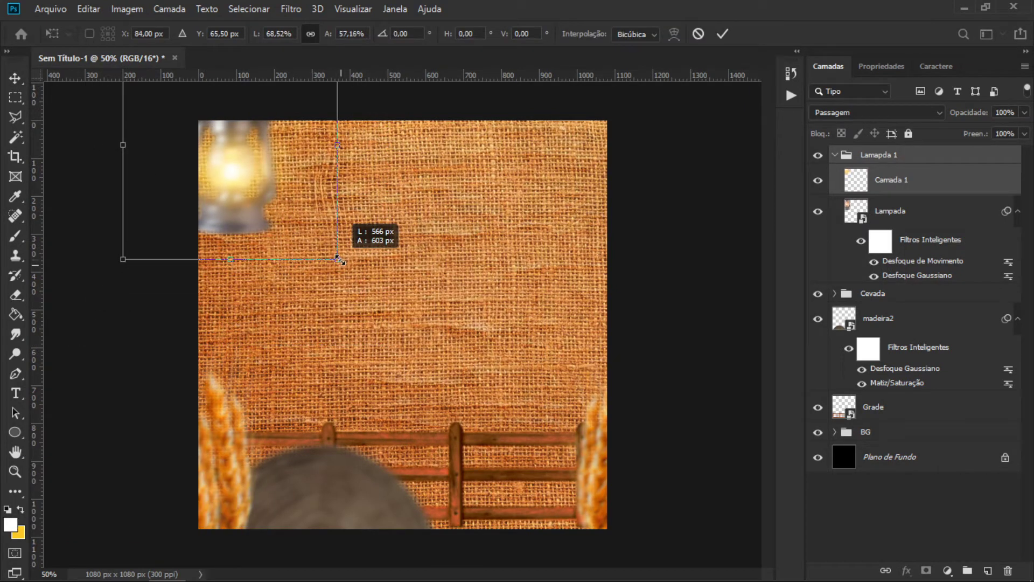
pyautogui.hotkey('ctrl', 'z')
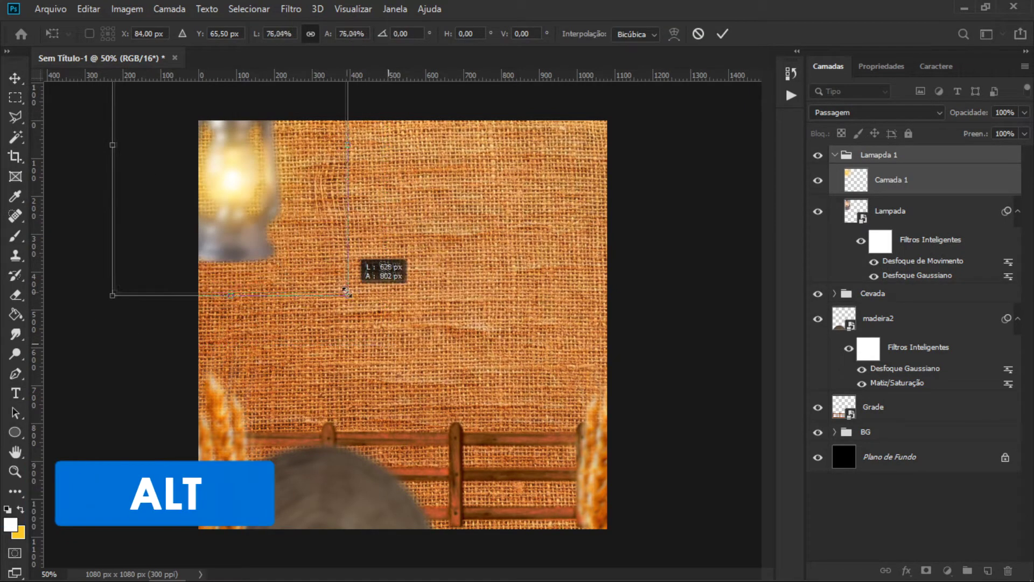
pyautogui.moveTo(387, 342); pyautogui.dragTo(350, 259)
pyautogui.moveTo(312, 318); pyautogui.dragTo(280, 319)
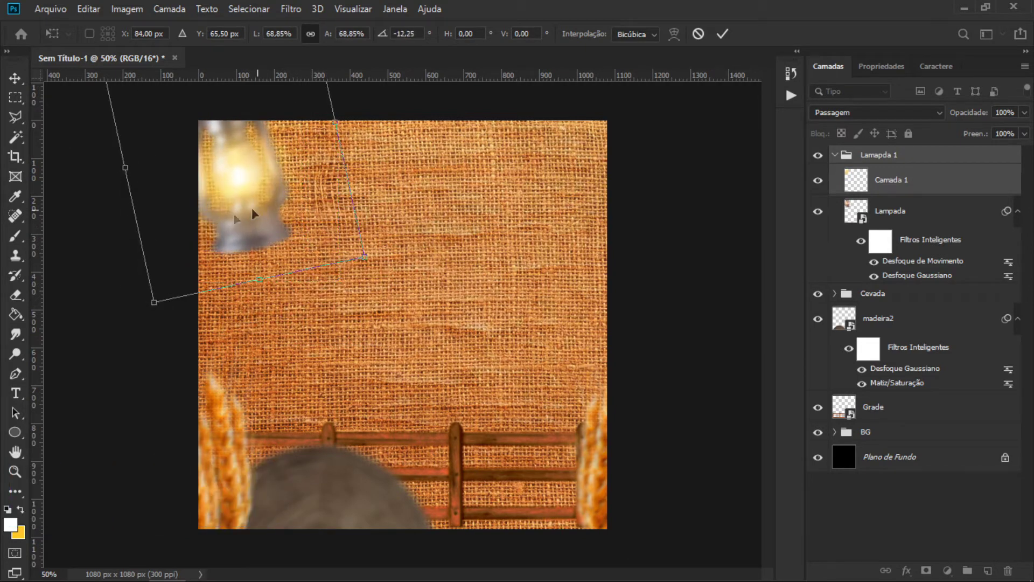
pyautogui.moveTo(259, 214); pyautogui.dragTo(233, 226)
pyautogui.press('Return')
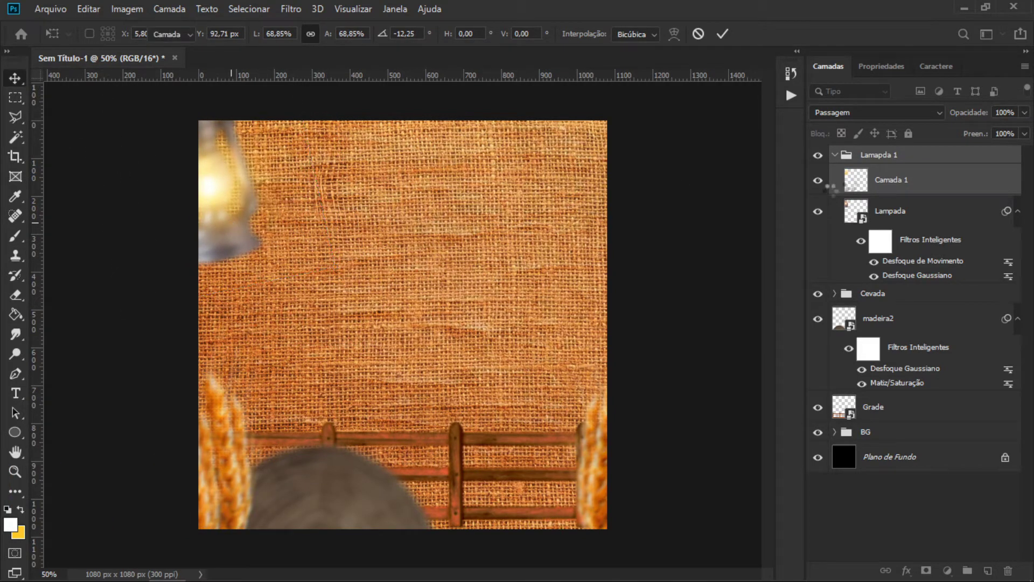
# Step: Copy the lamp group to the top-right edge, tilted about 12° and slightly smaller
pyautogui.press('v')
pyautogui.click(834, 154)
pyautogui.moveTo(254, 180); pyautogui.dragTo(323, 222)
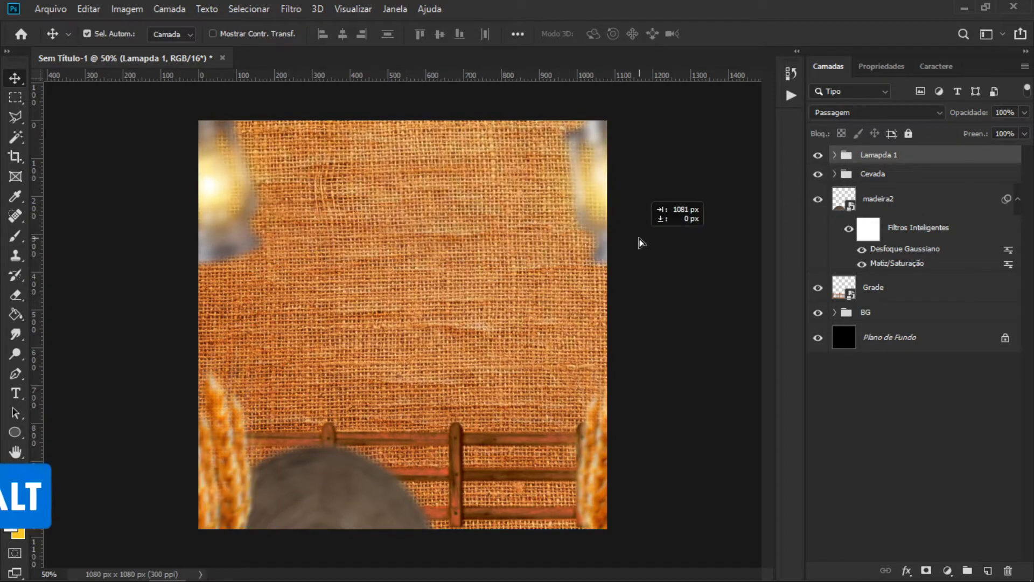
pyautogui.moveTo(324, 222); pyautogui.dragTo(630, 246)
pyautogui.hotkey('ctrl', 't')
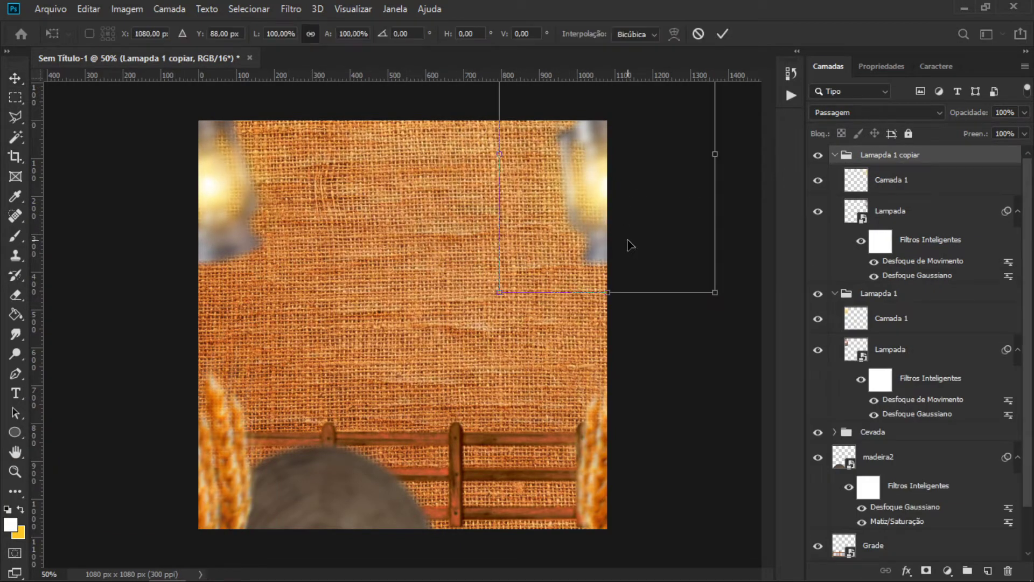
pyautogui.moveTo(734, 216); pyautogui.dragTo(743, 282)
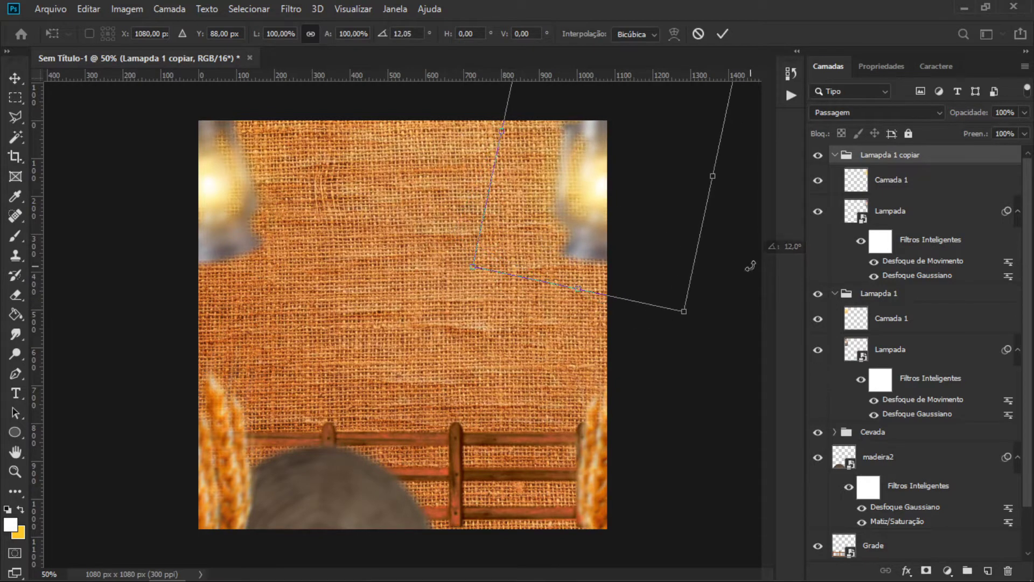
pyautogui.moveTo(592, 188); pyautogui.dragTo(598, 189)
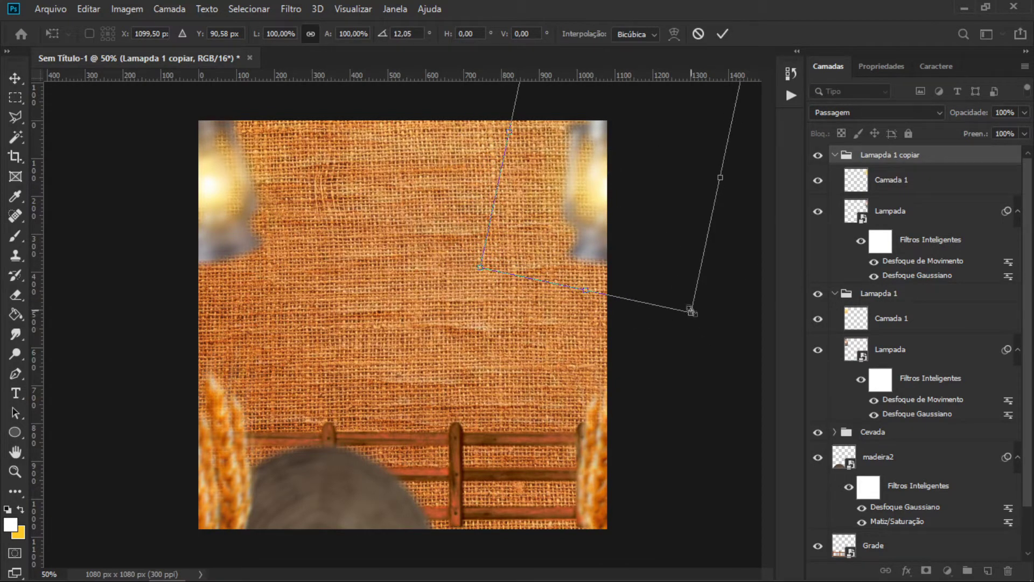
pyautogui.moveTo(690, 313); pyautogui.dragTo(670, 279)
pyautogui.press('Return')
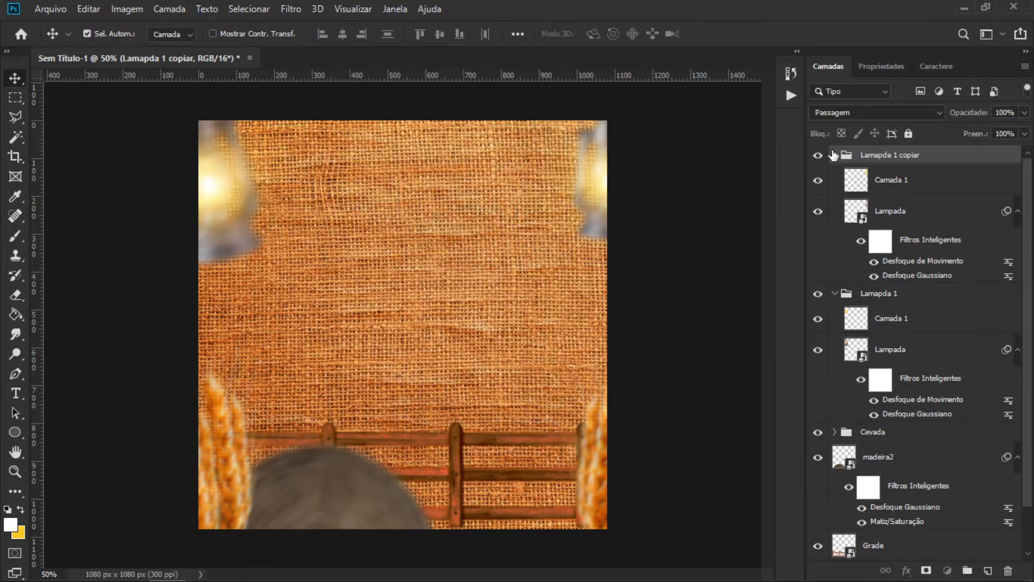
# Step: Rename the copied group Lamapda 2 and collapse both lamp groups
pyautogui.click(834, 155)
pyautogui.doubleClick(891, 156)
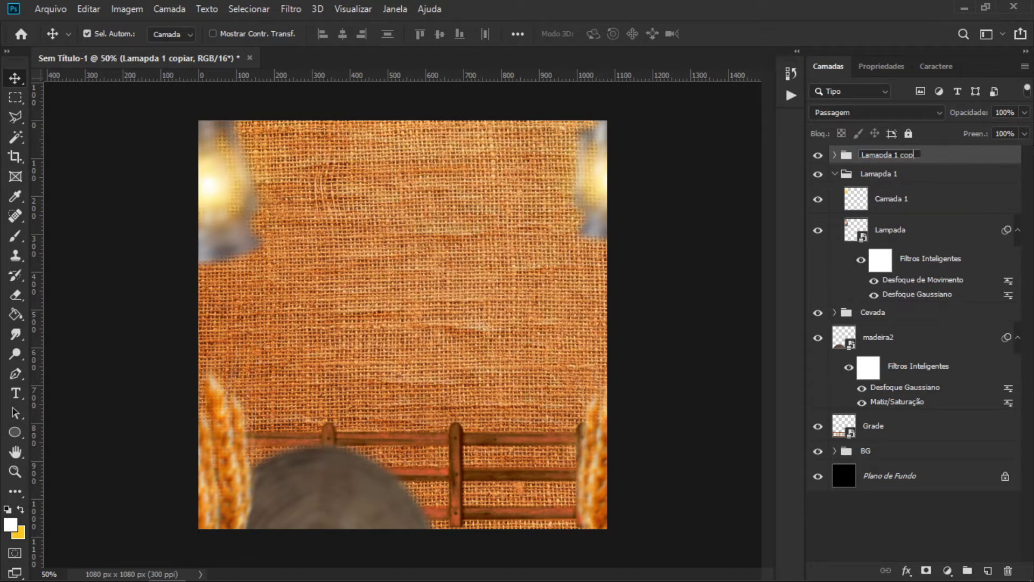
pyautogui.write('2')
pyautogui.press('Return')
pyautogui.click(834, 174)
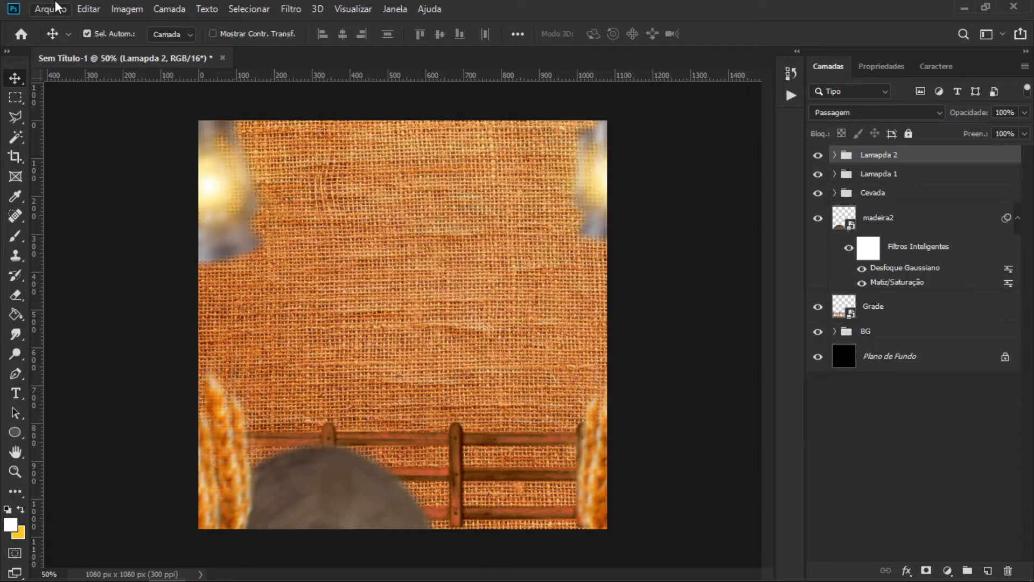
# Step: Place the singer's photo into the flyer as an embedded image
pyautogui.click(58, 7)
pyautogui.click(170, 295)
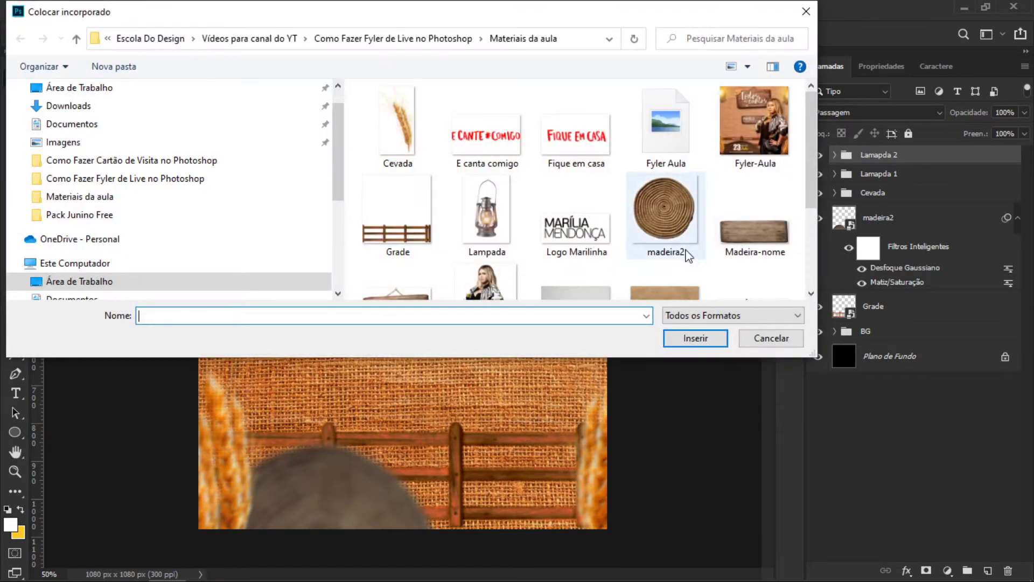
pyautogui.scroll(-3, 812, 162)
pyautogui.doubleClick(487, 200)
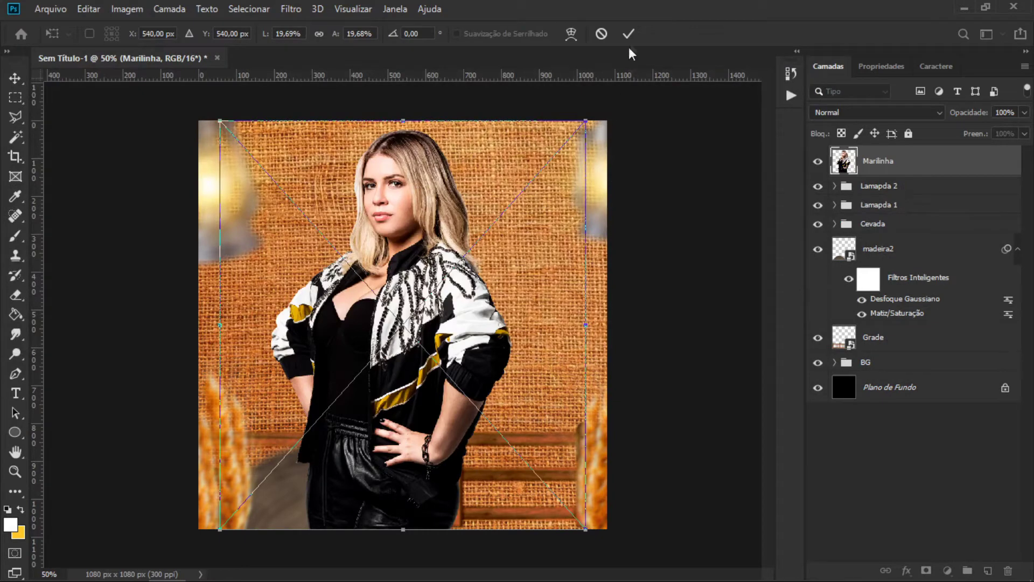
pyautogui.click(628, 33)
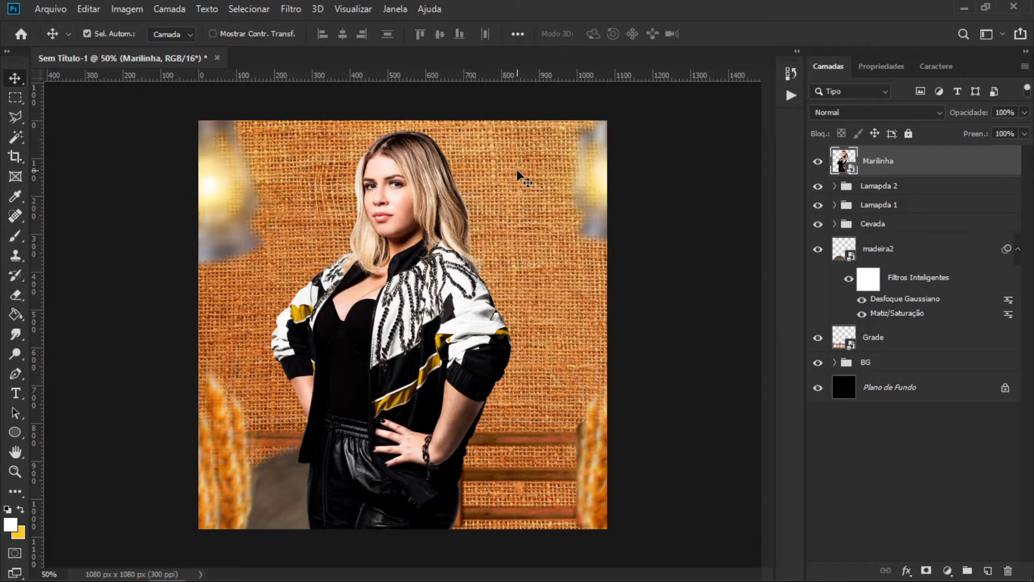
# Step: Scale the singer and position her along the bottom on the right side
pyautogui.hotkey('ctrl', 't')
pyautogui.moveTo(606, 121); pyautogui.dragTo(544, 154)
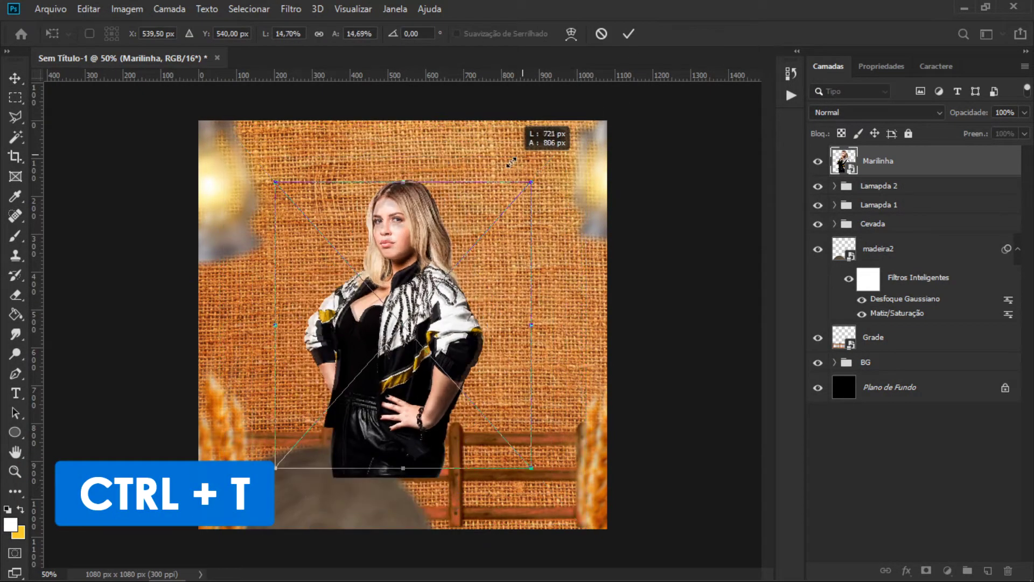
pyautogui.moveTo(413, 211); pyautogui.dragTo(526, 278)
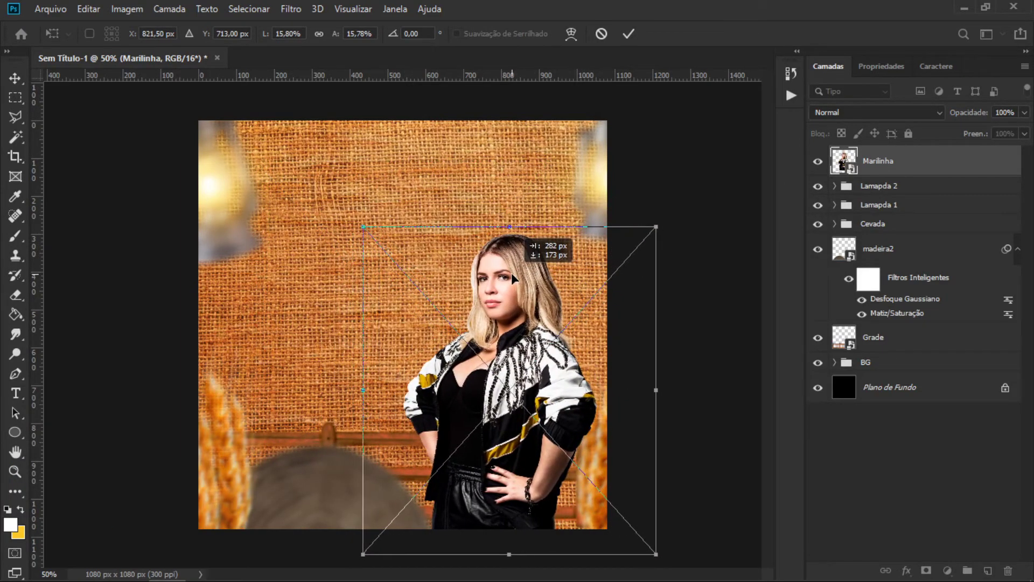
pyautogui.moveTo(525, 277); pyautogui.dragTo(521, 277)
pyautogui.moveTo(657, 227); pyautogui.dragTo(663, 198)
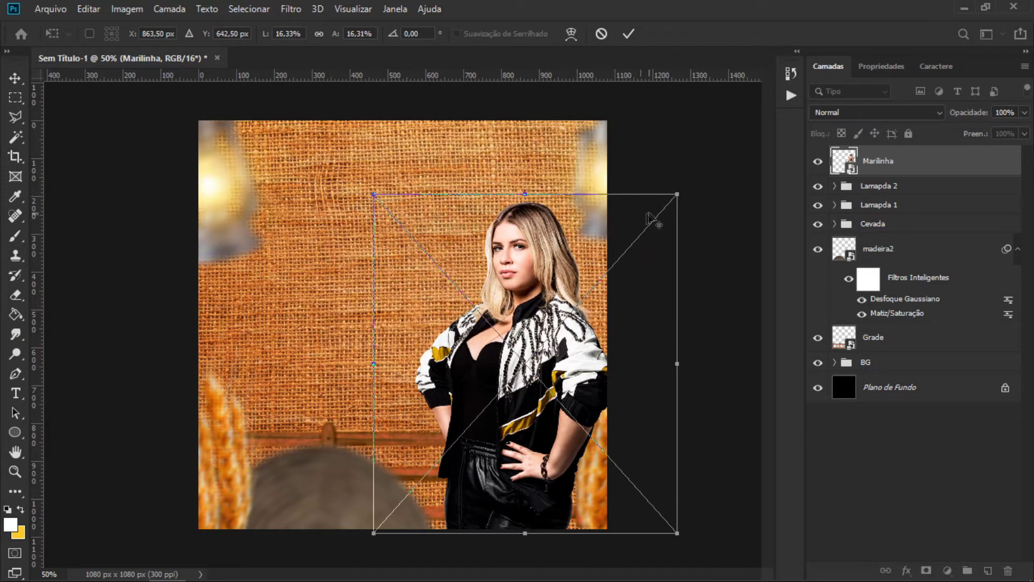
pyautogui.moveTo(663, 198); pyautogui.dragTo(661, 213)
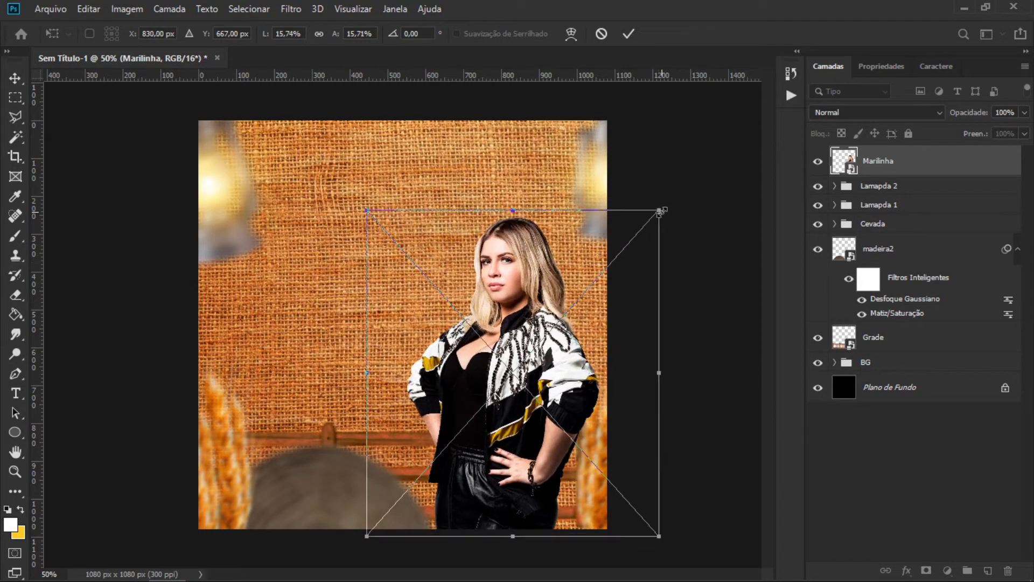
pyautogui.press('Return')
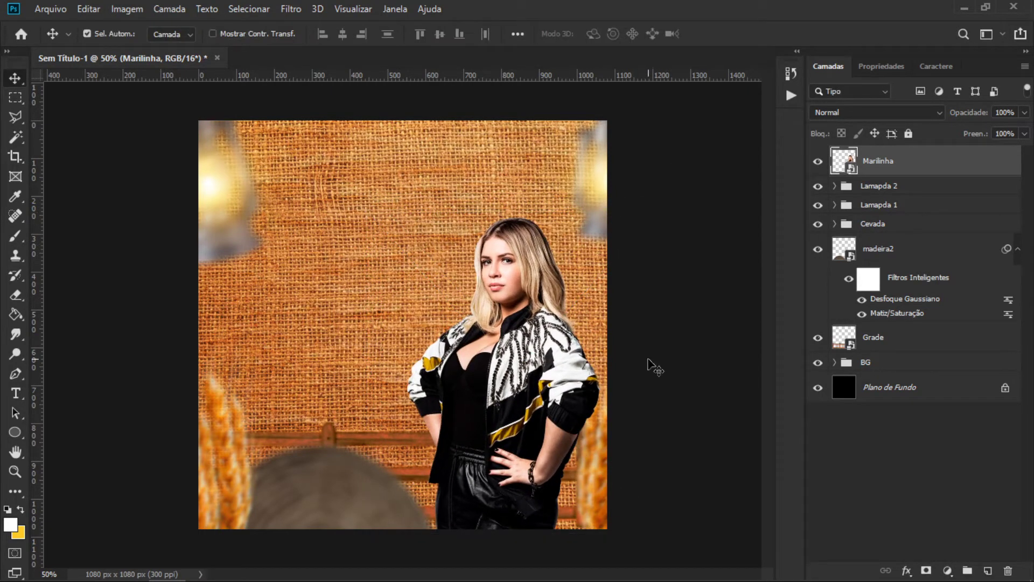
# Step: In Camera Raw, set Temperatura +3, Colorir +8, Exposição +0,15 and Contraste -50
pyautogui.hotkey('ctrl', 'shift', 'a')
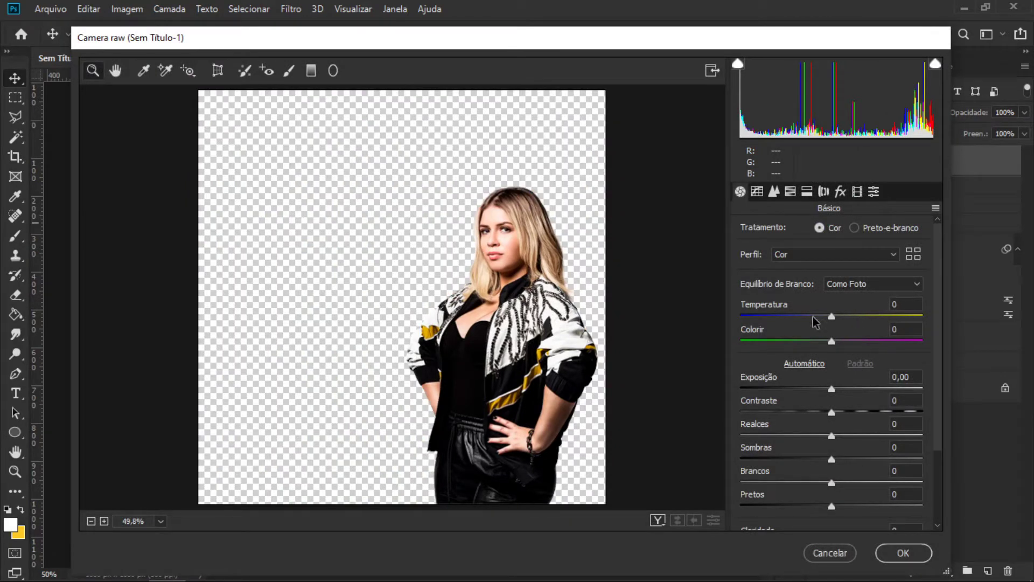
pyautogui.moveTo(831, 317); pyautogui.dragTo(834, 317)
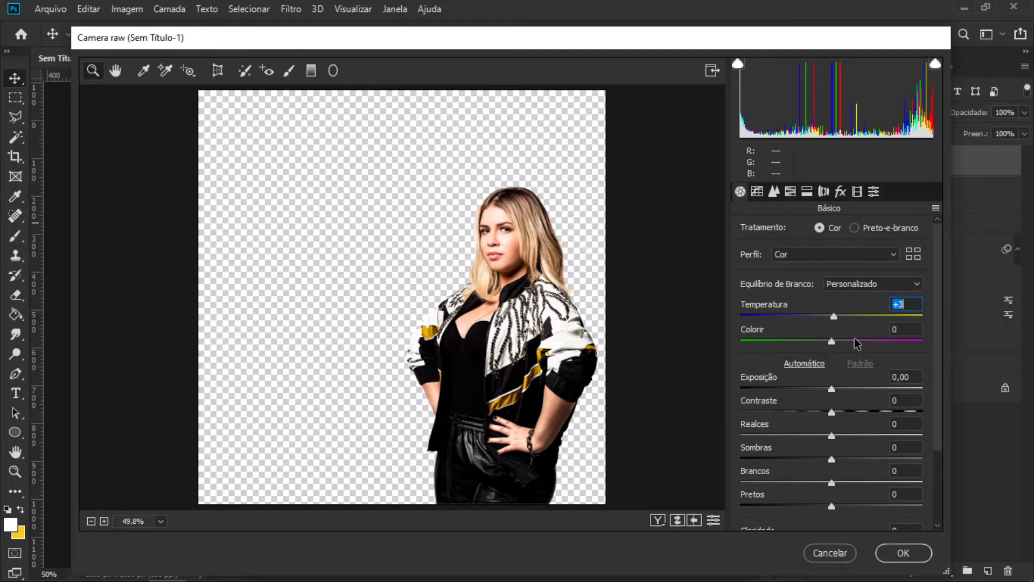
pyautogui.moveTo(830, 341); pyautogui.dragTo(838, 341)
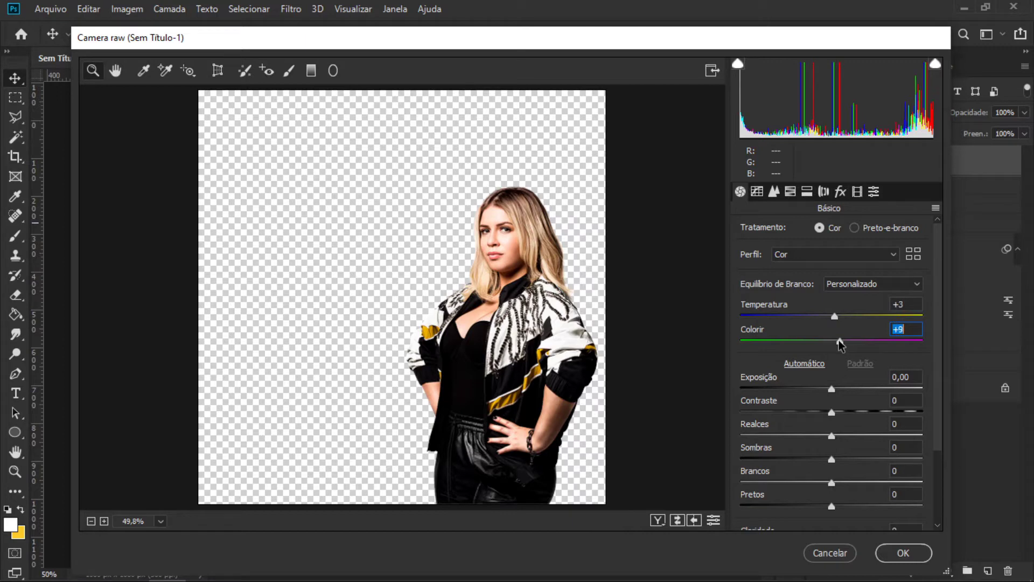
pyautogui.click(834, 388)
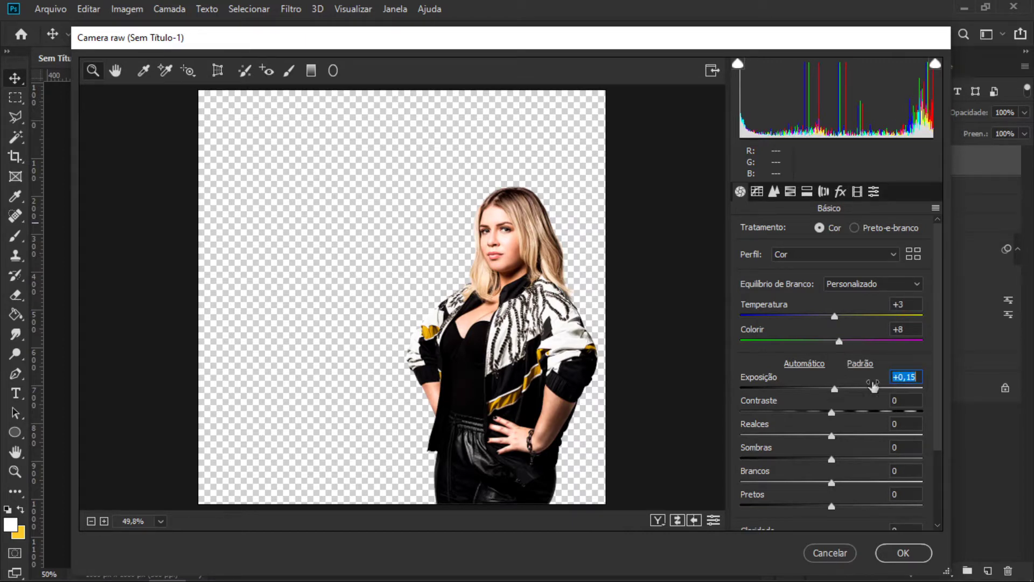
pyautogui.moveTo(832, 413); pyautogui.dragTo(789, 412)
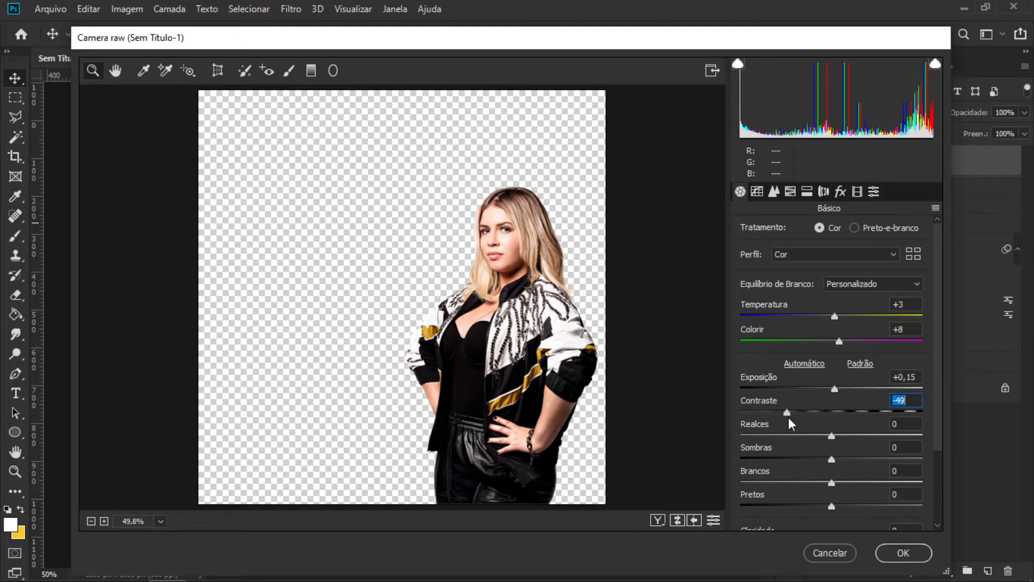
pyautogui.moveTo(789, 413)
pyautogui.mouseDown()
pyautogui.moveTo(861, 413)
pyautogui.moveTo(769, 413)
pyautogui.moveTo(851, 435)
pyautogui.moveTo(801, 435)
pyautogui.mouseUp()
pyautogui.write('-50')
# Step: Reset highlights to 0 and set Sombras +10, Brancos -17, Pretos +15
pyautogui.doubleClick(813, 428)
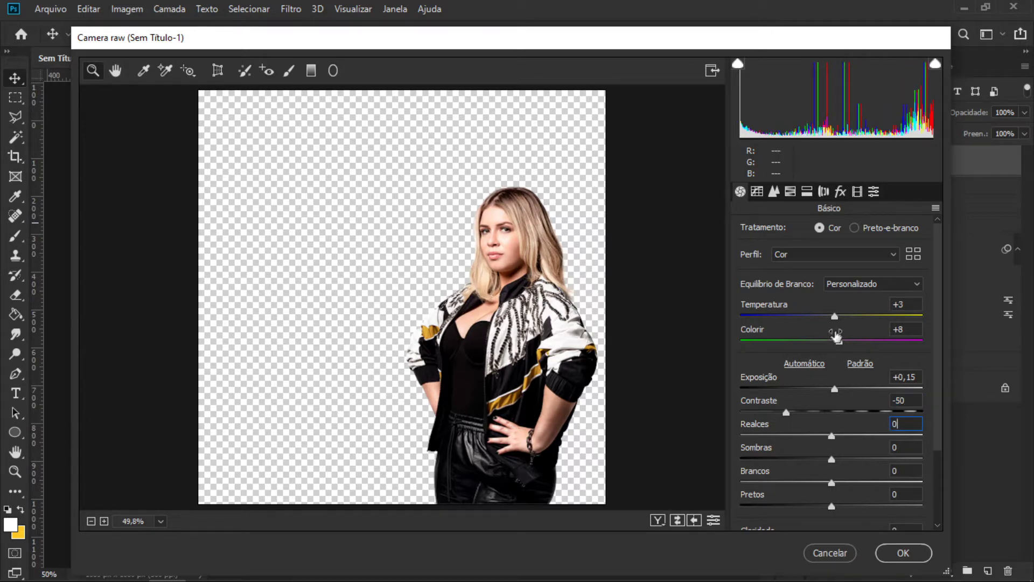
pyautogui.moveTo(834, 462)
pyautogui.mouseDown()
pyautogui.moveTo(802, 462)
pyautogui.moveTo(848, 462)
pyautogui.mouseUp()
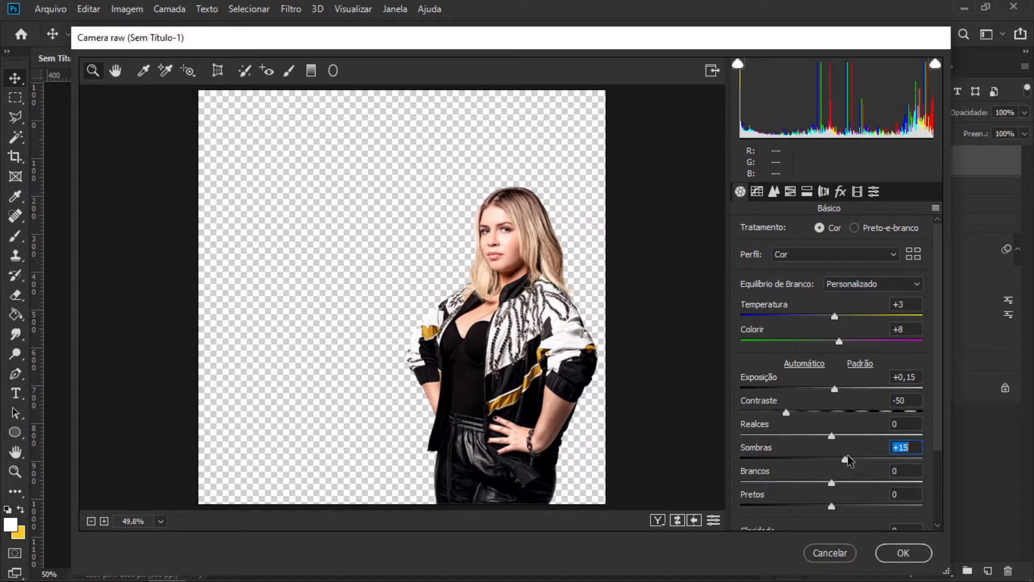
pyautogui.write('+10')
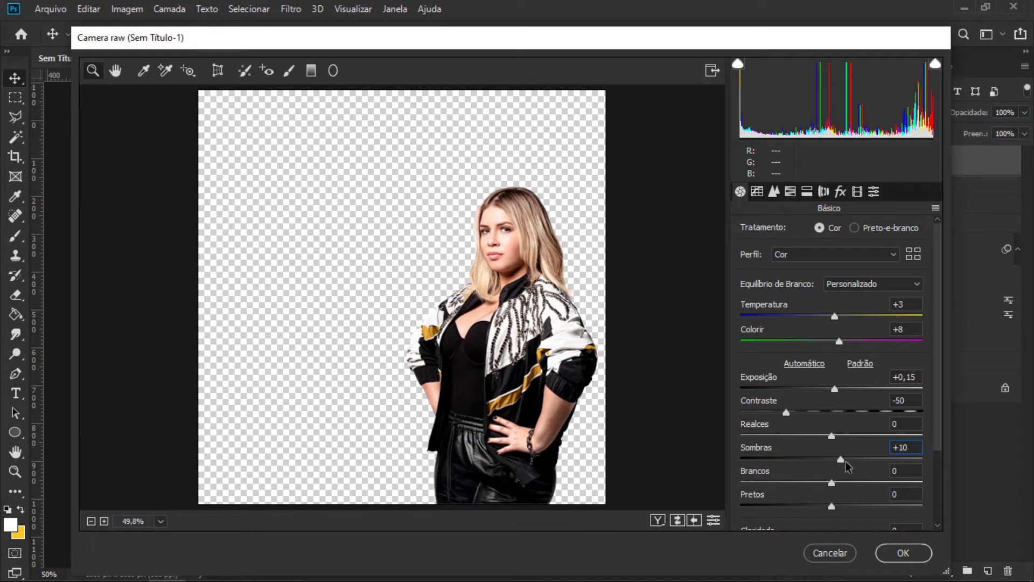
pyautogui.moveTo(832, 483); pyautogui.dragTo(817, 487)
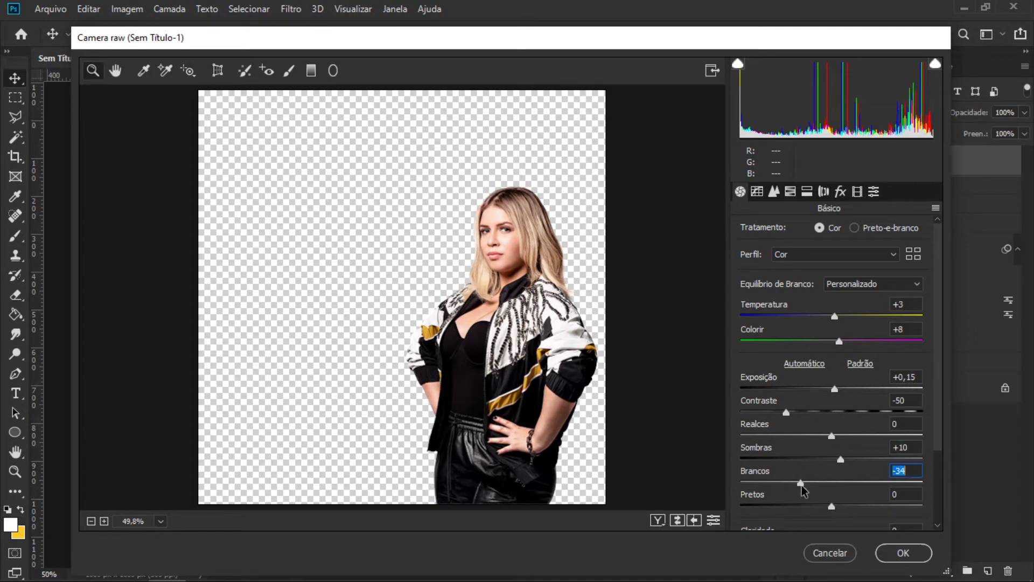
pyautogui.moveTo(817, 490); pyautogui.dragTo(818, 491)
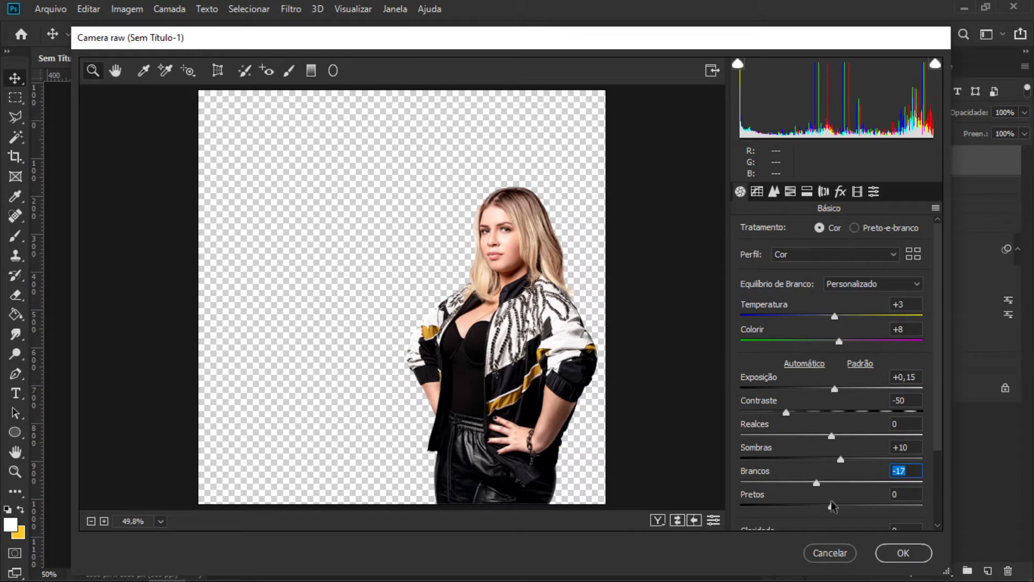
pyautogui.moveTo(833, 508)
pyautogui.mouseDown()
pyautogui.moveTo(915, 507)
pyautogui.moveTo(848, 517)
pyautogui.mouseUp()
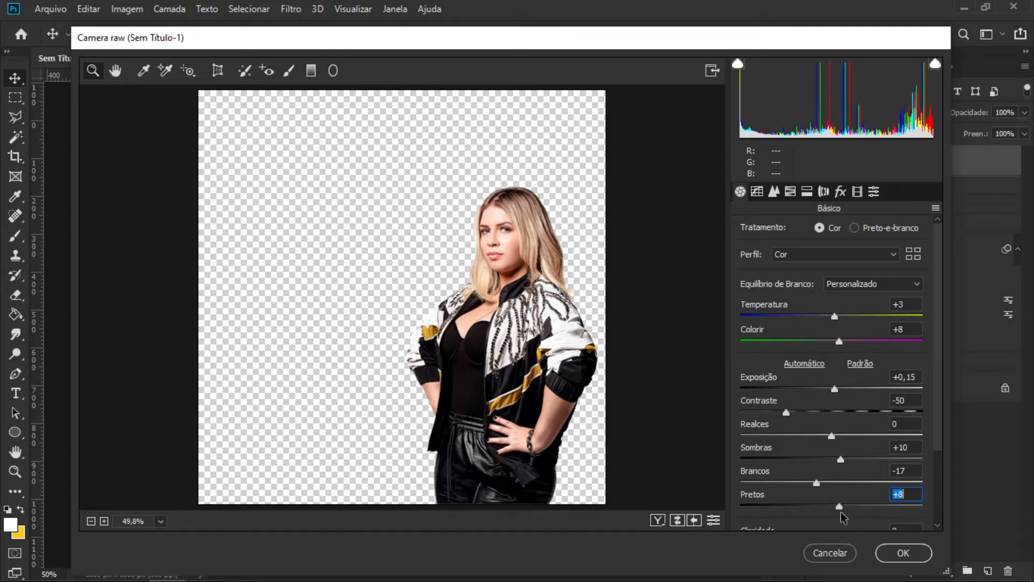
pyautogui.moveTo(849, 518); pyautogui.dragTo(849, 518)
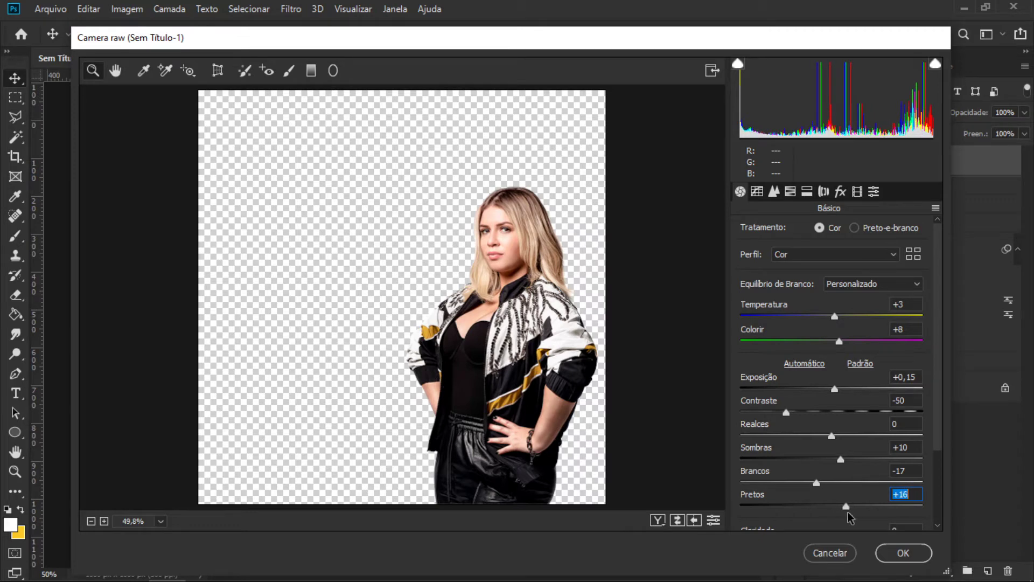
# Step: Raise Claridade to +50 and saturation to +5
pyautogui.scroll(-3, 872, 464)
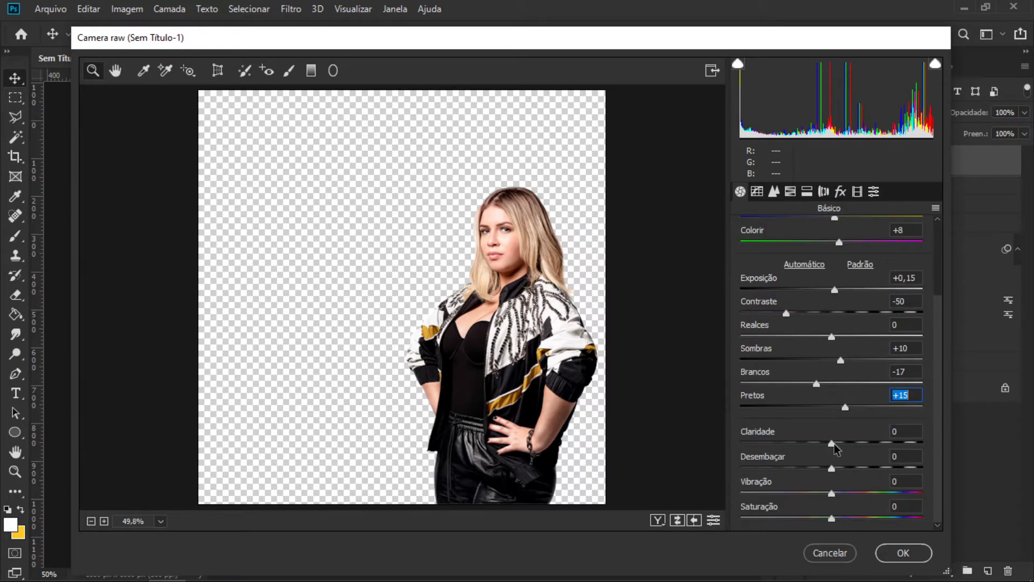
pyautogui.moveTo(834, 443)
pyautogui.mouseDown()
pyautogui.moveTo(881, 443)
pyautogui.moveTo(836, 465)
pyautogui.moveTo(837, 495)
pyautogui.mouseUp()
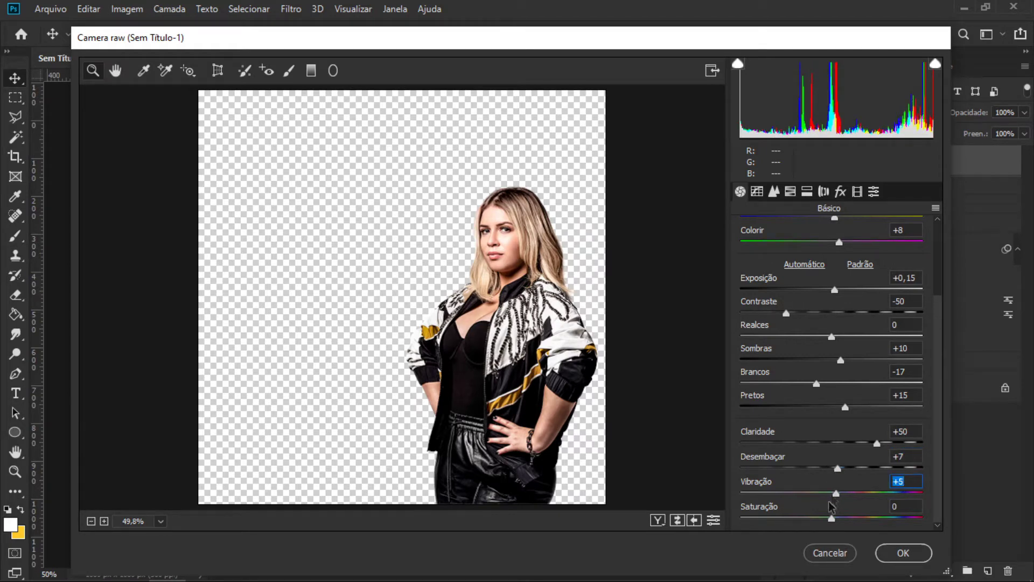
pyautogui.moveTo(833, 517); pyautogui.dragTo(839, 516)
pyautogui.press('Down')
pyautogui.press('Down')
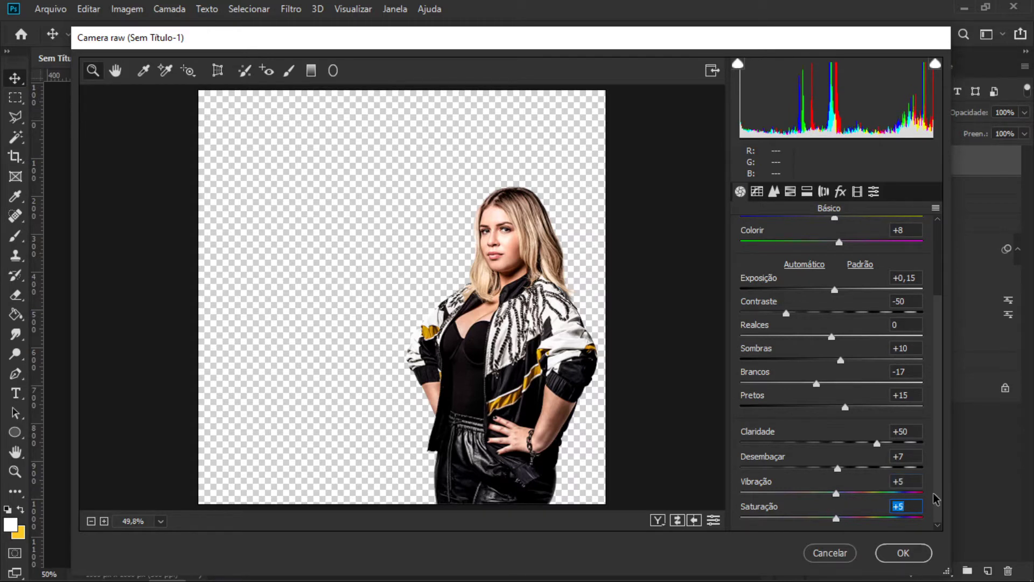
# Step: In the Detalhe tab set sharpening to 25 and luminance noise reduction to 16, then apply
pyautogui.click(774, 193)
pyautogui.click(782, 253)
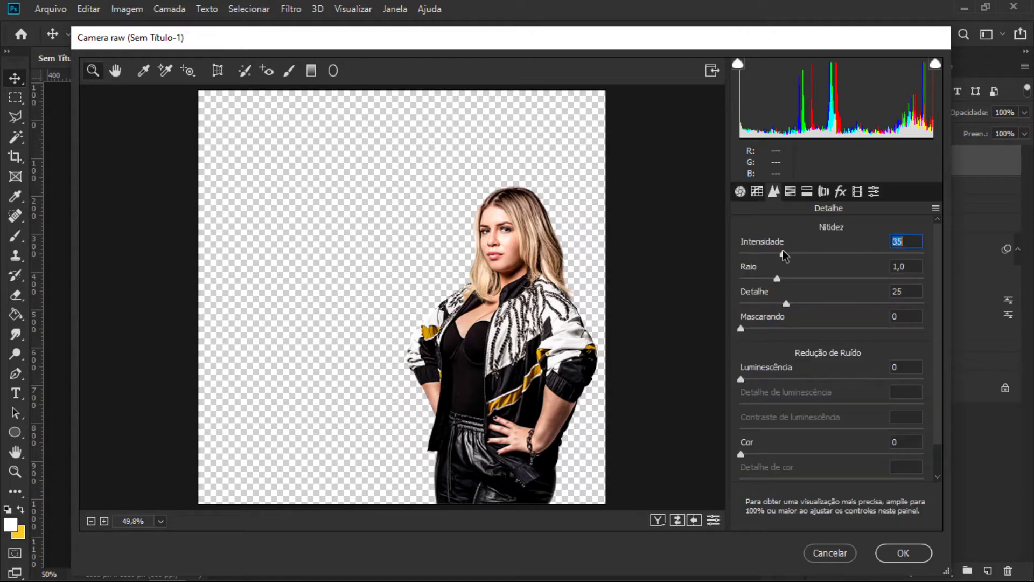
pyautogui.click(510, 261)
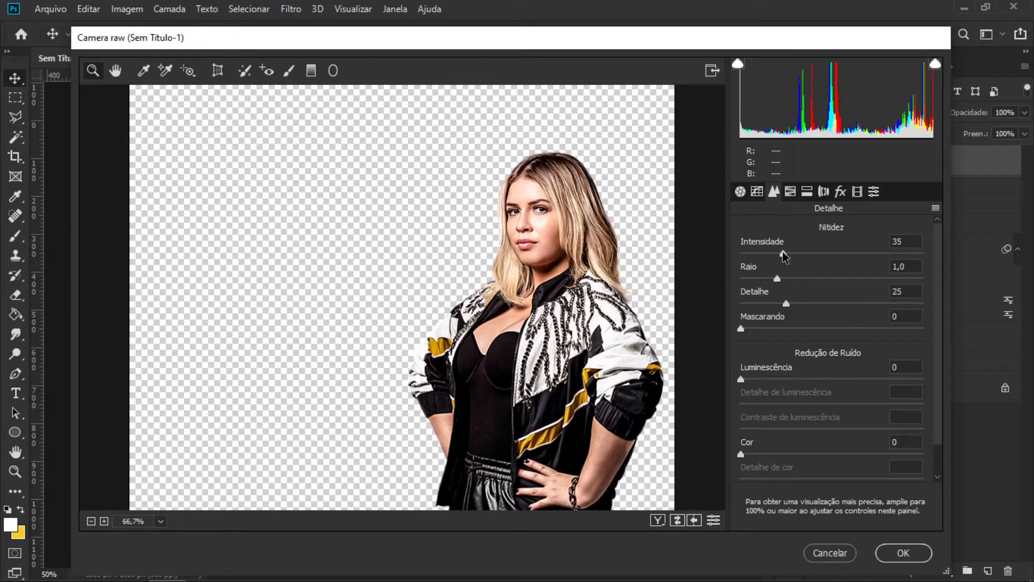
pyautogui.moveTo(782, 252); pyautogui.dragTo(779, 250)
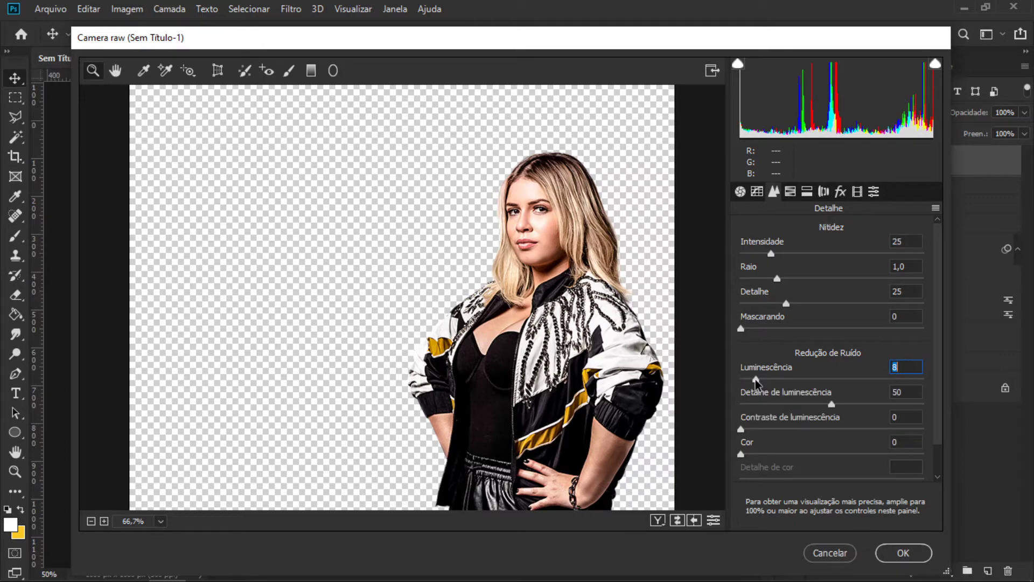
pyautogui.moveTo(755, 383); pyautogui.dragTo(767, 382)
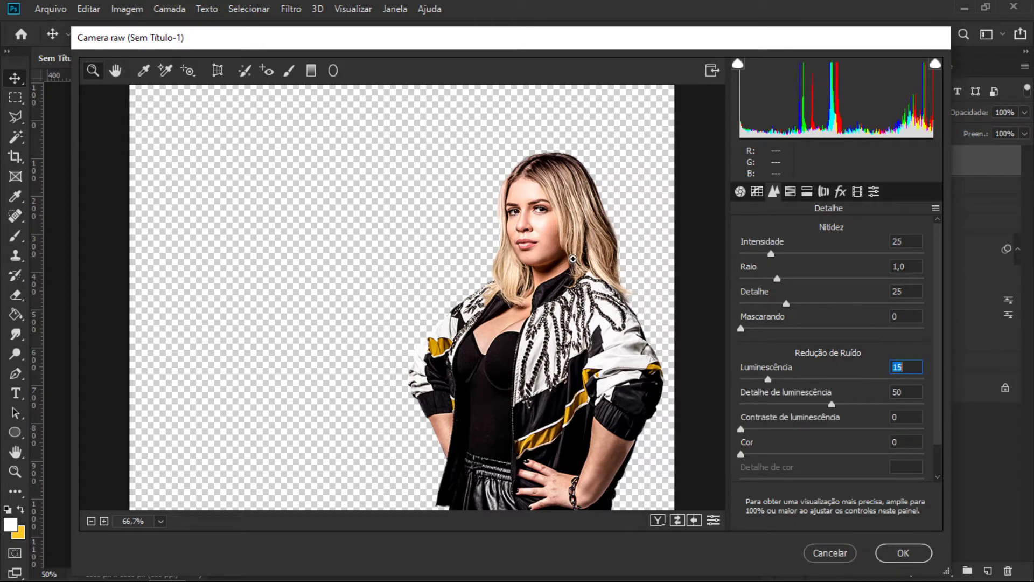
pyautogui.click(572, 259)
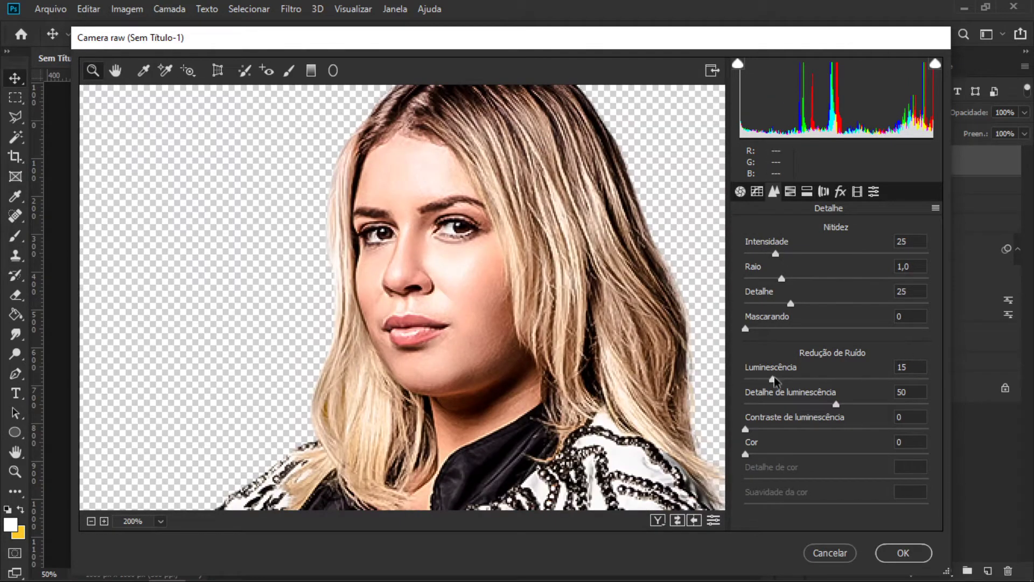
pyautogui.moveTo(774, 380); pyautogui.dragTo(775, 383)
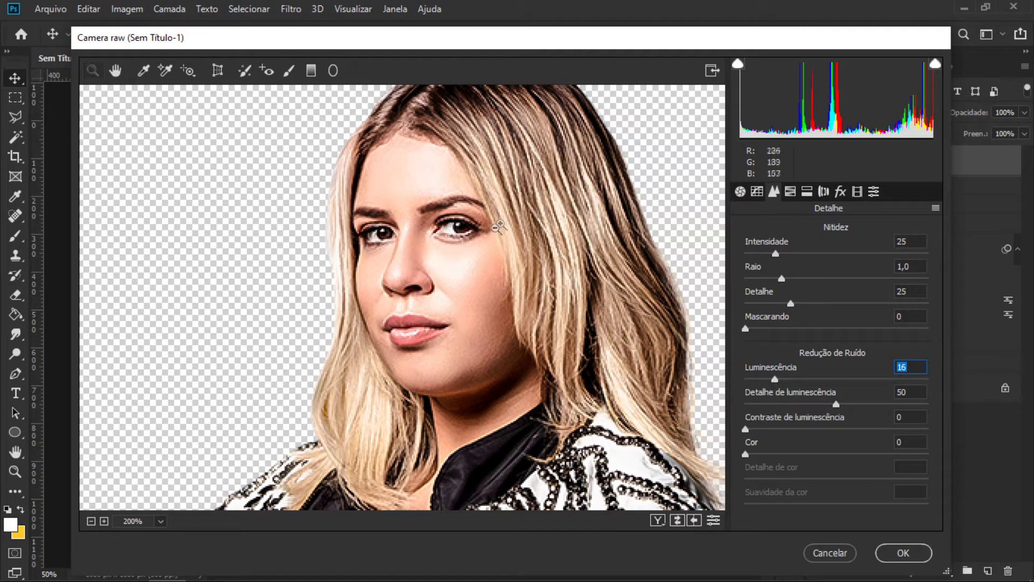
pyautogui.keyDown('alt'); pyautogui.click(498, 226); pyautogui.keyUp('alt')
pyautogui.keyDown('alt'); pyautogui.click(533, 374); pyautogui.keyUp('alt')
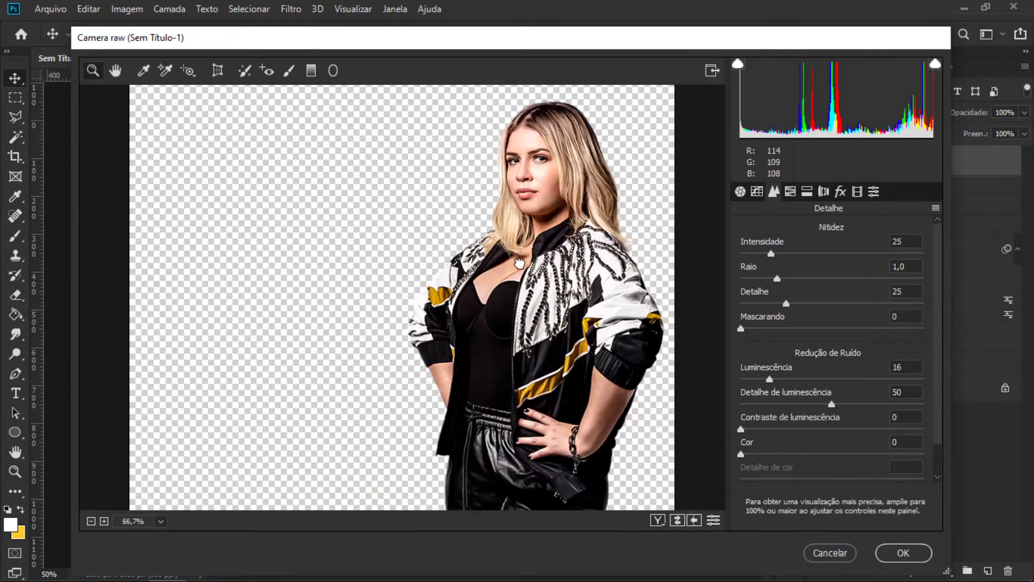
pyautogui.click(903, 553)
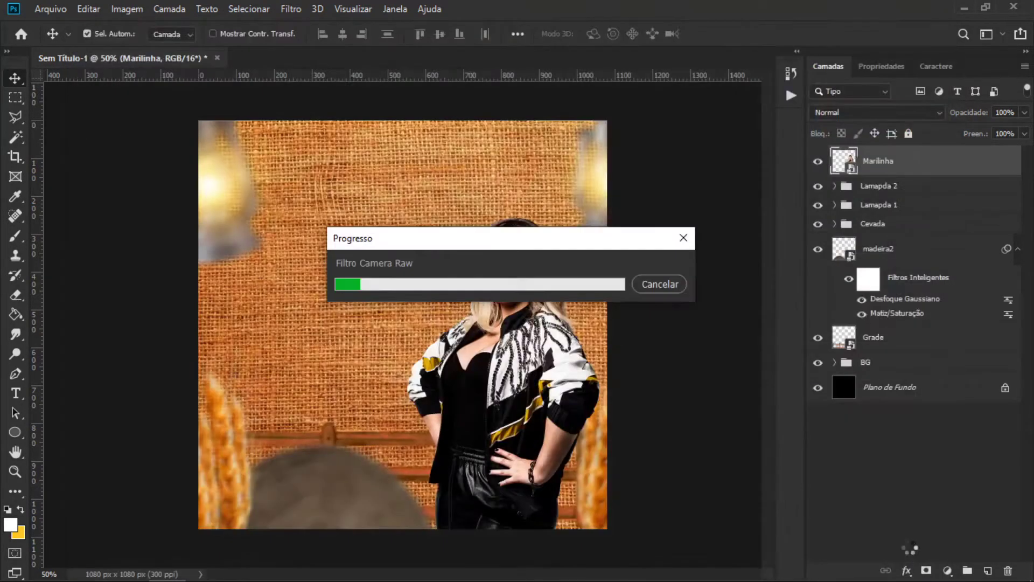
# Step: Compare with the reference flyer, then duplicate the singer layer as Marilinha copiar
pyautogui.click(293, 568)
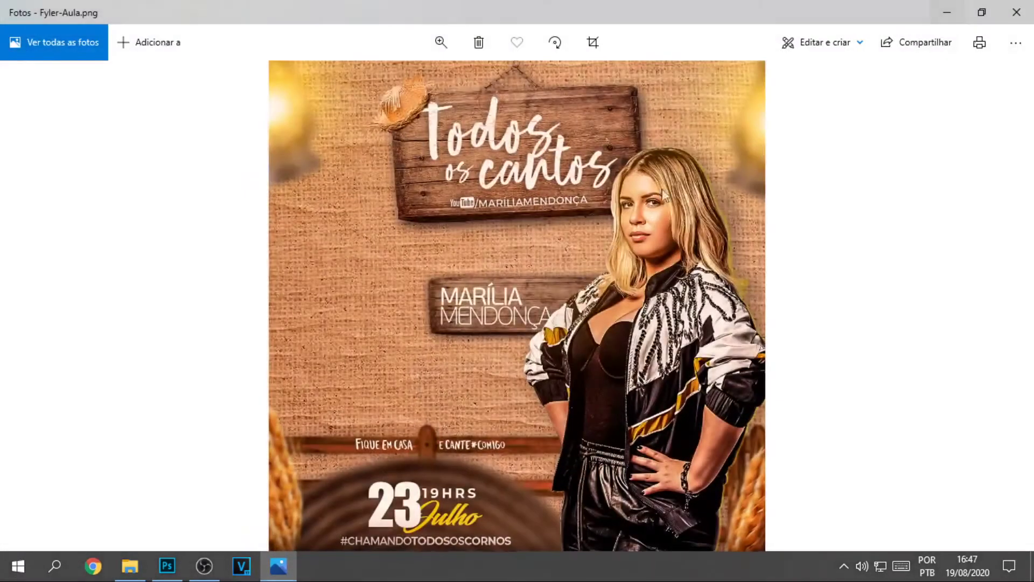
pyautogui.click(947, 10)
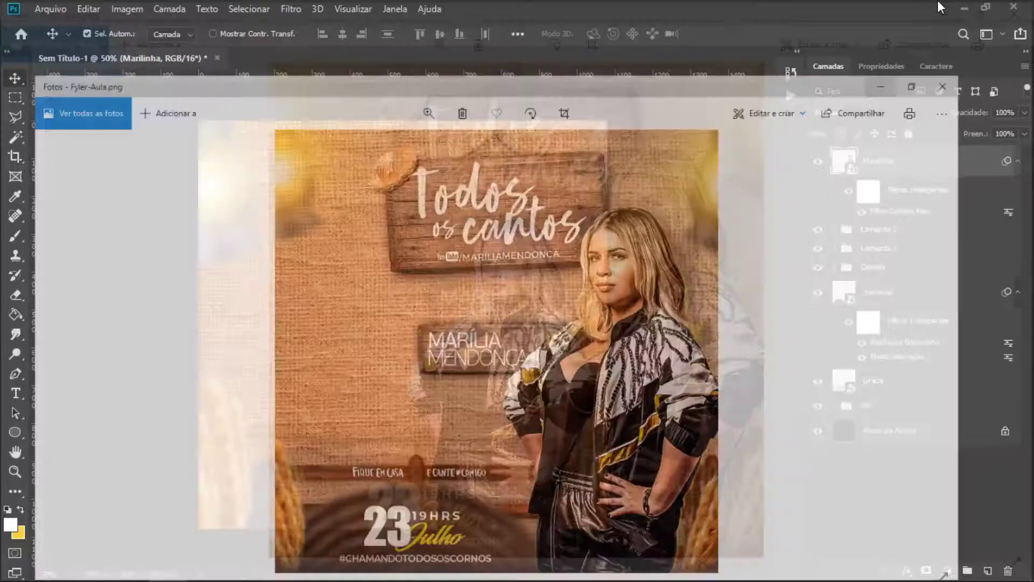
pyautogui.hotkey('ctrl', 'j')
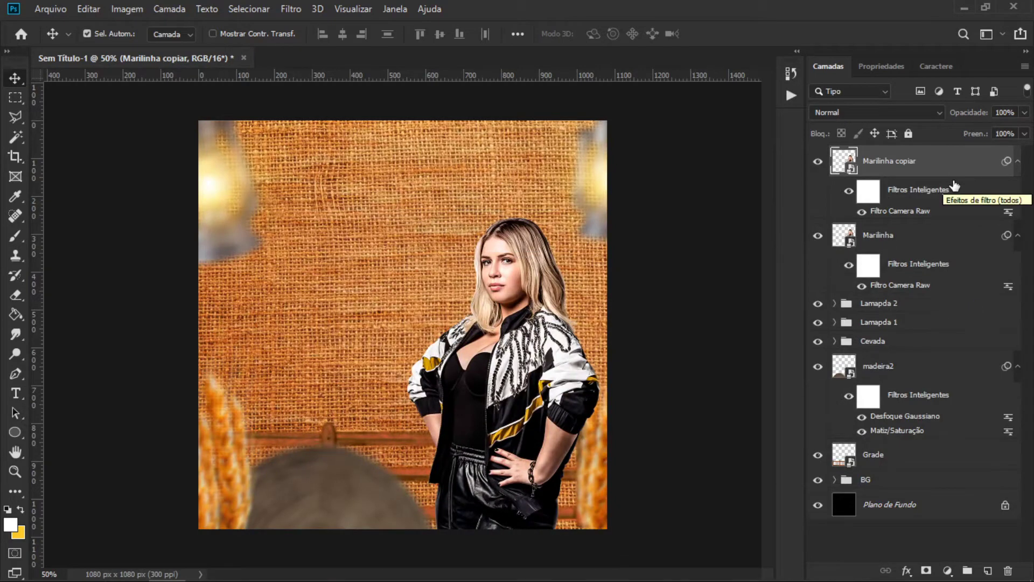
# Step: Move the singer copy beneath the original and rasterize it, filling it with yellow
pyautogui.moveTo(954, 185); pyautogui.dragTo(938, 279)
pyautogui.moveTo(935, 286); pyautogui.dragTo(935, 286)
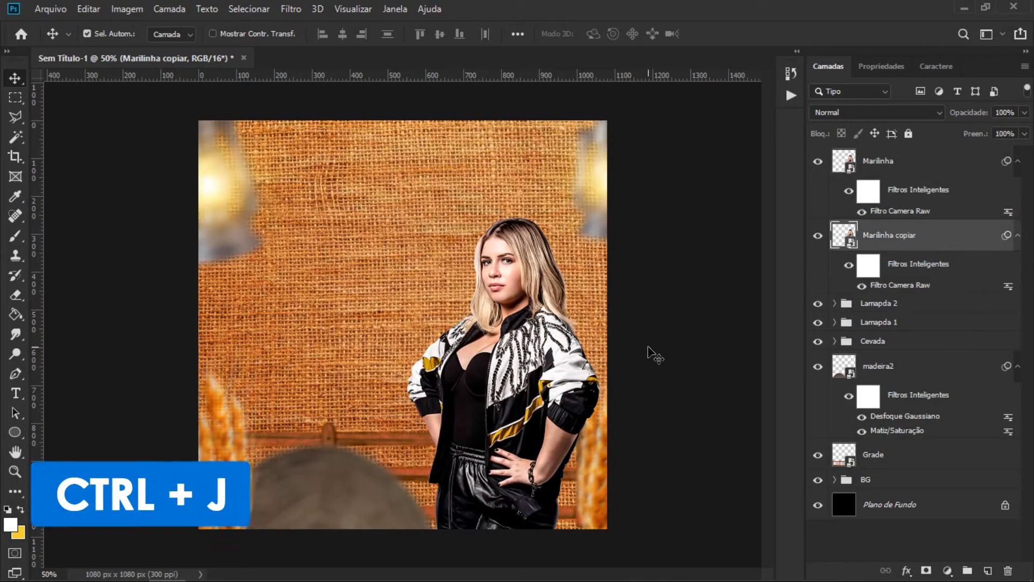
pyautogui.press('g')
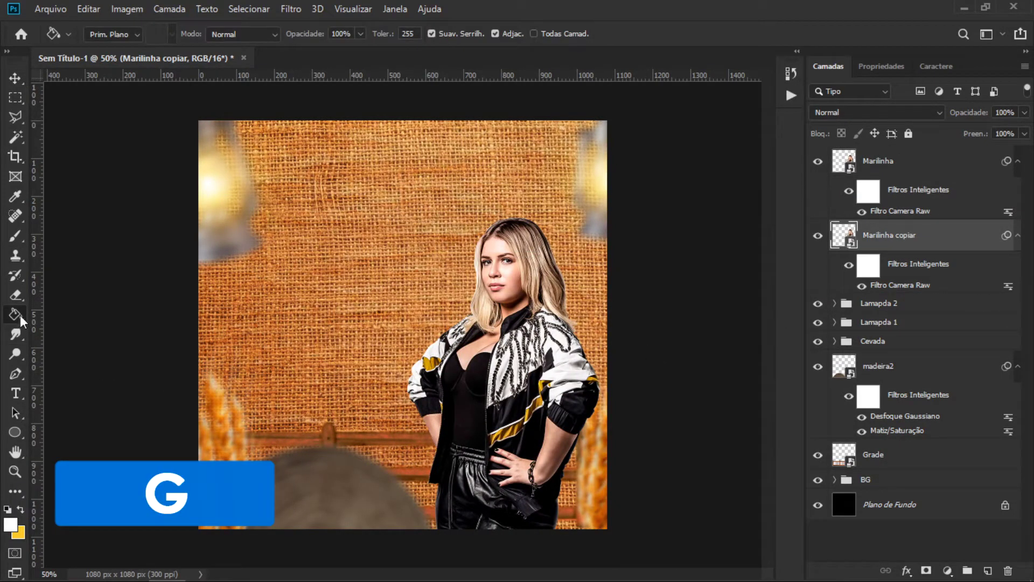
pyautogui.rightClick(16, 318)
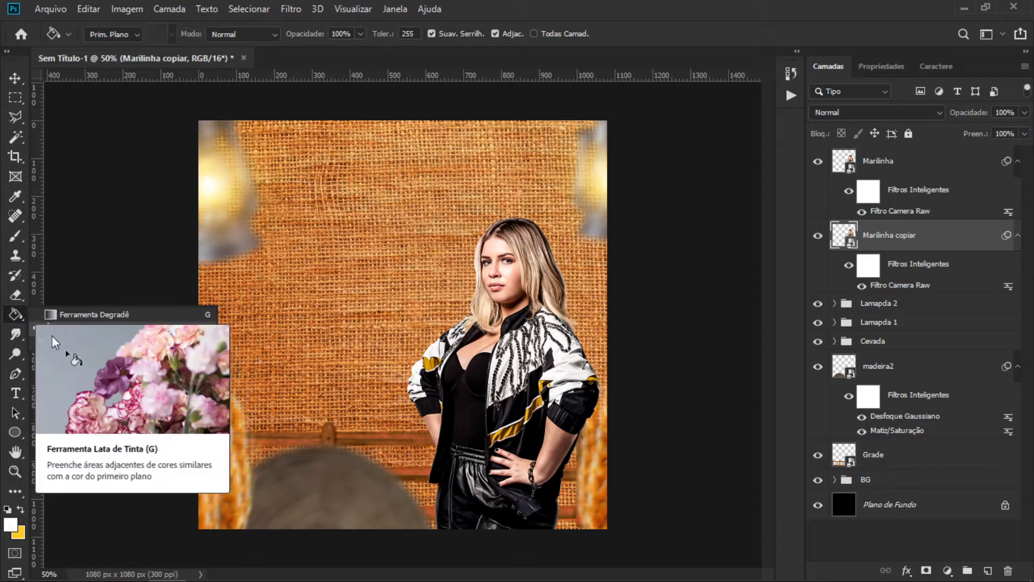
pyautogui.click(60, 318)
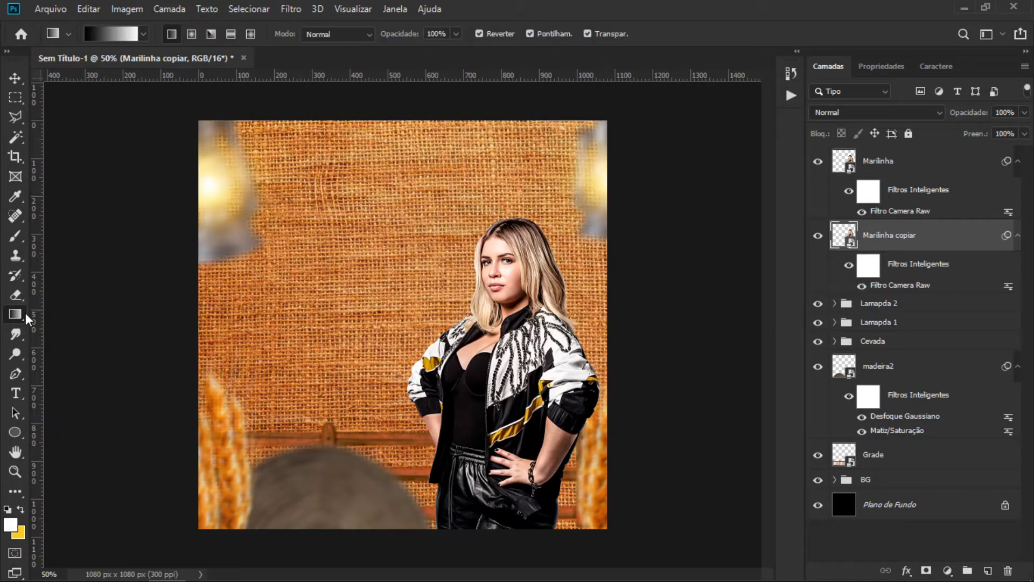
pyautogui.rightClick(17, 315)
pyautogui.click(67, 330)
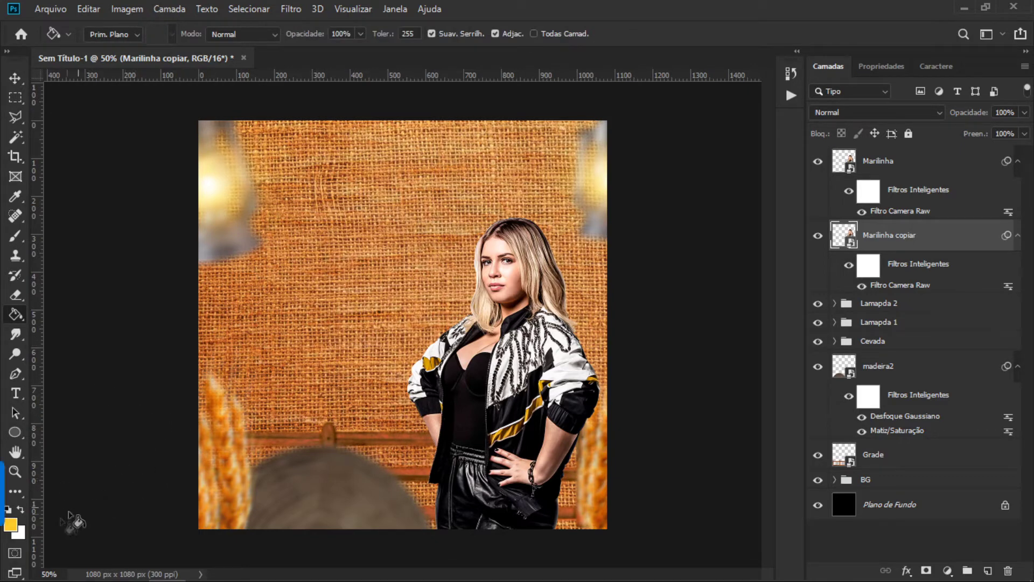
pyautogui.press('x')
pyautogui.click(545, 341)
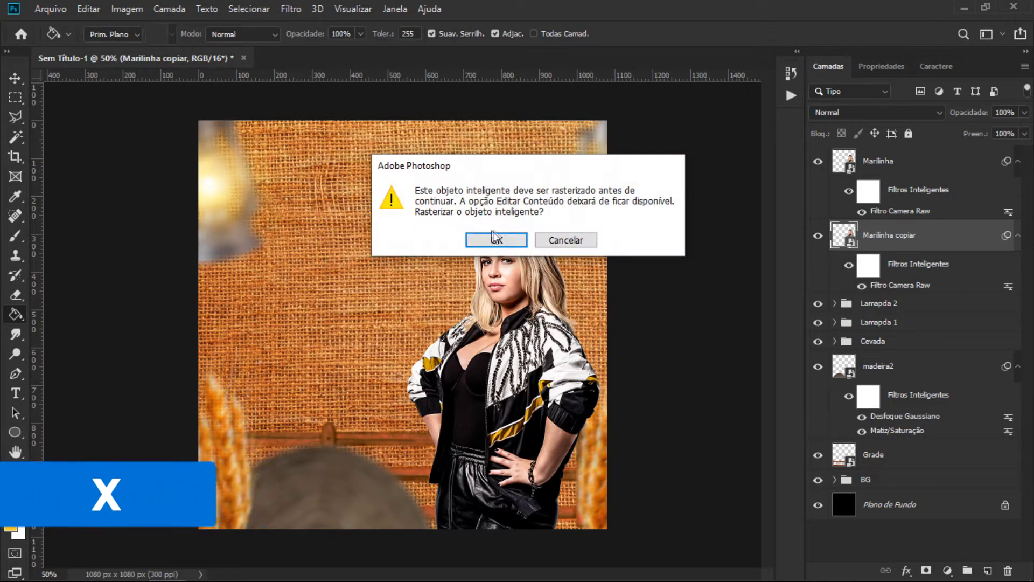
pyautogui.click(504, 241)
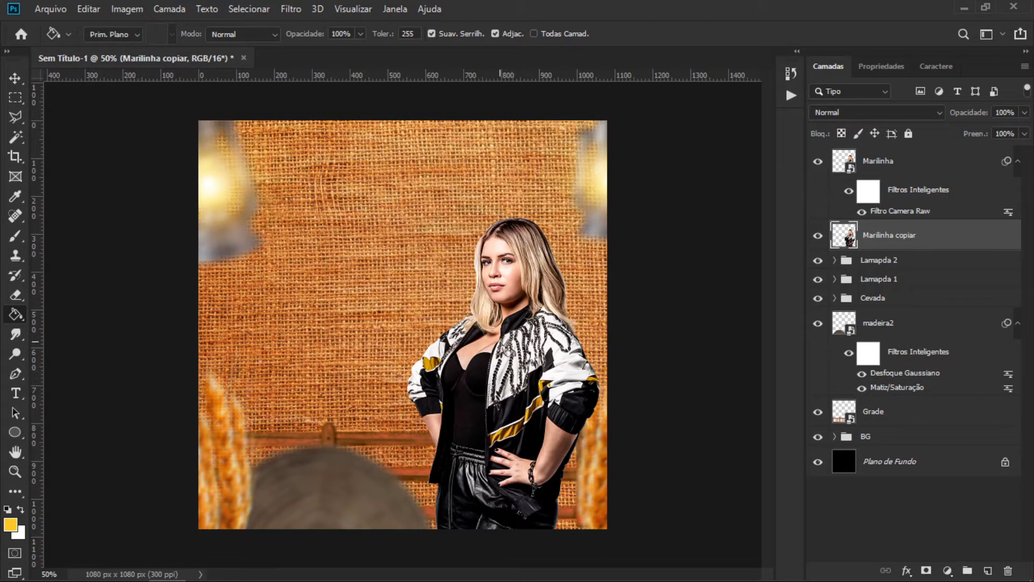
# Step: Offset the yellow silhouette slightly and blend it in Luz Direta at 57% opacity
pyautogui.press('v')
pyautogui.moveTo(479, 352)
pyautogui.mouseDown()
pyautogui.moveTo(402, 353)
pyautogui.moveTo(542, 356)
pyautogui.mouseUp()
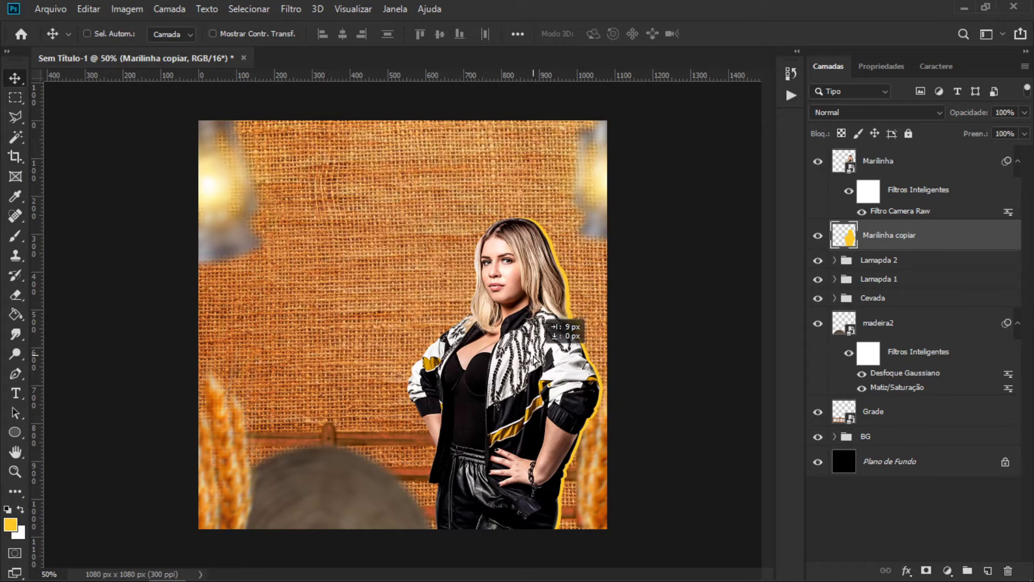
pyautogui.click(887, 113)
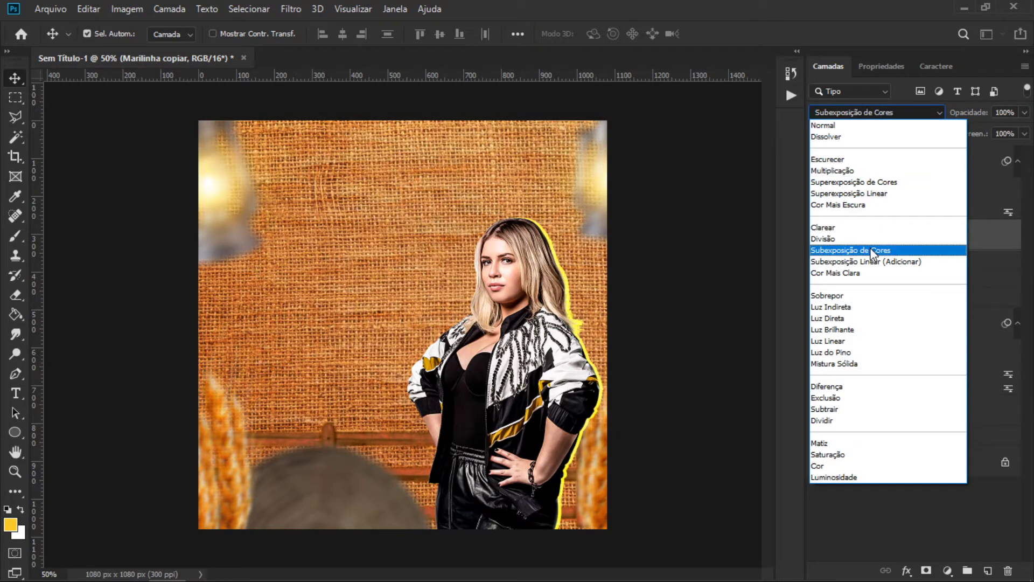
pyautogui.click(857, 319)
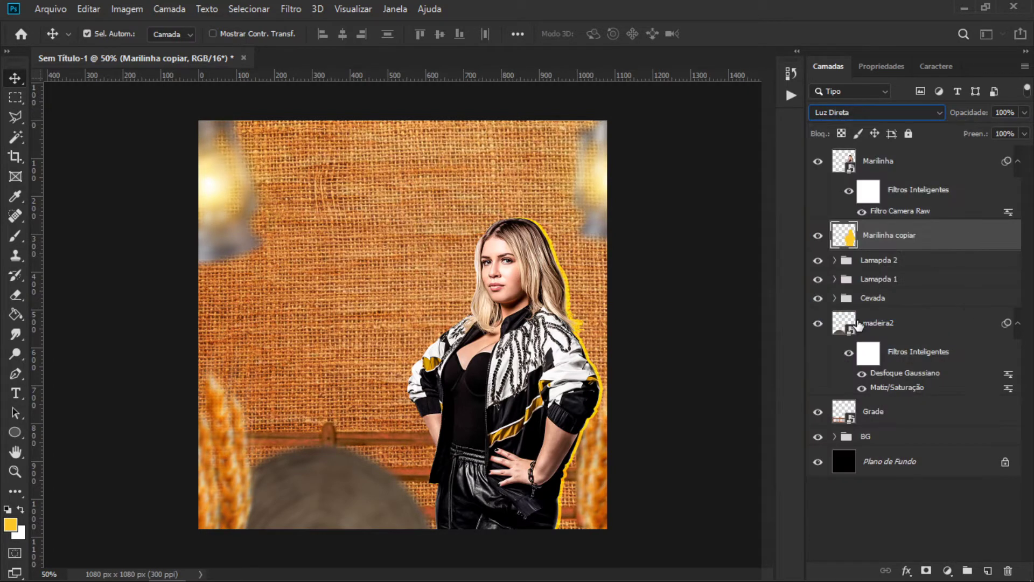
pyautogui.moveTo(945, 121); pyautogui.dragTo(965, 119)
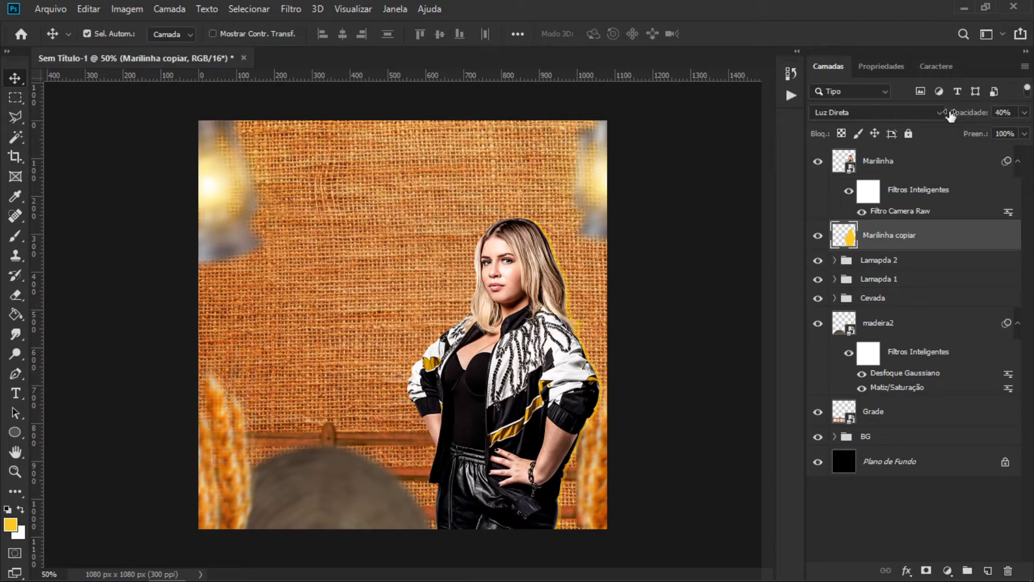
pyautogui.moveTo(957, 116); pyautogui.dragTo(979, 120)
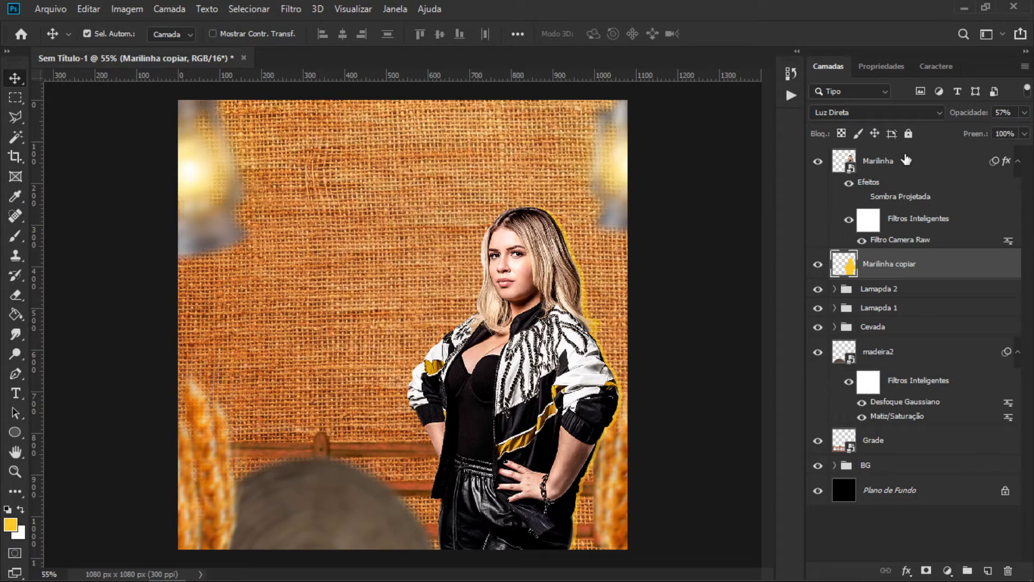
# Step: Paint a soft yellow glow on a new layer clipped to the singer
pyautogui.click(907, 160)
pyautogui.click(989, 570)
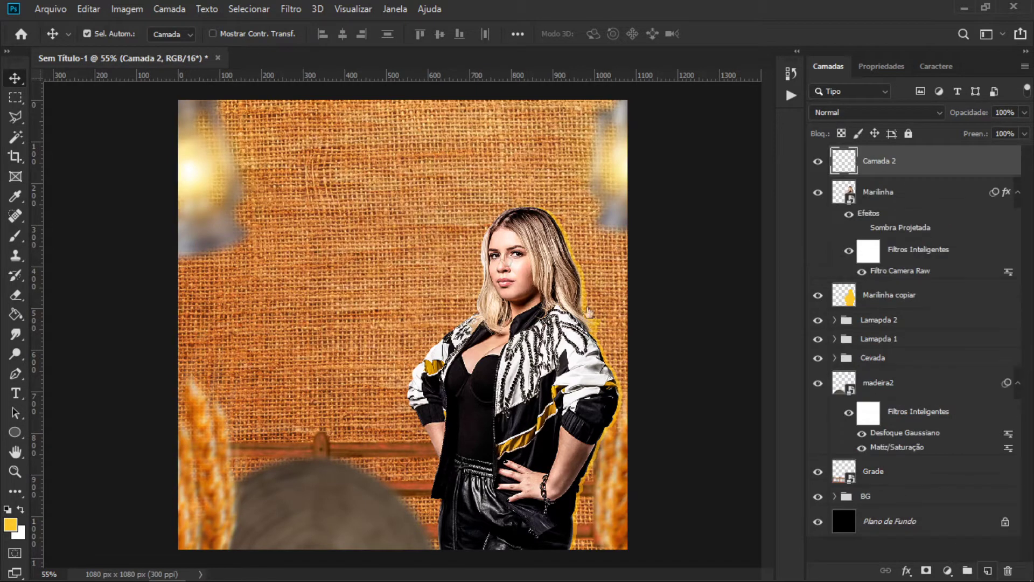
pyautogui.press('b')
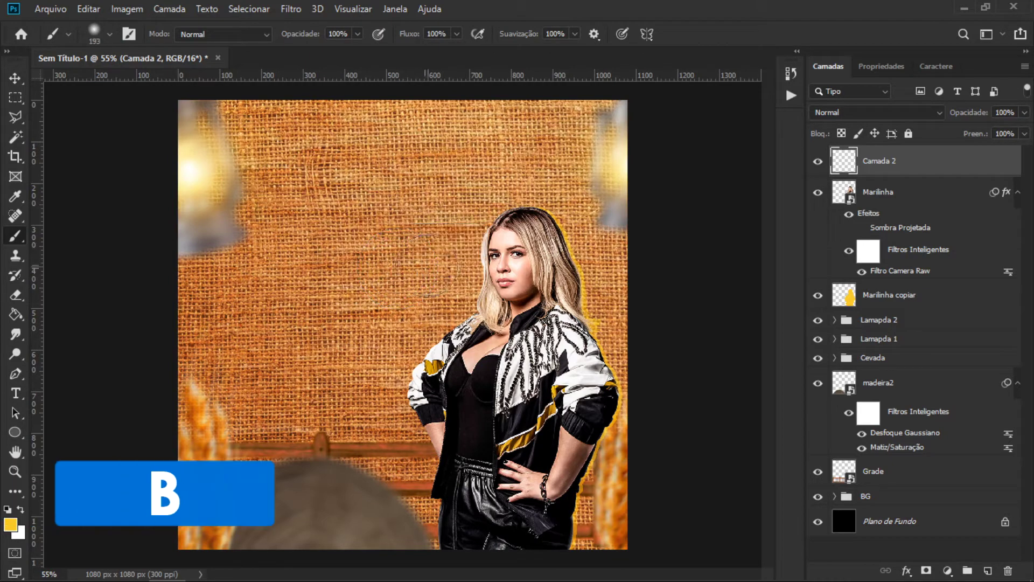
pyautogui.click(460, 235)
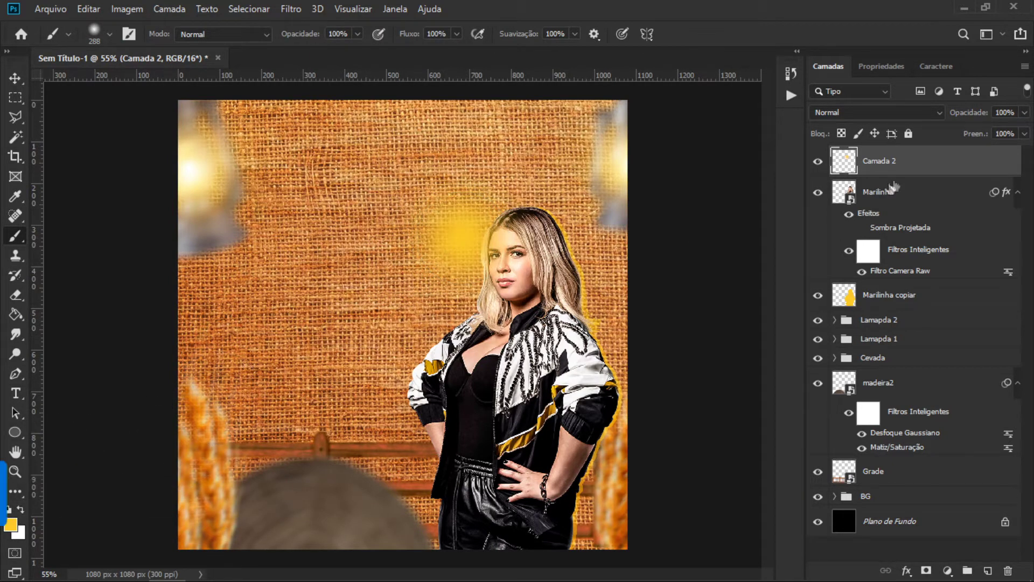
pyautogui.press('alt')
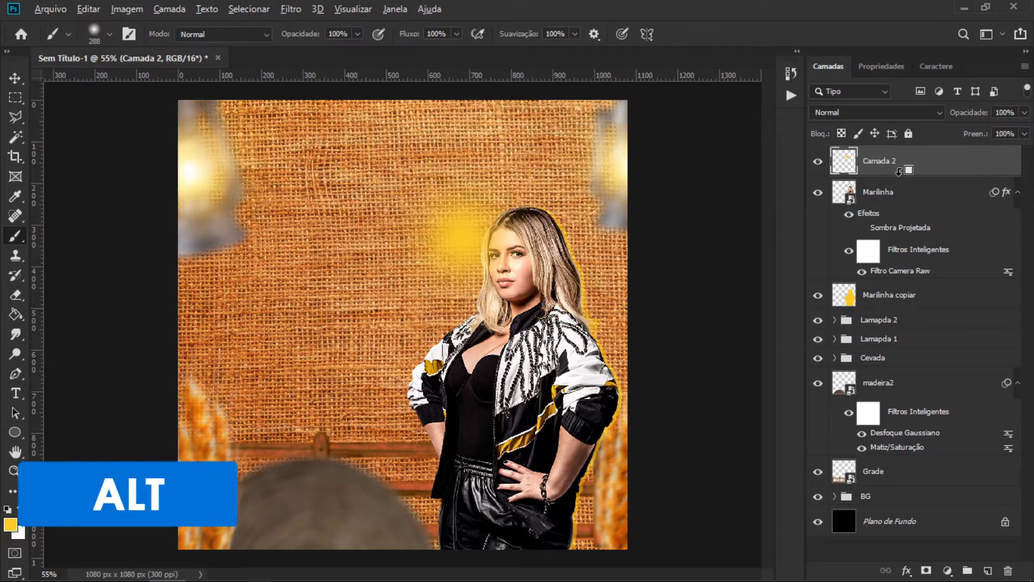
pyautogui.keyDown('alt'); pyautogui.click(907, 171); pyautogui.keyUp('alt')
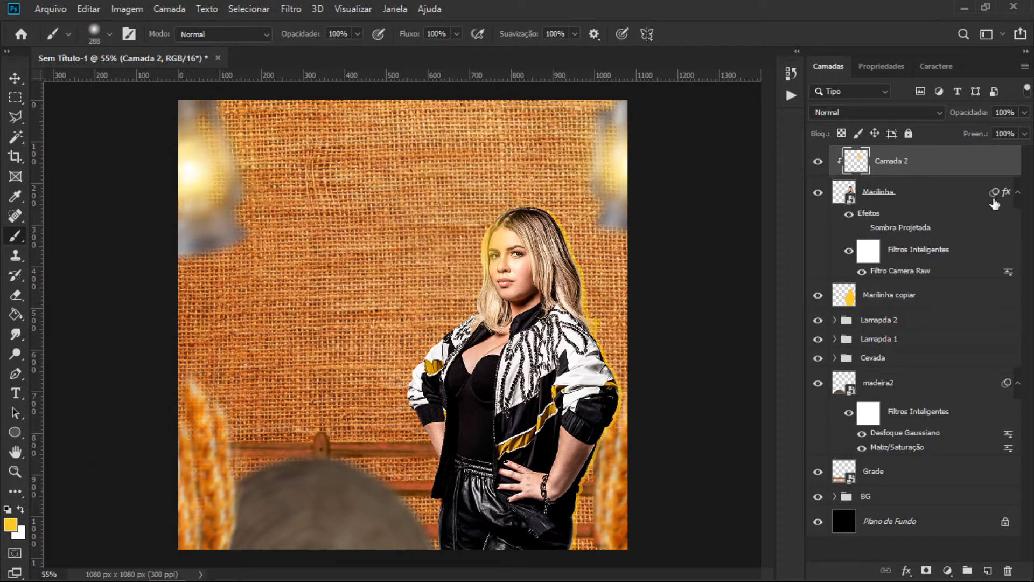
pyautogui.press('v')
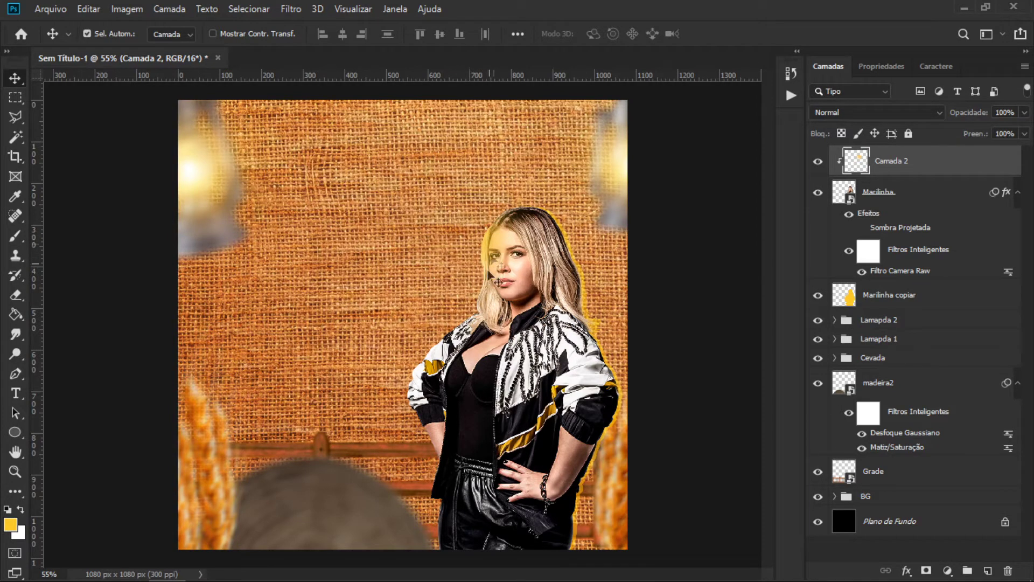
pyautogui.moveTo(492, 231); pyautogui.dragTo(489, 234)
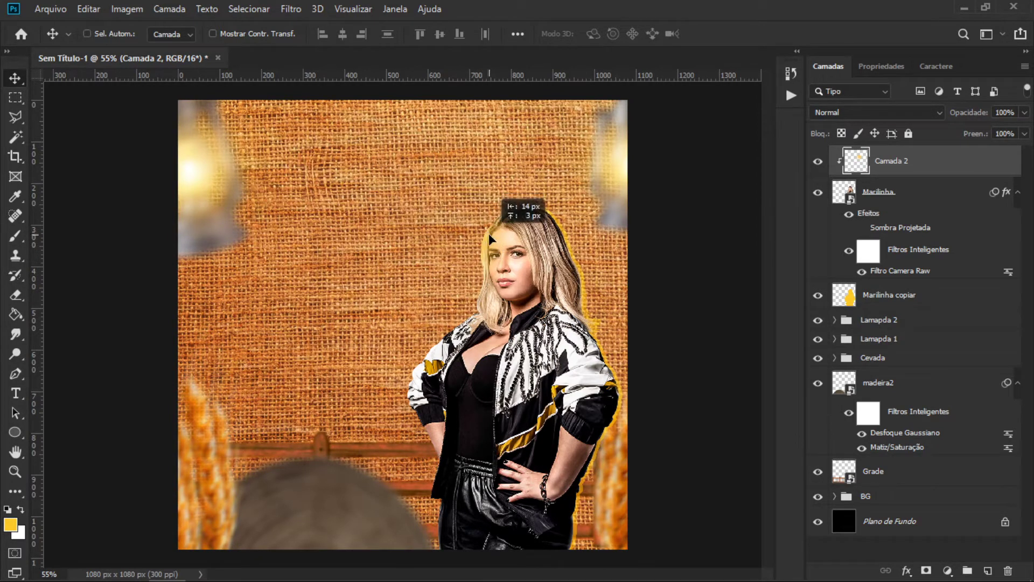
# Step: Set the glow layer to Divisão blending and scale it to about 137% over the hair
pyautogui.click(852, 110)
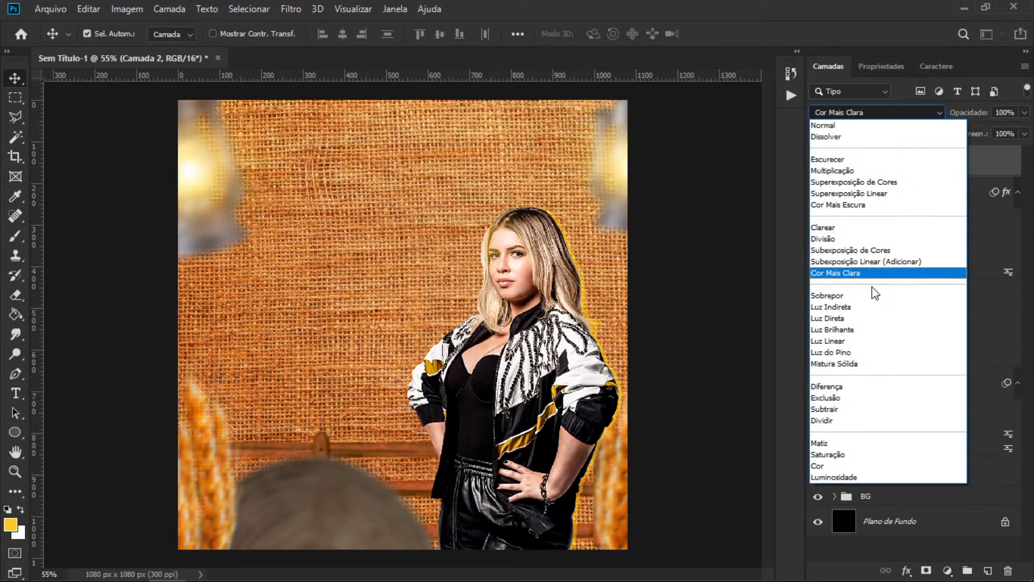
pyautogui.click(861, 240)
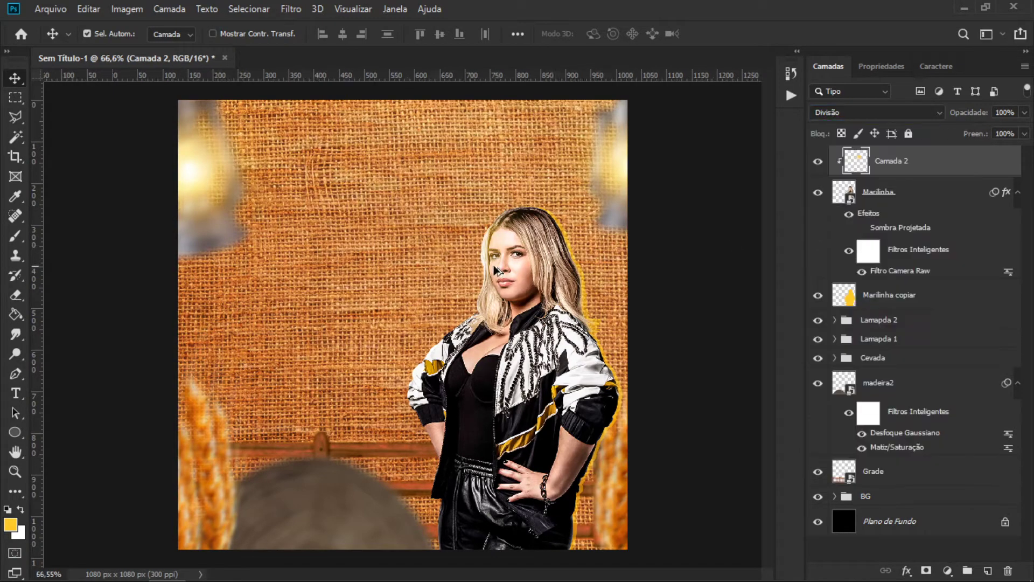
pyautogui.scroll(4, 597, 260)
pyautogui.hotkey('ctrl', 't')
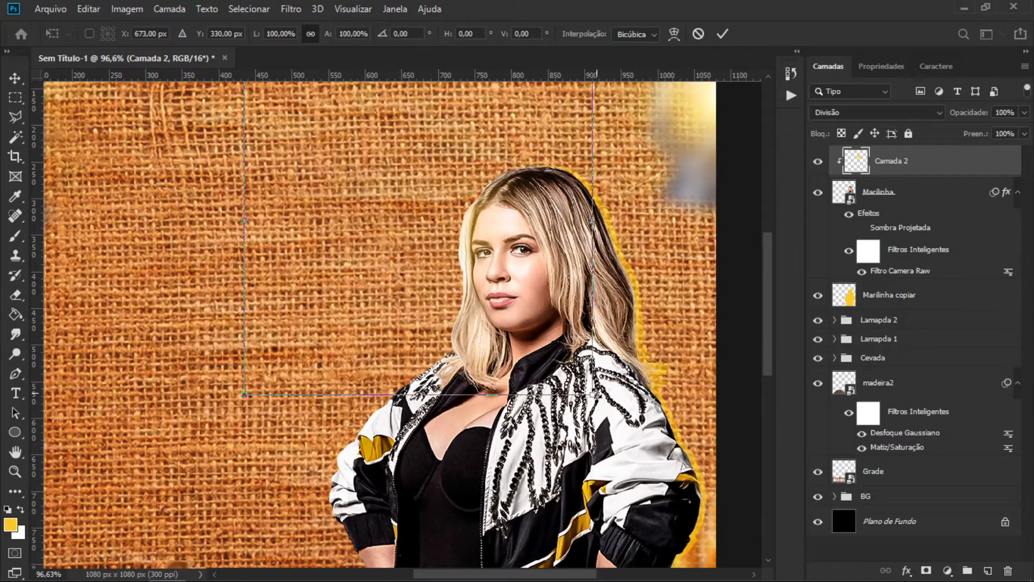
pyautogui.moveTo(593, 394); pyautogui.dragTo(657, 452)
pyautogui.moveTo(553, 274)
pyautogui.mouseDown()
pyautogui.moveTo(543, 298)
pyautogui.moveTo(560, 269)
pyautogui.moveTo(553, 279)
pyautogui.mouseUp()
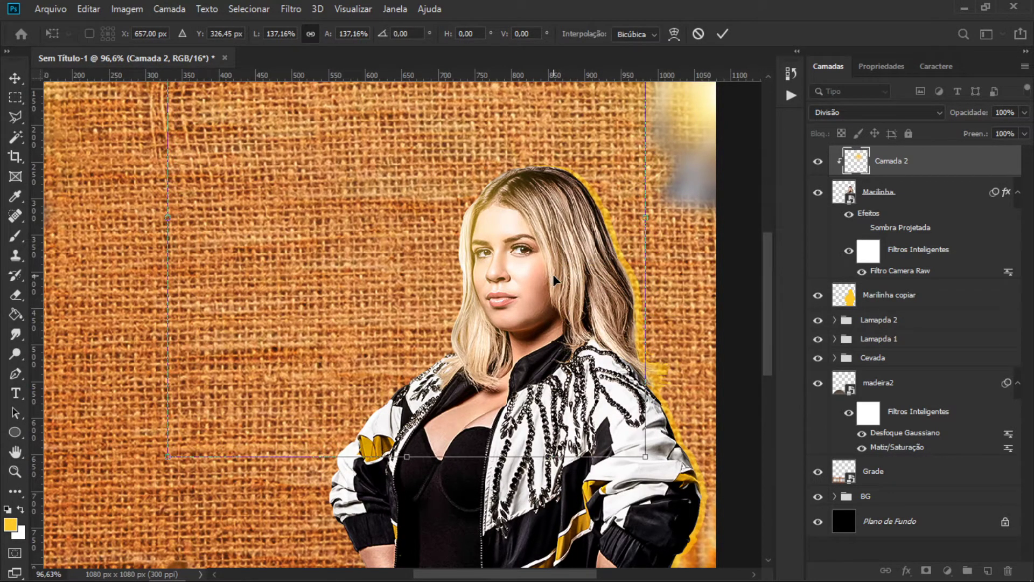
pyautogui.press('Return')
# Step: Duplicate the glow to the other side and fine-tune both glows over the hair
pyautogui.moveTo(496, 237); pyautogui.dragTo(493, 248)
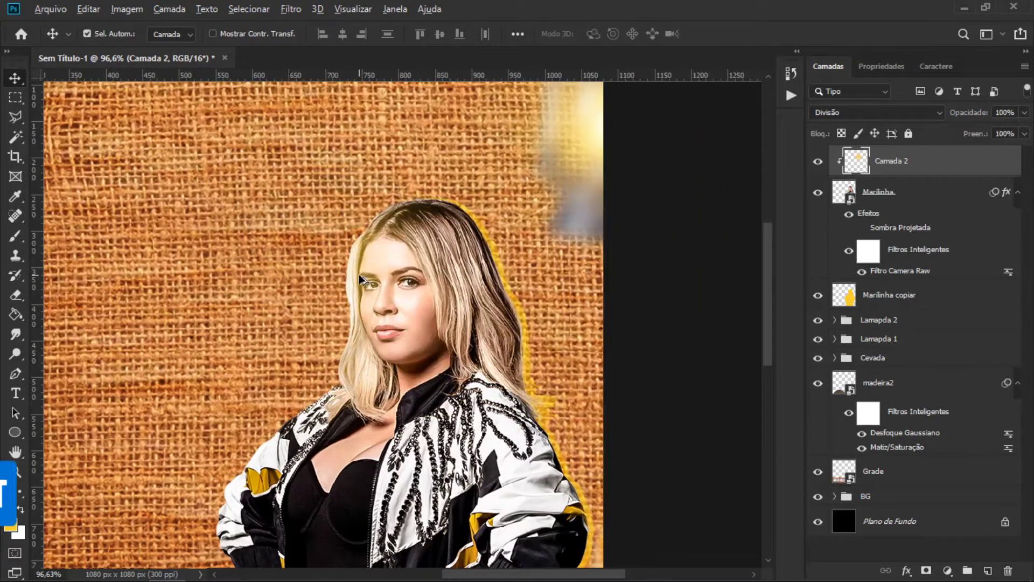
pyautogui.moveTo(492, 248)
pyautogui.mouseDown()
pyautogui.moveTo(464, 268)
pyautogui.moveTo(639, 238)
pyautogui.mouseUp()
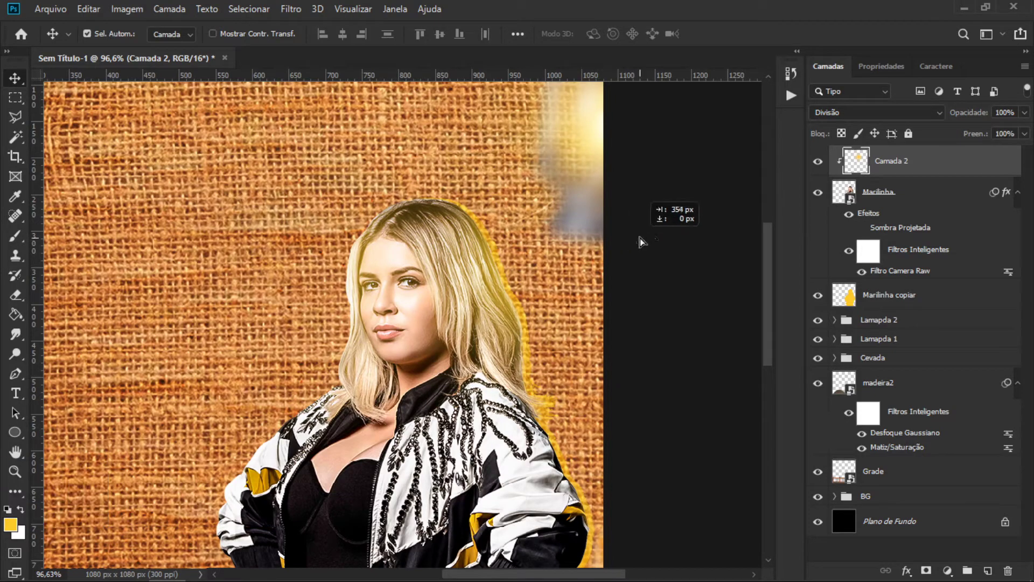
pyautogui.moveTo(638, 238); pyautogui.dragTo(626, 234)
pyautogui.moveTo(528, 269); pyautogui.dragTo(516, 218)
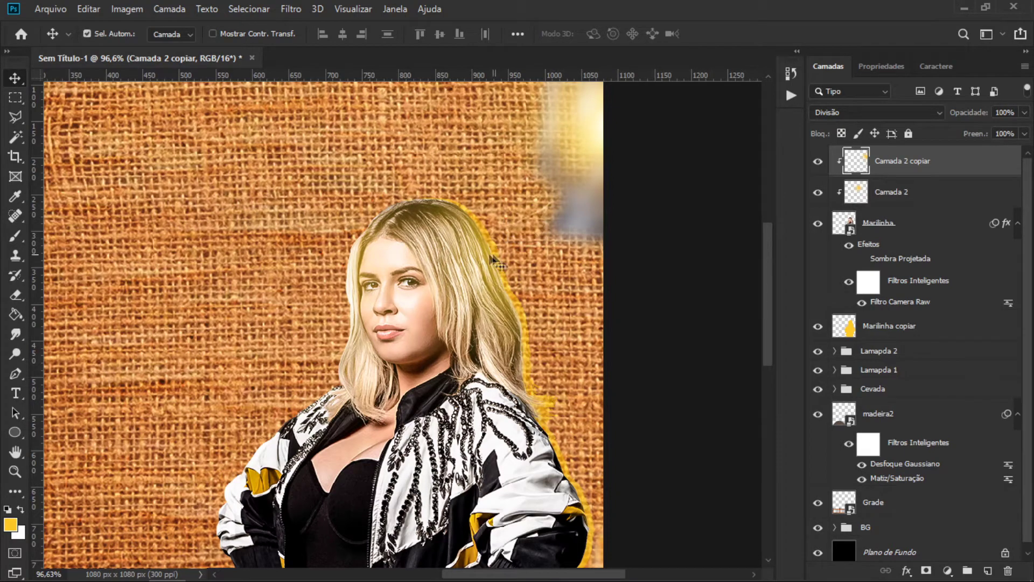
pyautogui.scroll(-3, 487, 269)
pyautogui.scroll(-2, 487, 272)
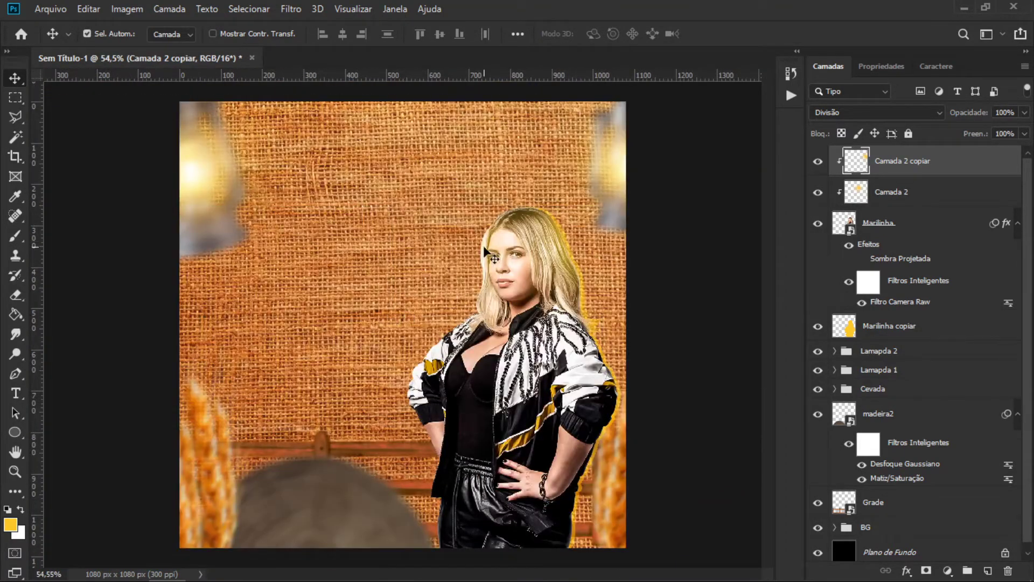
pyautogui.moveTo(483, 248); pyautogui.dragTo(484, 252)
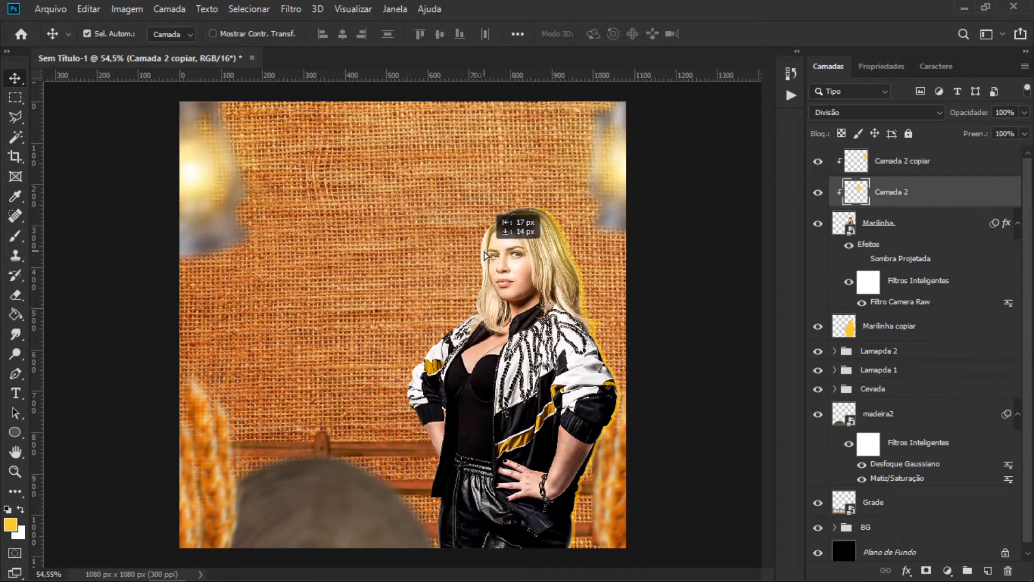
pyautogui.scroll(2, 534, 251)
pyautogui.scroll(3, 534, 251)
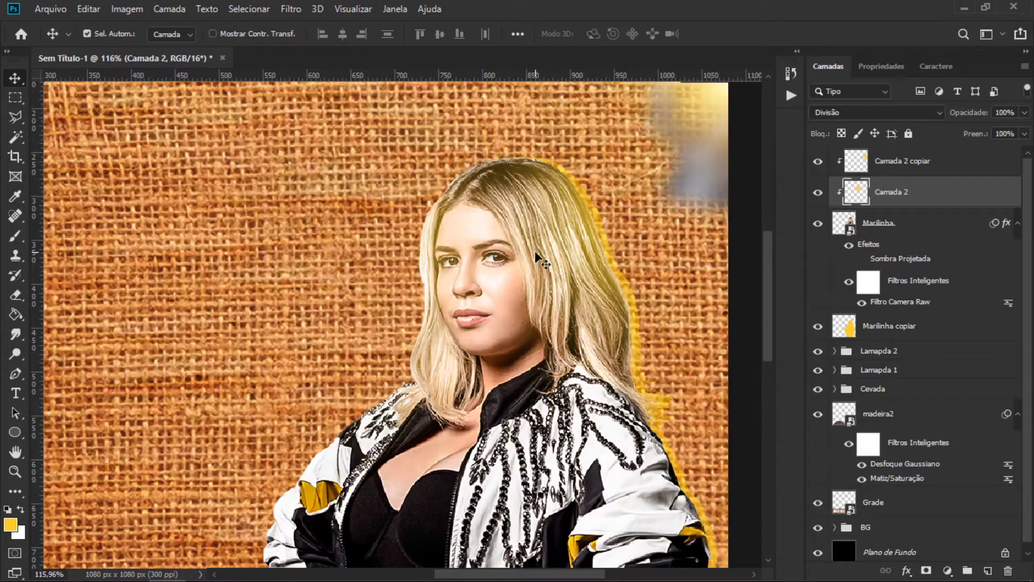
pyautogui.moveTo(457, 261); pyautogui.dragTo(457, 264)
pyautogui.scroll(-3, 456, 264)
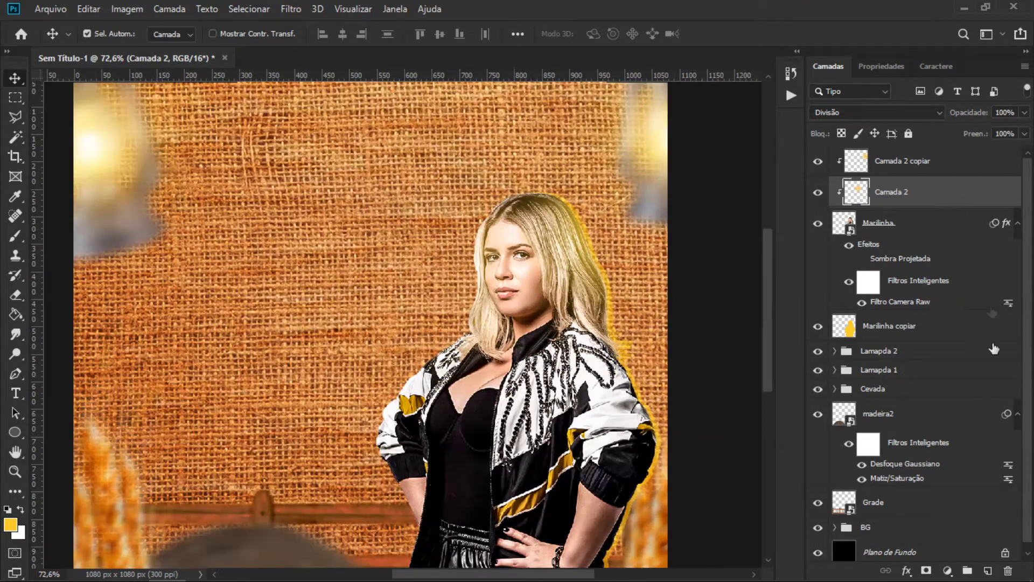
# Step: Add a new empty layer, Camada 3, below Marilinha copiar
pyautogui.click(987, 572)
pyautogui.moveTo(892, 193); pyautogui.dragTo(892, 369)
pyautogui.scroll(-2, 434, 294)
# Step: Paint a large soft yellow glow with a smaller white spot on Camada 3
pyautogui.press('b')
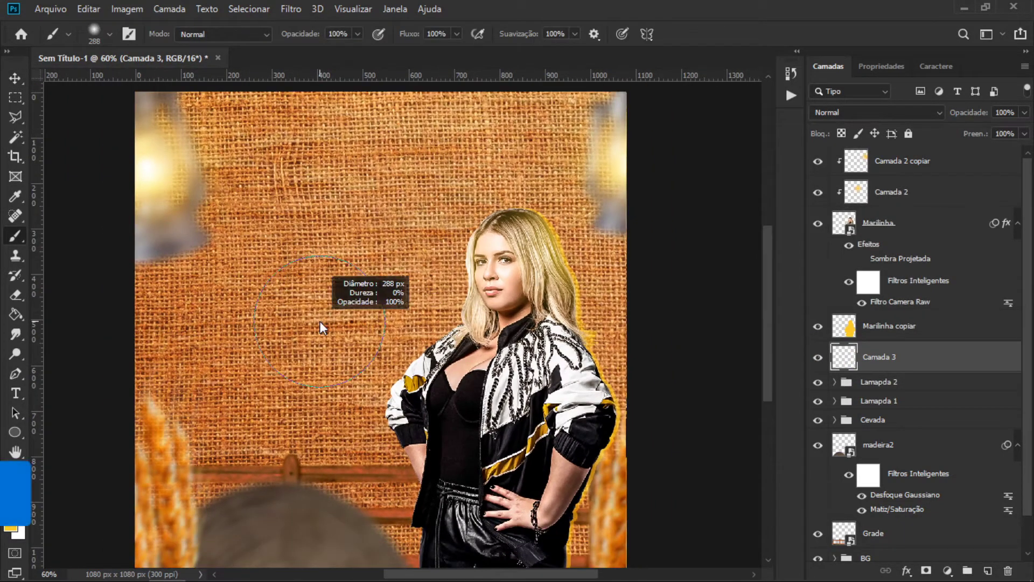
pyautogui.moveTo(366, 329); pyautogui.dragTo(398, 329)
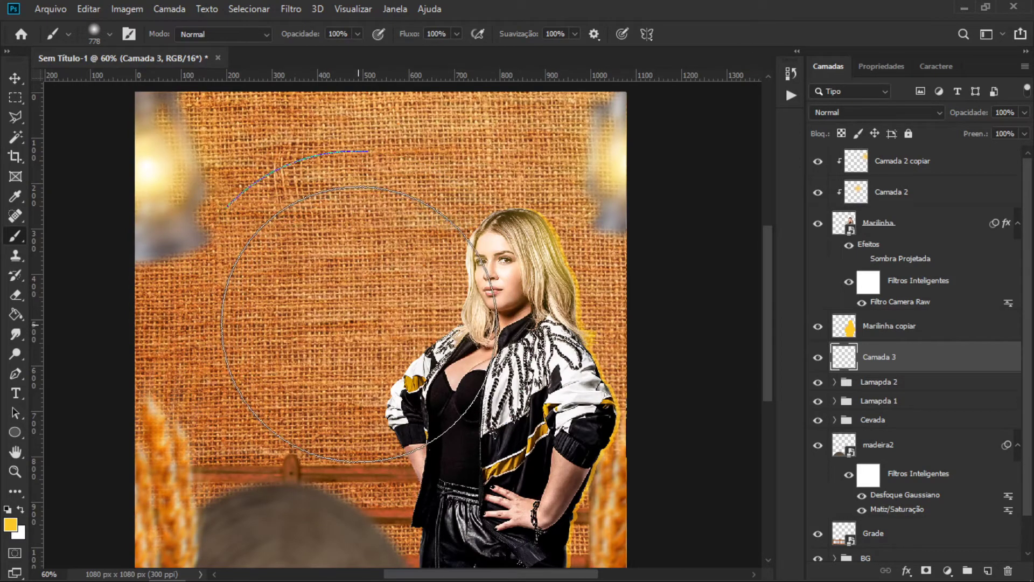
pyautogui.click(347, 304)
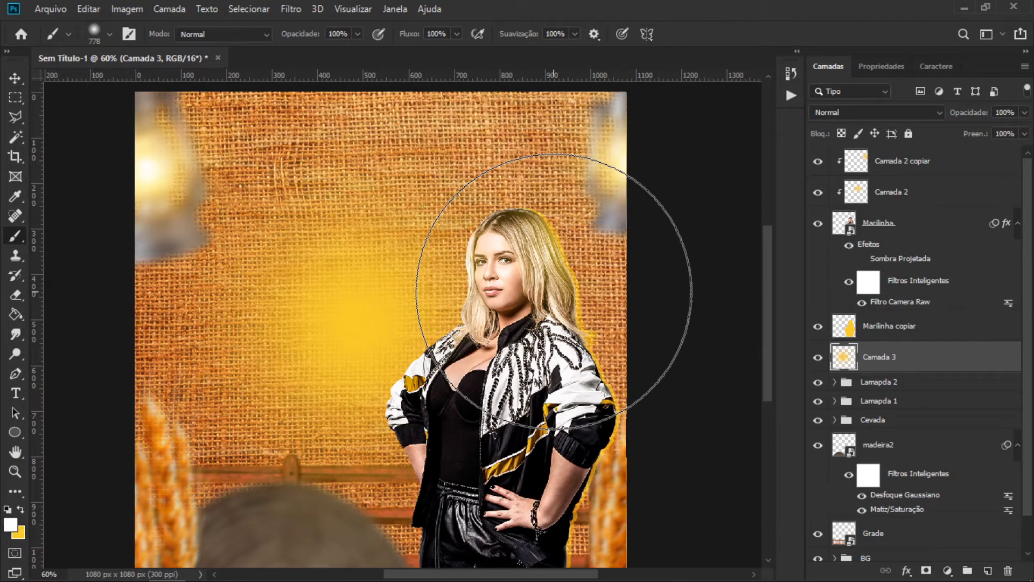
pyautogui.press('x')
pyautogui.moveTo(380, 327); pyautogui.dragTo(254, 337)
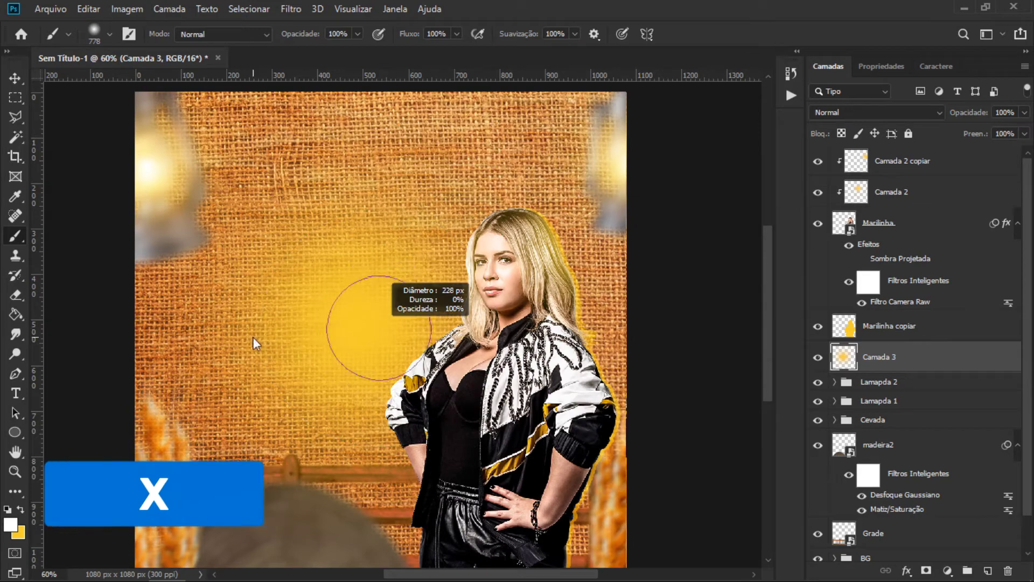
pyautogui.click(357, 317)
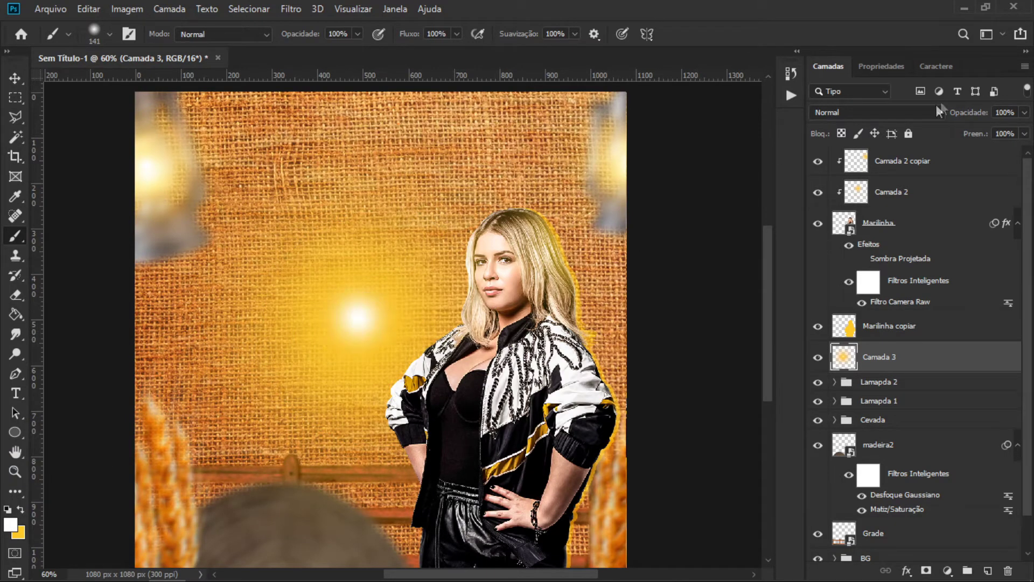
# Step: Blend the painted glow in Divisão mode and move it behind the singer
pyautogui.click(920, 113)
pyautogui.click(885, 240)
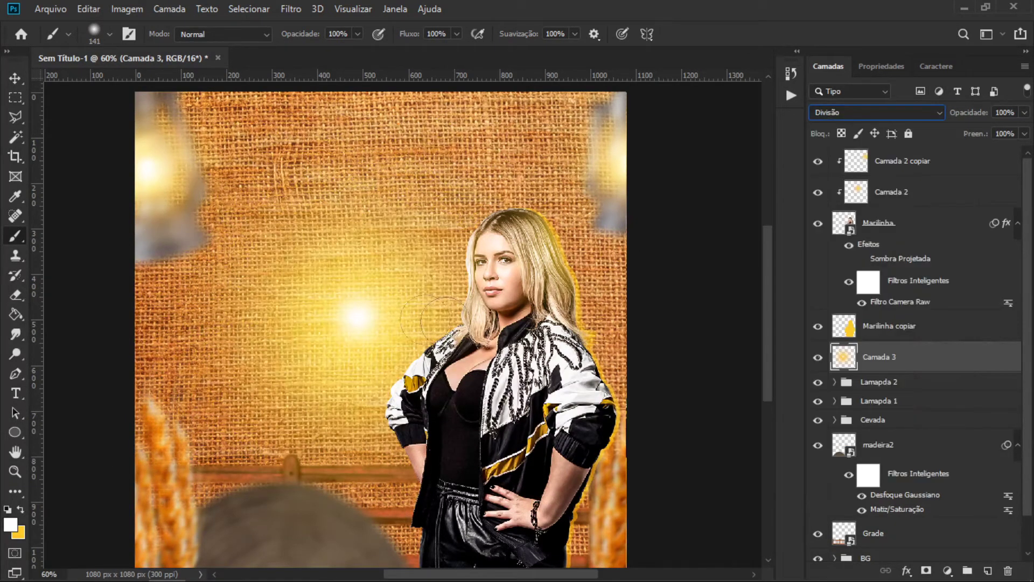
pyautogui.press('v')
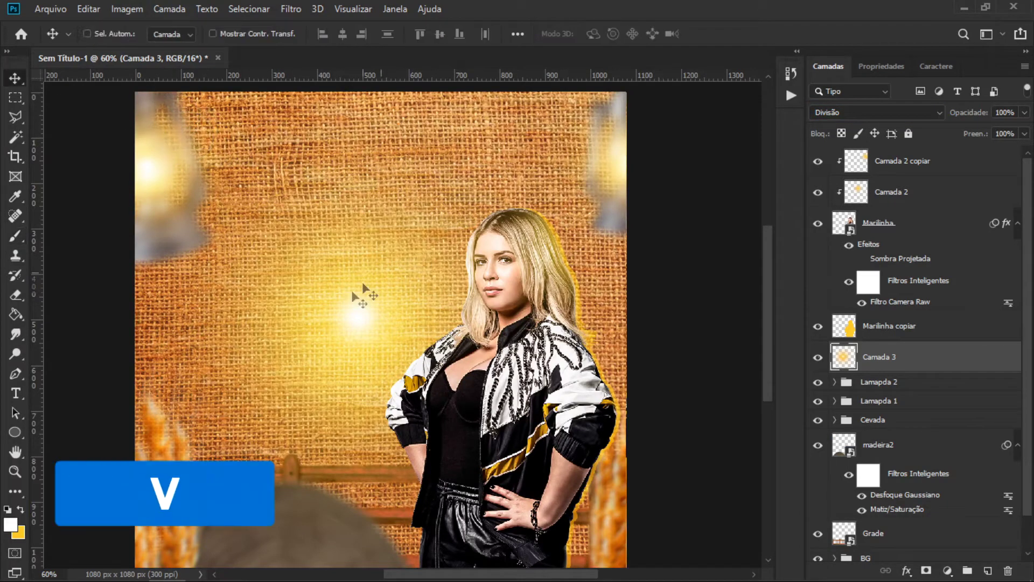
pyautogui.moveTo(369, 307); pyautogui.dragTo(509, 377)
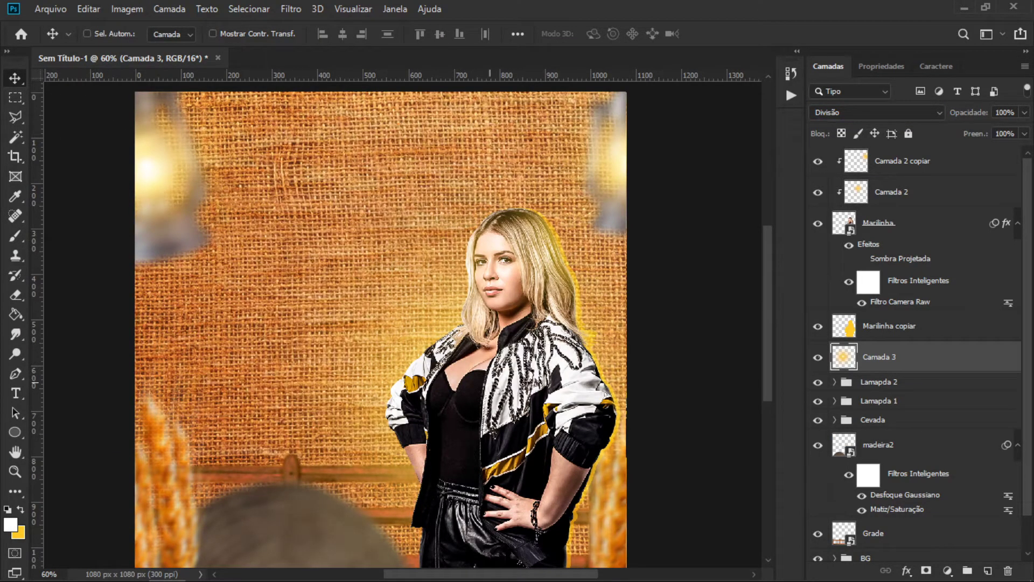
pyautogui.scroll(-2, 531, 349)
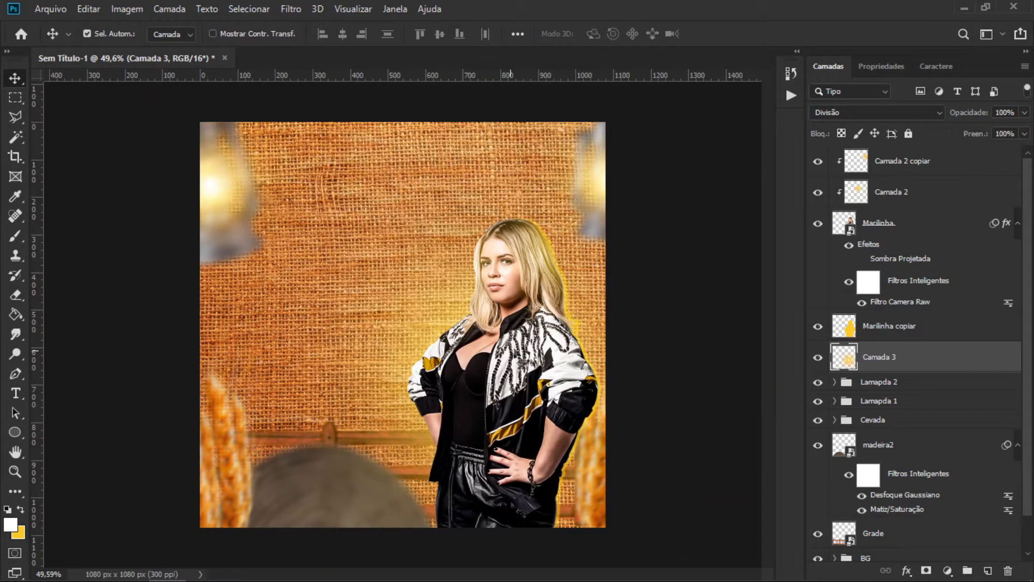
# Step: Group the singer's layers into a Marilinha folder and compare with the reference flyer
pyautogui.hotkey('alt', '.')
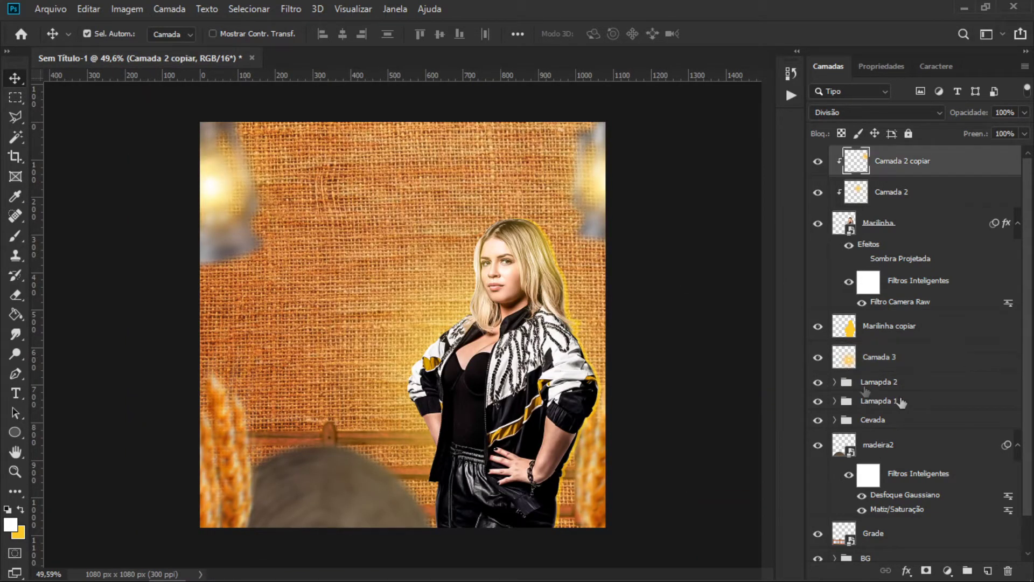
pyautogui.keyDown('shift'); pyautogui.click(926, 355); pyautogui.keyUp('shift')
pyautogui.hotkey('ctrl', 'g')
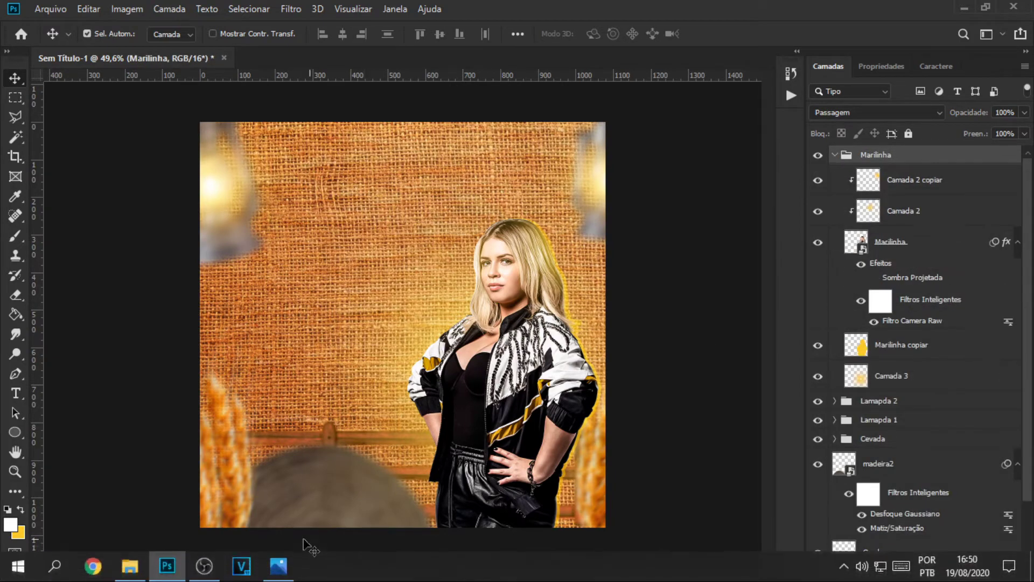
pyautogui.click(288, 570)
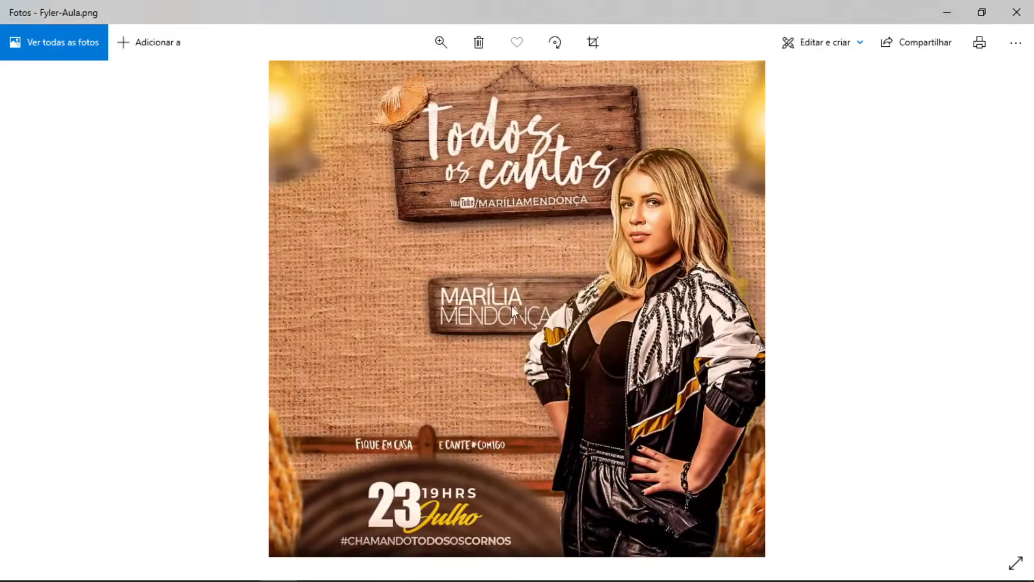
pyautogui.click(947, 11)
pyautogui.click(40, 8)
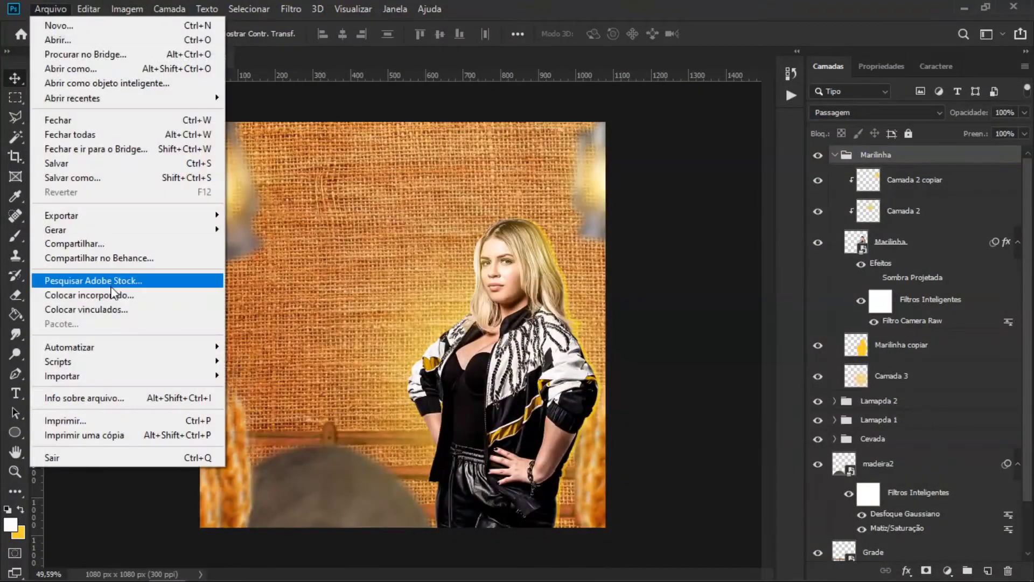
# Step: Place the Madeira-nome wood board image and scale it down around its centre
pyautogui.click(113, 294)
pyautogui.doubleClick(754, 230)
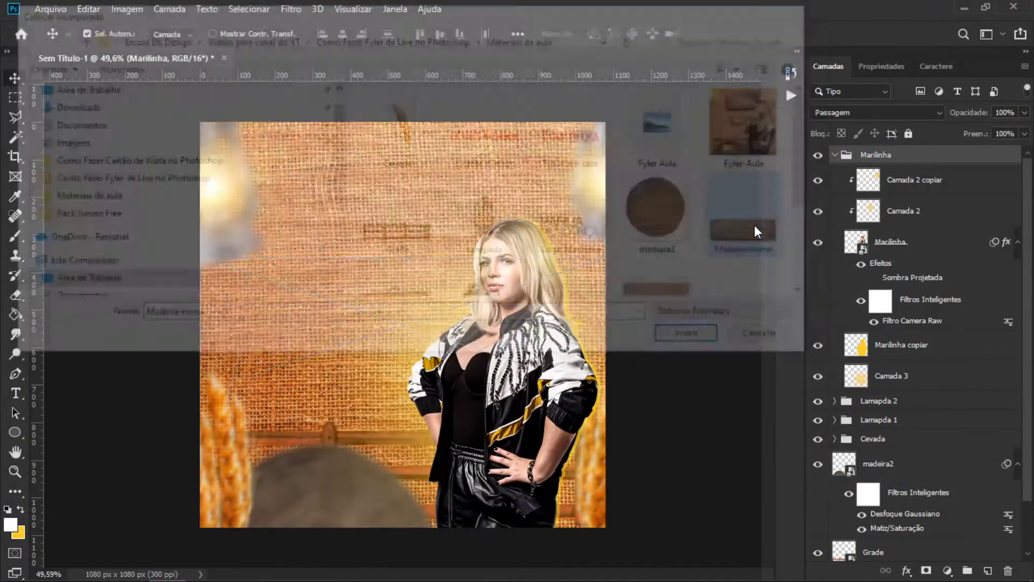
pyautogui.press('Return')
pyautogui.hotkey('ctrl', 't')
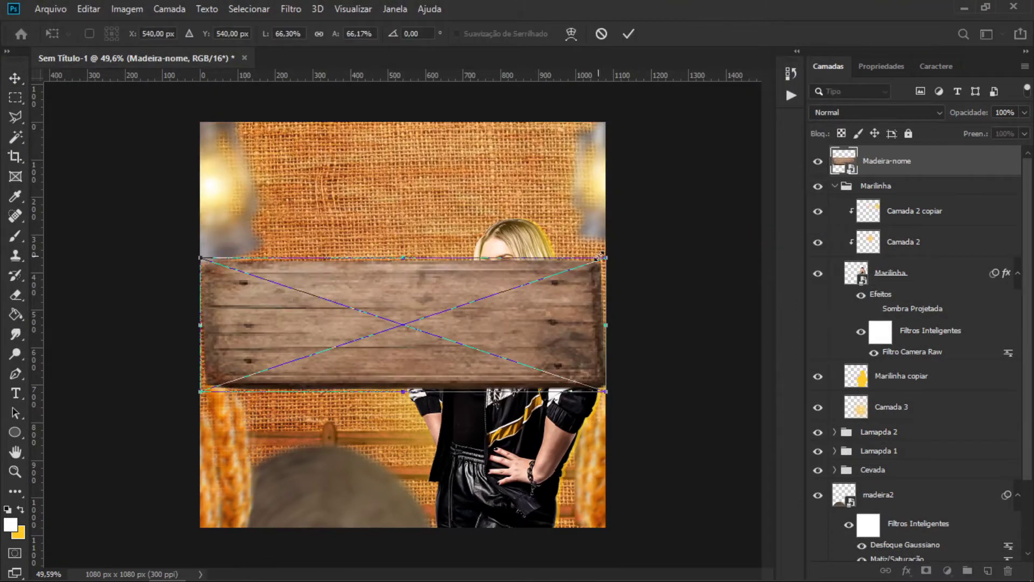
pyautogui.moveTo(601, 258); pyautogui.dragTo(467, 280)
pyautogui.press('Escape')
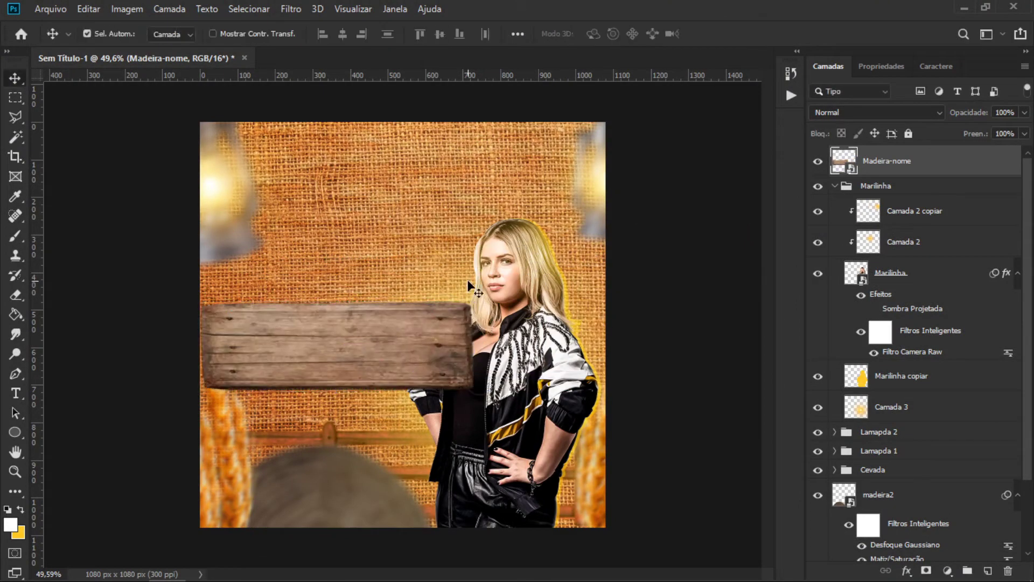
pyautogui.hotkey('ctrl', 'z')
pyautogui.hotkey('ctrl', 't')
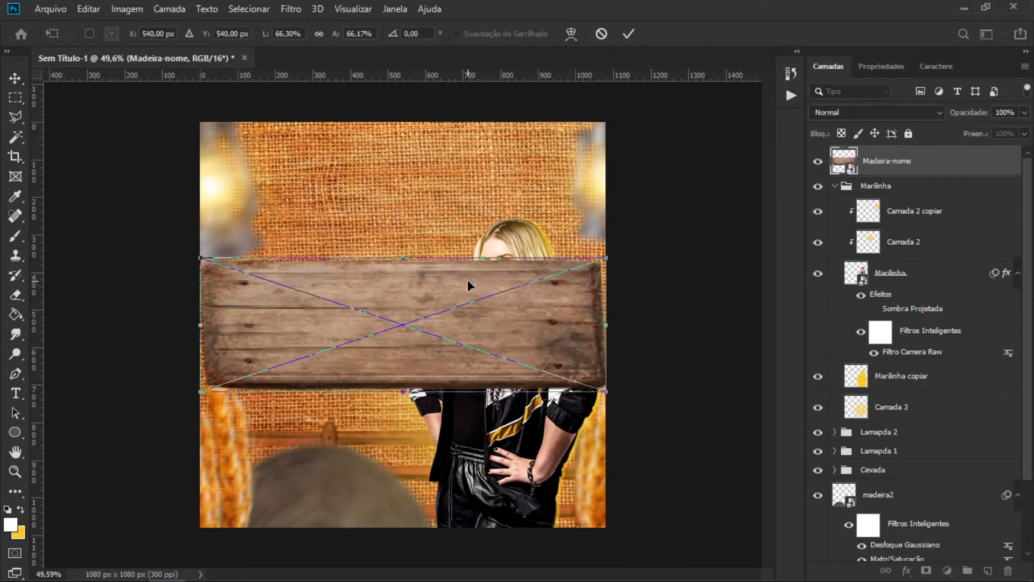
pyautogui.moveTo(605, 257); pyautogui.dragTo(485, 299)
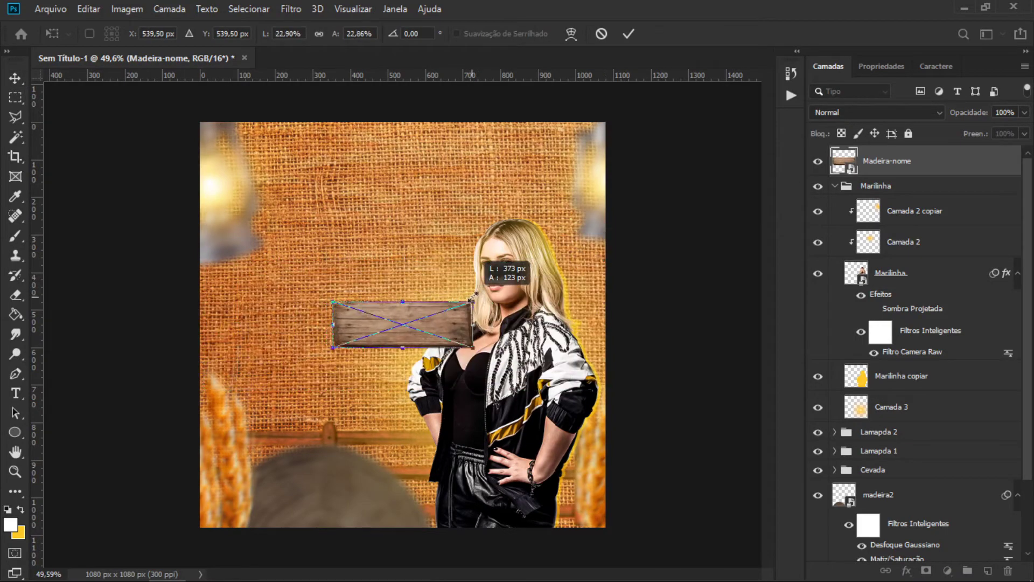
pyautogui.press('Return')
# Step: Move the Madeira-nome layer above Camada 3 and nudge the board right and down
pyautogui.moveTo(949, 161); pyautogui.dragTo(861, 412)
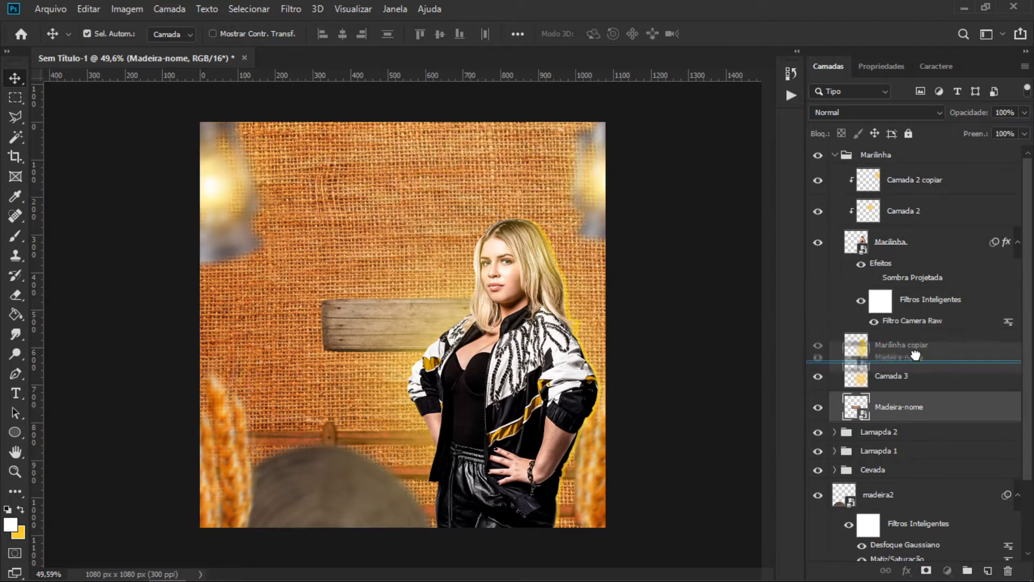
pyautogui.moveTo(850, 366); pyautogui.dragTo(861, 358)
pyautogui.moveTo(390, 312); pyautogui.dragTo(392, 312)
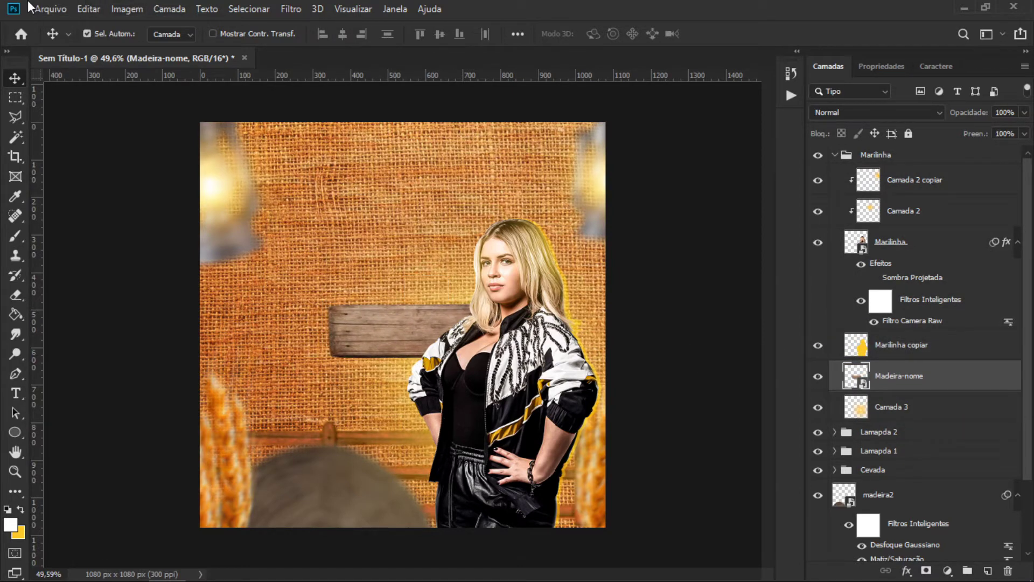
pyautogui.click(40, 9)
# Step: Place the Logo Marilinha image and turn it white with Lightness +100
pyautogui.click(188, 296)
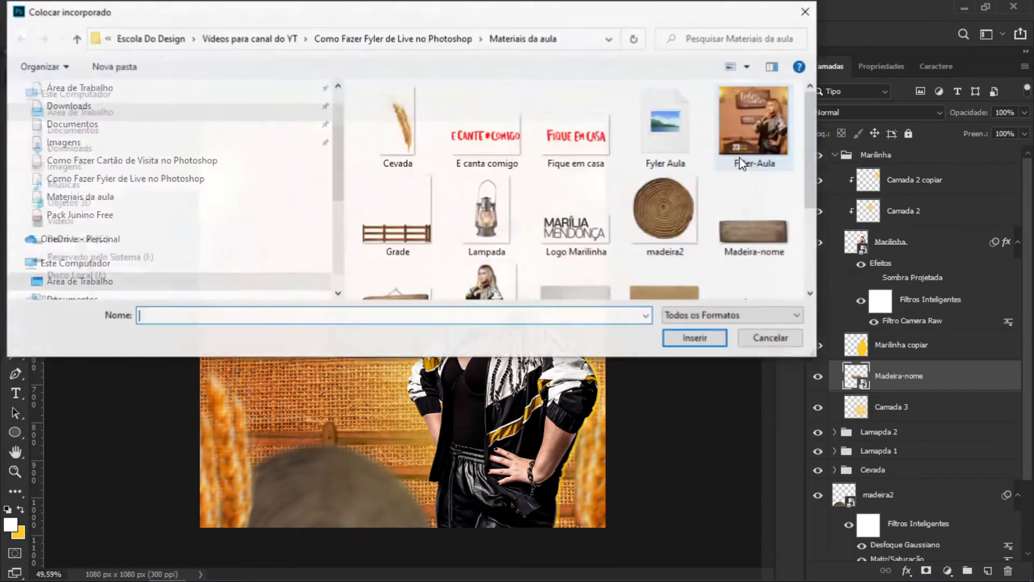
pyautogui.doubleClick(575, 226)
pyautogui.press('Return')
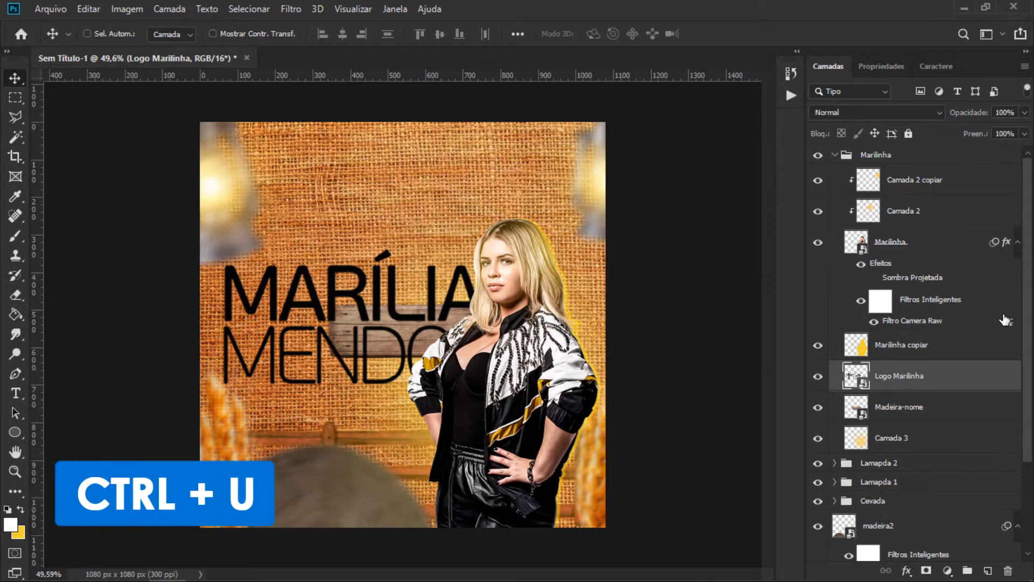
pyautogui.hotkey('ctrl', 'u')
pyautogui.moveTo(471, 267); pyautogui.dragTo(583, 264)
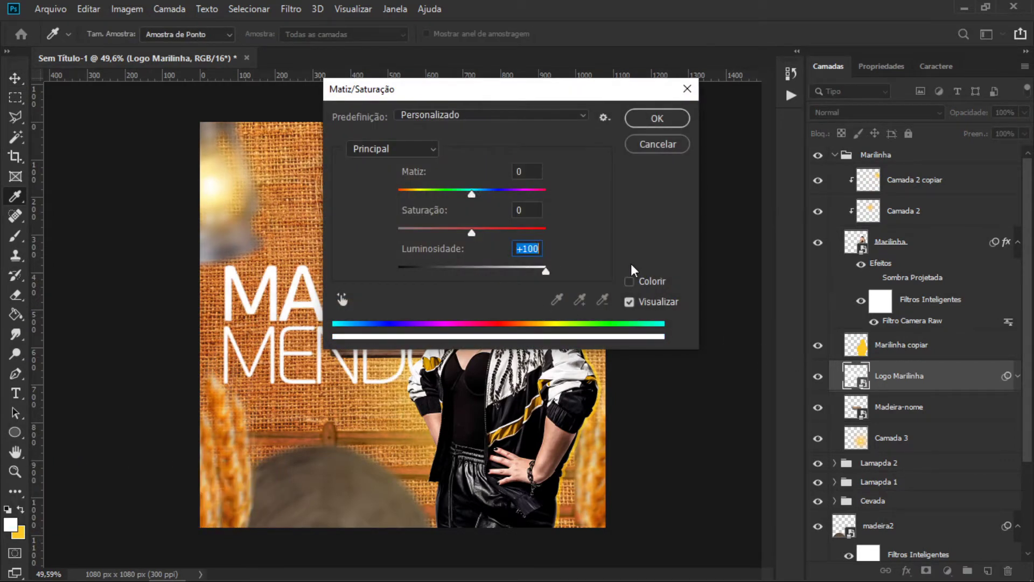
pyautogui.press('Return')
# Step: Shrink the white logo and position it over the wooden name plank
pyautogui.press('v')
pyautogui.hotkey('ctrl', 't')
pyautogui.moveTo(606, 236); pyautogui.dragTo(415, 322)
pyautogui.hotkey('shift', 'Left')
pyautogui.hotkey('shift', 'Left')
pyautogui.hotkey('shift', 'Left')
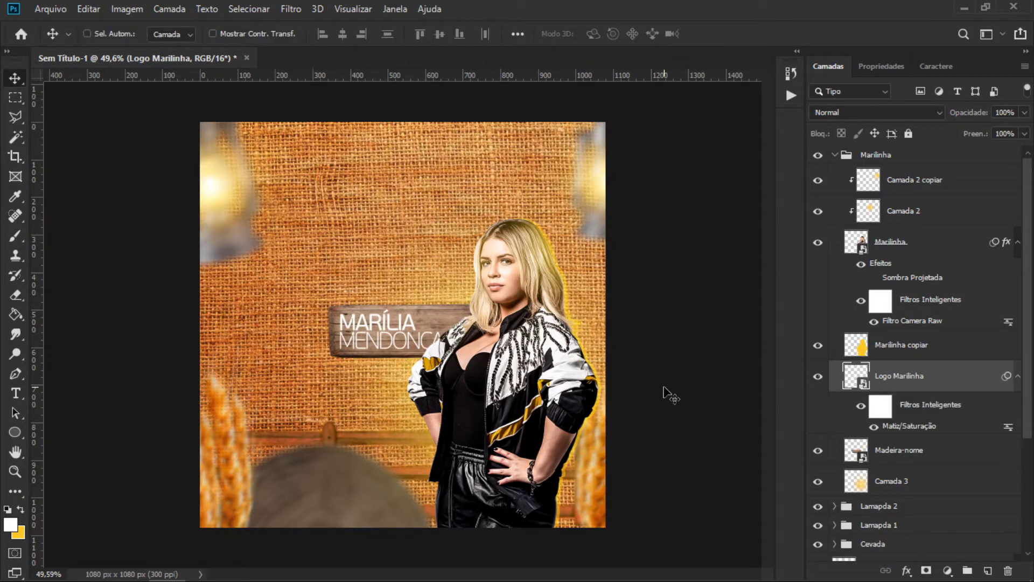
pyautogui.moveTo(451, 297); pyautogui.dragTo(466, 279)
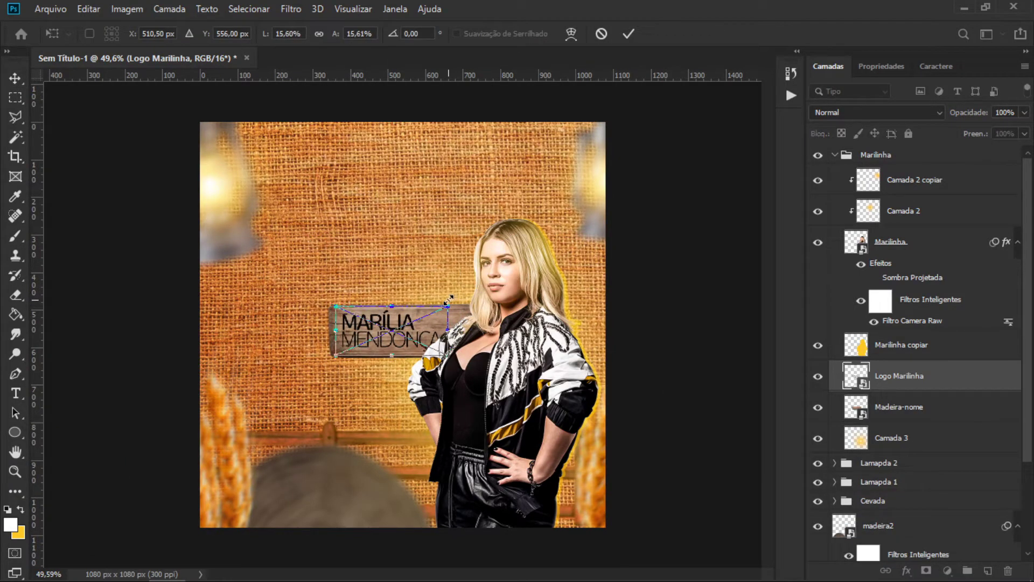
pyautogui.press('Return')
pyautogui.hotkey('ctrl', 'u')
pyautogui.hotkey('shift', 'Left')
pyautogui.hotkey('shift', 'Left')
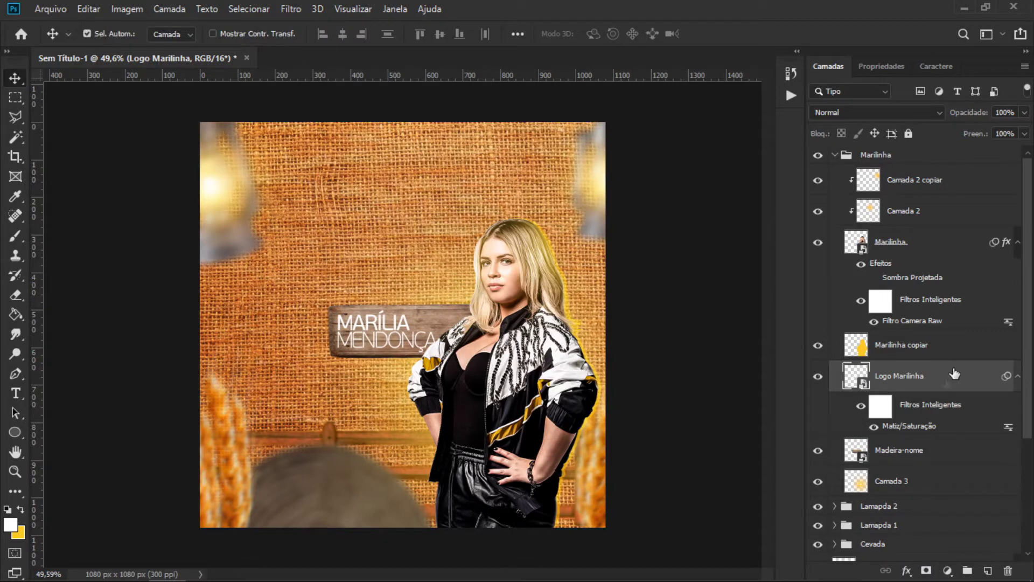
# Step: Group the logo with the Madeira-nome plank as 'Logo' and adjust its position
pyautogui.click(924, 445)
pyautogui.hotkey('ctrl', 'g')
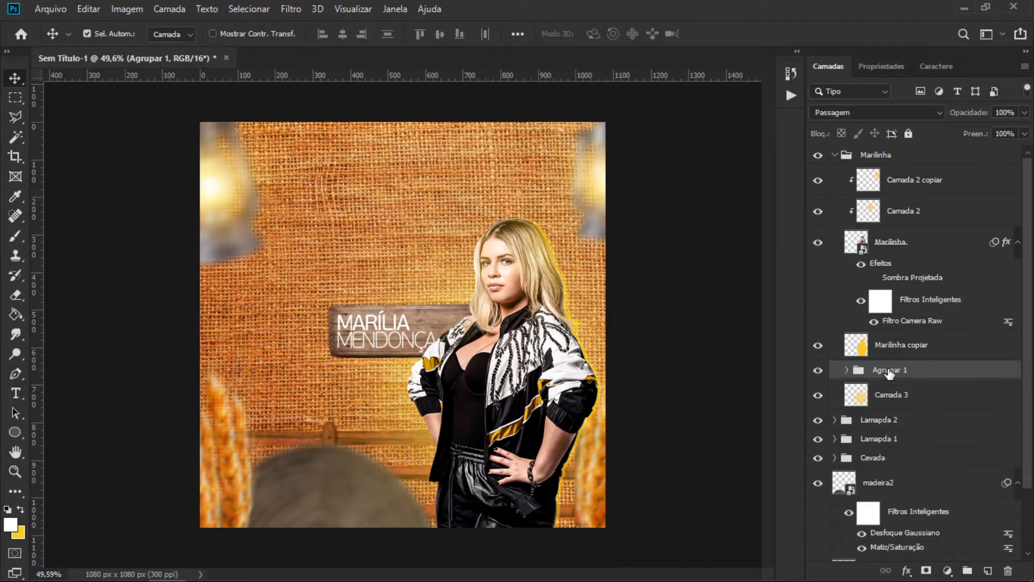
pyautogui.write('Logo')
pyautogui.press('Return')
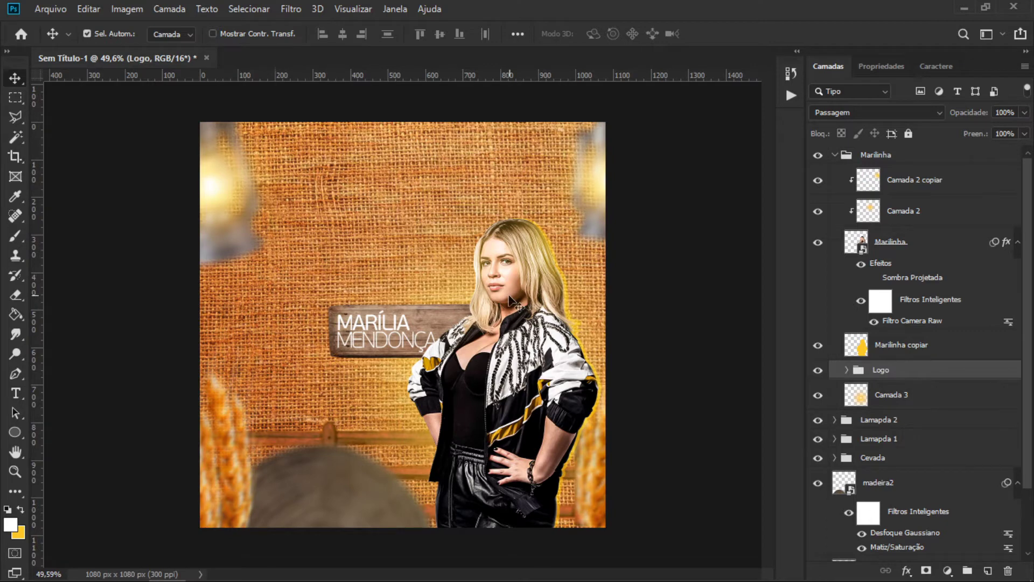
pyautogui.moveTo(428, 323); pyautogui.dragTo(423, 321)
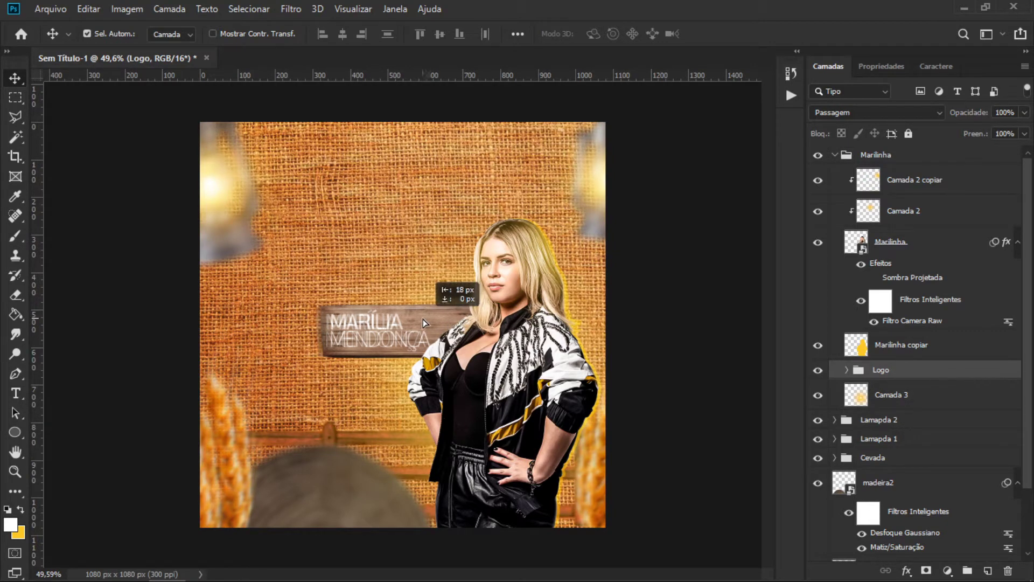
pyautogui.moveTo(425, 320); pyautogui.dragTo(433, 320)
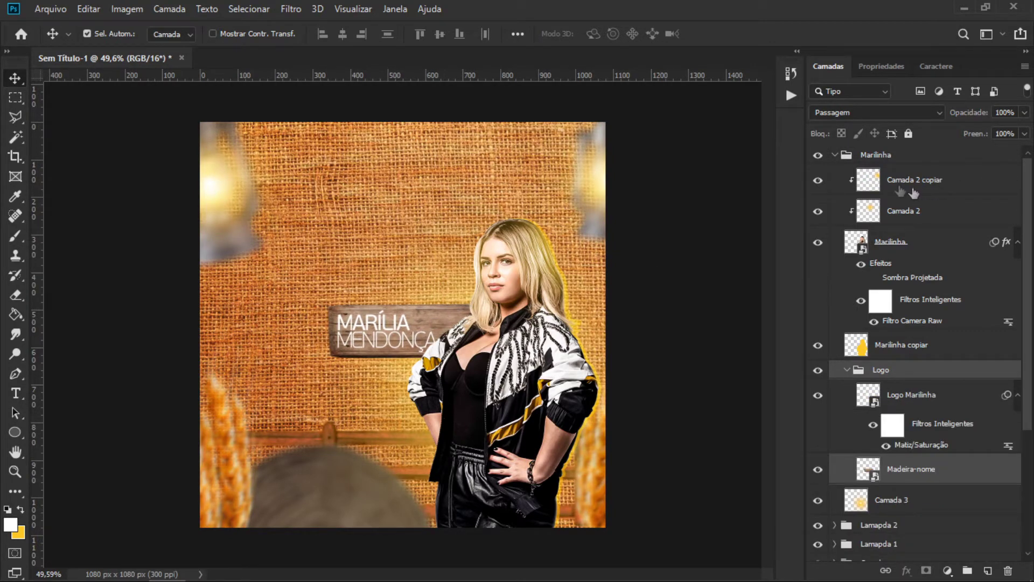
# Step: Enlarge the Marilinha singer group slightly and shift it a little left
pyautogui.click(836, 156)
pyautogui.hotkey('ctrl', 't')
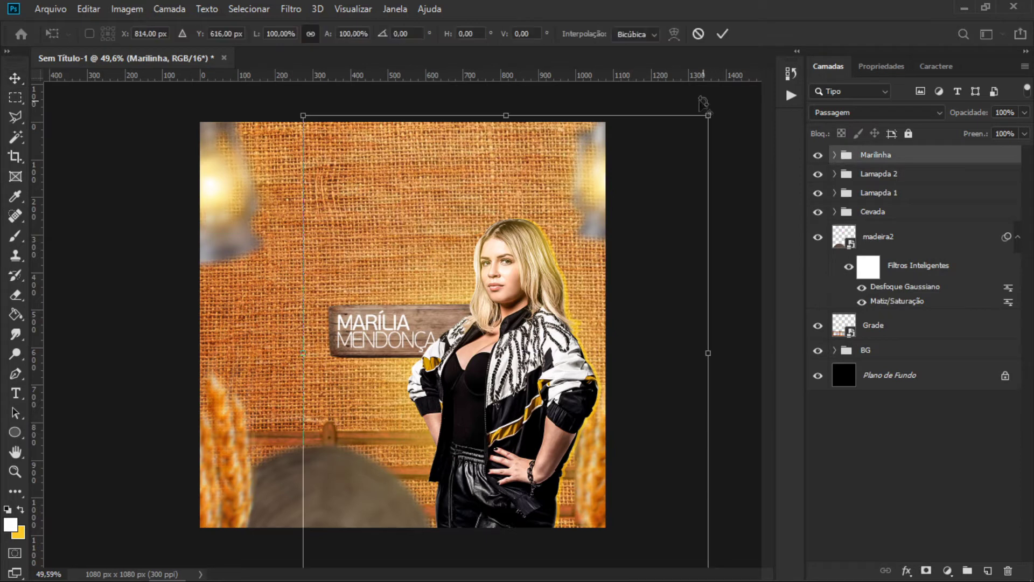
pyautogui.moveTo(711, 112); pyautogui.dragTo(727, 108)
pyautogui.press('Return')
pyautogui.click(526, 346)
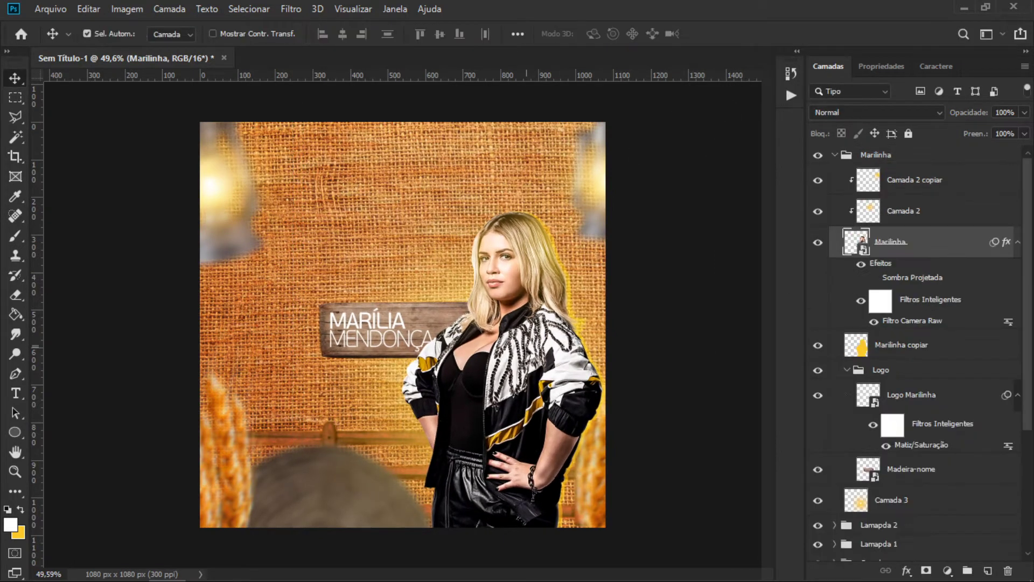
pyautogui.click(835, 155)
pyautogui.moveTo(539, 340); pyautogui.dragTo(542, 349)
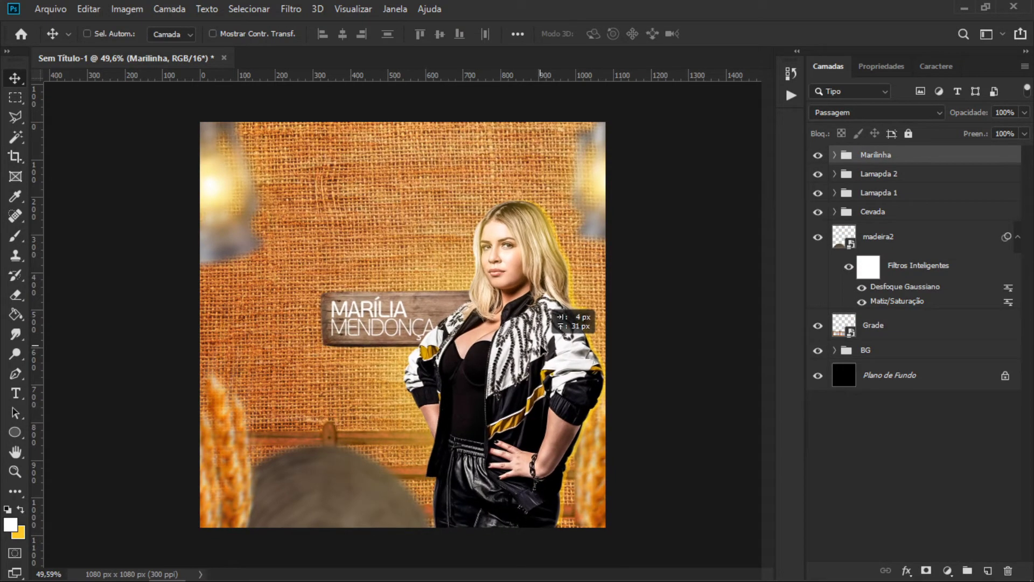
pyautogui.moveTo(542, 349); pyautogui.dragTo(536, 350)
pyautogui.keyDown('ctrl'); pyautogui.click(596, 480); pyautogui.keyUp('ctrl')
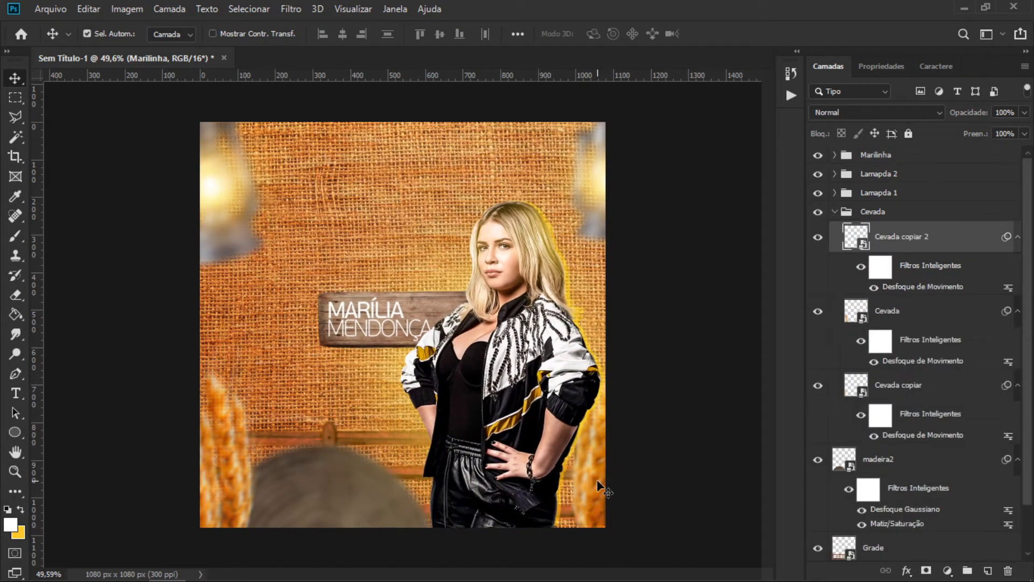
# Step: Shift the blurred Cevada copiar 2 wheat at the right edge slightly
pyautogui.moveTo(600, 492); pyautogui.dragTo(586, 499)
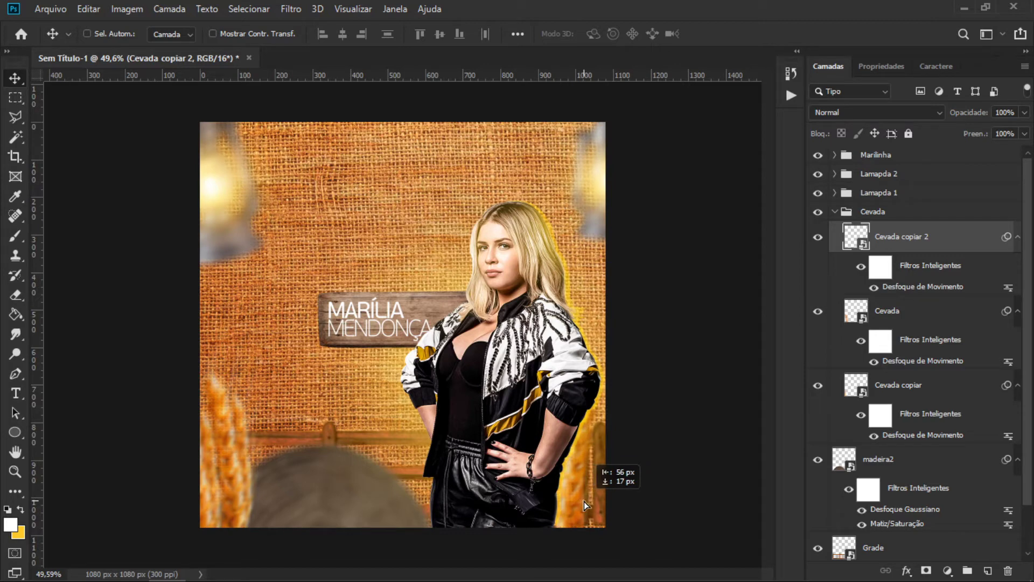
pyautogui.press('ctrl')
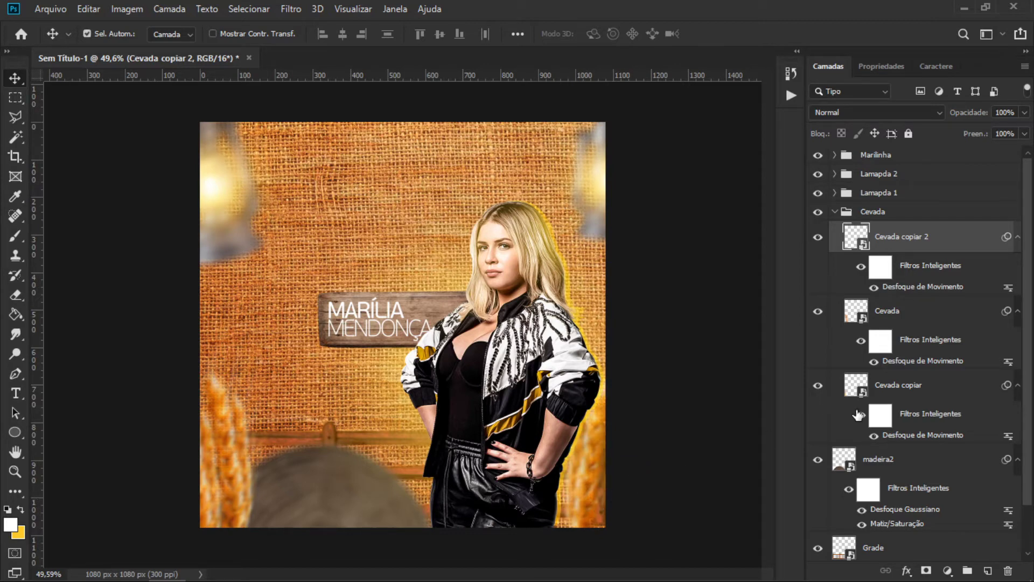
pyautogui.click(835, 213)
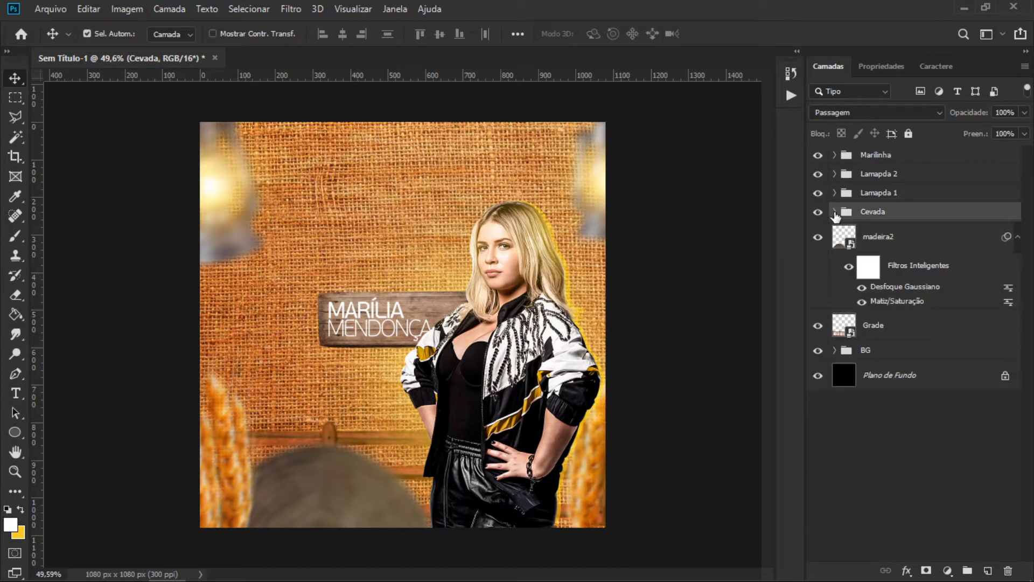
pyautogui.click(471, 331)
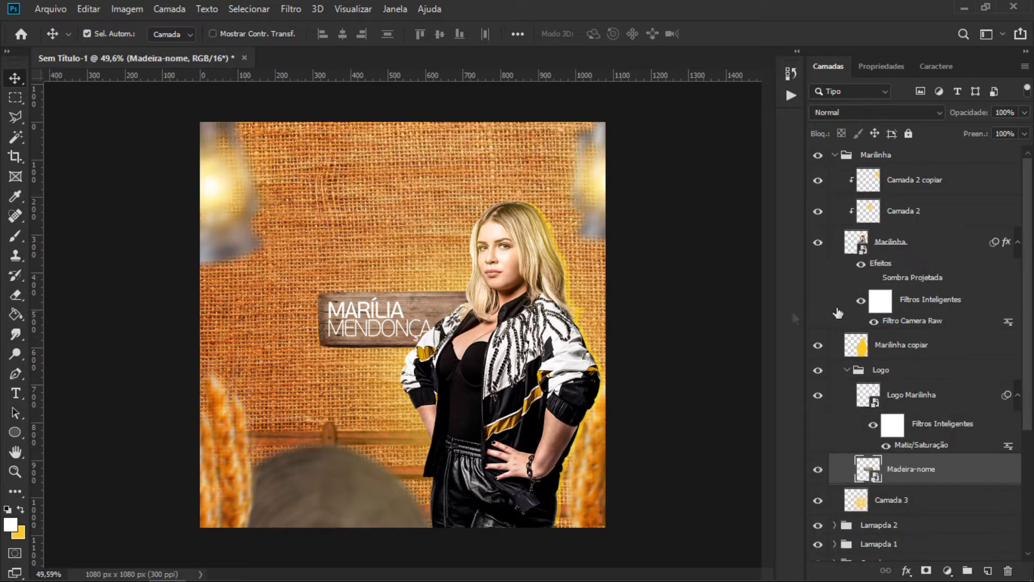
# Step: Give the Madeira-nome plank a drop shadow at 24% opacity, 29 px size, then check the reference
pyautogui.doubleClick(968, 480)
pyautogui.moveTo(673, 153); pyautogui.dragTo(812, 65)
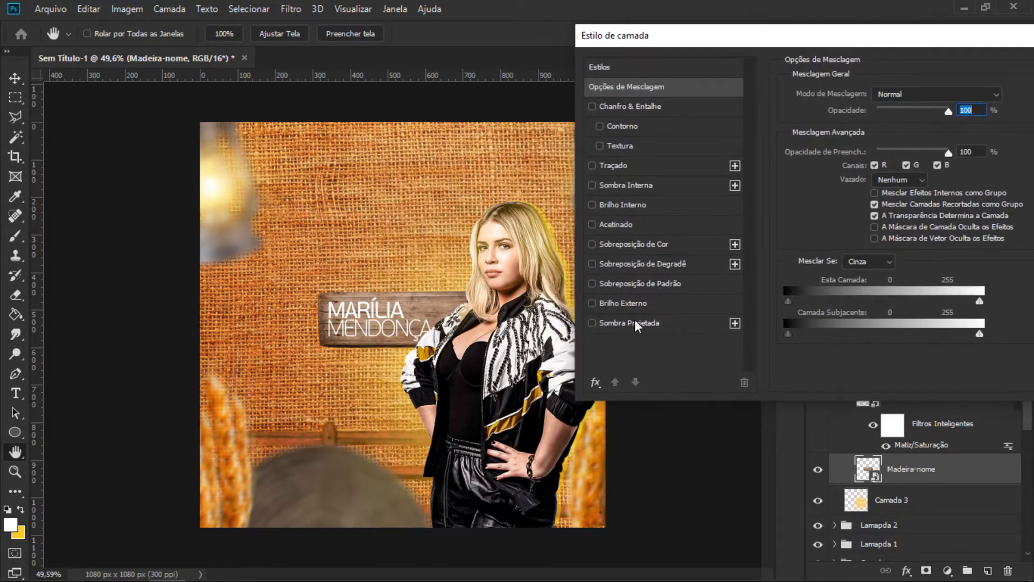
pyautogui.click(634, 320)
pyautogui.moveTo(879, 195); pyautogui.dragTo(887, 195)
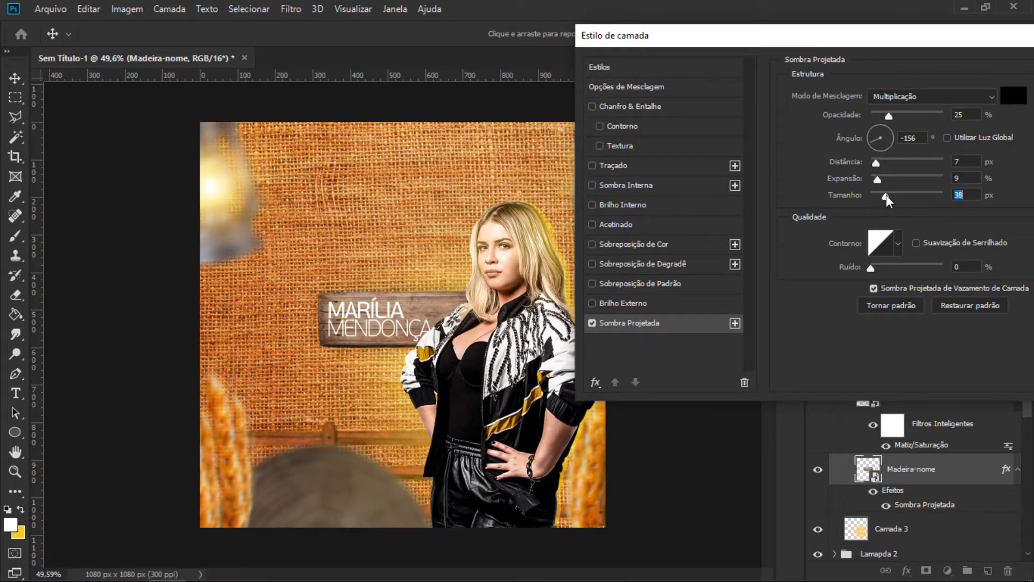
pyautogui.moveTo(896, 115); pyautogui.dragTo(887, 115)
pyautogui.moveTo(878, 179); pyautogui.dragTo(882, 180)
pyautogui.moveTo(425, 309); pyautogui.dragTo(426, 311)
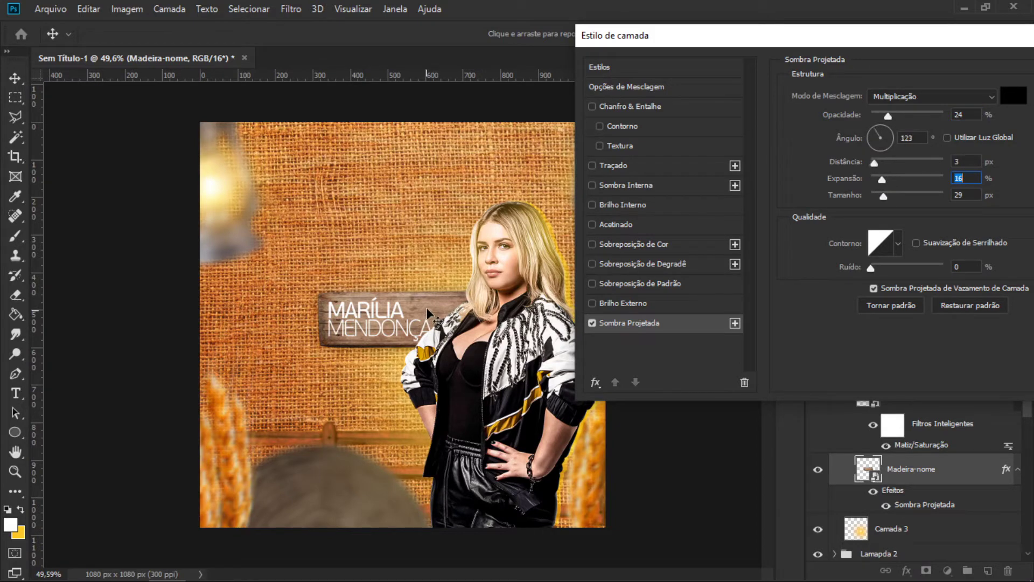
pyautogui.press('Return')
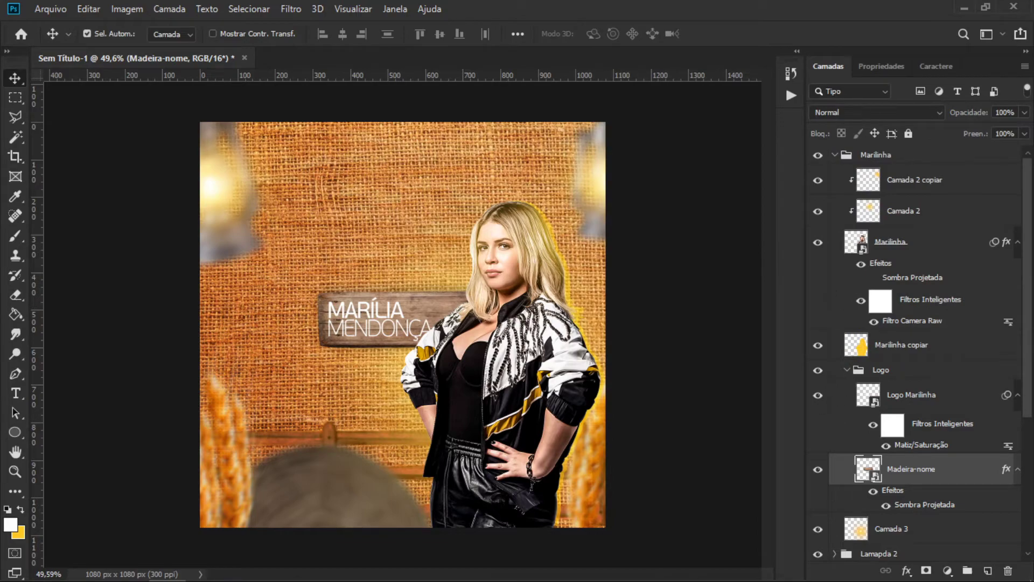
pyautogui.click(277, 572)
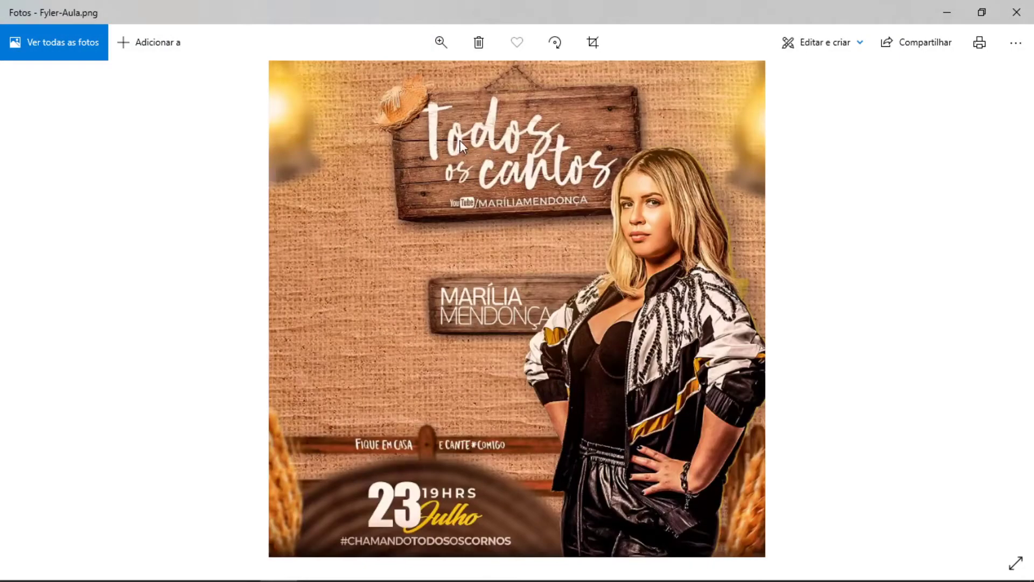
pyautogui.click(947, 12)
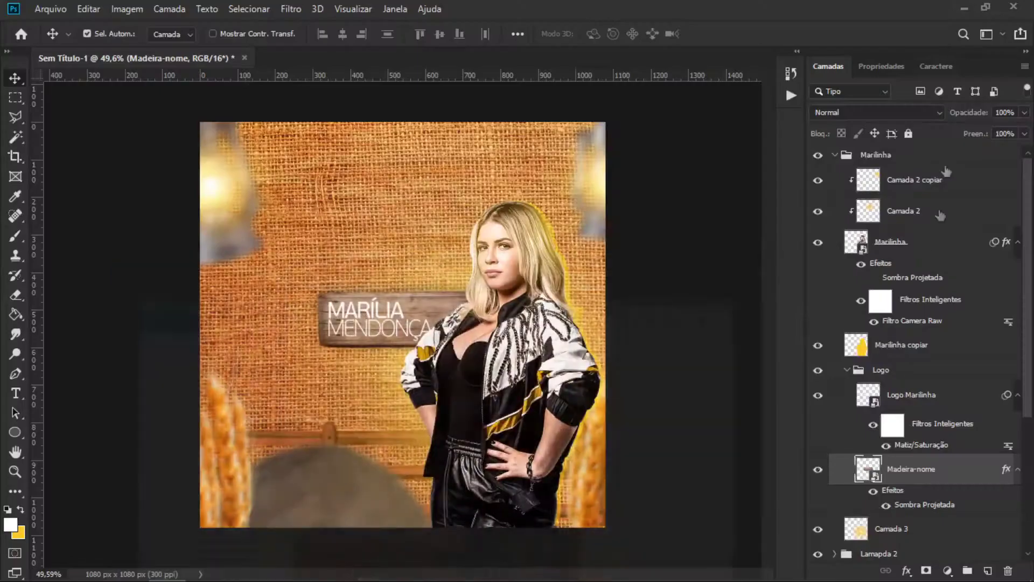
# Step: Collapse the Marilinha group and place the Madeira-principal wood image as an embedded layer
pyautogui.click(835, 156)
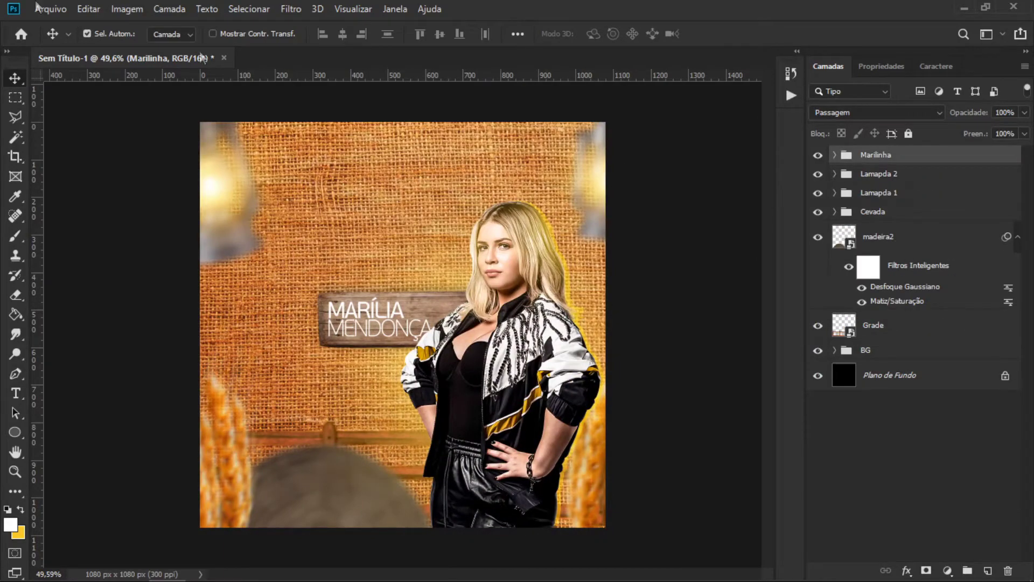
pyautogui.click(37, 8)
pyautogui.click(134, 302)
pyautogui.scroll(-2, 474, 175)
pyautogui.scroll(-1, 474, 175)
pyautogui.doubleClick(398, 156)
pyautogui.press('Return')
# Step: Move the Madeira-principal plank toward the top and shrink it to about half size
pyautogui.moveTo(462, 285); pyautogui.dragTo(463, 232)
pyautogui.hotkey('ctrl', 't')
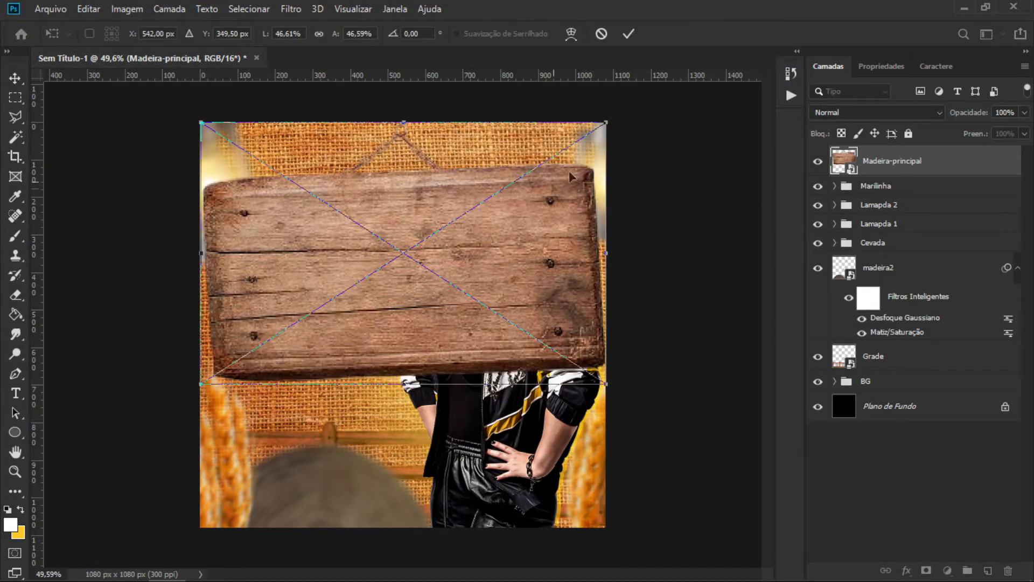
pyautogui.moveTo(606, 122)
pyautogui.mouseDown()
pyautogui.moveTo(498, 228)
pyautogui.moveTo(499, 154)
pyautogui.moveTo(480, 162)
pyautogui.mouseUp()
pyautogui.press('Return')
pyautogui.moveTo(432, 203); pyautogui.dragTo(431, 193)
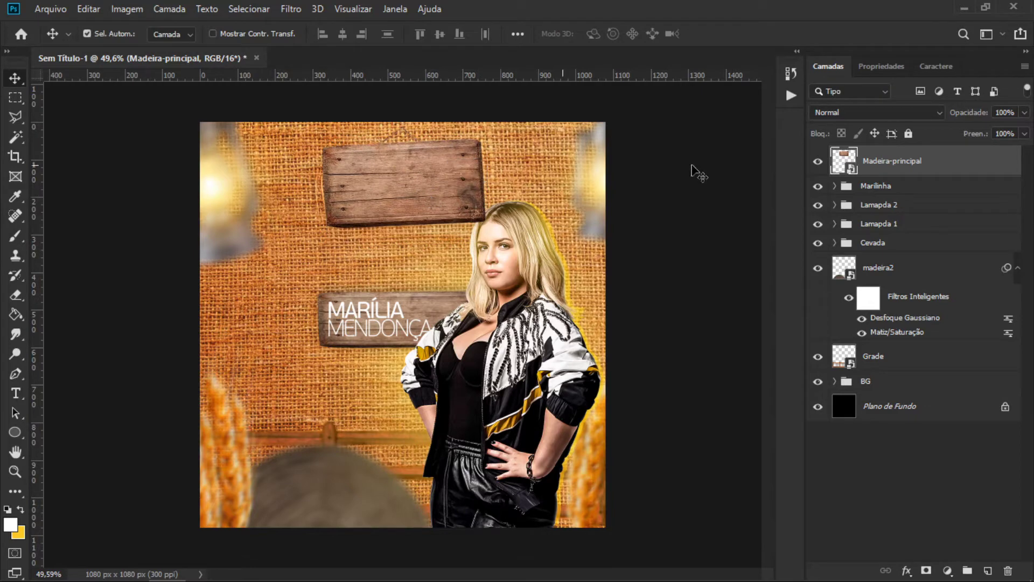
# Step: Move the Marilinha singer group down a little and shrink it slightly
pyautogui.click(889, 188)
pyautogui.moveTo(532, 243); pyautogui.dragTo(526, 254)
pyautogui.hotkey('ctrl', 't')
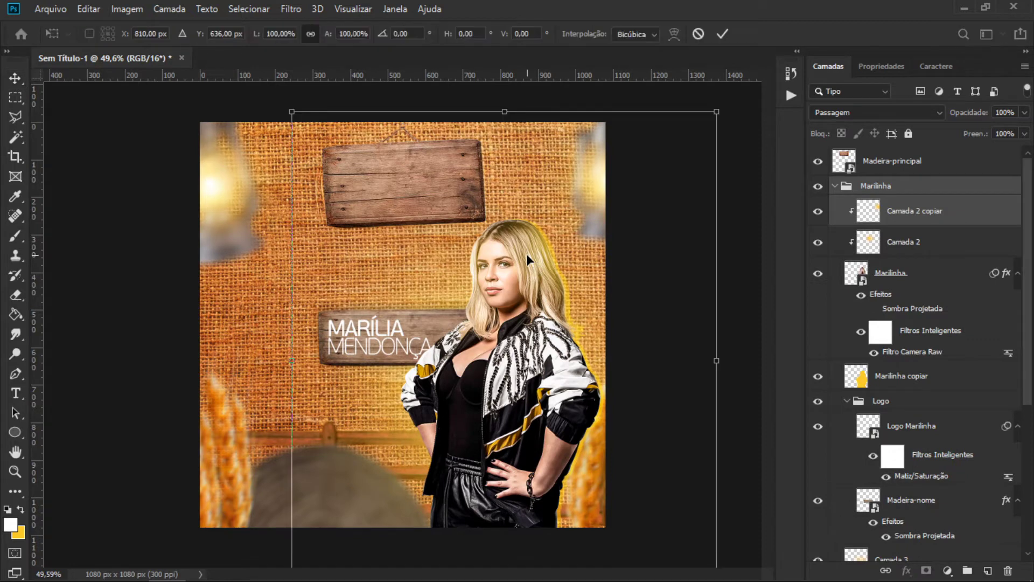
pyautogui.moveTo(715, 112); pyautogui.dragTo(711, 113)
pyautogui.press('Return')
pyautogui.moveTo(520, 349); pyautogui.dragTo(520, 364)
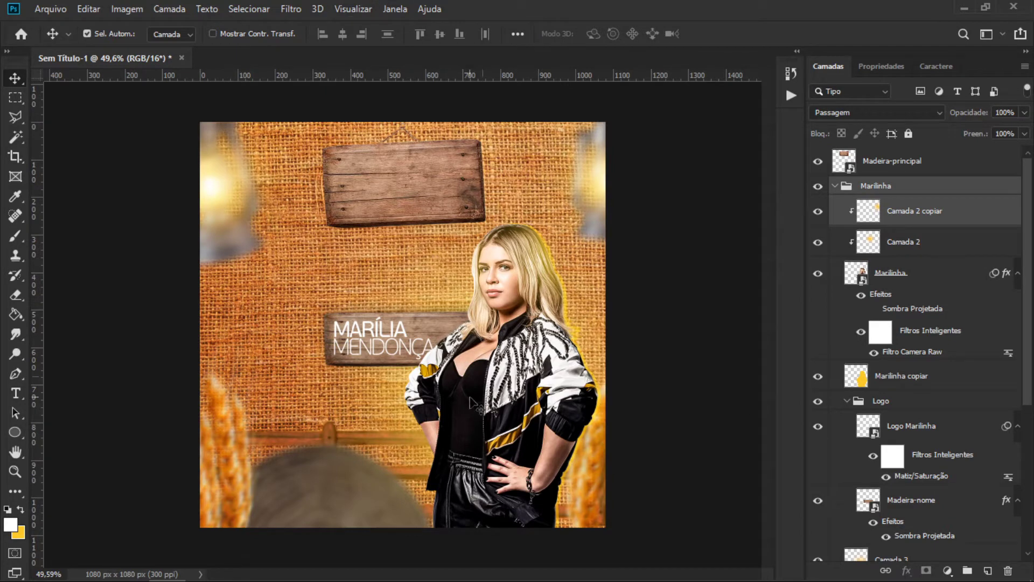
# Step: Create a new guide layout with 4 columns
pyautogui.click(362, 10)
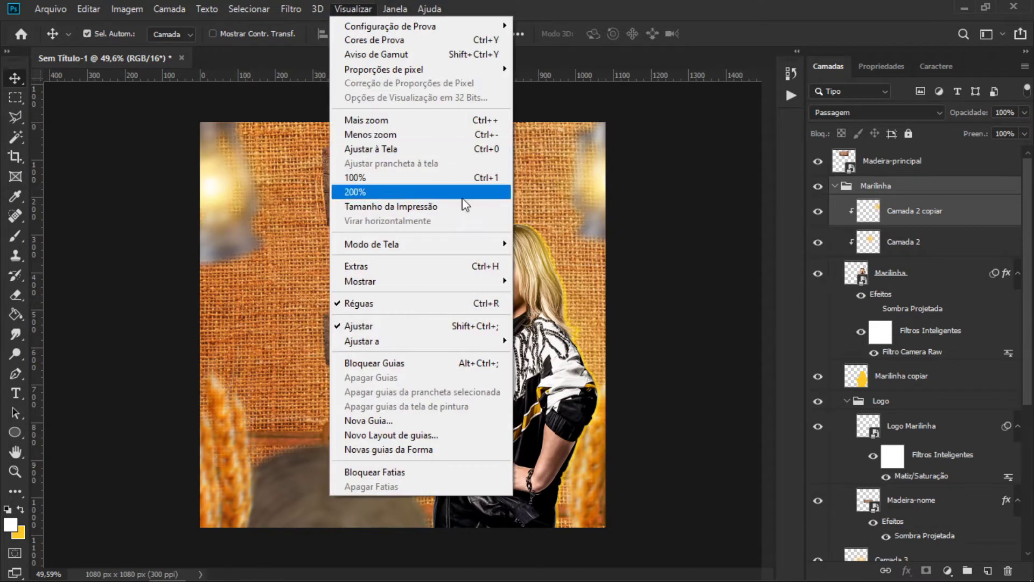
pyautogui.click(434, 436)
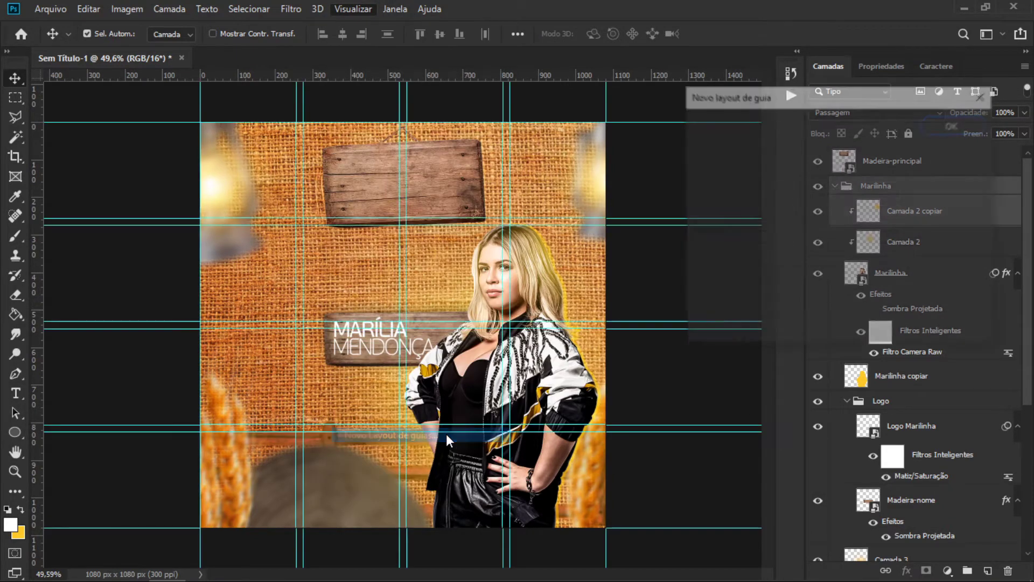
pyautogui.doubleClick(778, 188)
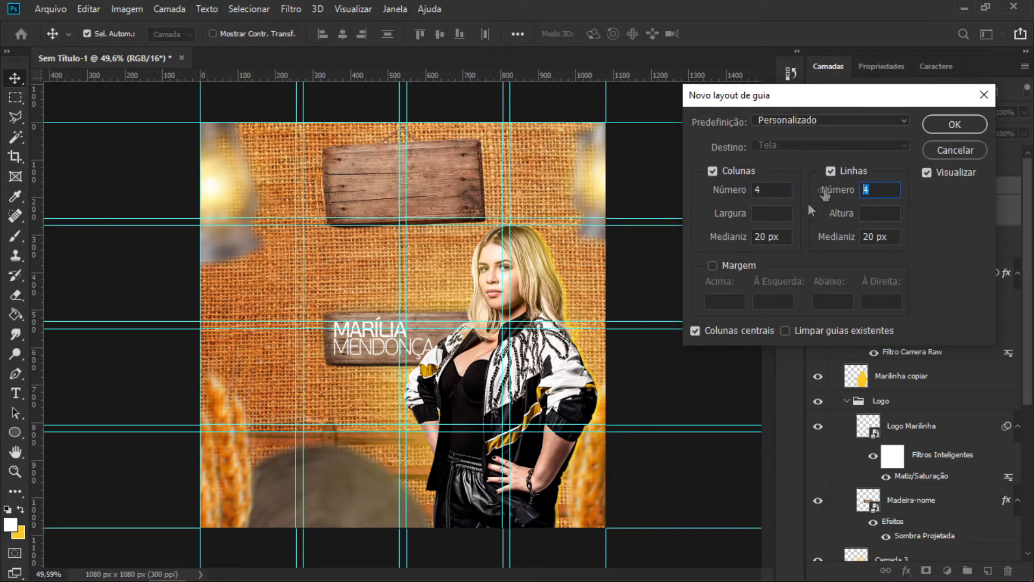
pyautogui.press('Return')
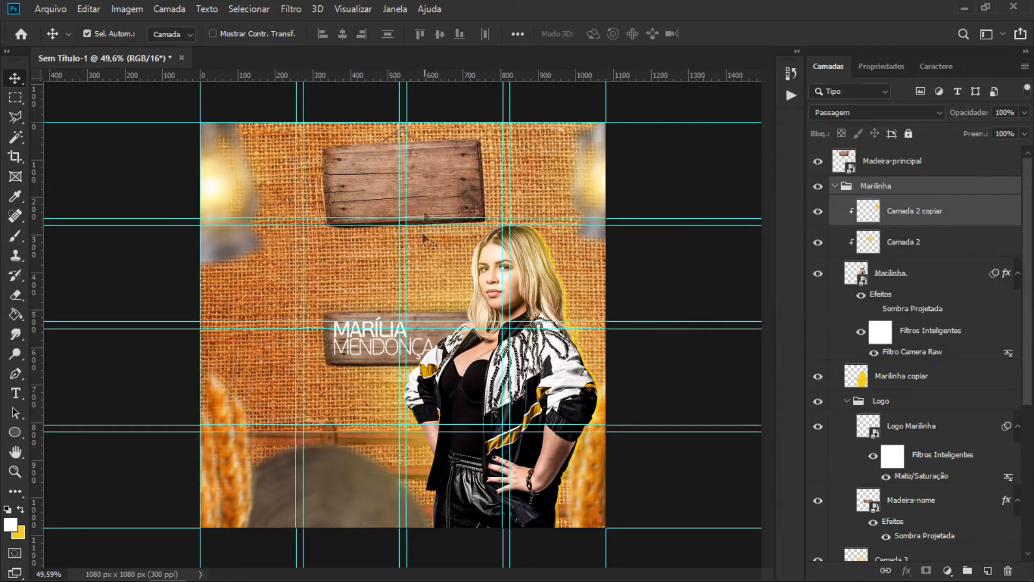
# Step: Centre the top plank on the guides, enlarge it slightly, and hide the guides
pyautogui.click(431, 233)
pyautogui.moveTo(445, 186); pyautogui.dragTo(432, 192)
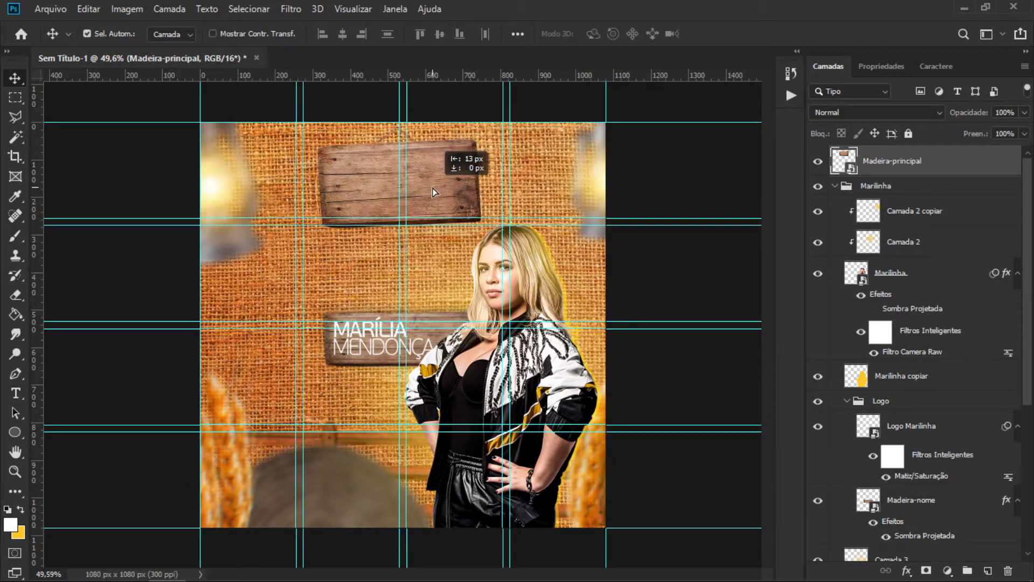
pyautogui.moveTo(432, 189); pyautogui.dragTo(432, 176)
pyautogui.hotkey('ctrl', 't')
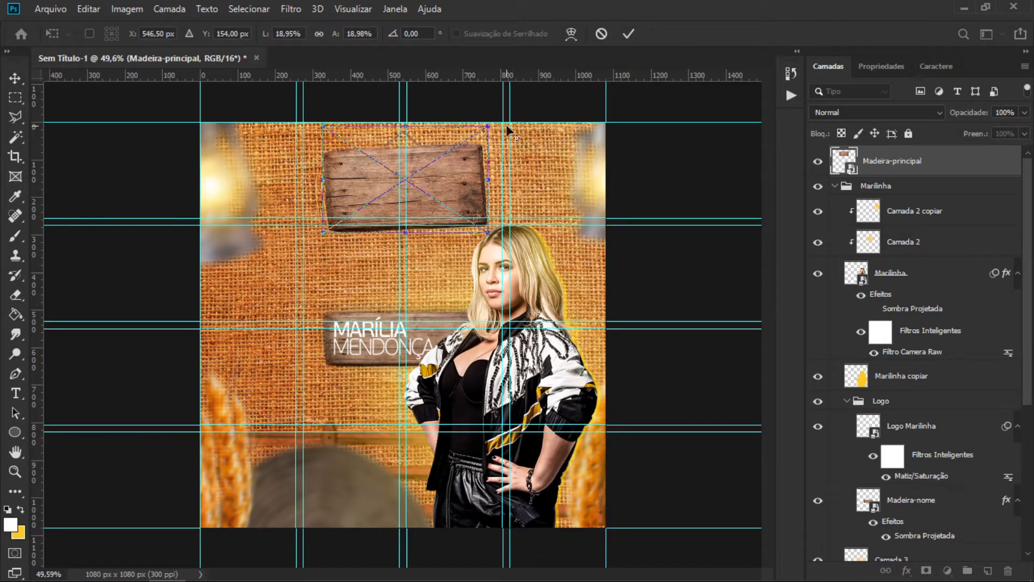
pyautogui.moveTo(488, 126); pyautogui.dragTo(493, 123)
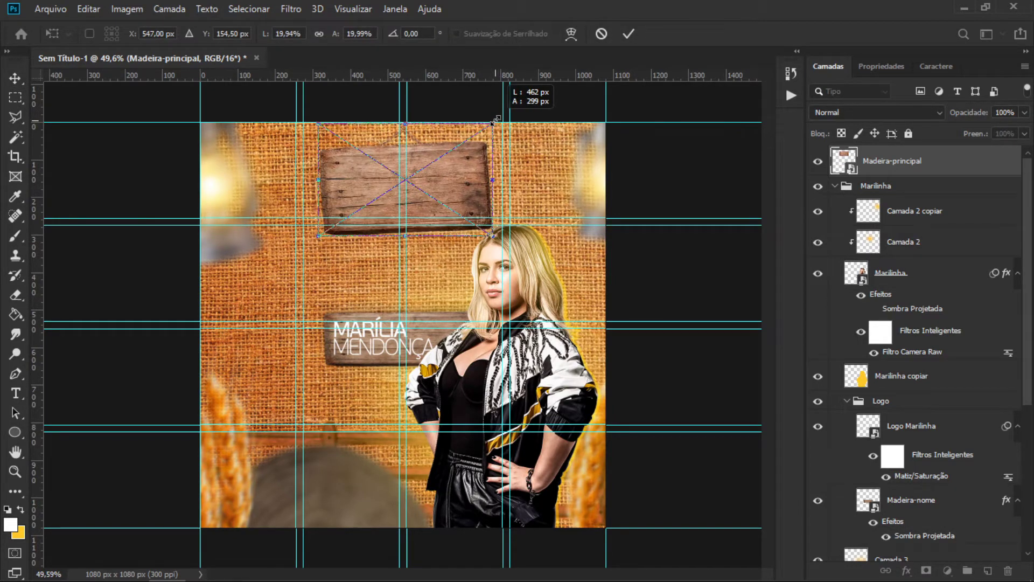
pyautogui.press('Return')
pyautogui.moveTo(453, 176); pyautogui.dragTo(451, 174)
pyautogui.hotkey('ctrl', ';')
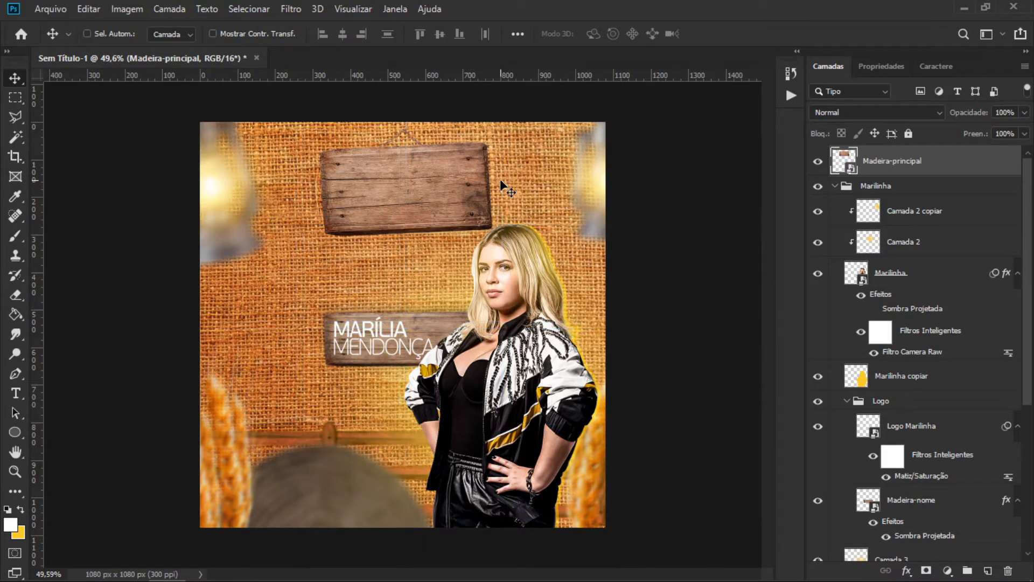
pyautogui.hotkey('ctrl', 'h')
pyautogui.hotkey('ctrl', 'h')
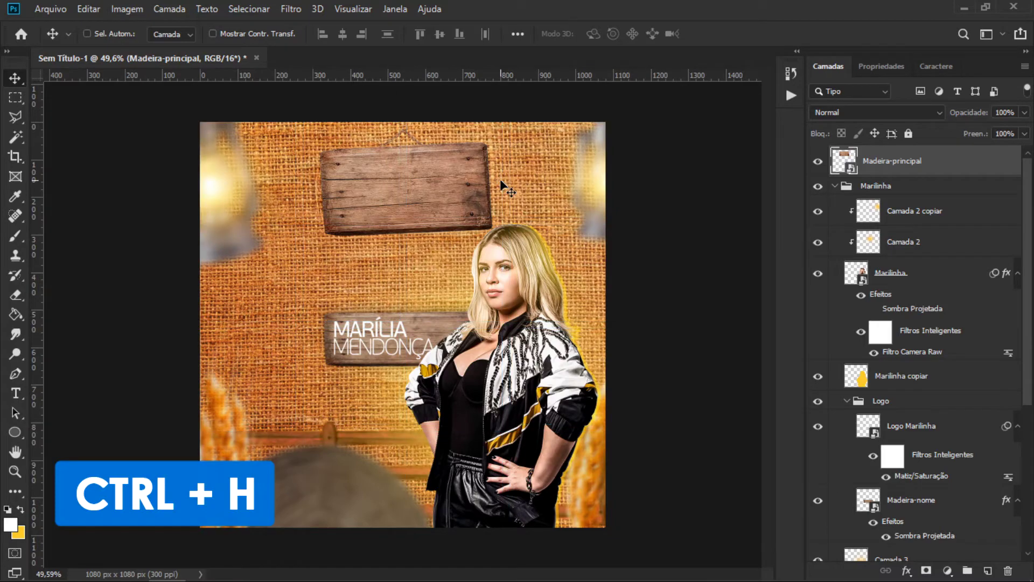
# Step: Place the Todos-os-cantos image embedded and scale it down to about 12%
pyautogui.click(50, 9)
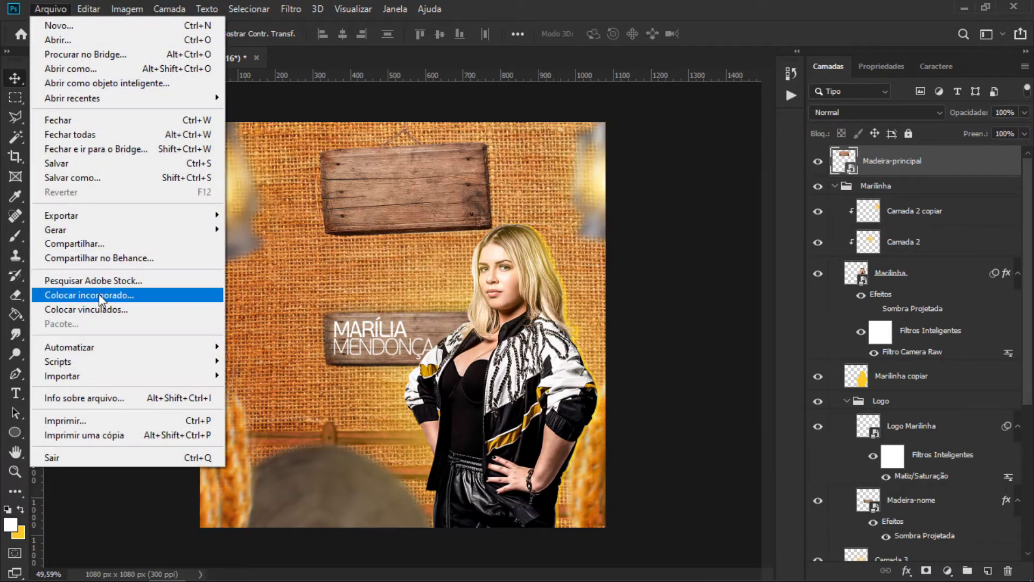
pyautogui.click(98, 293)
pyautogui.scroll(-2, 754, 196)
pyautogui.scroll(-2, 754, 197)
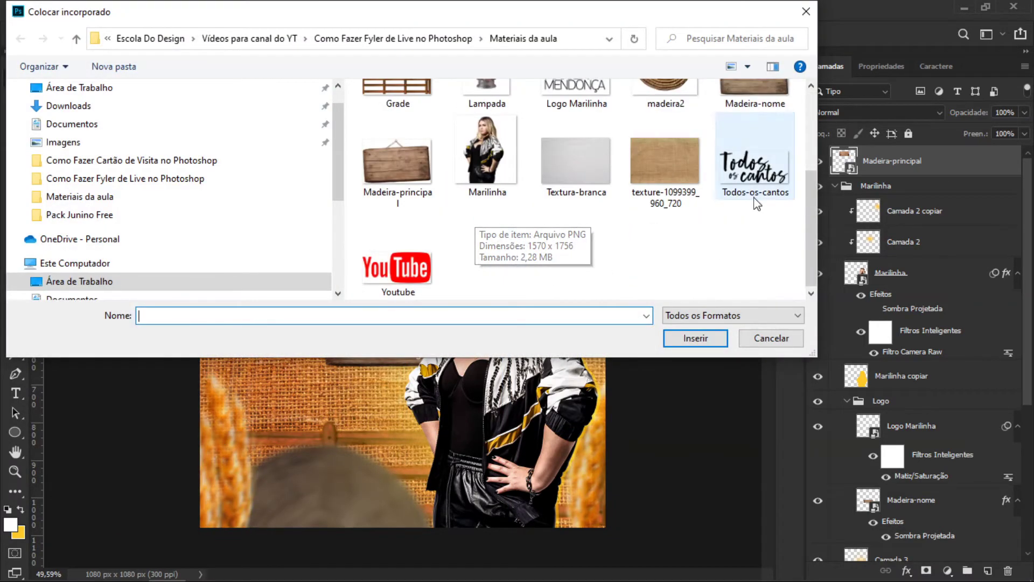
pyautogui.doubleClick(753, 196)
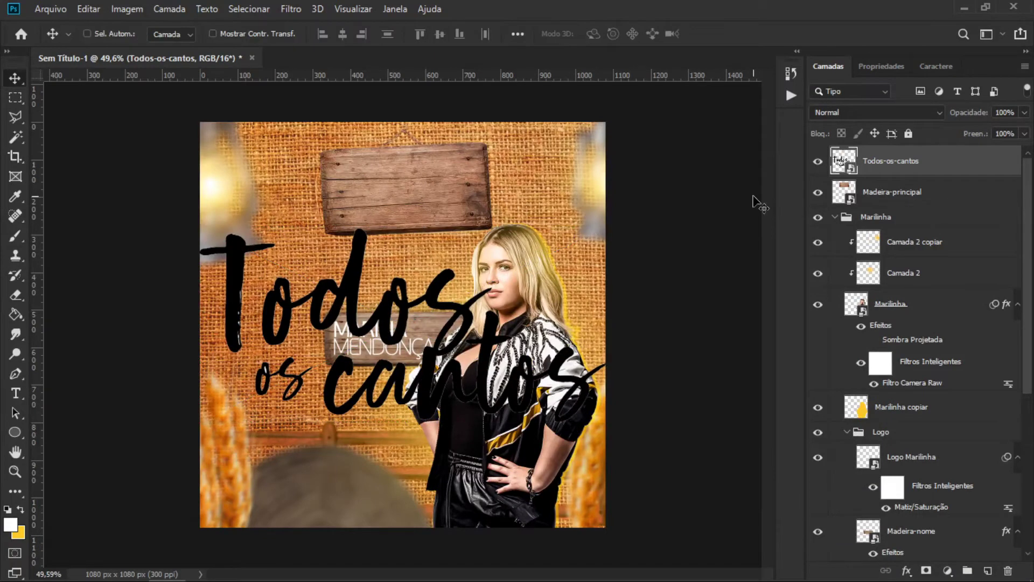
pyautogui.moveTo(607, 227); pyautogui.dragTo(480, 285)
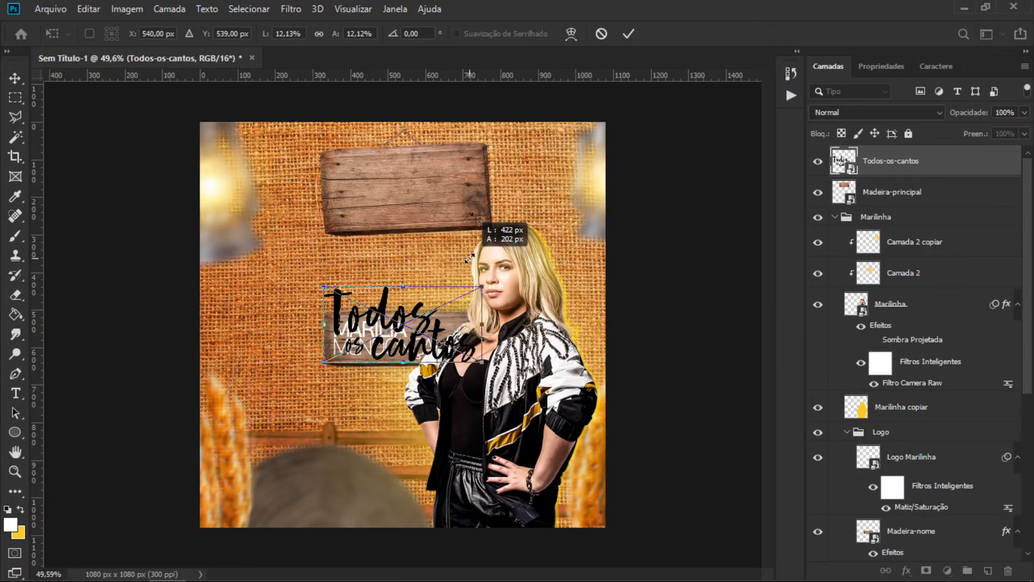
pyautogui.press('Return')
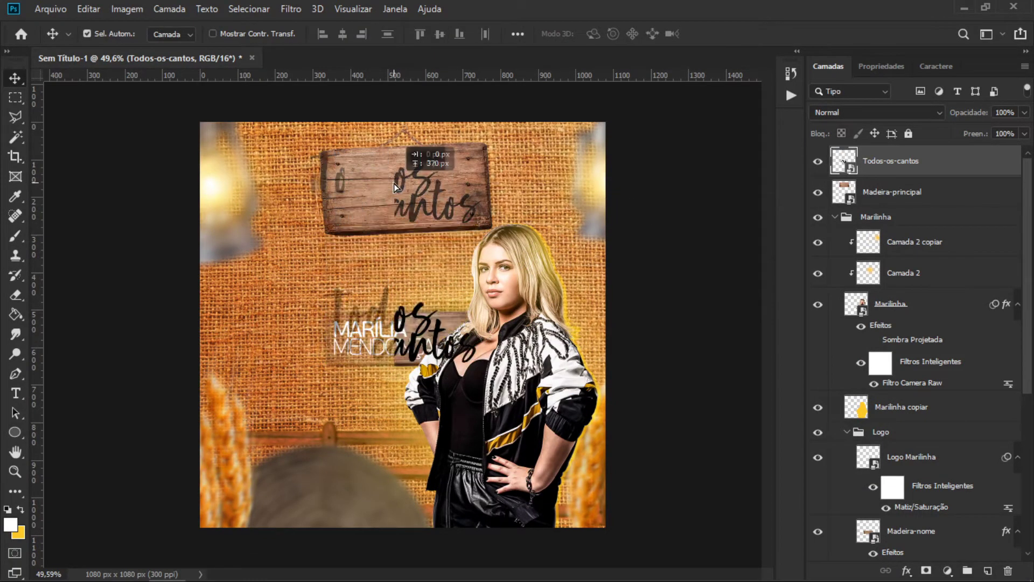
# Step: Move the lettering onto the top wooden plank and turn it white with Lightness +100
pyautogui.moveTo(437, 320); pyautogui.dragTo(434, 183)
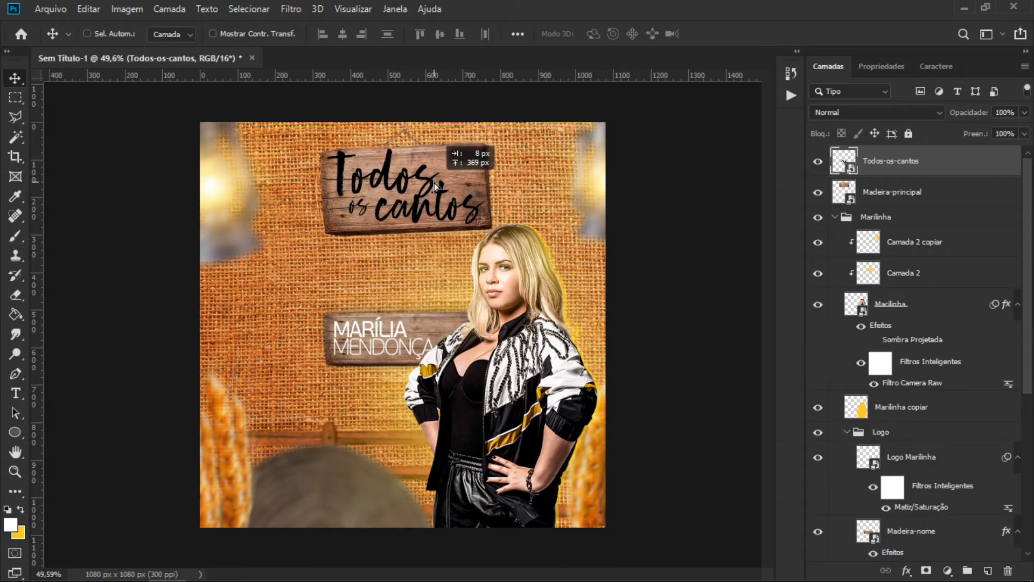
pyautogui.press('ctrl')
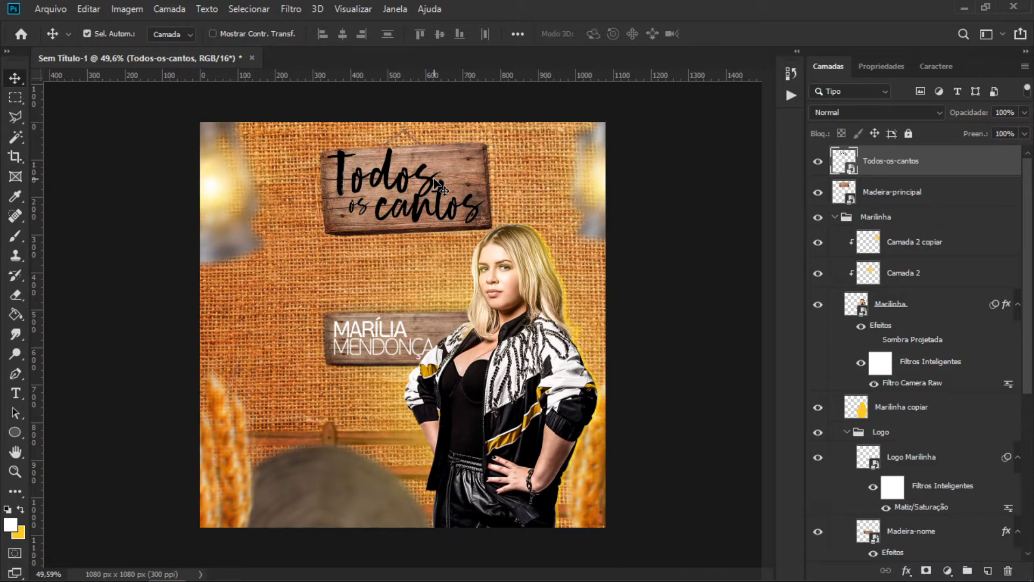
pyautogui.hotkey('ctrl', 'u')
pyautogui.moveTo(471, 271); pyautogui.dragTo(589, 269)
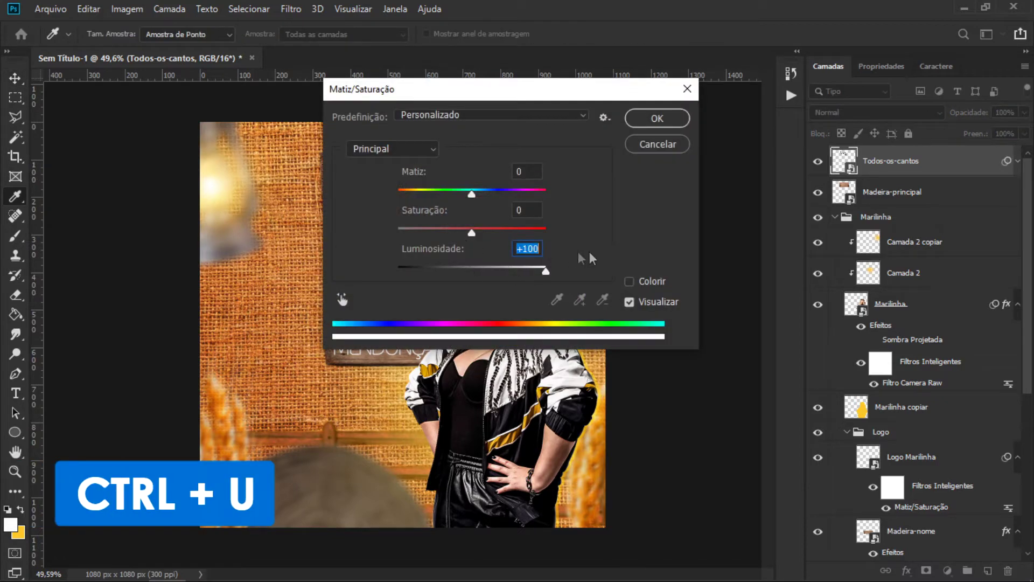
pyautogui.press('Return')
# Step: Shrink the Todos-os-cantos lettering slightly and tilt it a little
pyautogui.hotkey('ctrl', '0')
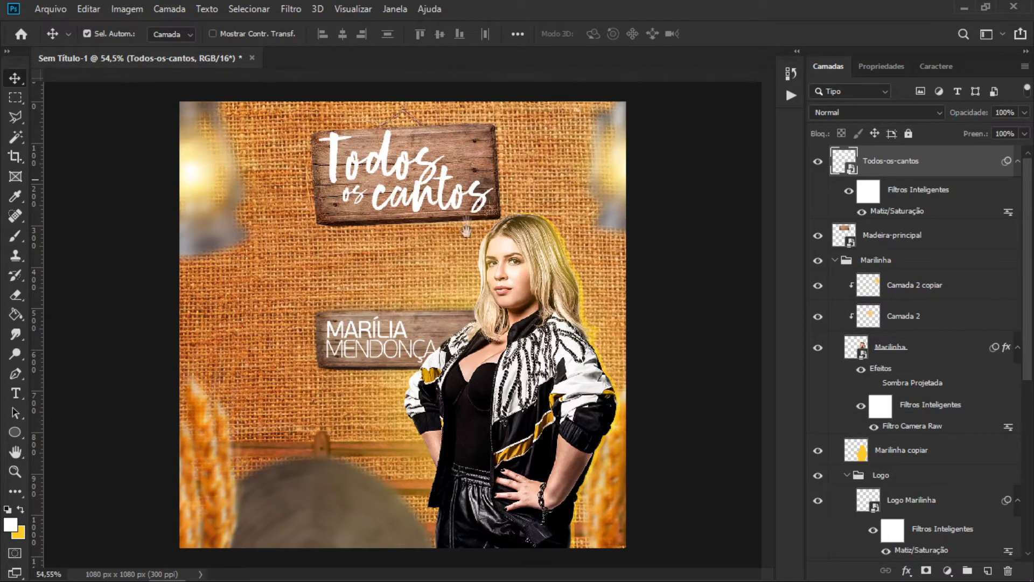
pyautogui.hotkey('ctrl', 't')
pyautogui.moveTo(500, 126)
pyautogui.mouseDown()
pyautogui.moveTo(478, 138)
pyautogui.moveTo(497, 147)
pyautogui.mouseUp()
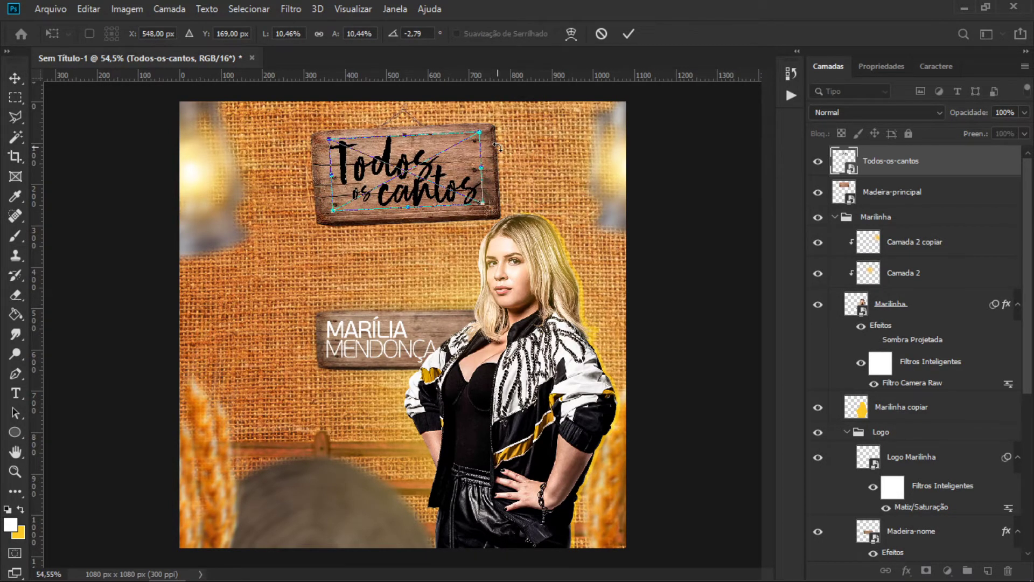
pyautogui.press('Return')
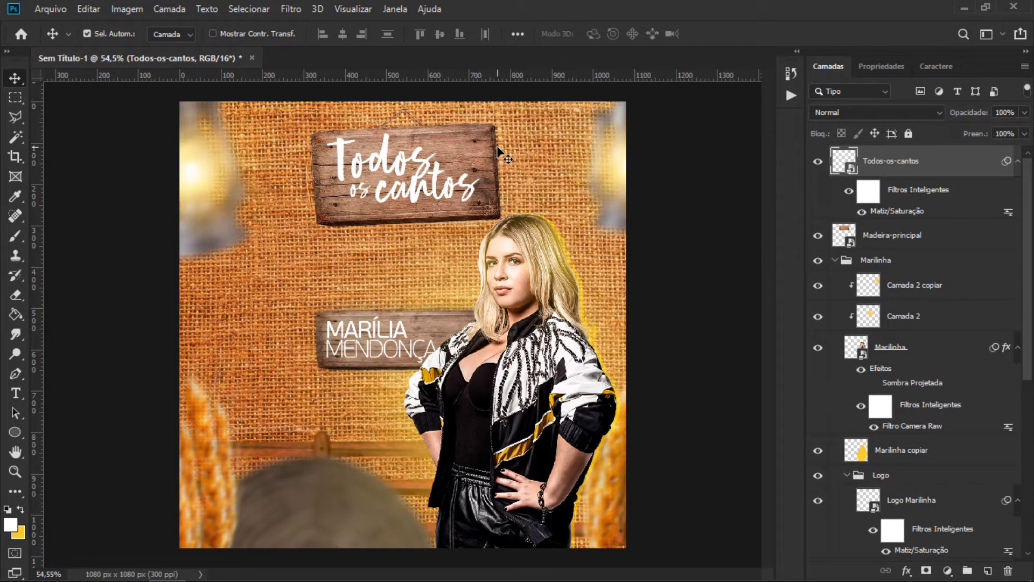
# Step: Compare the flyer against the finished reference flyer, then return to the flyer document
pyautogui.click(277, 571)
pyautogui.scroll(3, 486, 211)
pyautogui.scroll(2, 540, 133)
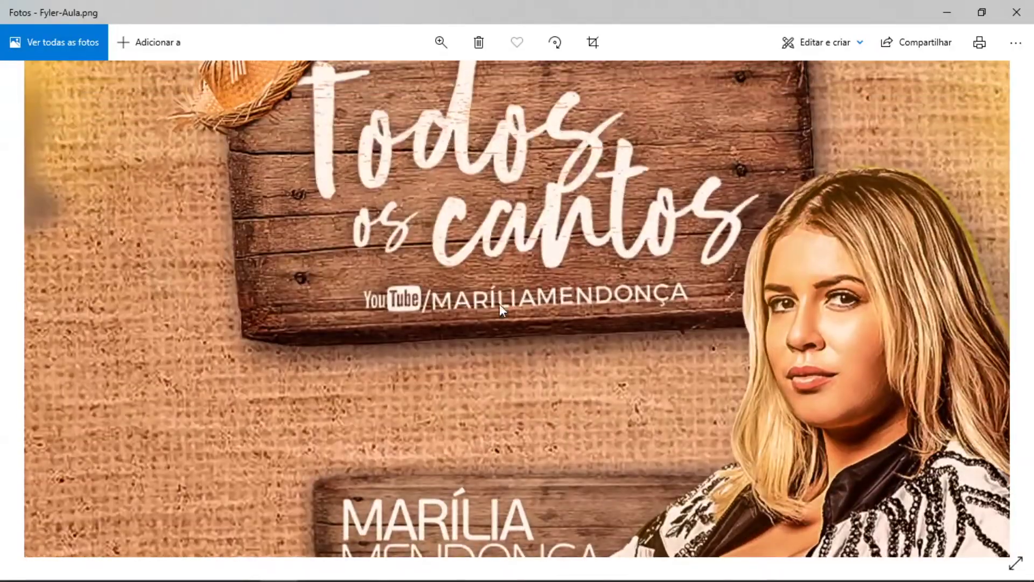
pyautogui.scroll(-5, 528, 116)
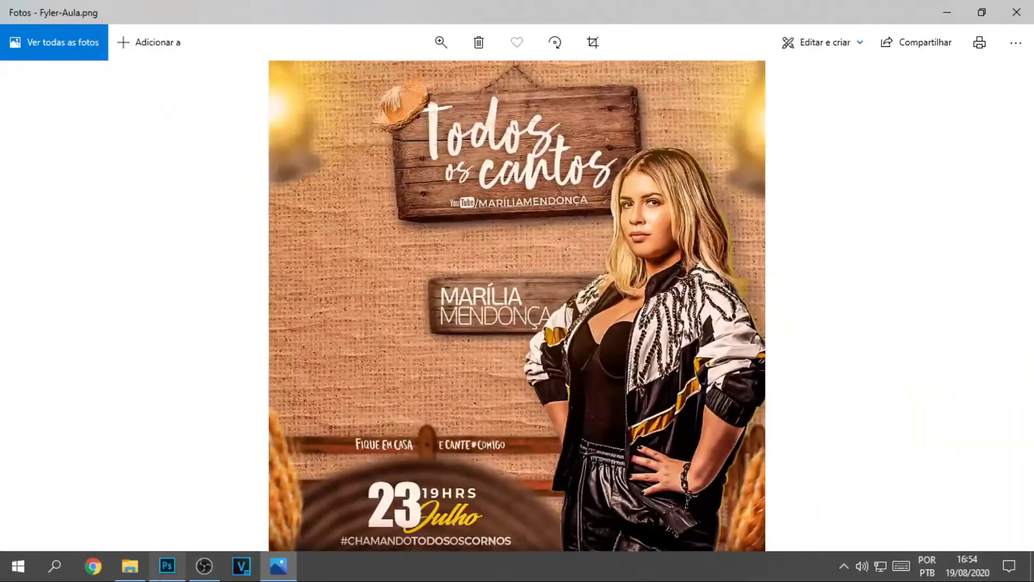
pyautogui.click(166, 565)
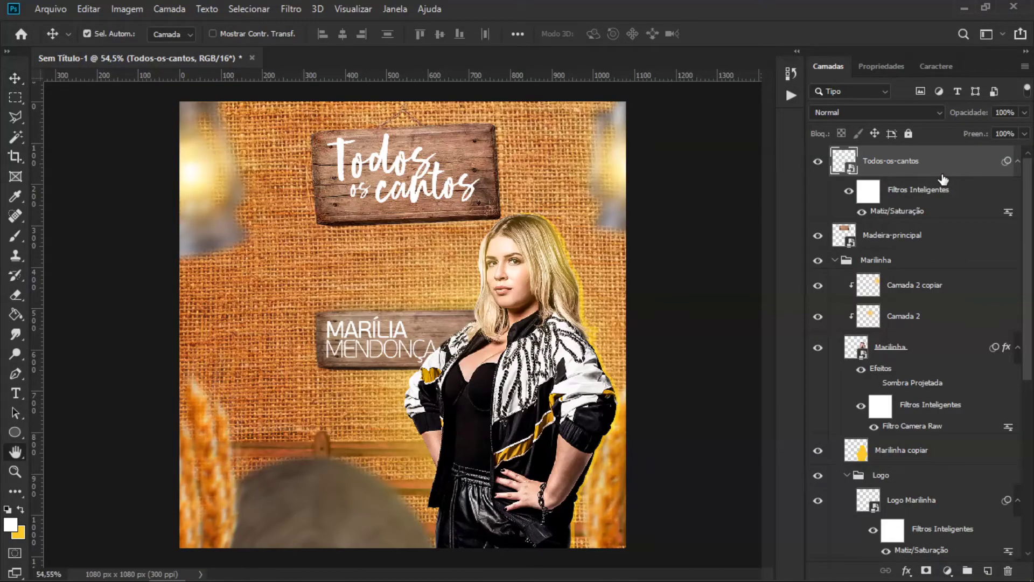
# Step: Lower the lettering's Blend If Underlying Layer white point to 198 and zoom in to inspect the grain
pyautogui.doubleClick(943, 177)
pyautogui.moveTo(601, 37); pyautogui.dragTo(741, 51)
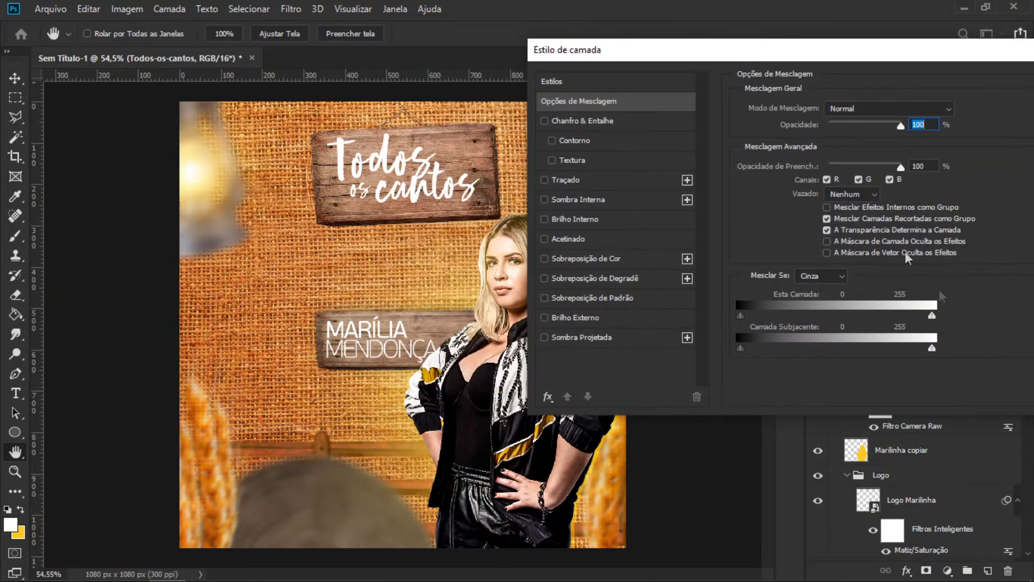
pyautogui.moveTo(915, 348); pyautogui.dragTo(908, 348)
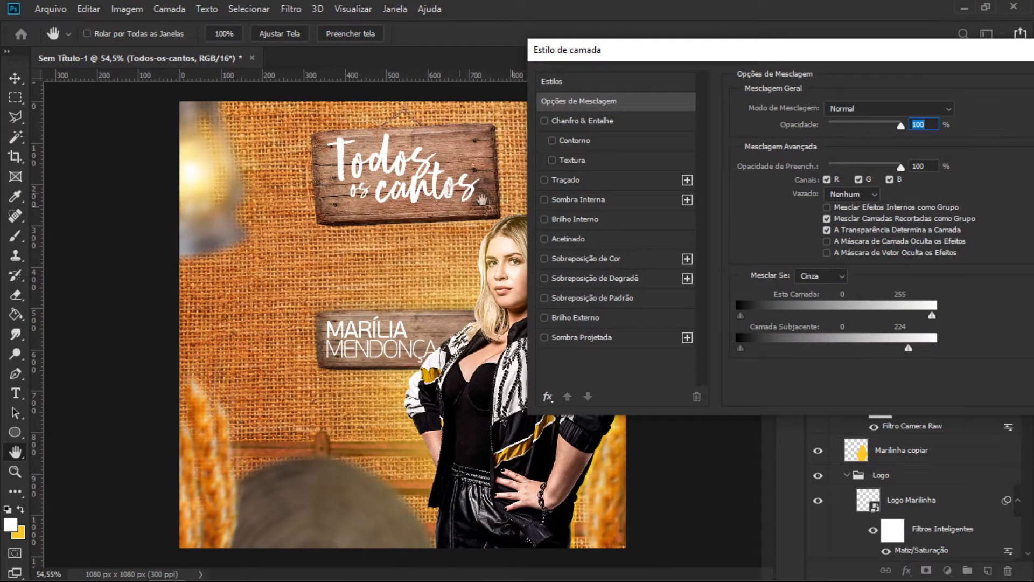
pyautogui.keyDown('ctrl'); pyautogui.click(382, 174); pyautogui.keyUp('ctrl')
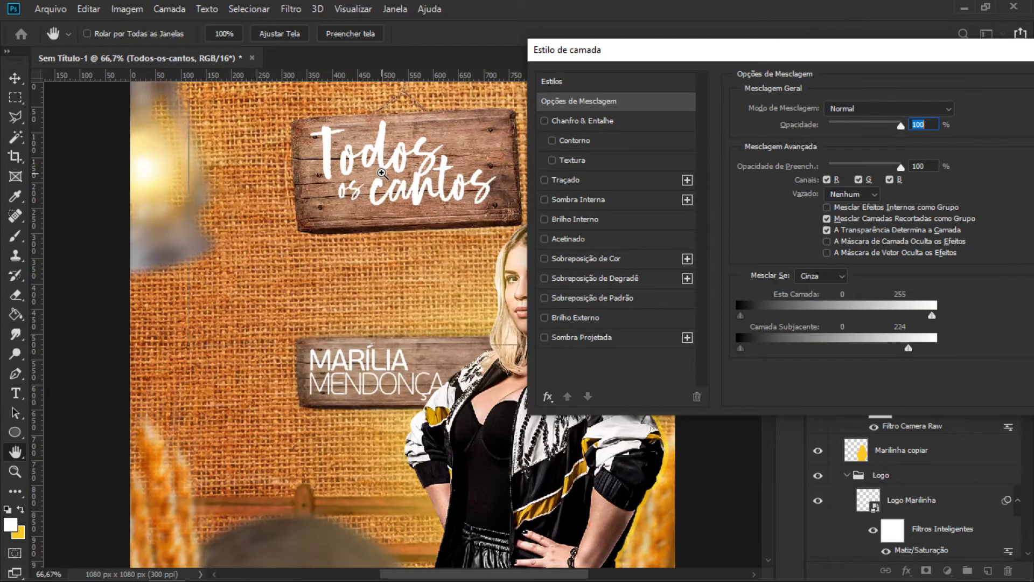
pyautogui.keyDown('ctrl'); pyautogui.click(391, 187); pyautogui.keyUp('ctrl')
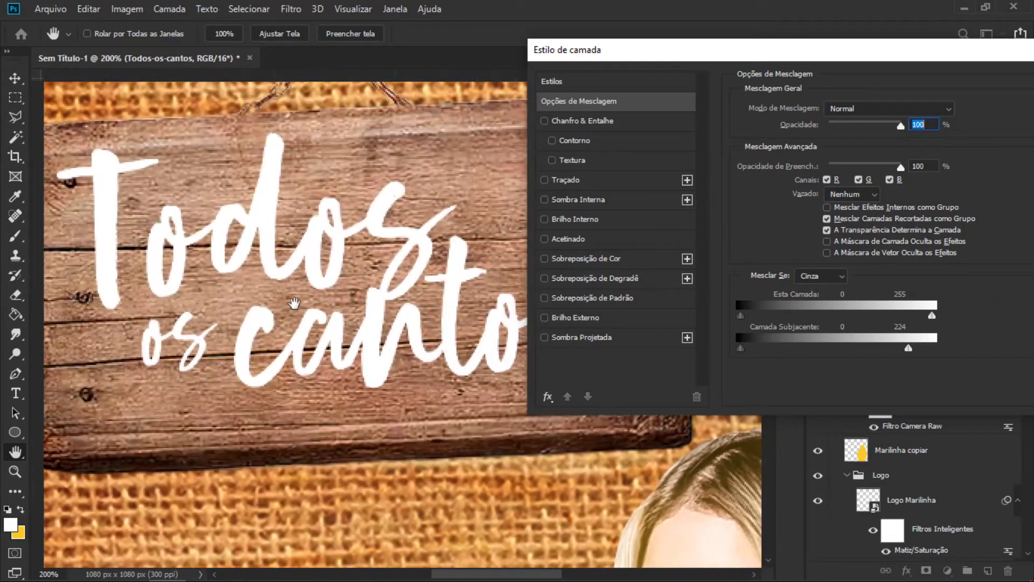
pyautogui.keyDown('ctrl'); pyautogui.keyDown('alt'); pyautogui.click(367, 280); pyautogui.keyUp('alt'); pyautogui.keyUp('ctrl')
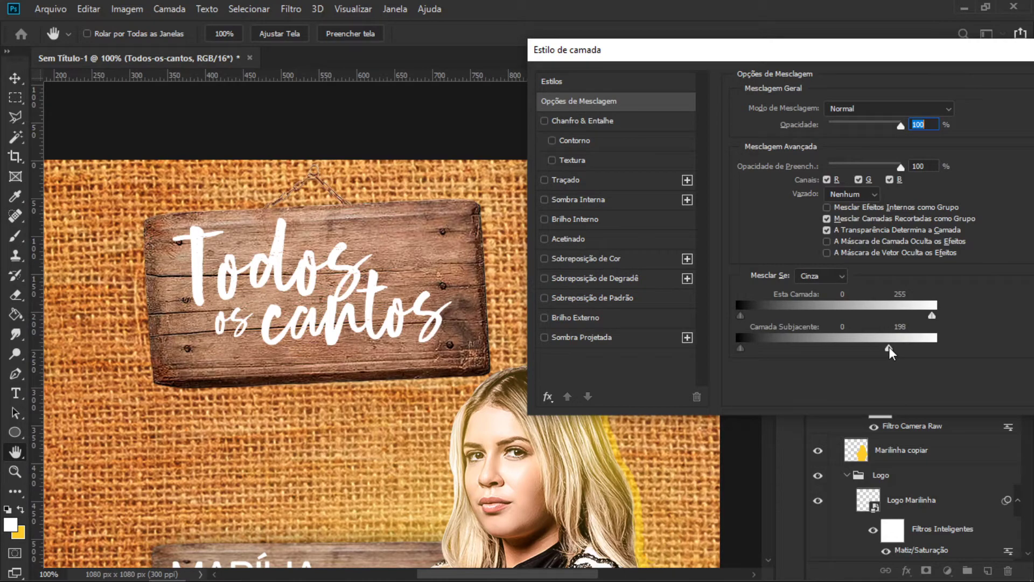
pyautogui.keyDown('ctrl'); pyautogui.click(279, 285); pyautogui.keyUp('ctrl')
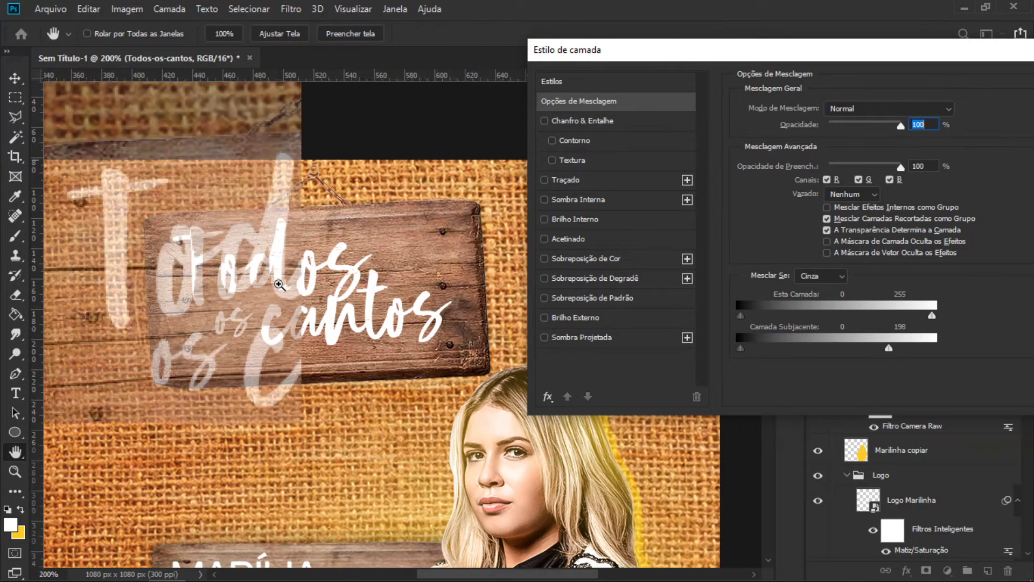
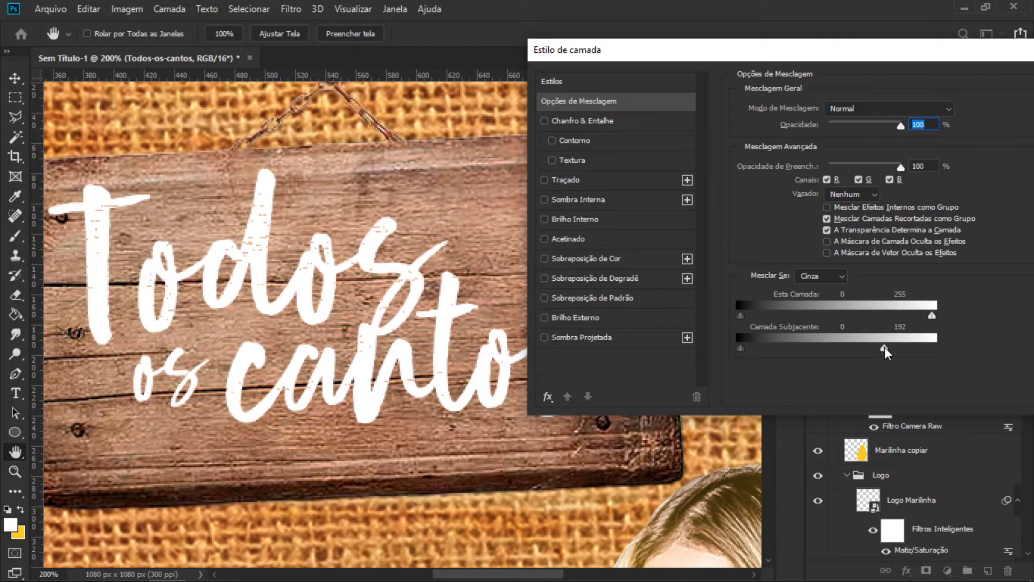
# Step: Split the Underlying Layer white slider to 172/192 so wood grain shows through, then compare in History
pyautogui.moveTo(884, 347)
pyautogui.mouseDown()
pyautogui.moveTo(849, 347)
pyautogui.moveTo(869, 351)
pyautogui.mouseUp()
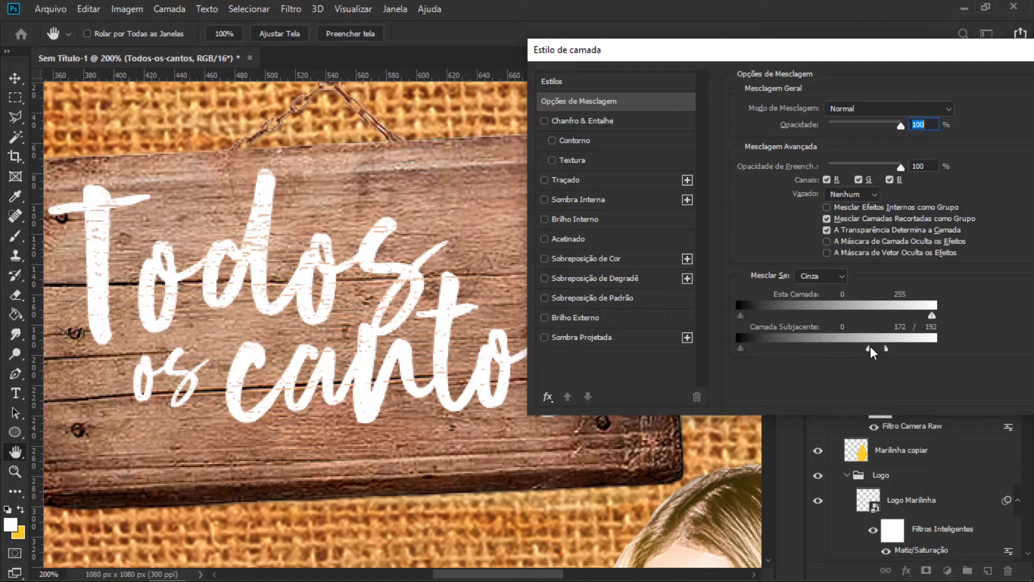
pyautogui.press('Return')
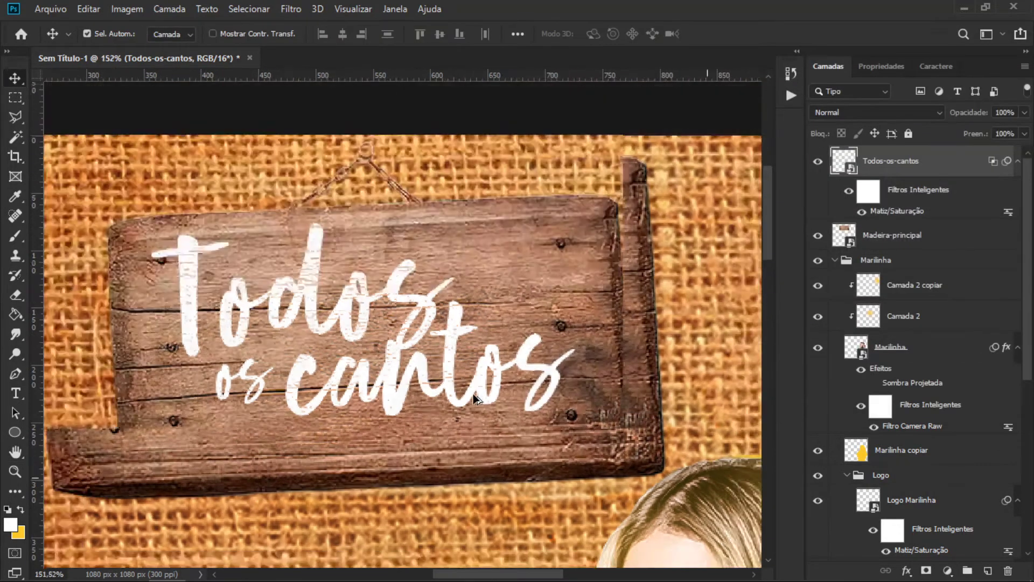
pyautogui.moveTo(771, 322); pyautogui.dragTo(768, 413)
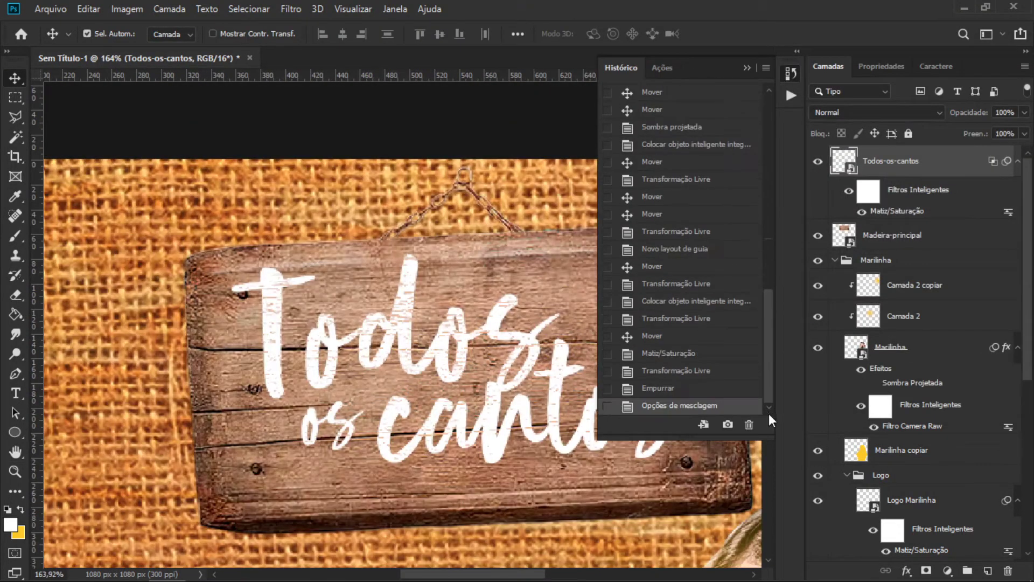
pyautogui.click(668, 387)
pyautogui.click(655, 406)
pyautogui.click(746, 69)
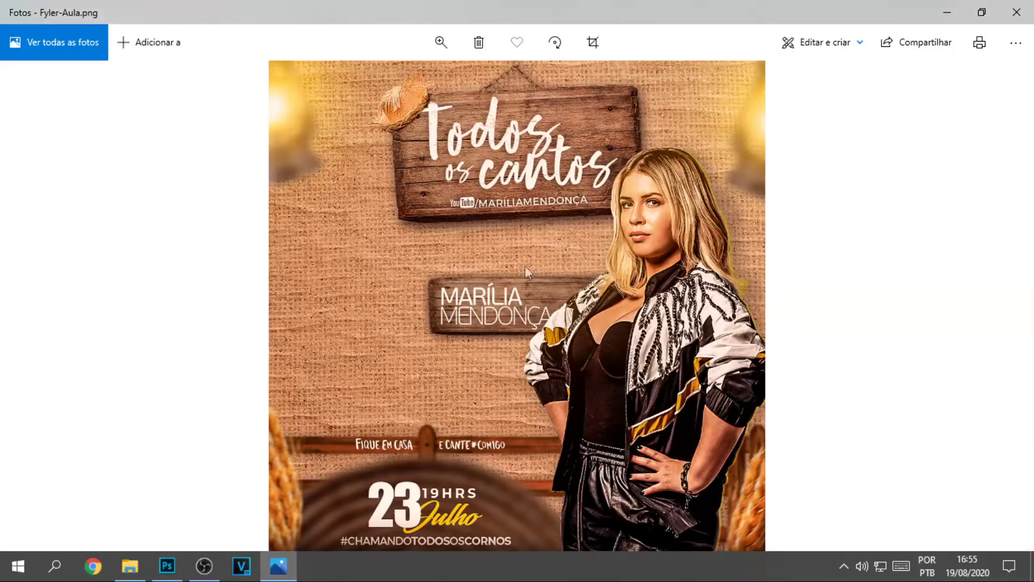
# Step: Minimize the reference flyer and choose Arquivo > Colocar incorporado in Photoshop
pyautogui.click(946, 9)
pyautogui.click(50, 8)
pyautogui.click(122, 296)
pyautogui.scroll(-3, 597, 164)
# Step: Place the Youtube image and turn it white with Hue/Saturation Lightness +100
pyautogui.click(362, 267)
pyautogui.doubleClick(362, 266)
pyautogui.press('Return')
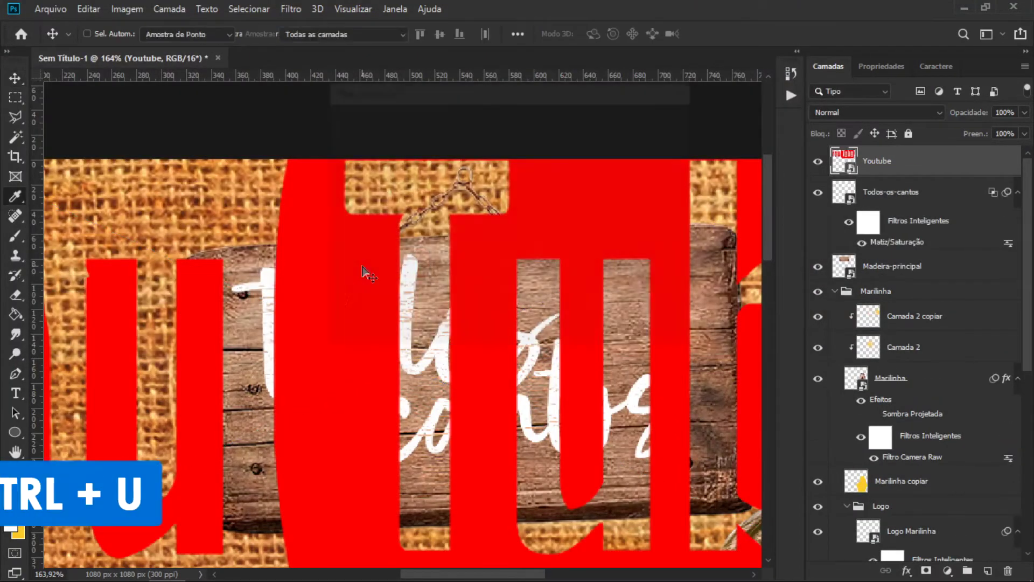
pyautogui.hotkey('ctrl', 'u')
pyautogui.click(545, 268)
pyautogui.press('Return')
# Step: Shrink the YouTube logo and move it beneath 'os cantos' at the sign's lower left
pyautogui.press('v')
pyautogui.scroll(-3, 501, 347)
pyautogui.scroll(-2, 503, 348)
pyautogui.hotkey('ctrl', 't')
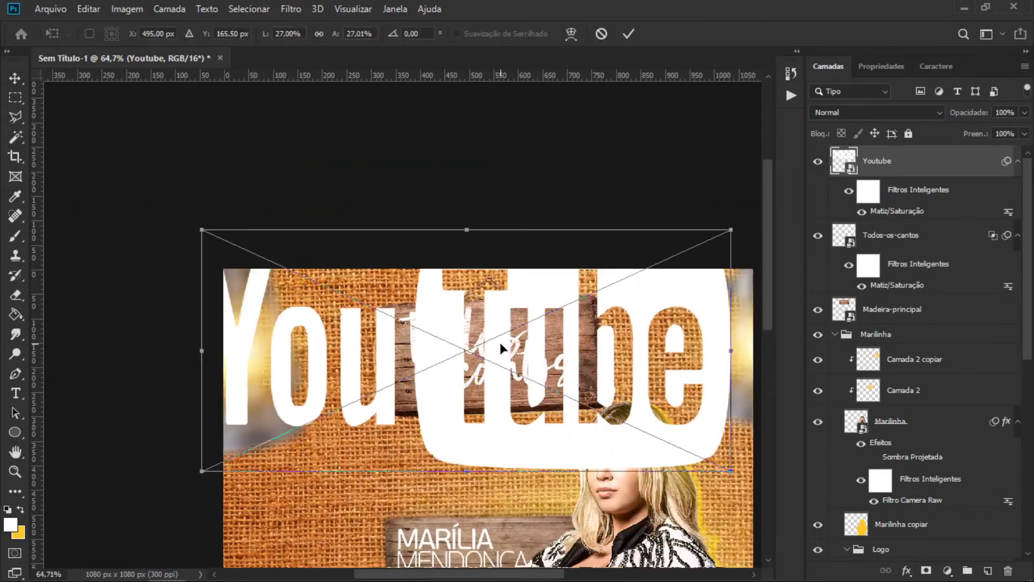
pyautogui.moveTo(200, 231); pyautogui.dragTo(445, 344)
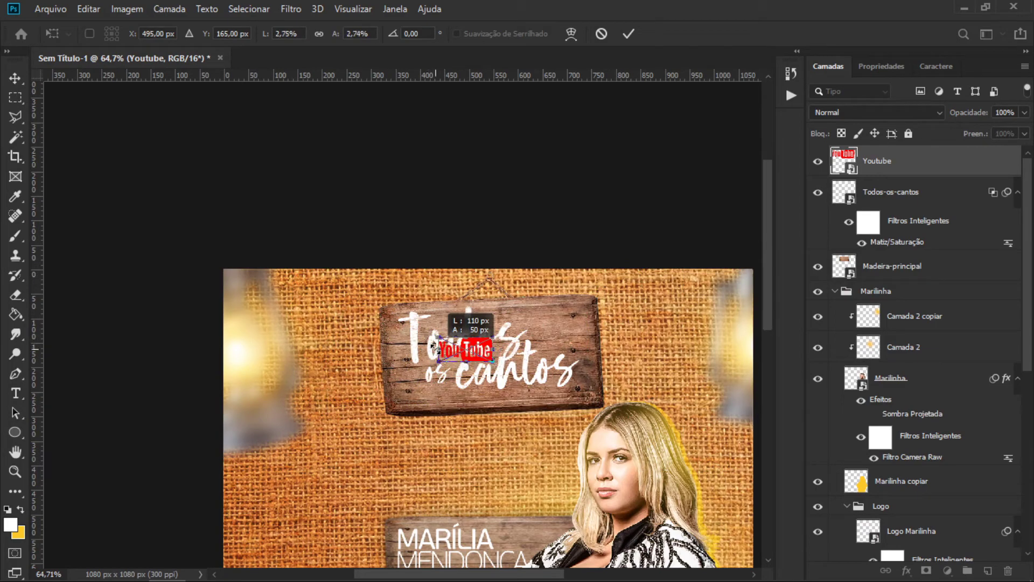
pyautogui.press('Return')
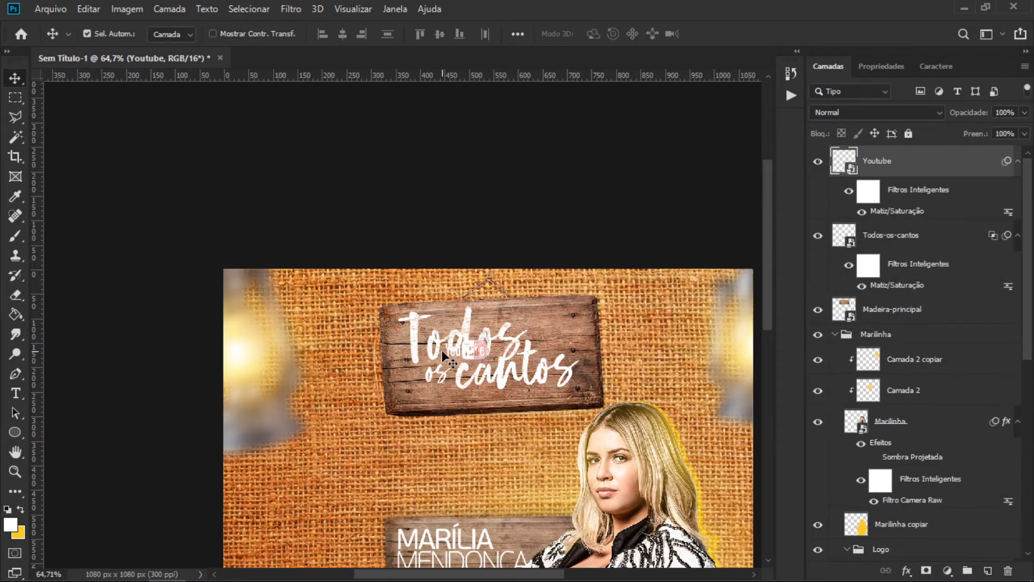
pyautogui.scroll(3, 442, 350)
pyautogui.scroll(1, 499, 355)
pyautogui.moveTo(439, 347); pyautogui.dragTo(408, 453)
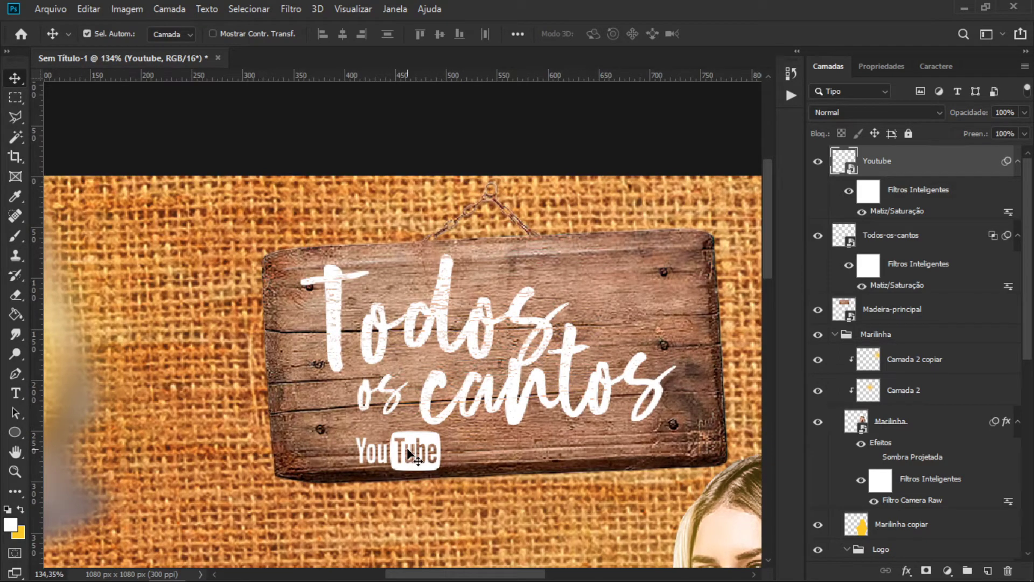
pyautogui.press('t')
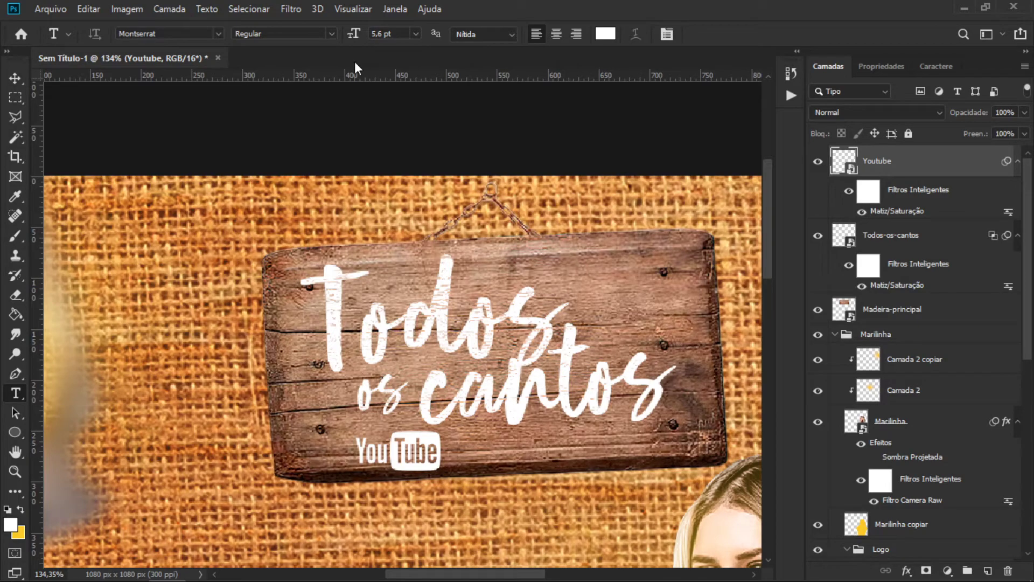
# Step: Set tracking to -20, type MARÍLIAMENDONÇA and move it beside the YouTube logo
pyautogui.click(936, 66)
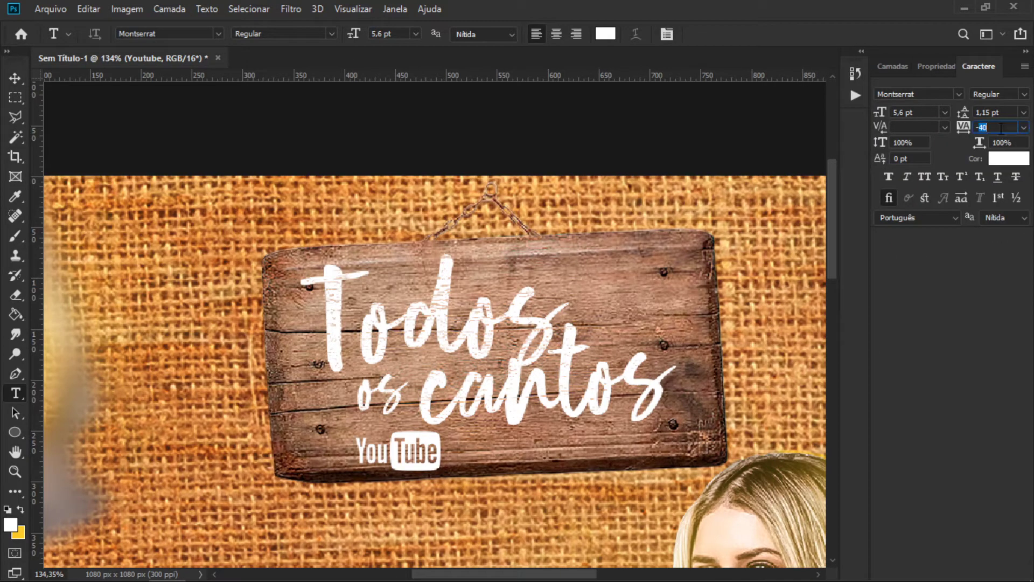
pyautogui.write('-20')
pyautogui.moveTo(831, 246); pyautogui.dragTo(832, 340)
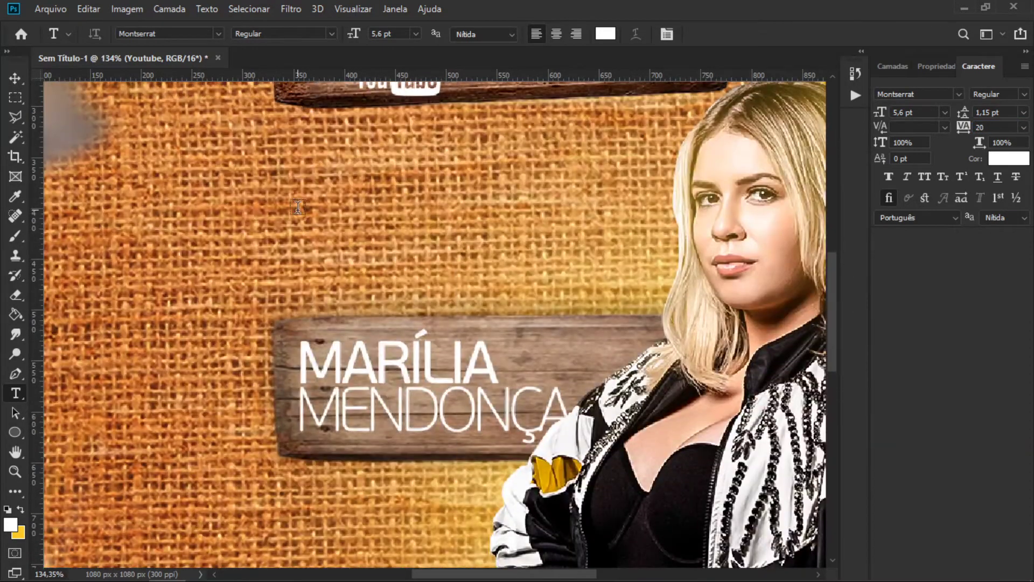
pyautogui.click(297, 207)
pyautogui.write('MARÍLIA')
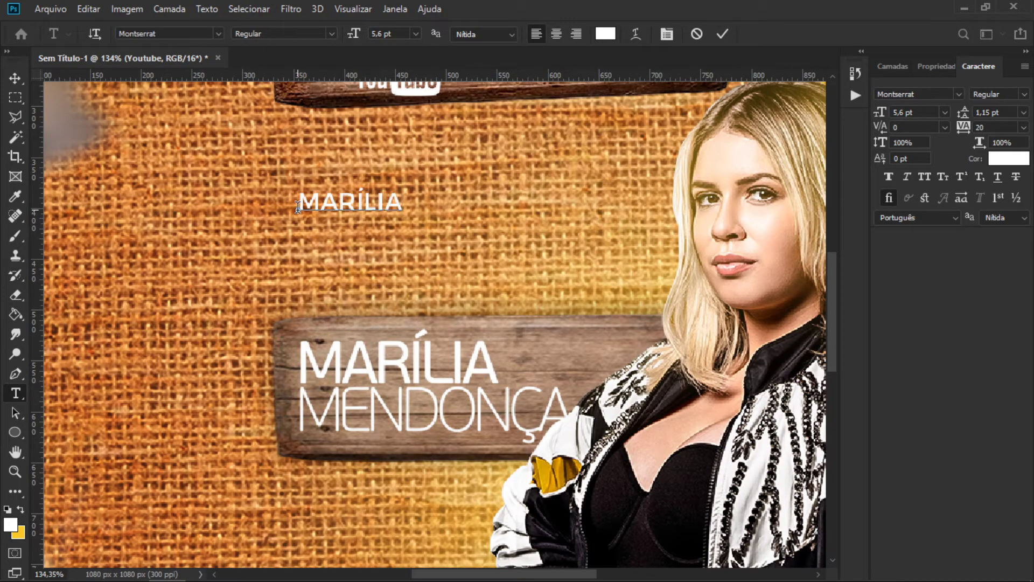
pyautogui.write('MEDO')
pyautogui.write('NÇA')
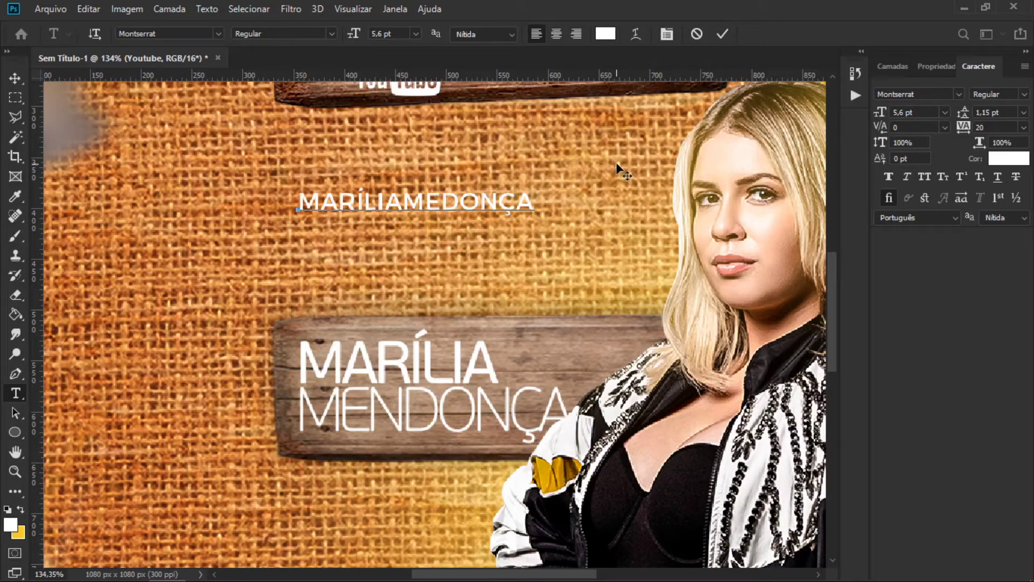
pyautogui.write('N')
pyautogui.click(724, 34)
pyautogui.press('v')
pyautogui.moveTo(468, 199)
pyautogui.mouseDown()
pyautogui.moveTo(302, 415)
pyautogui.moveTo(447, 291)
pyautogui.mouseUp()
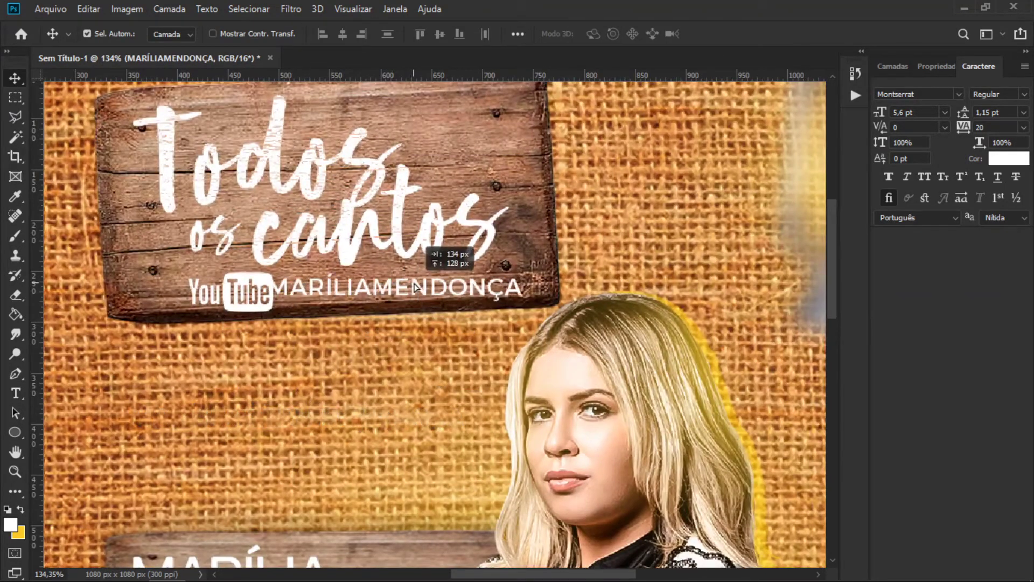
# Step: Add a '/' before MARÍLIA and scale the handle text down to fit the logo
pyautogui.press('t')
pyautogui.click(278, 294)
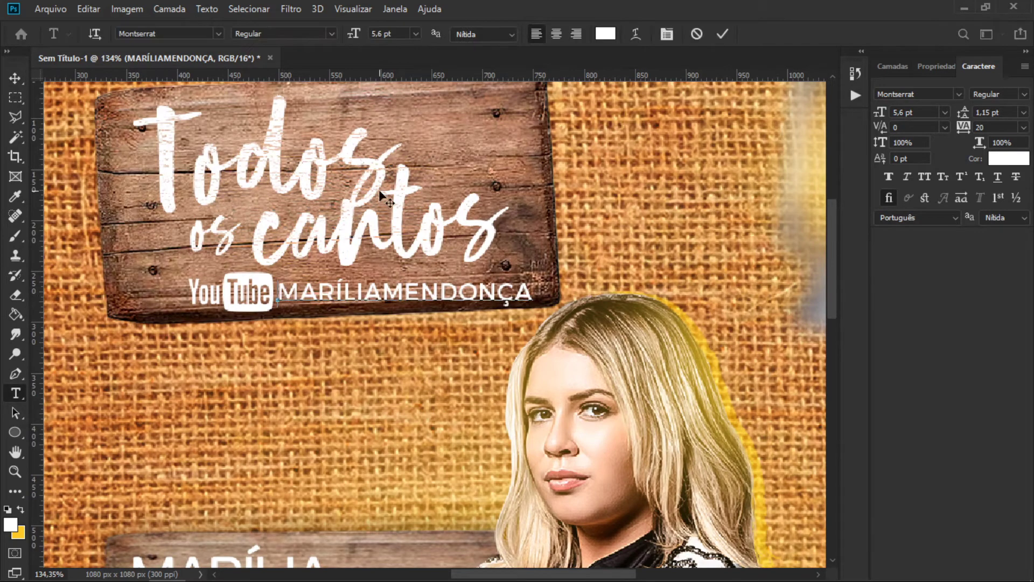
pyautogui.write('/')
pyautogui.click(722, 34)
pyautogui.hotkey('ctrl', 't')
pyautogui.moveTo(539, 278); pyautogui.dragTo(458, 287)
pyautogui.press('Return')
# Step: Scale the YouTube logo to match the text height and nudge the sign slightly right
pyautogui.press('v')
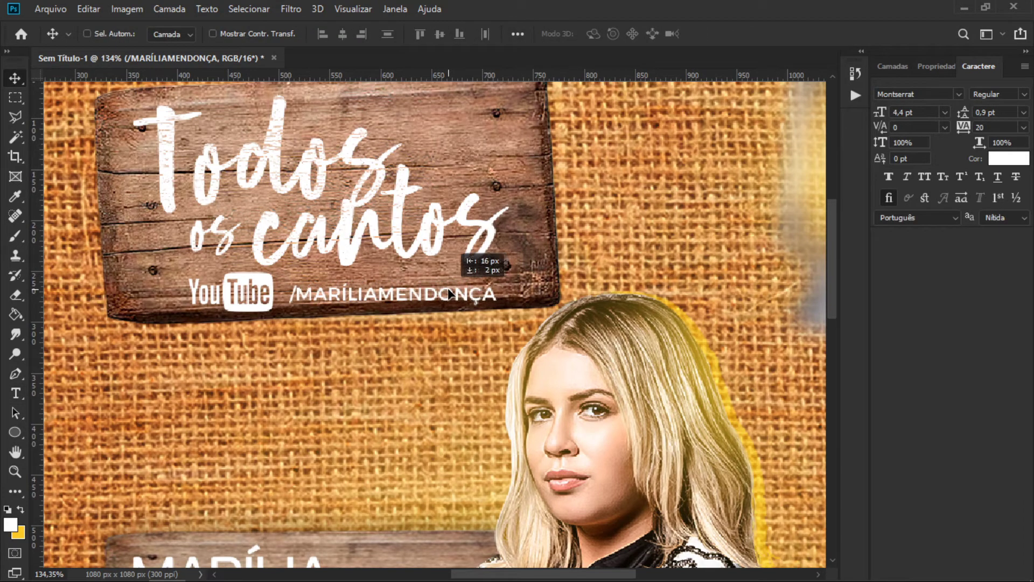
pyautogui.click(256, 291)
pyautogui.hotkey('ctrl', 't')
pyautogui.moveTo(273, 271); pyautogui.dragTo(259, 273)
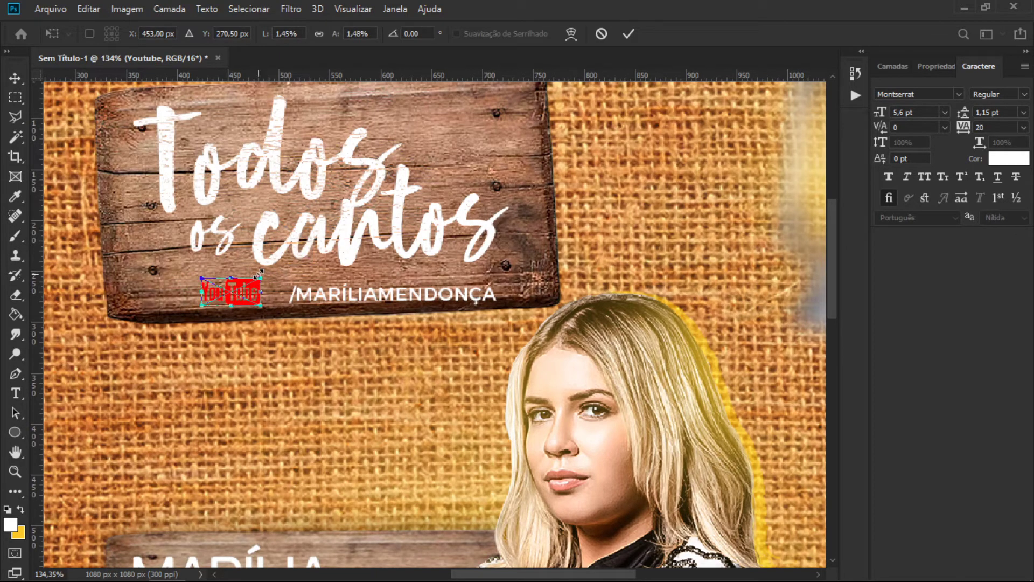
pyautogui.press('Return')
pyautogui.moveTo(254, 294); pyautogui.dragTo(294, 293)
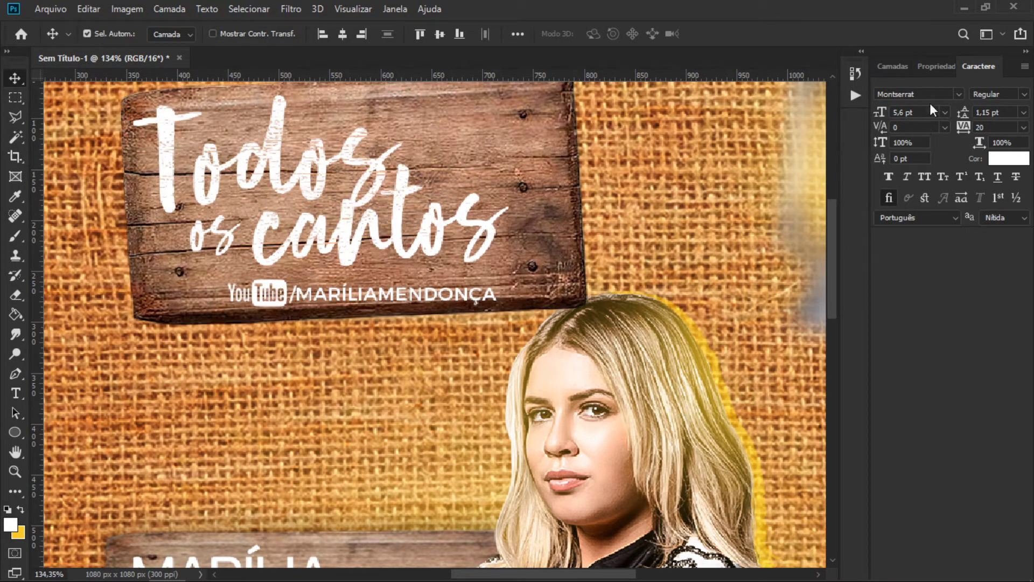
# Step: Vertically centre the handle text with the logo and group them as 'yt'
pyautogui.click(885, 70)
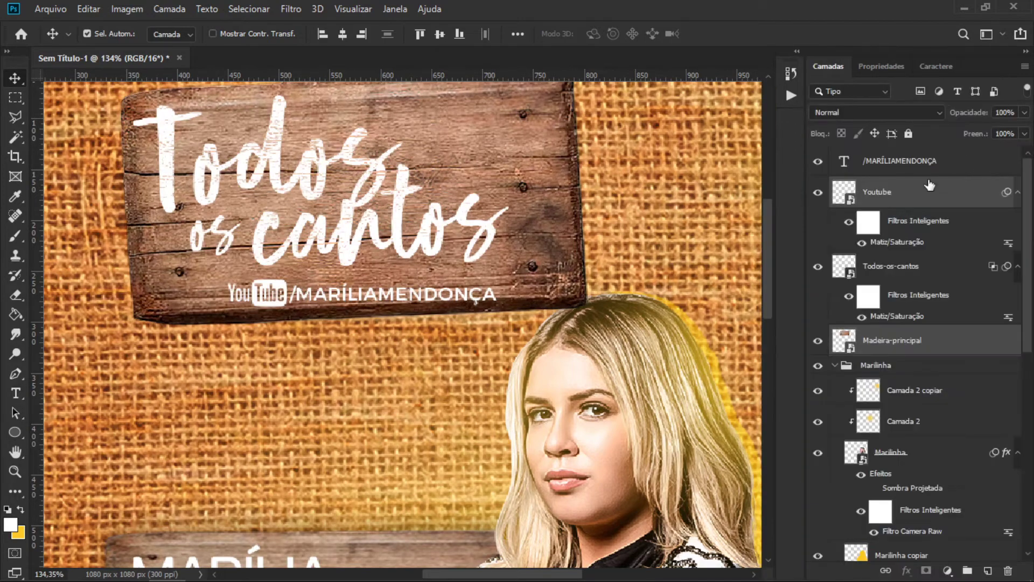
pyautogui.click(905, 195)
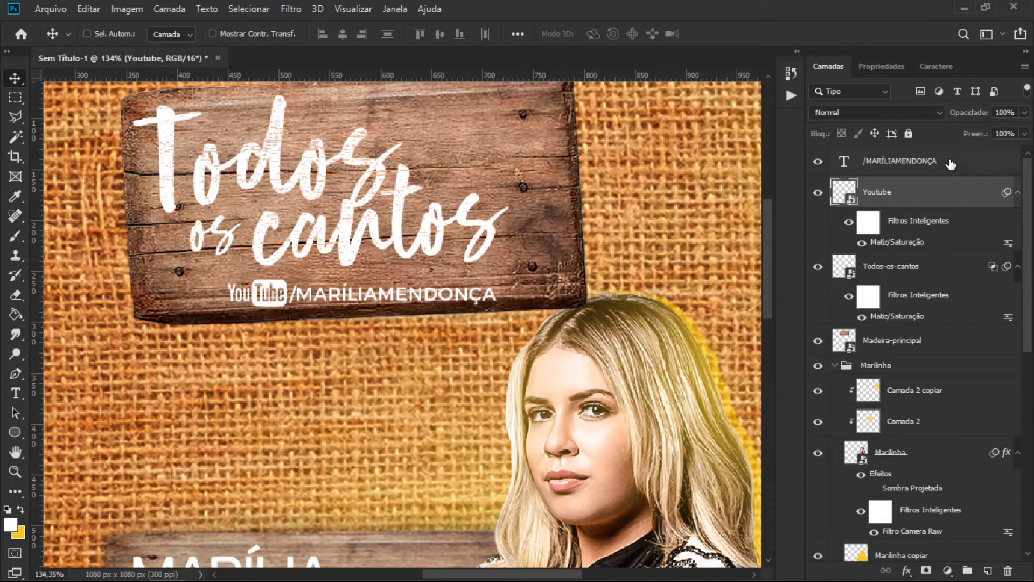
pyautogui.keyDown('ctrl'); pyautogui.click(946, 171); pyautogui.keyUp('ctrl')
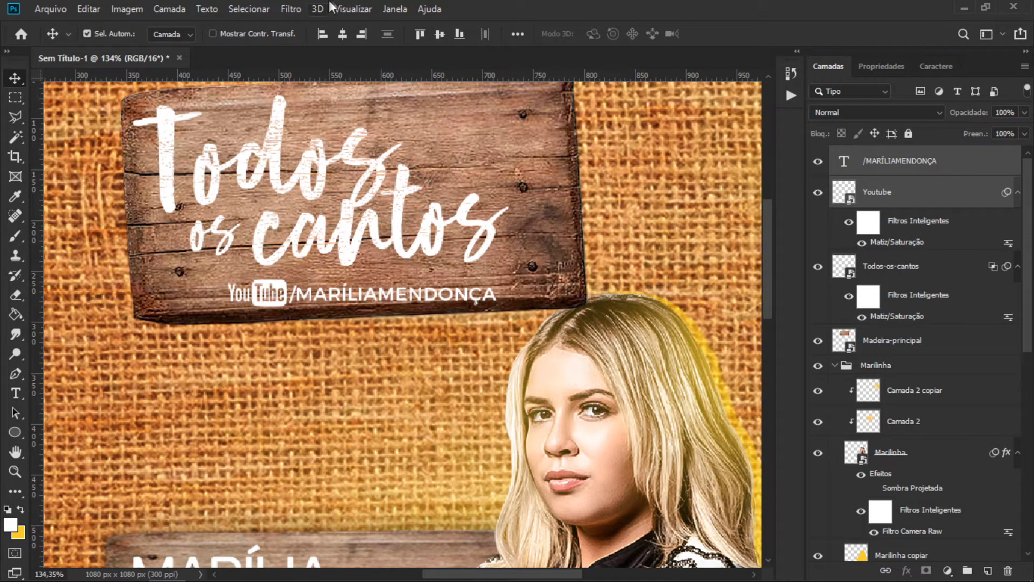
pyautogui.click(441, 33)
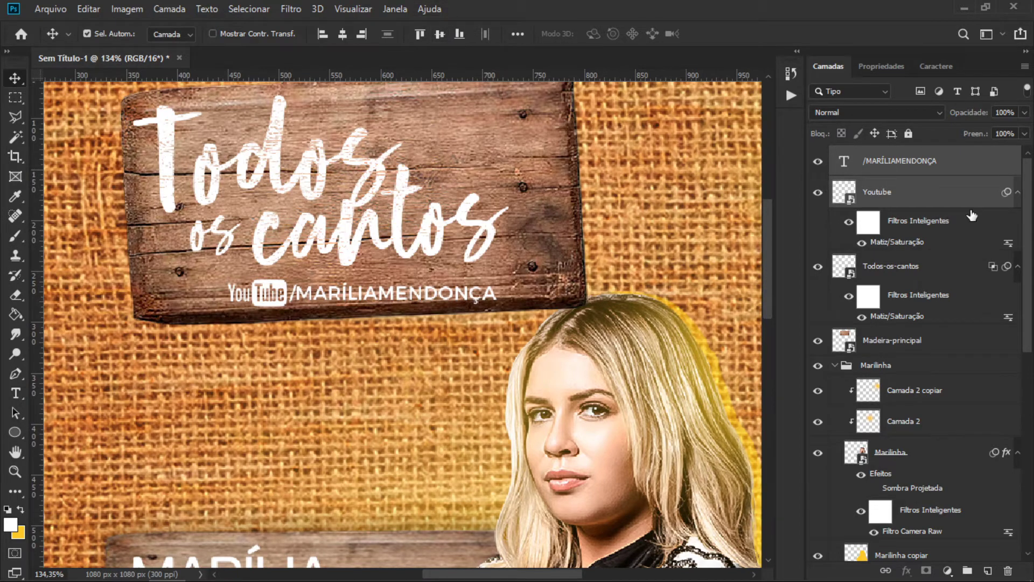
pyautogui.hotkey('ctrl', 'g')
pyautogui.doubleClick(872, 155)
pyautogui.write('yt')
pyautogui.press('Return')
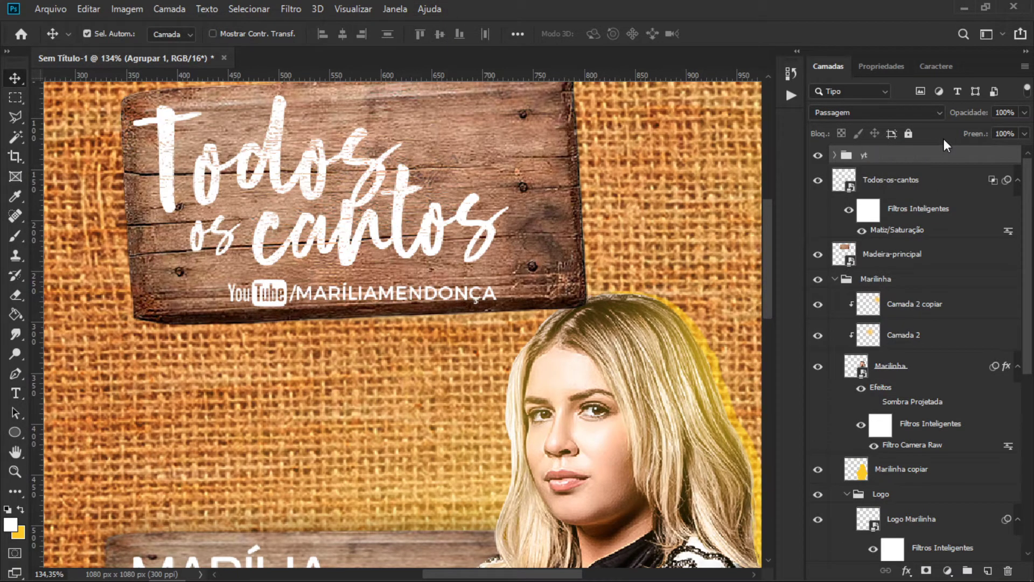
# Step: Rotate the yt group to tilt it in line with the sign
pyautogui.hotkey('ctrl', 't')
pyautogui.moveTo(345, 332); pyautogui.dragTo(420, 313)
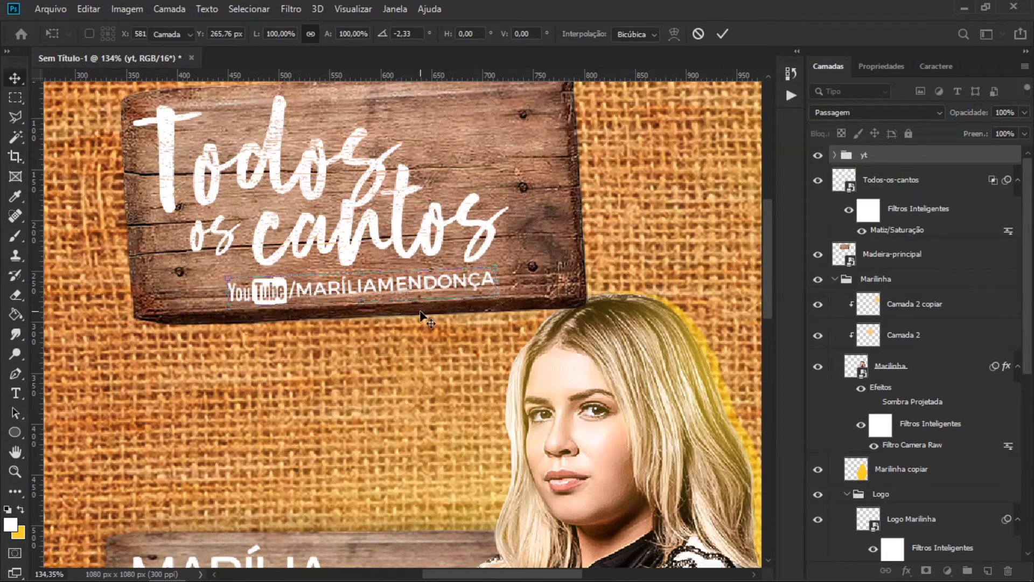
pyautogui.press('Return')
pyautogui.scroll(-2, 492, 356)
pyautogui.scroll(-2, 493, 356)
pyautogui.scroll(-2, 493, 357)
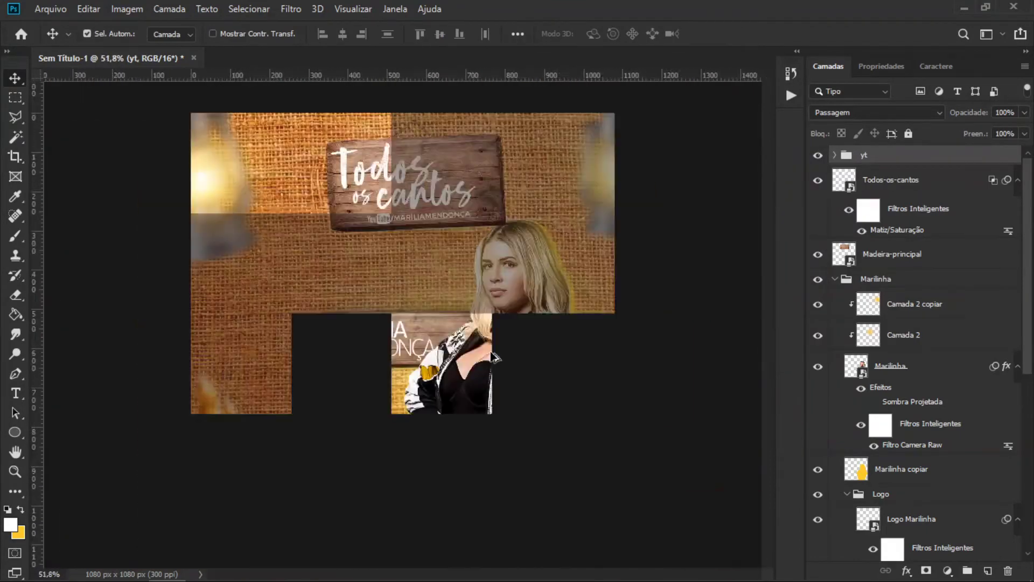
pyautogui.scroll(-1, 492, 356)
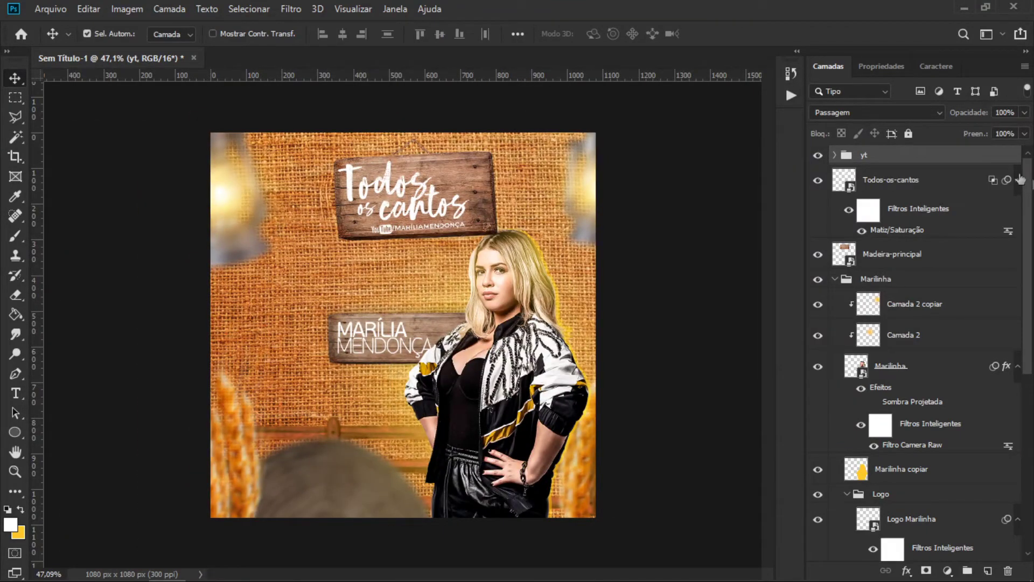
# Step: Group the sign, title and YouTube line as 'Madeira principal'
pyautogui.keyDown('shift'); pyautogui.click(922, 261); pyautogui.keyUp('shift')
pyautogui.hotkey('ctrl', 'g')
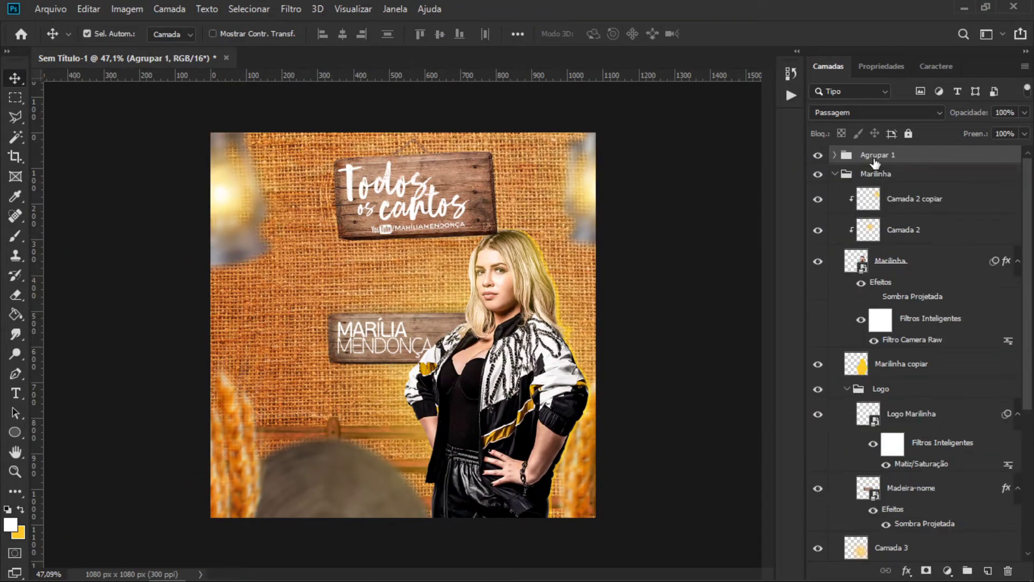
pyautogui.write('Madeira princip')
pyautogui.write('al')
pyautogui.press('Return')
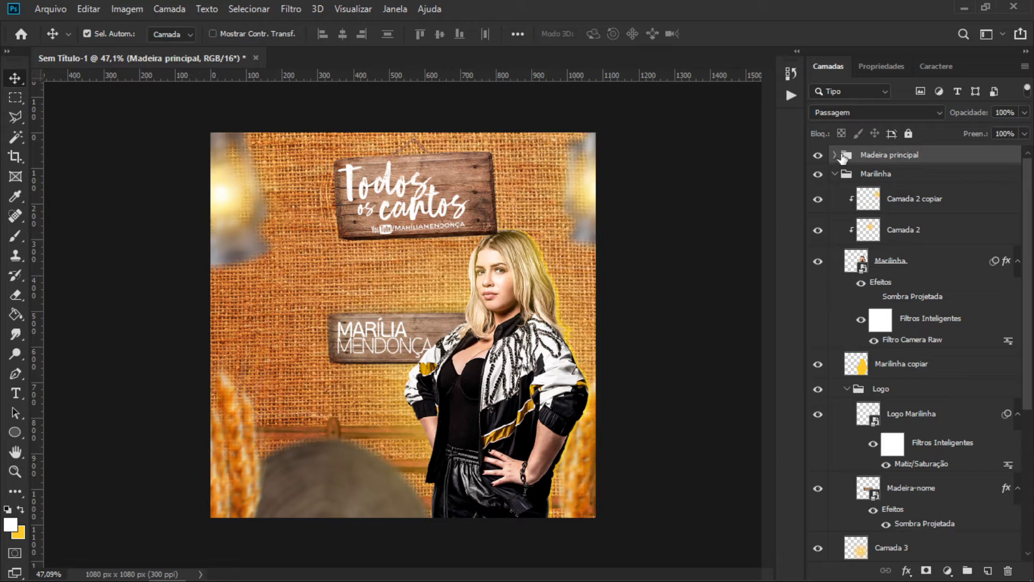
# Step: Horizontally centre the 'Todos os cantos' title and the yt line on the wooden board
pyautogui.click(834, 156)
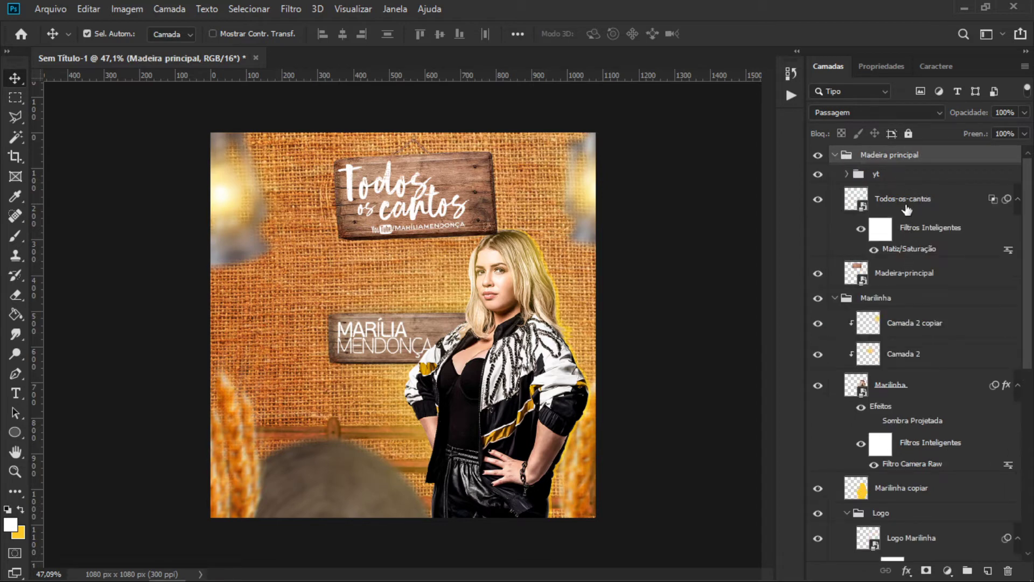
pyautogui.click(906, 208)
pyautogui.keyDown('ctrl'); pyautogui.click(952, 285); pyautogui.keyUp('ctrl')
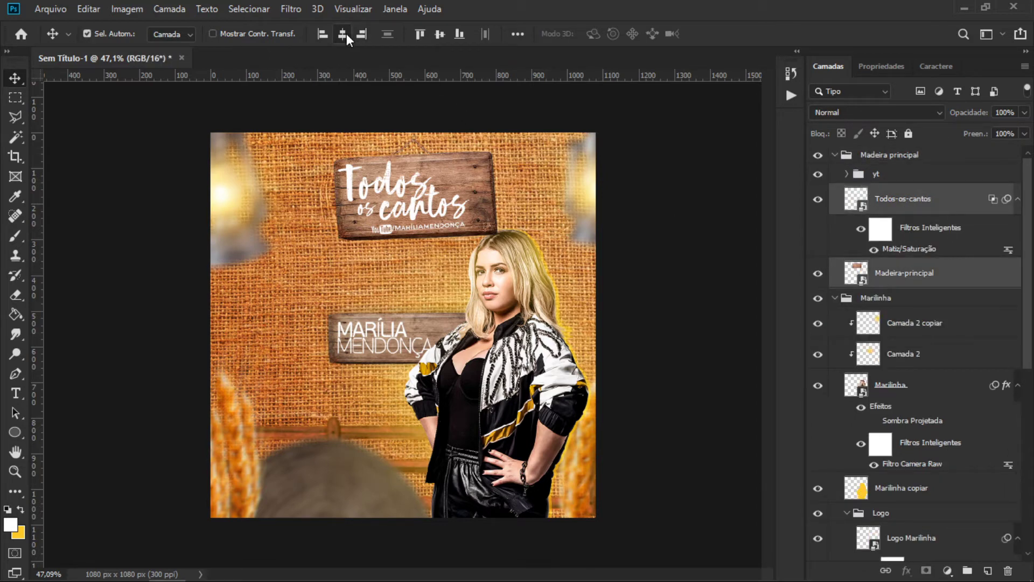
pyautogui.click(348, 35)
pyautogui.click(910, 179)
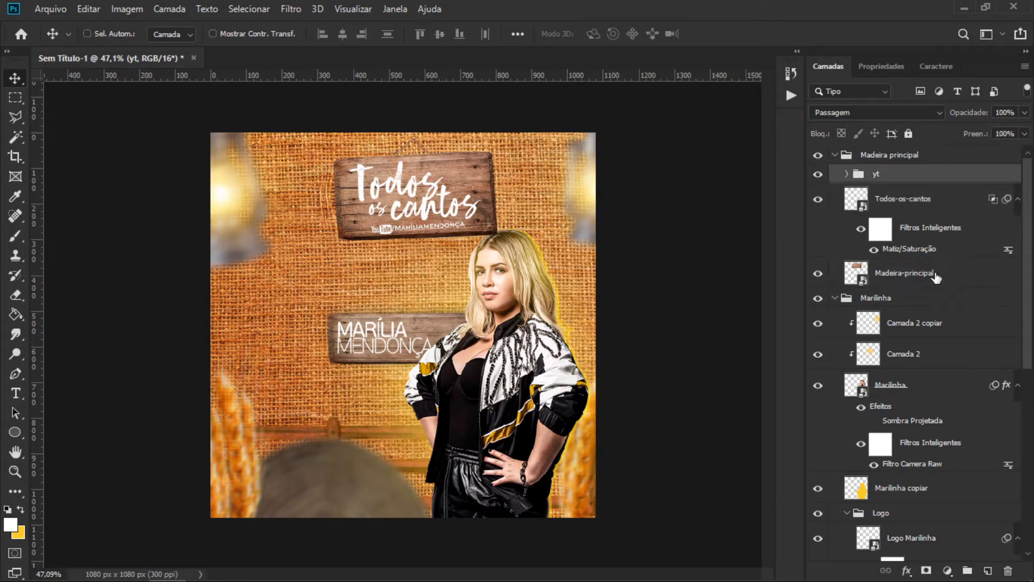
pyautogui.click(340, 34)
# Step: Tilt the YouTube line a further 0.3° and fit the whole flyer on screen
pyautogui.scroll(3, 415, 243)
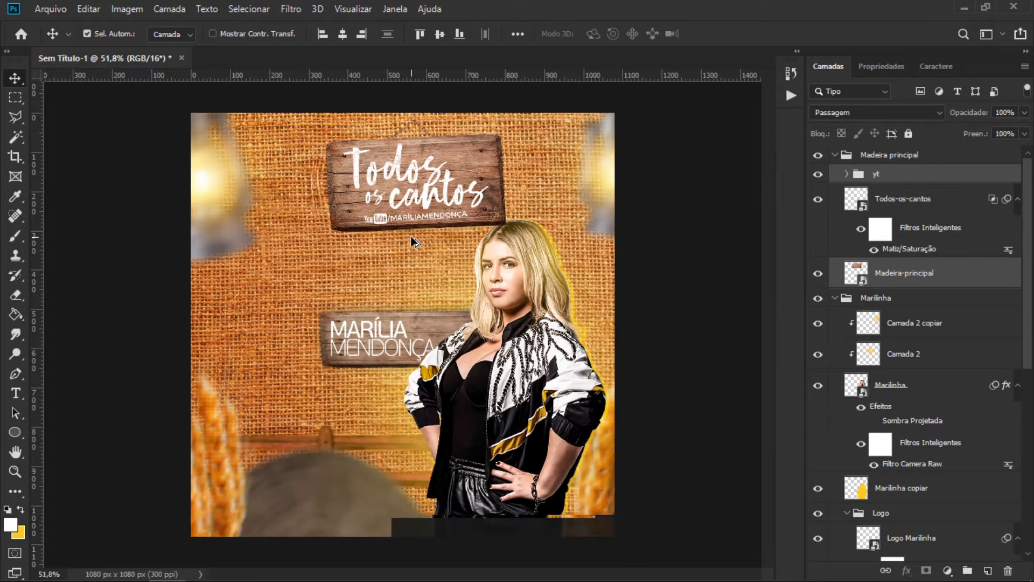
pyautogui.click(951, 180)
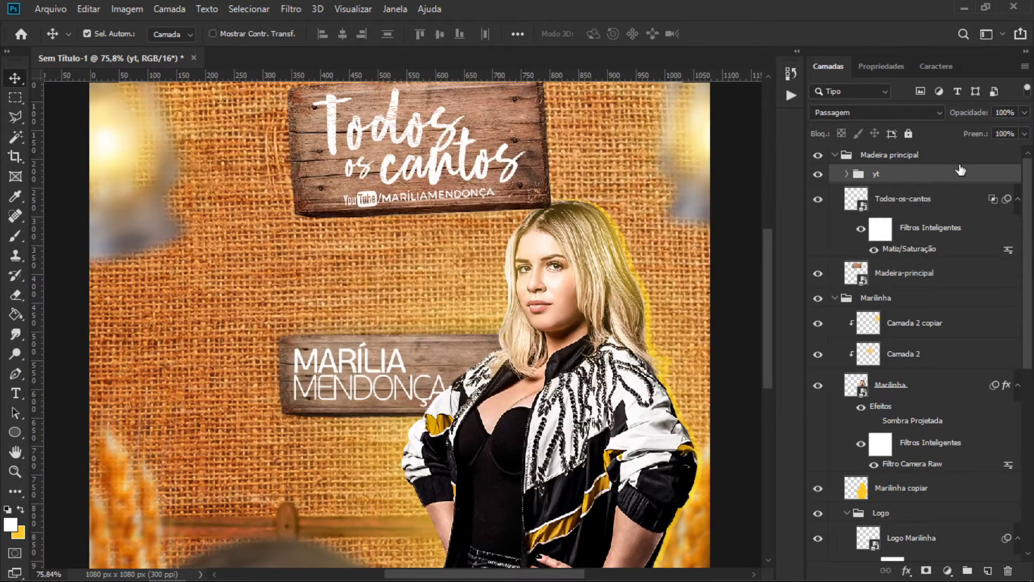
pyautogui.hotkey('ctrl', 't')
pyautogui.moveTo(520, 187); pyautogui.dragTo(516, 188)
pyautogui.press('Return')
pyautogui.hotkey('ctrl', '-')
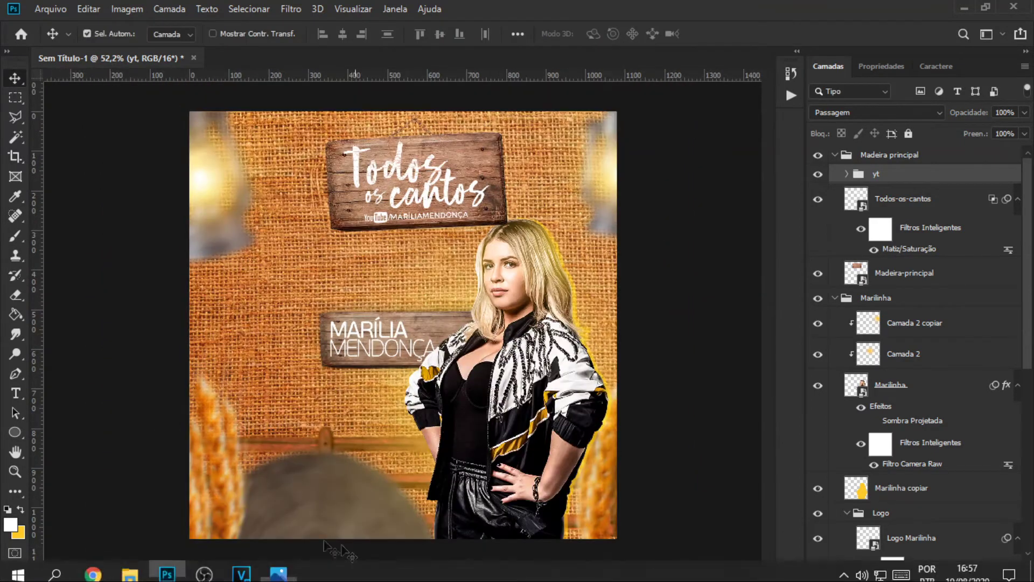
pyautogui.click(278, 565)
# Step: Place the Chapeu-de-Palha2 straw hat image and move it onto the sign's top-left corner
pyautogui.click(947, 12)
pyautogui.click(50, 9)
pyautogui.click(184, 284)
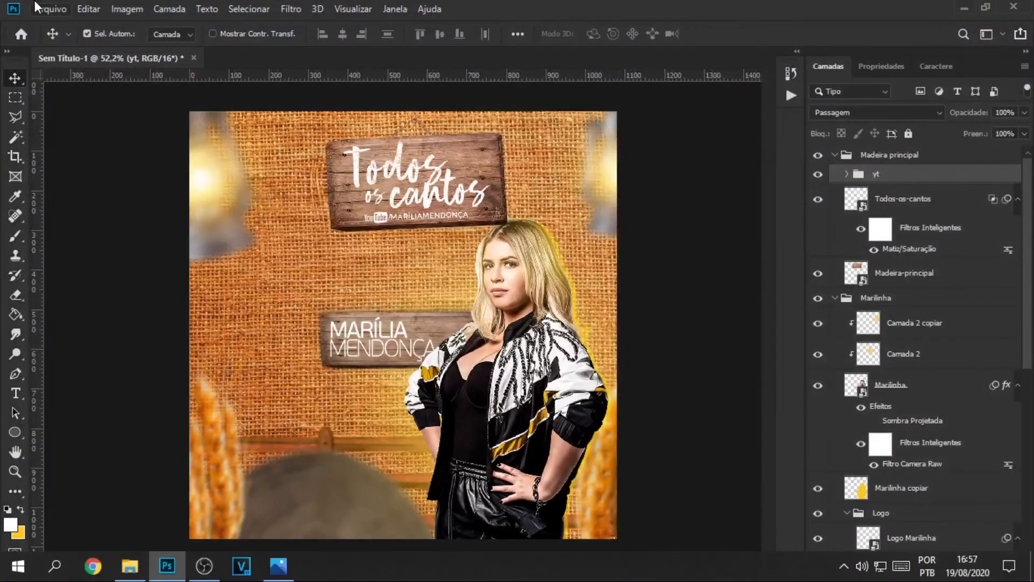
pyautogui.click(50, 8)
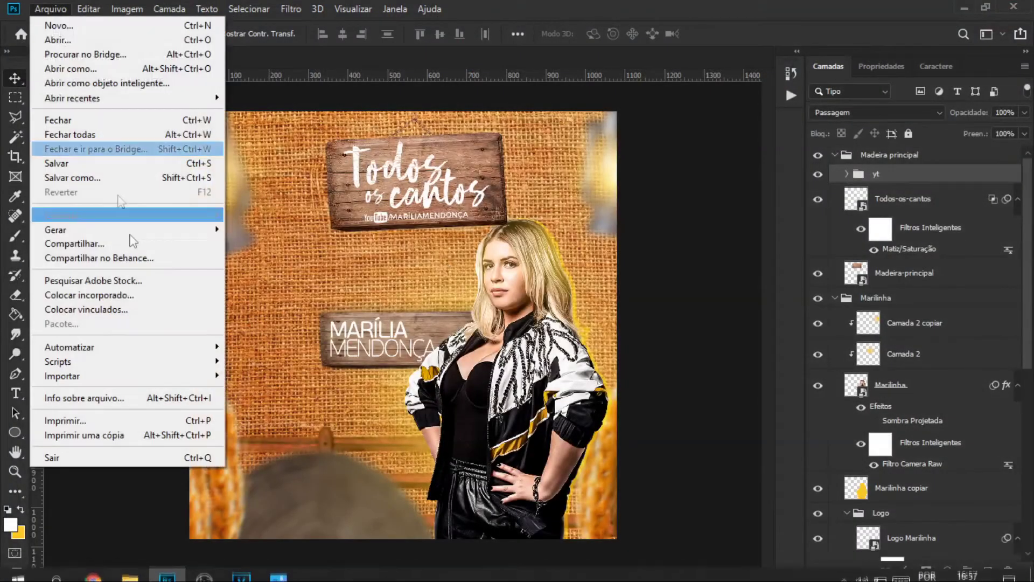
pyautogui.click(109, 295)
pyautogui.click(693, 337)
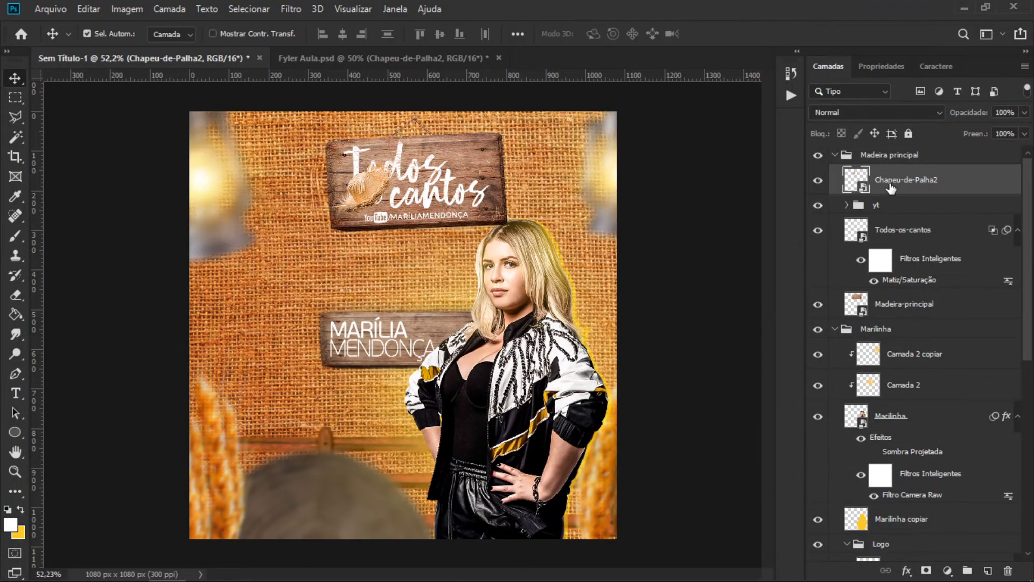
pyautogui.moveTo(375, 188); pyautogui.dragTo(332, 139)
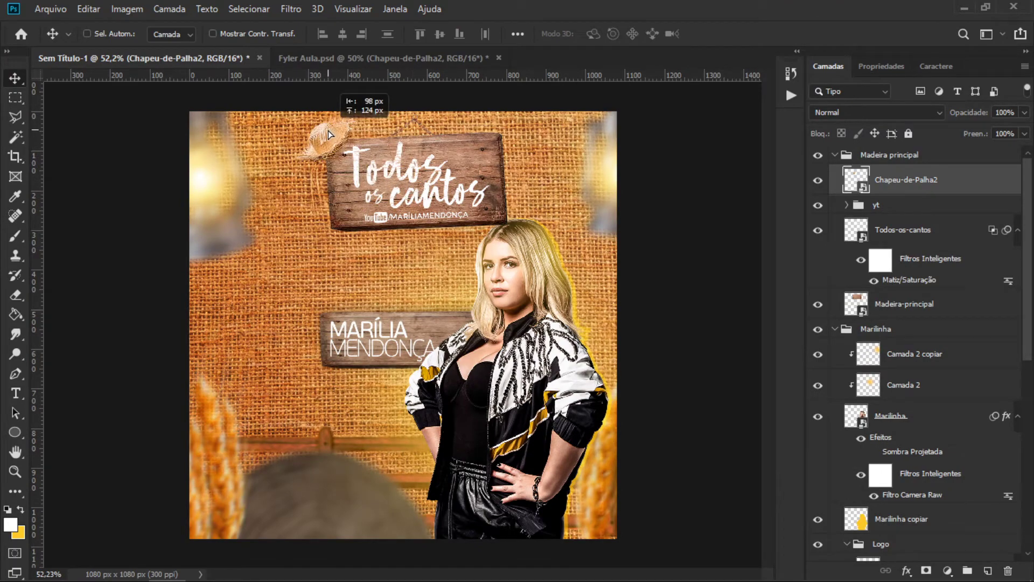
pyautogui.scroll(5, 337, 141)
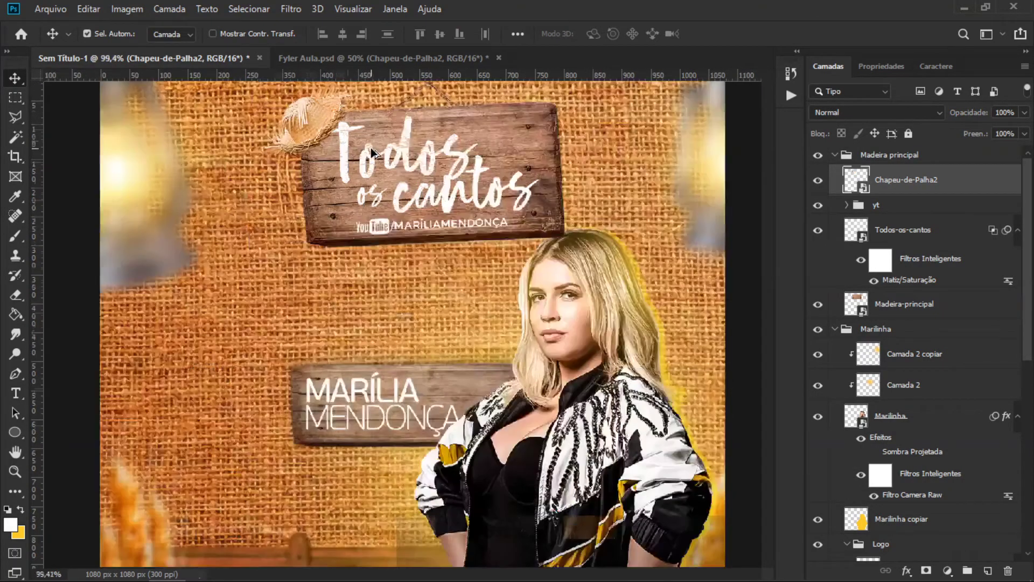
pyautogui.scroll(2, 340, 143)
pyautogui.scroll(2, 341, 142)
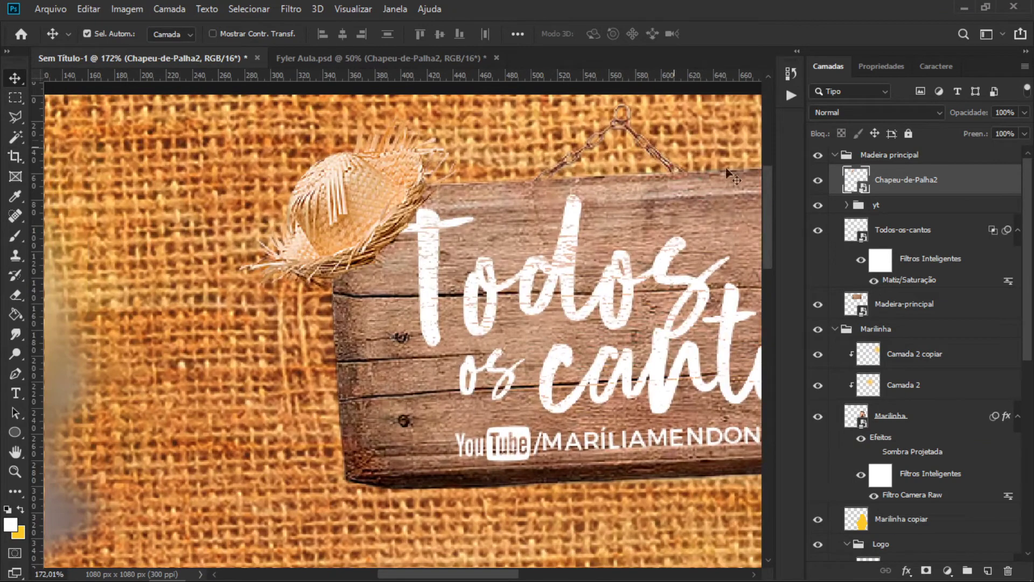
# Step: On a new layer beneath the hat, paint a black shadow under the brim with a size-29 brush
pyautogui.click(986, 571)
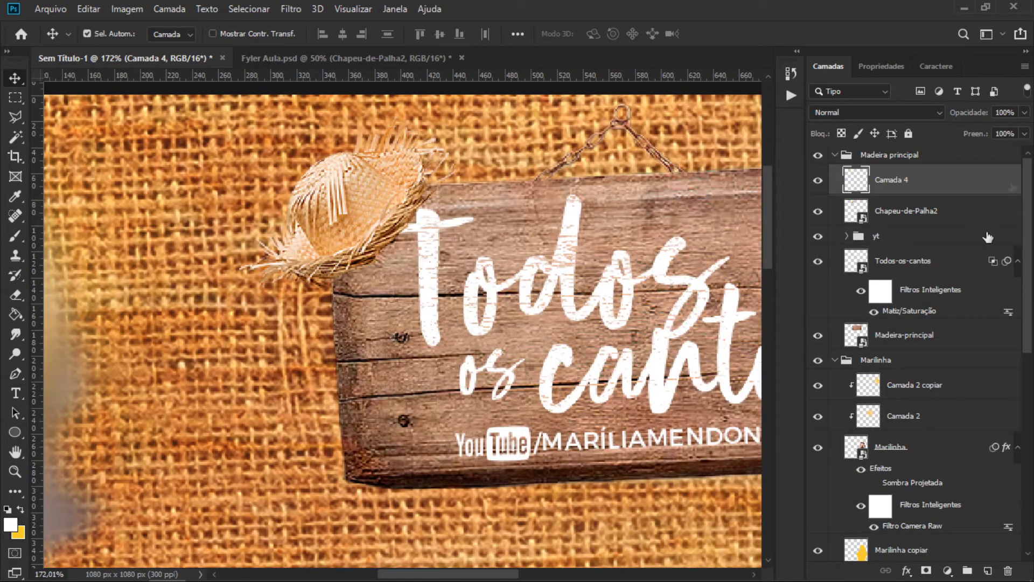
pyautogui.moveTo(949, 193); pyautogui.dragTo(946, 224)
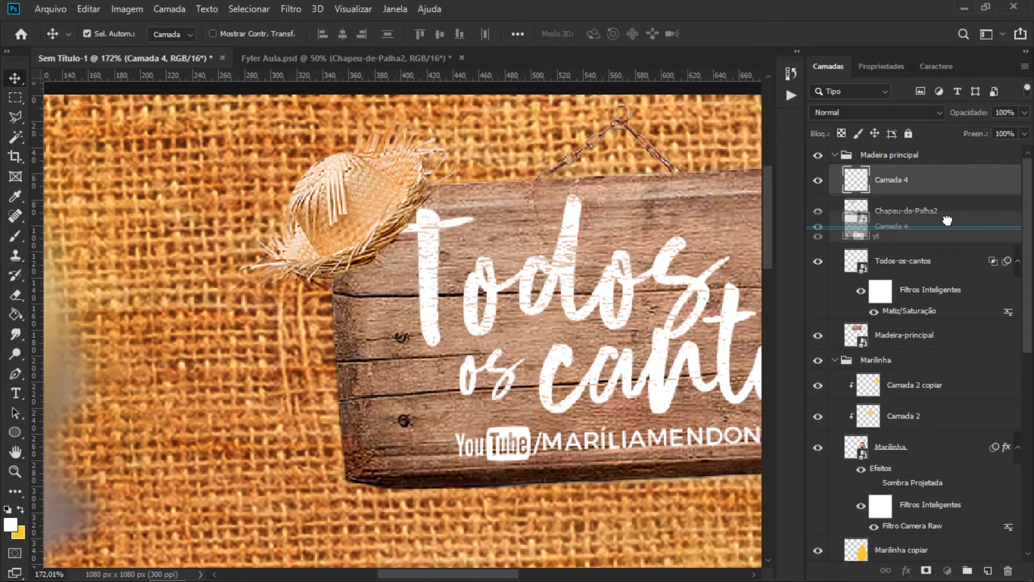
pyautogui.press('b')
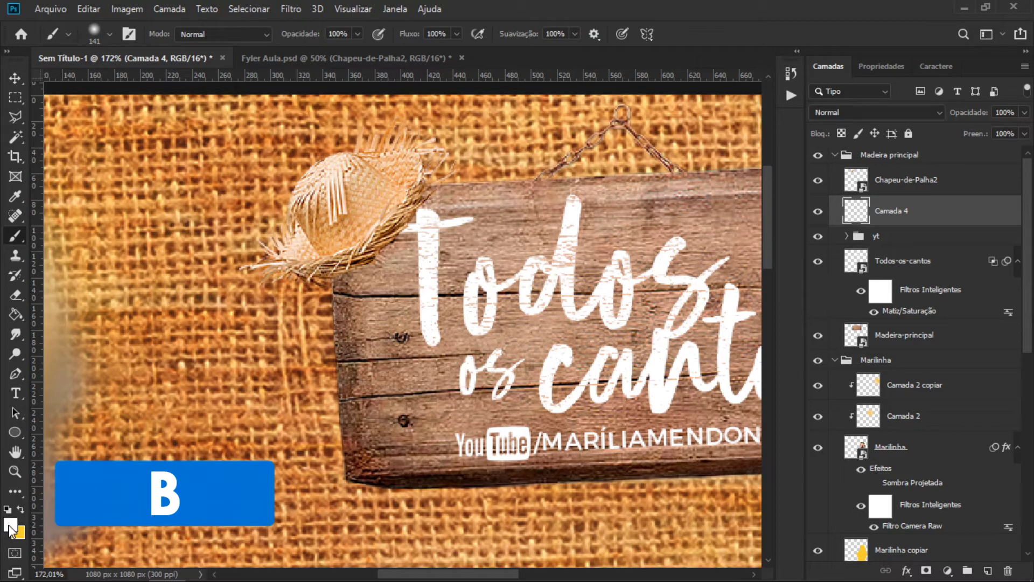
pyautogui.click(10, 525)
pyautogui.write('000000')
pyautogui.press('Return')
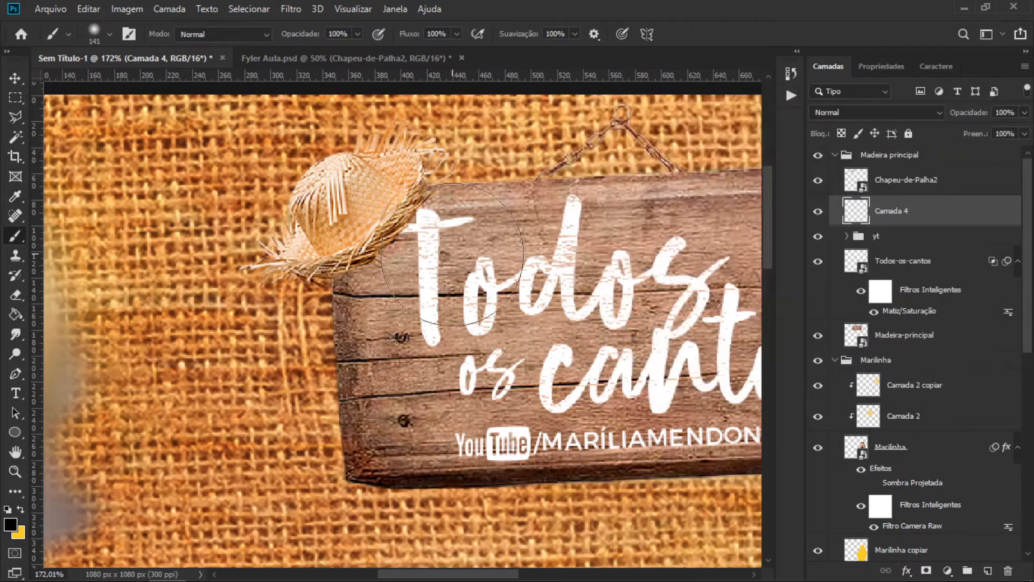
pyautogui.moveTo(452, 255); pyautogui.dragTo(367, 273)
pyautogui.scroll(2, 336, 240)
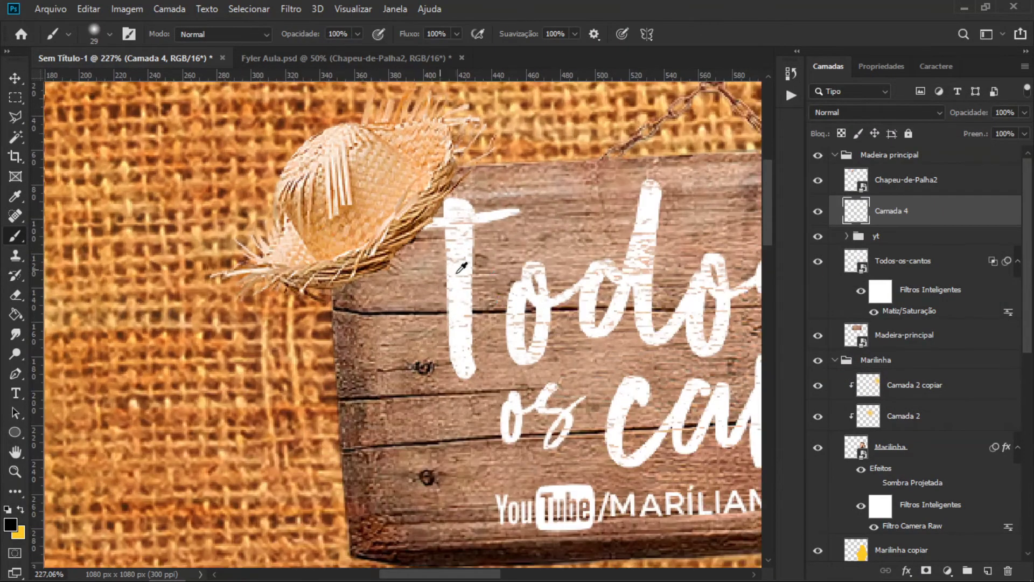
pyautogui.moveTo(339, 269)
pyautogui.mouseDown()
pyautogui.moveTo(430, 209)
pyautogui.moveTo(459, 149)
pyautogui.moveTo(474, 186)
pyautogui.mouseUp()
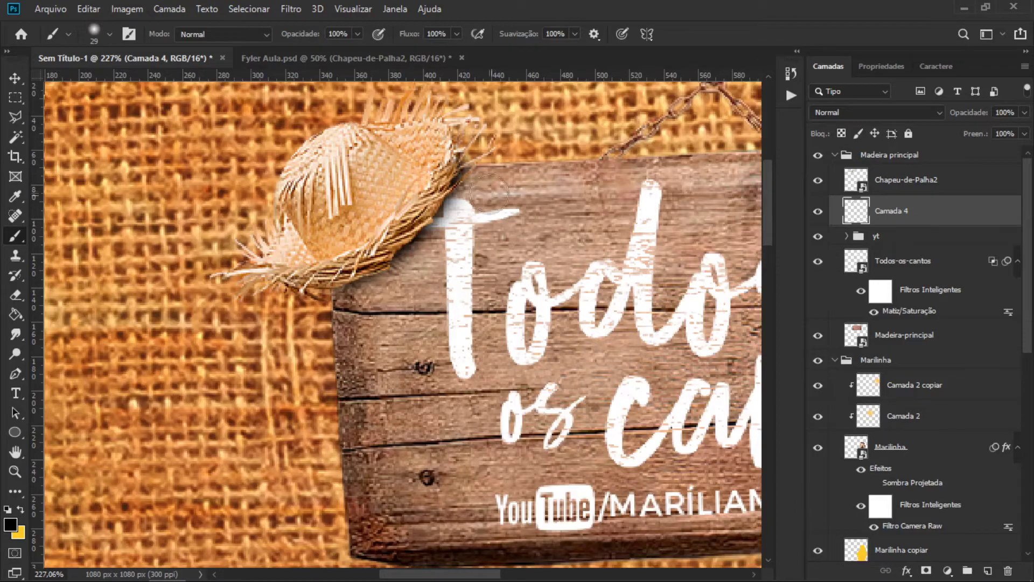
# Step: Select Chapeu-de-Palha2 and Camada 4 and group them as 'Chapeuzin'
pyautogui.press('v')
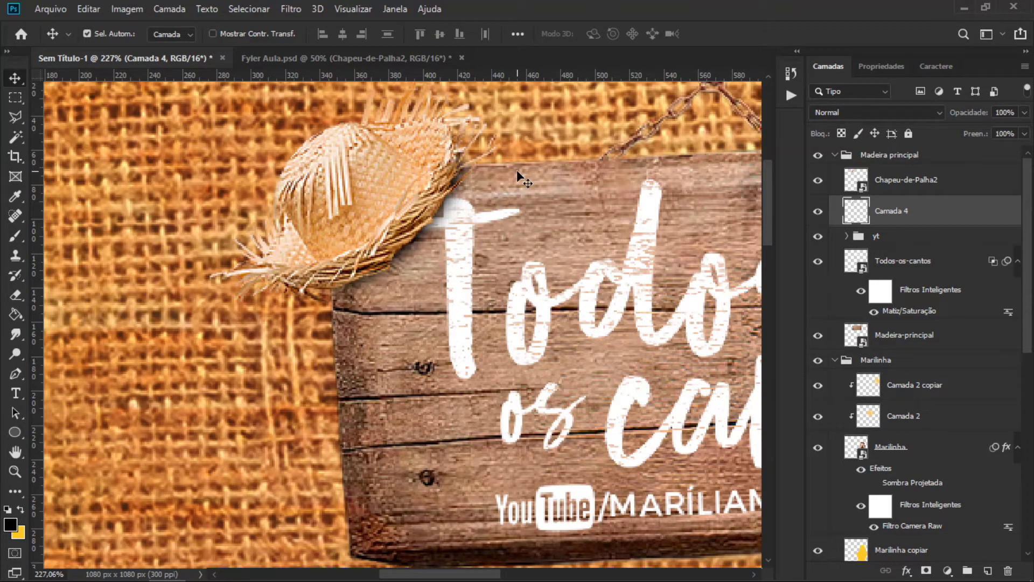
pyautogui.scroll(-2, 516, 170)
pyautogui.scroll(-2, 516, 170)
pyautogui.scroll(-1, 516, 170)
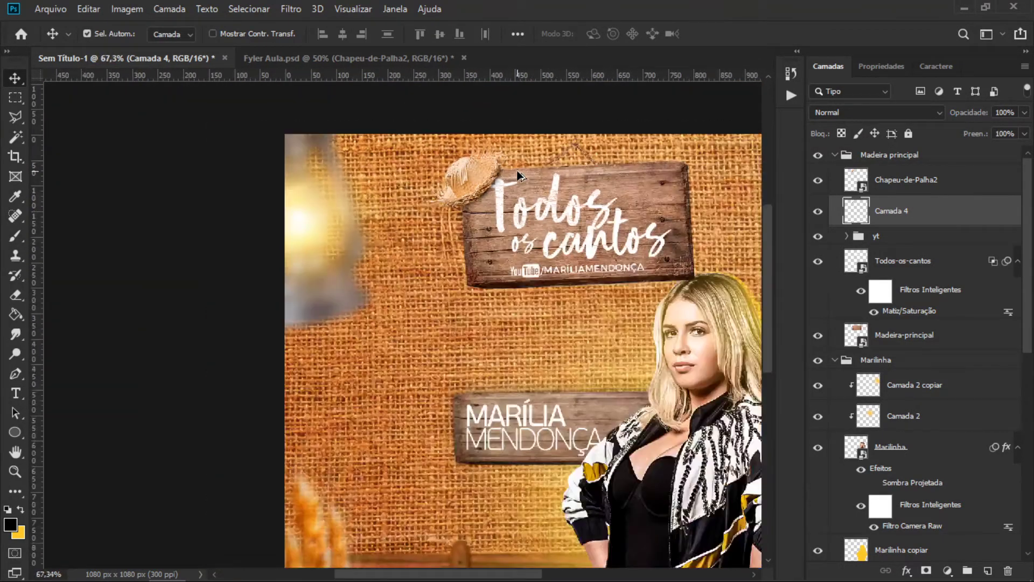
pyautogui.scroll(-1, 516, 170)
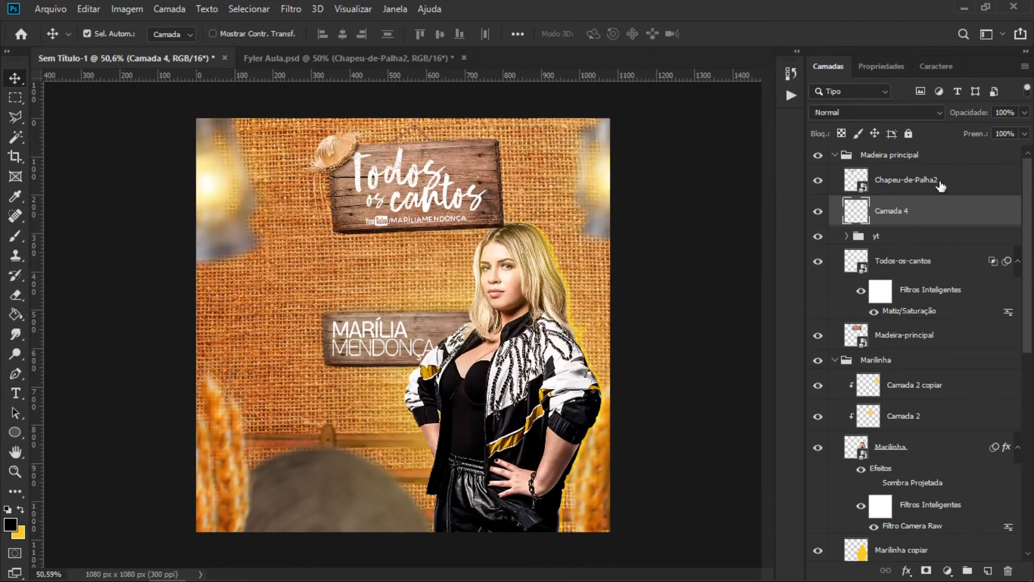
pyautogui.keyDown('shift'); pyautogui.click(940, 186); pyautogui.keyUp('shift')
pyautogui.hotkey('ctrl', 'g')
pyautogui.doubleClick(896, 174)
pyautogui.write('Ch')
pyautogui.press('Return')
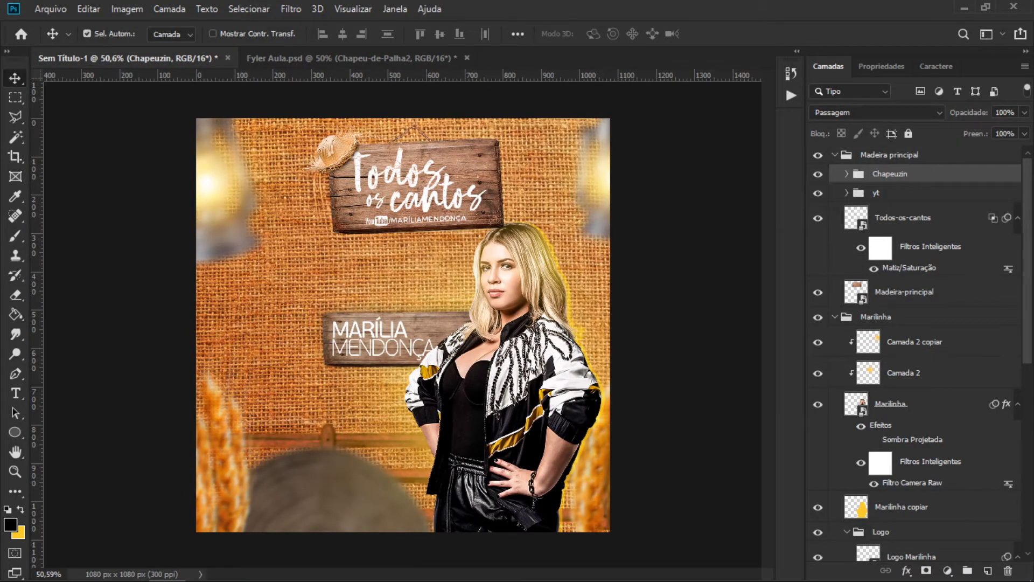
# Step: Toggle the YouTube line's visibility to check it and collapse the Madeira principal group
pyautogui.click(818, 193)
pyautogui.click(835, 154)
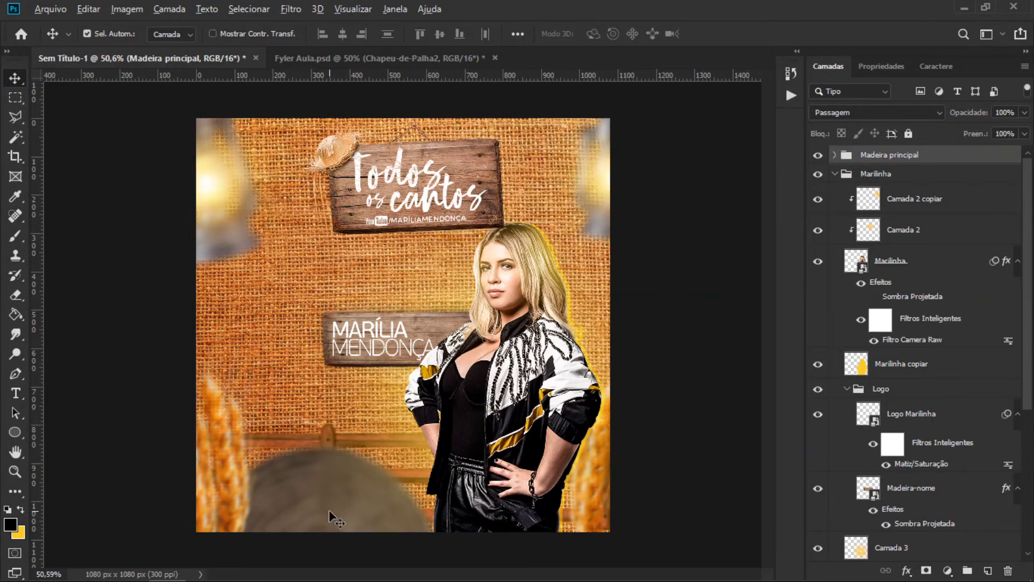
pyautogui.scroll(5, 328, 510)
pyautogui.scroll(2, 358, 422)
pyautogui.press('t')
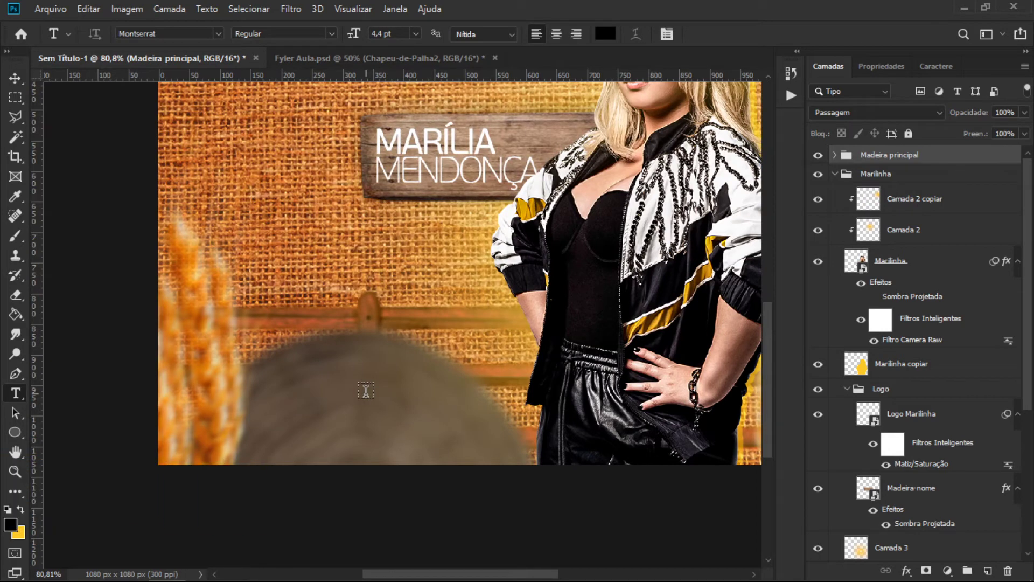
# Step: Type '23' at the flyer's lower left in the Impact font
pyautogui.click(281, 429)
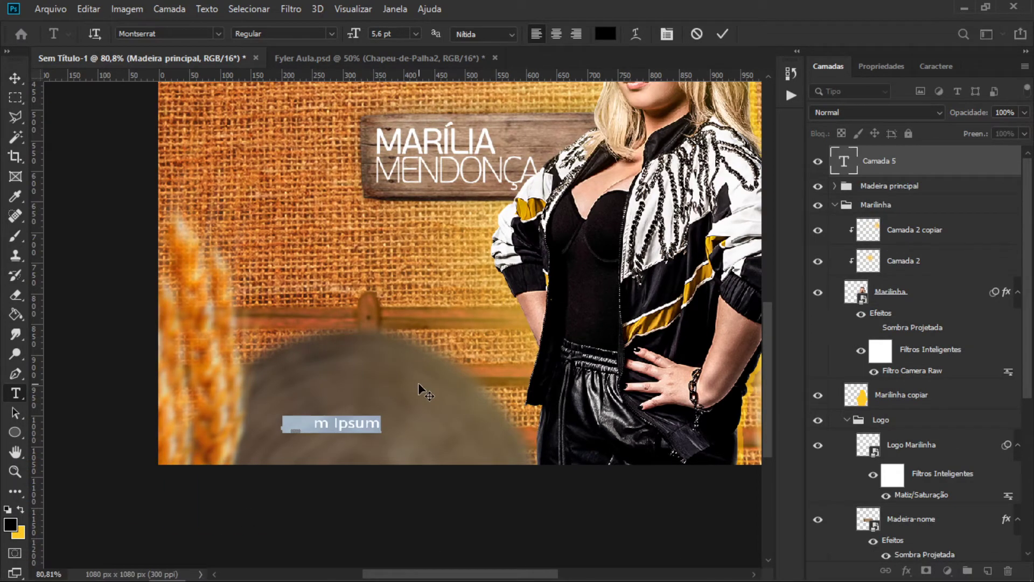
pyautogui.write('23')
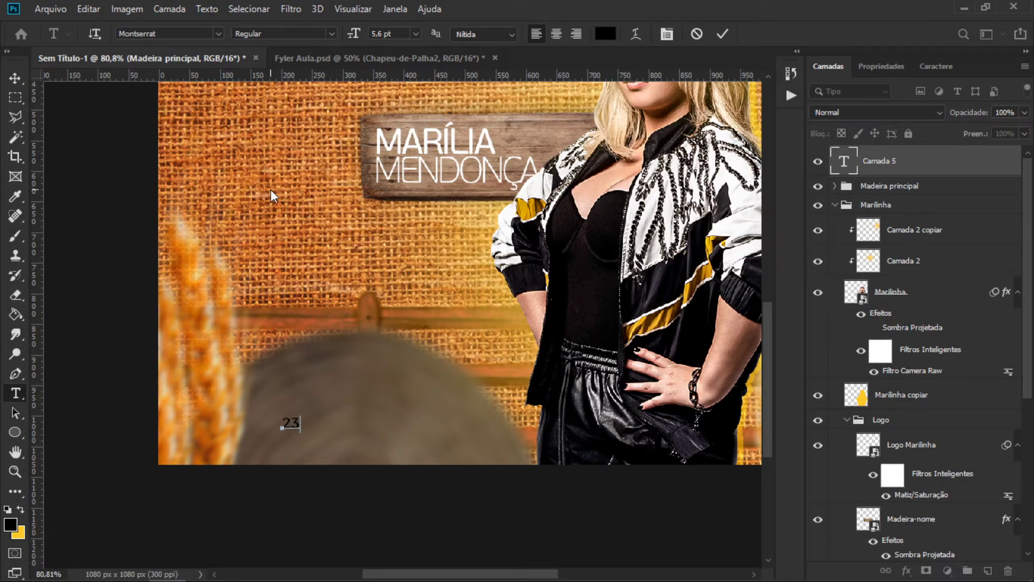
pyautogui.click(184, 34)
pyautogui.click(185, 34)
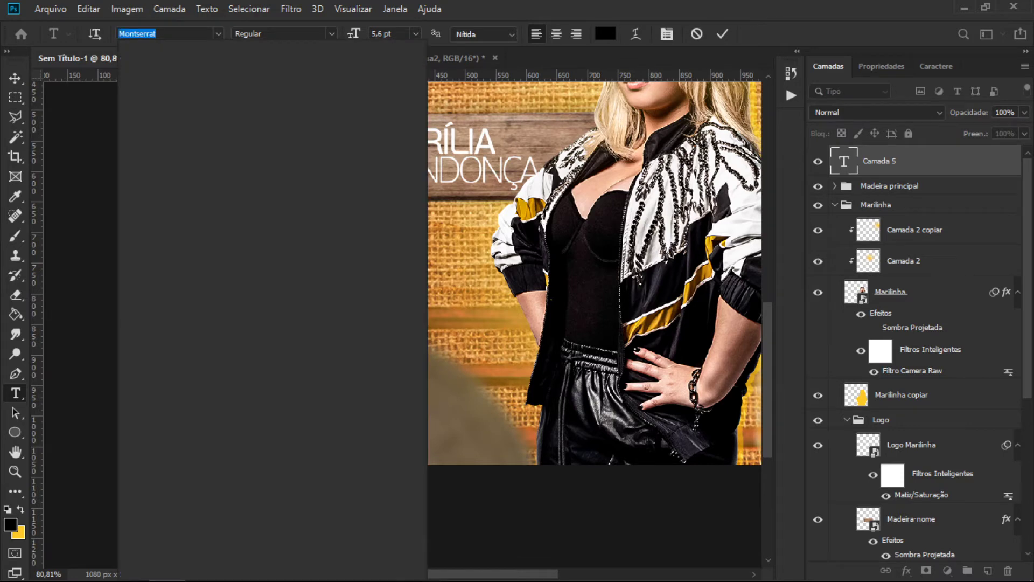
pyautogui.write('impact')
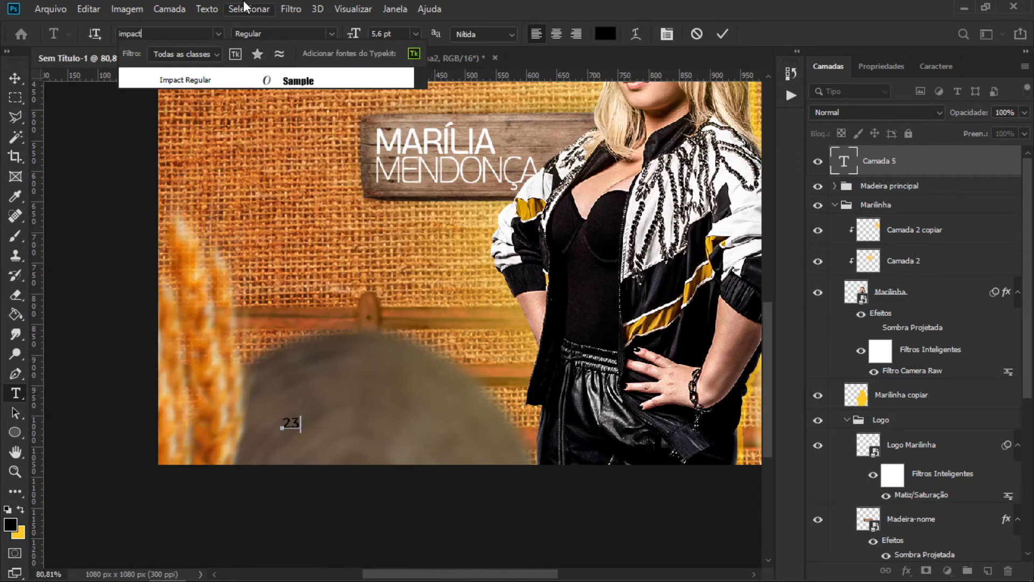
pyautogui.click(257, 81)
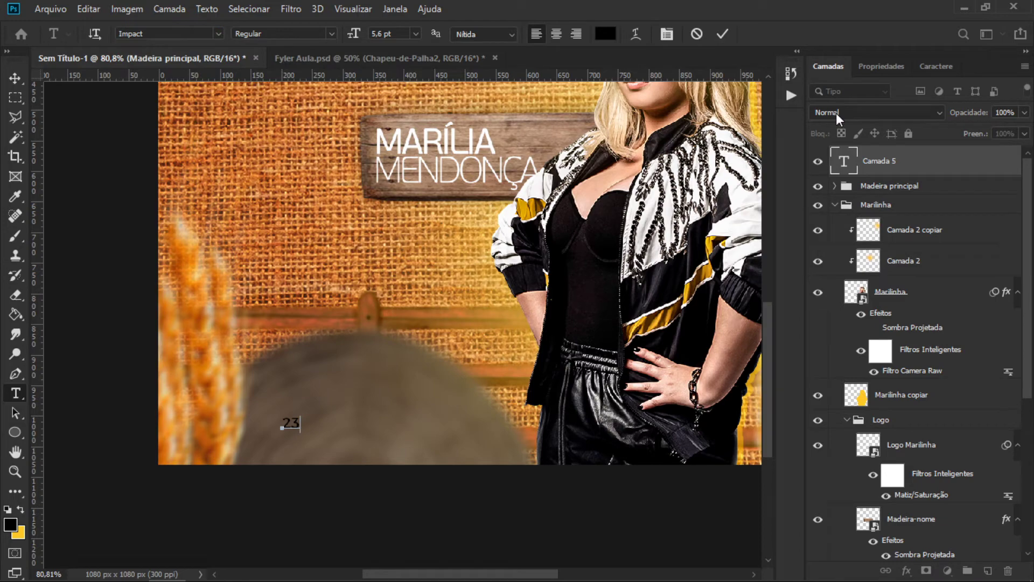
pyautogui.hotkey('ctrl', 'a')
pyautogui.click(218, 34)
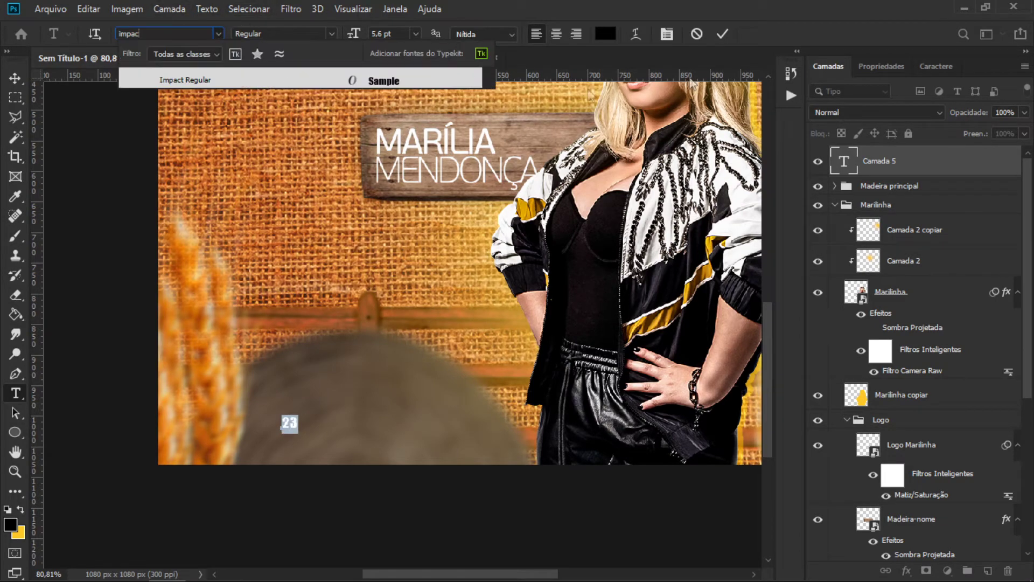
pyautogui.click(298, 78)
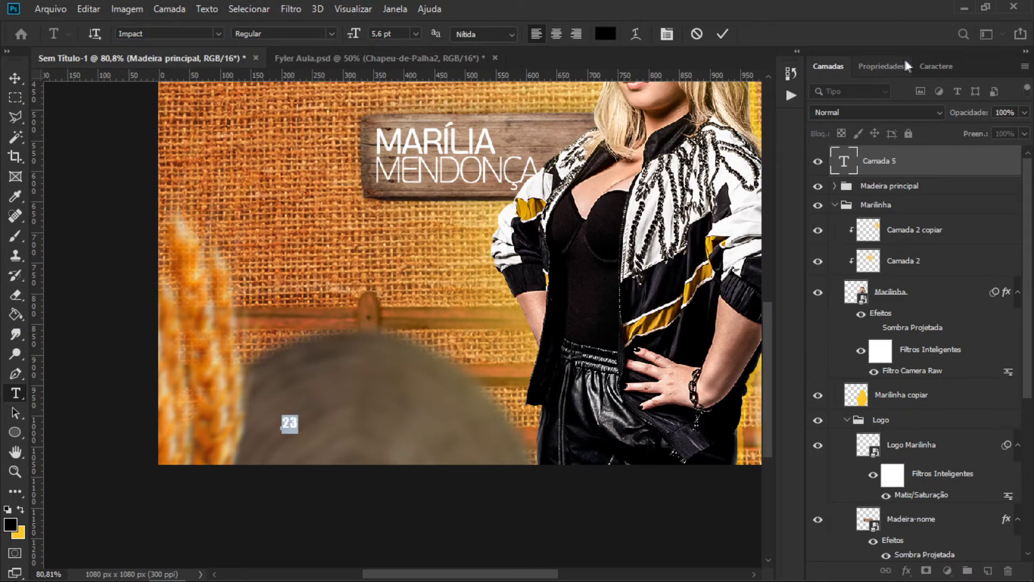
# Step: Enlarge the 23 to 31,6 pt and tighten its tracking to -40
pyautogui.click(934, 65)
pyautogui.moveTo(881, 114); pyautogui.dragTo(891, 114)
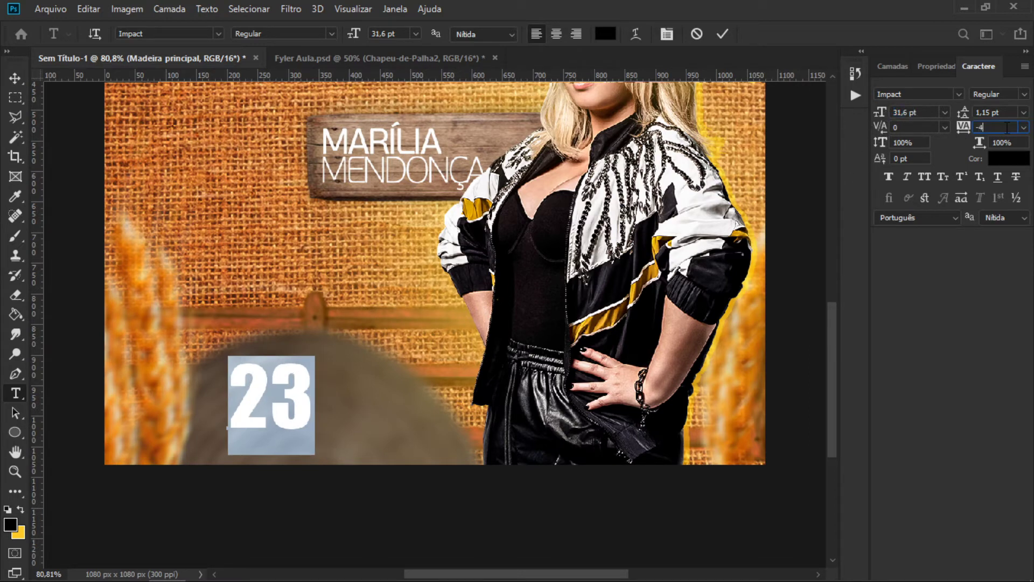
pyautogui.write('0')
pyautogui.press('Return')
pyautogui.click(721, 34)
pyautogui.press('v')
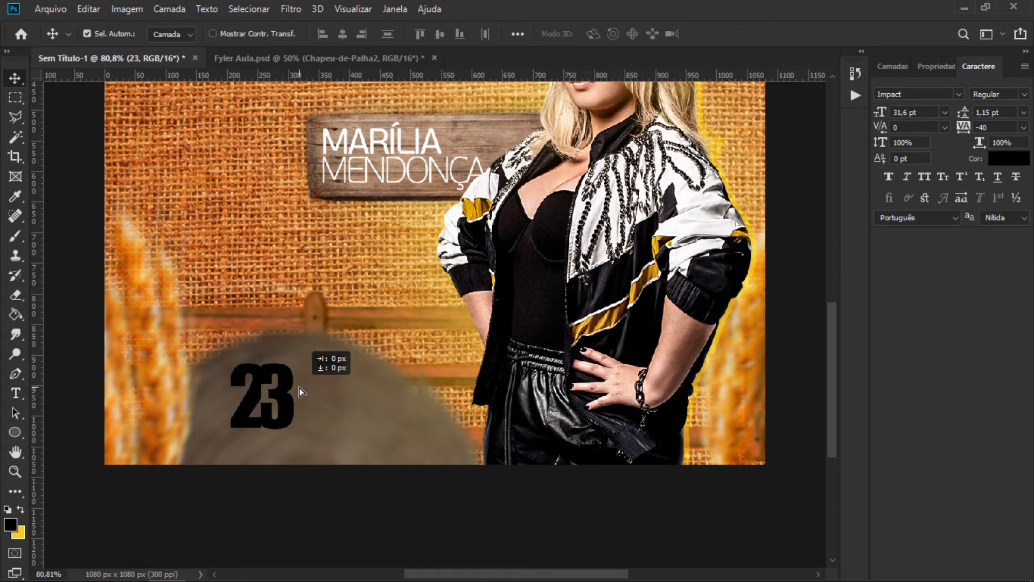
# Step: Colour the 23 white (#ffffff) and commit the text
pyautogui.click(291, 402)
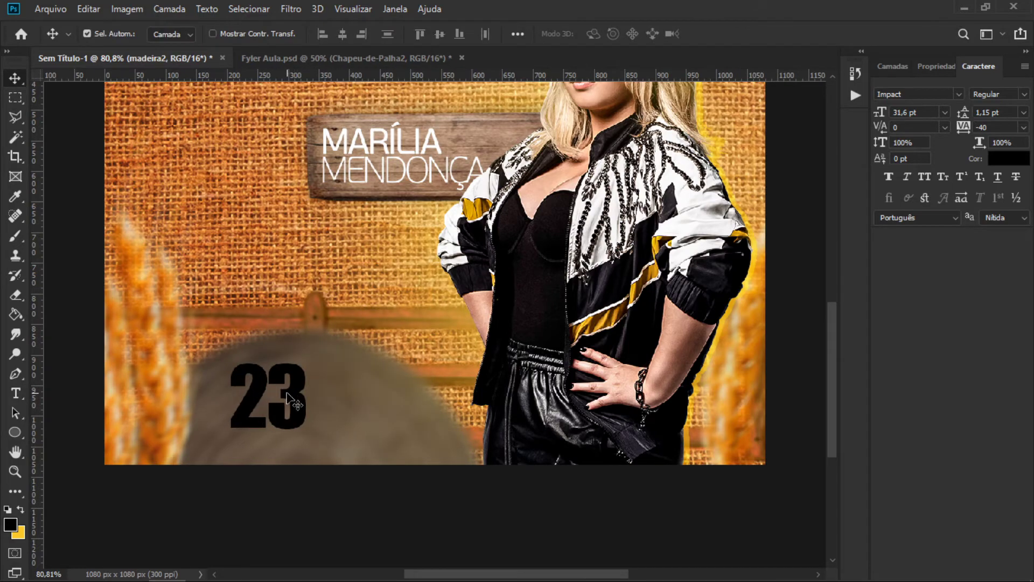
pyautogui.press('t')
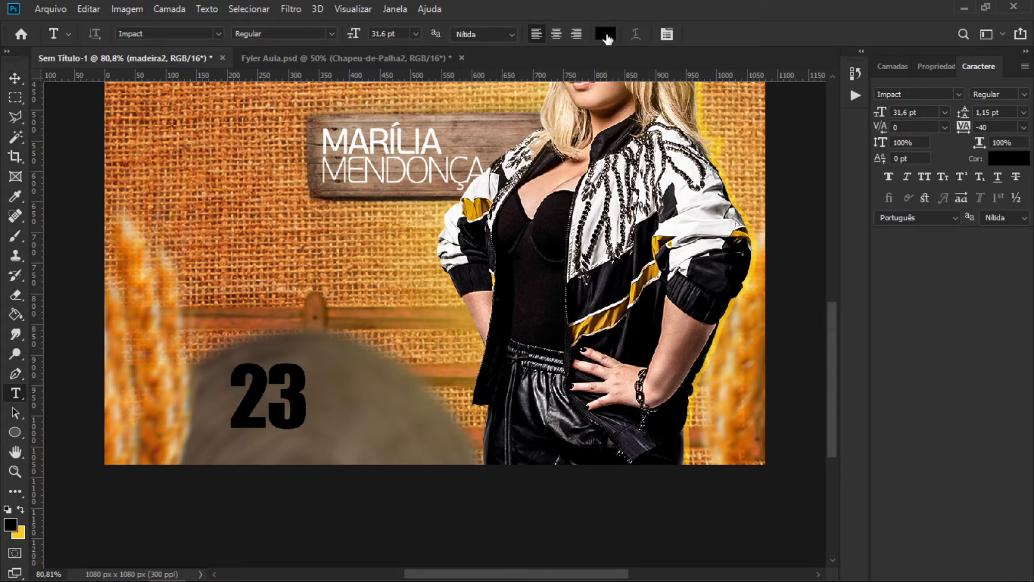
pyautogui.click(605, 34)
pyautogui.moveTo(619, 185); pyautogui.dragTo(380, 5)
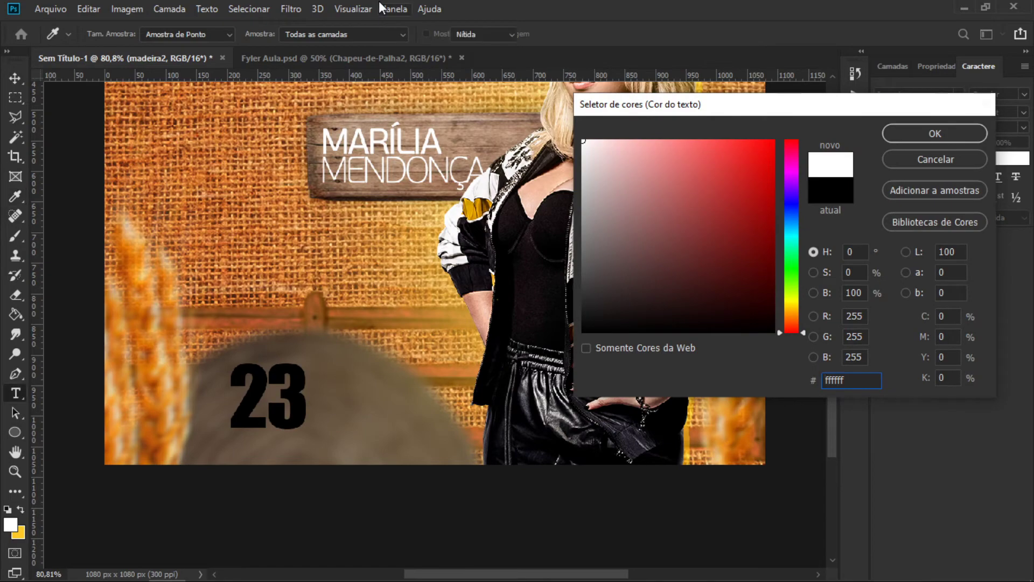
pyautogui.press('Return')
pyautogui.doubleClick(280, 398)
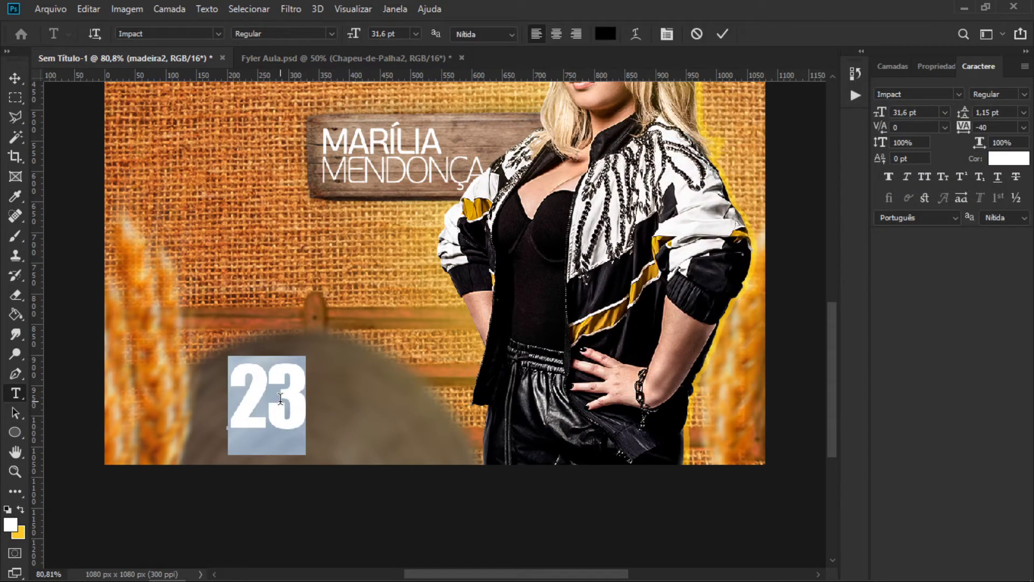
pyautogui.click(605, 34)
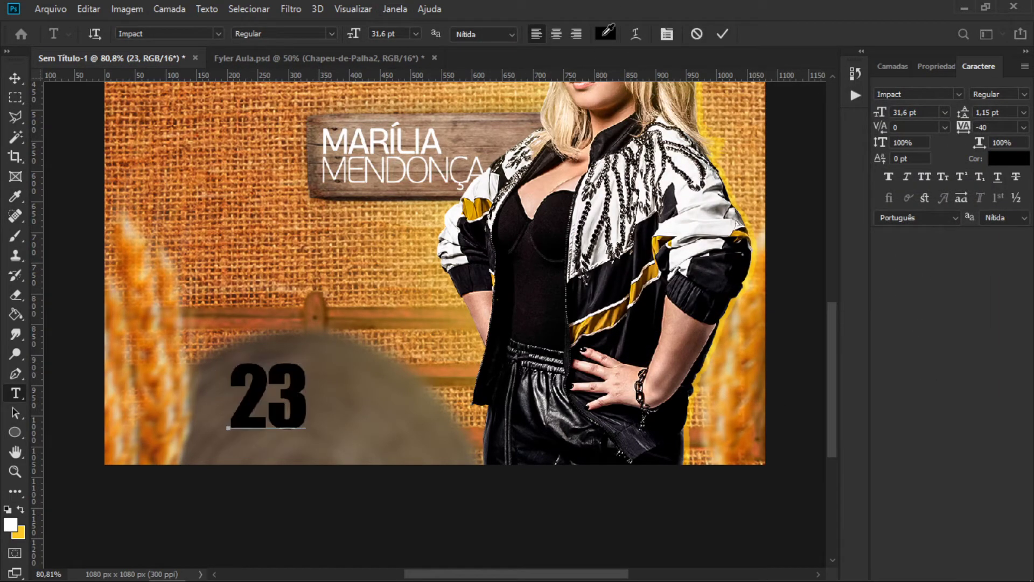
pyautogui.write('ffffff')
pyautogui.press('Return')
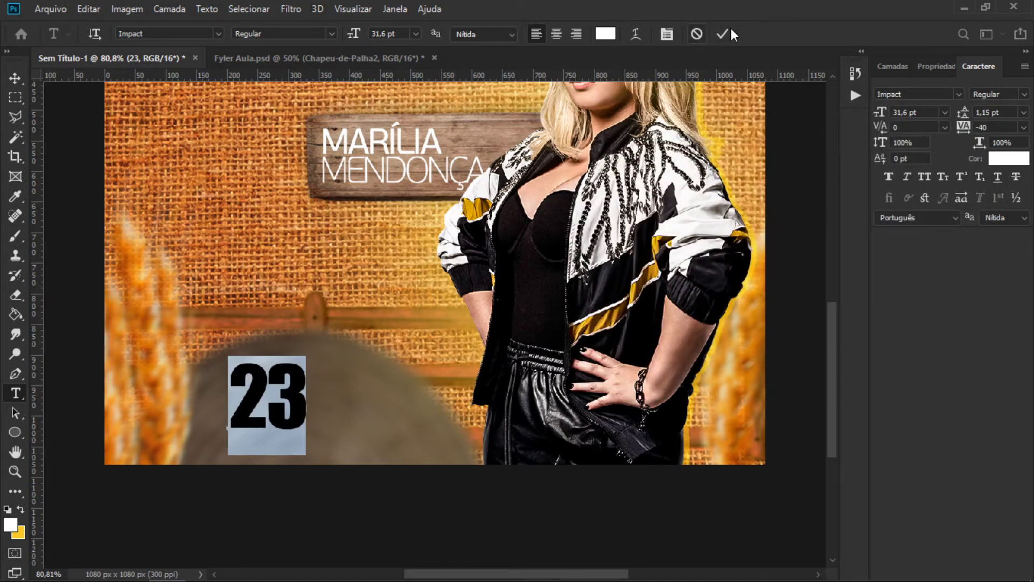
pyautogui.click(722, 34)
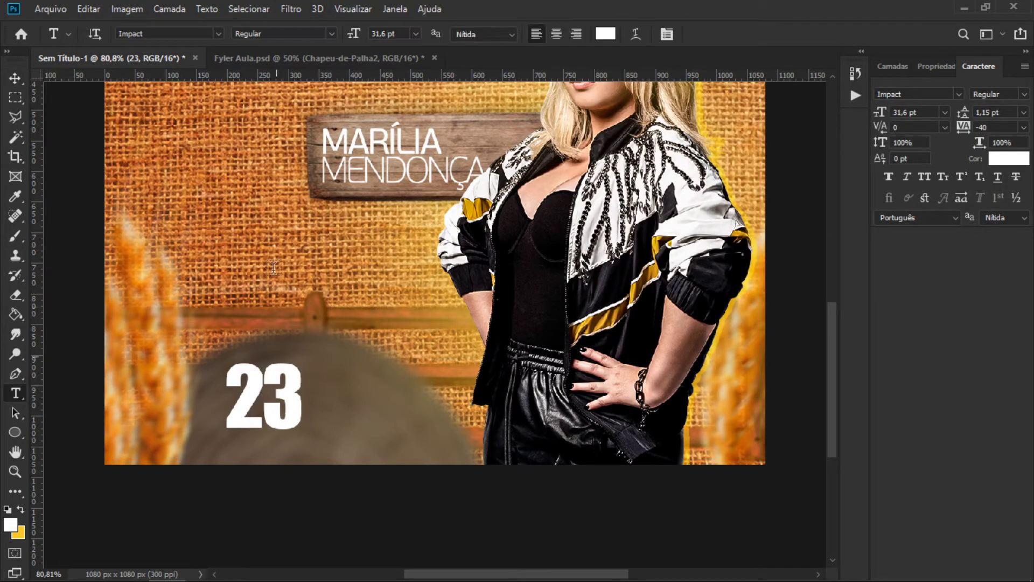
pyautogui.click(341, 404)
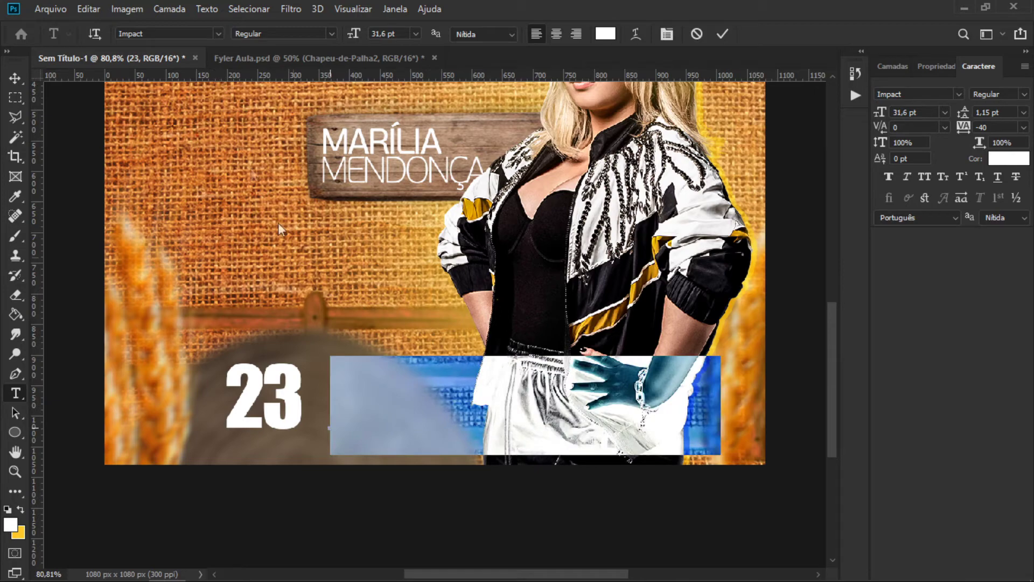
# Step: Type Julho in Blacksword Regular at about 15,6 pt, coloured #ffd42b
pyautogui.click(184, 34)
pyautogui.write('lacks')
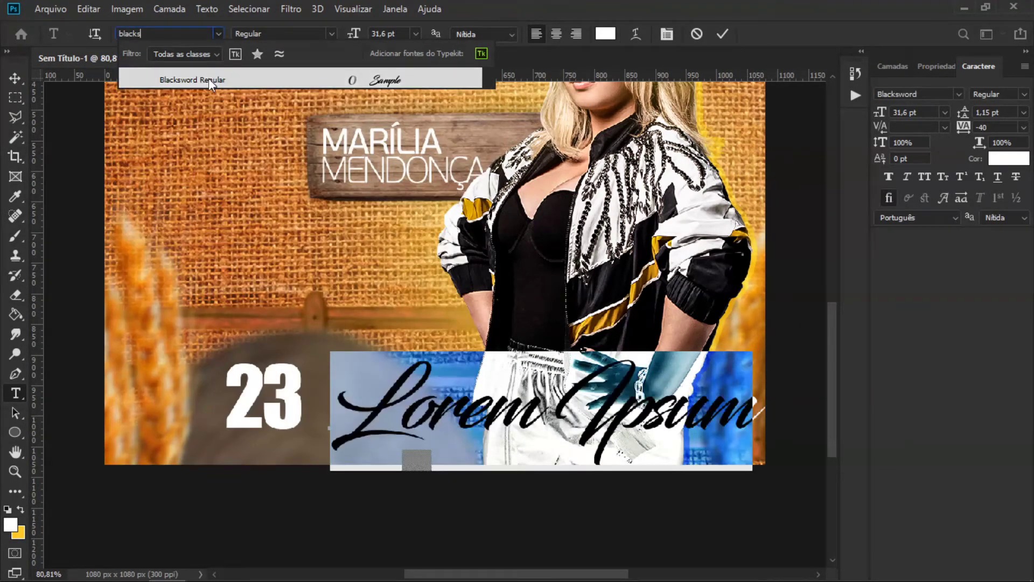
pyautogui.click(209, 78)
pyautogui.write('Ju')
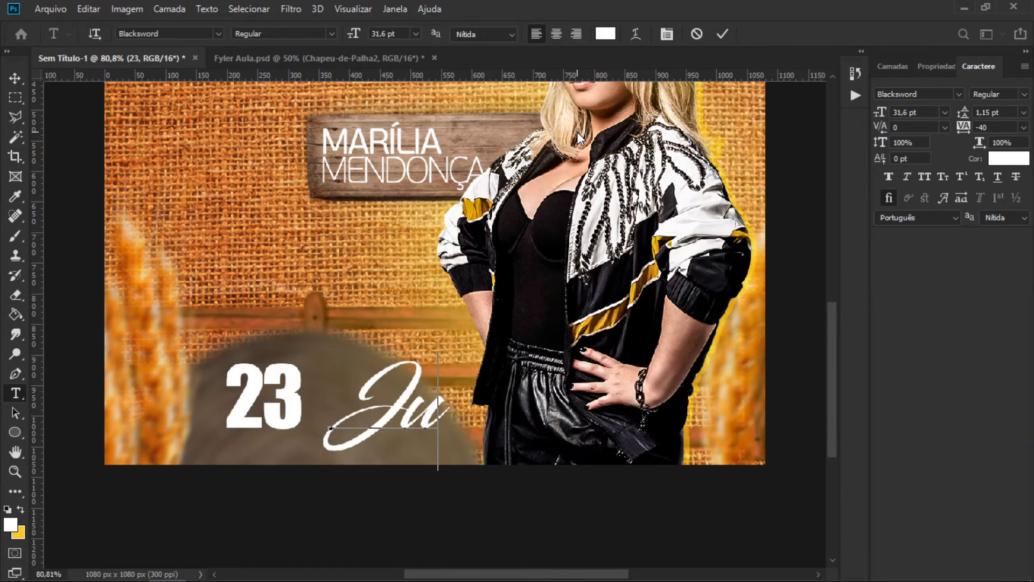
pyautogui.write('lho')
pyautogui.hotkey('ctrl', 'Return')
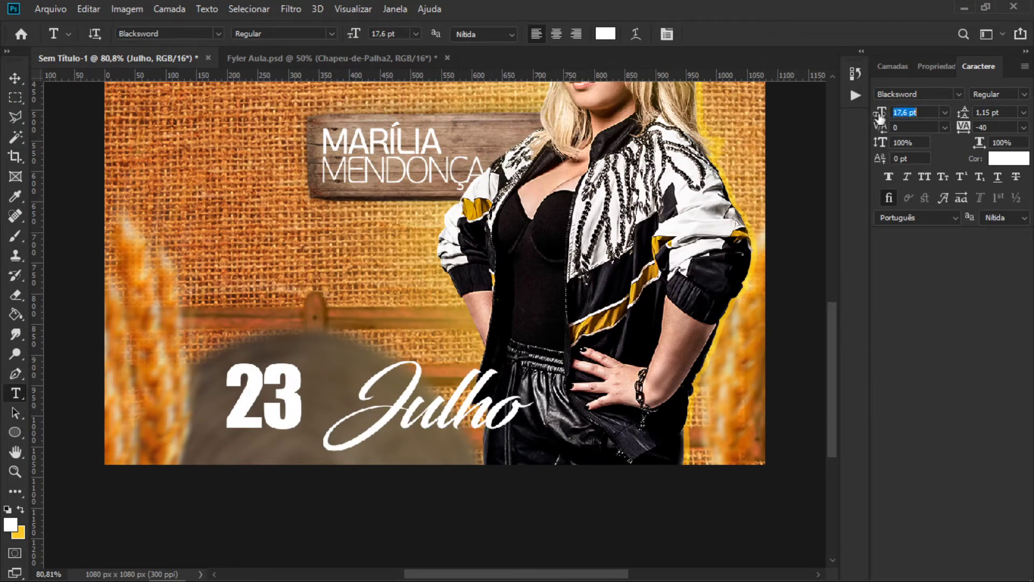
pyautogui.moveTo(877, 114); pyautogui.dragTo(881, 114)
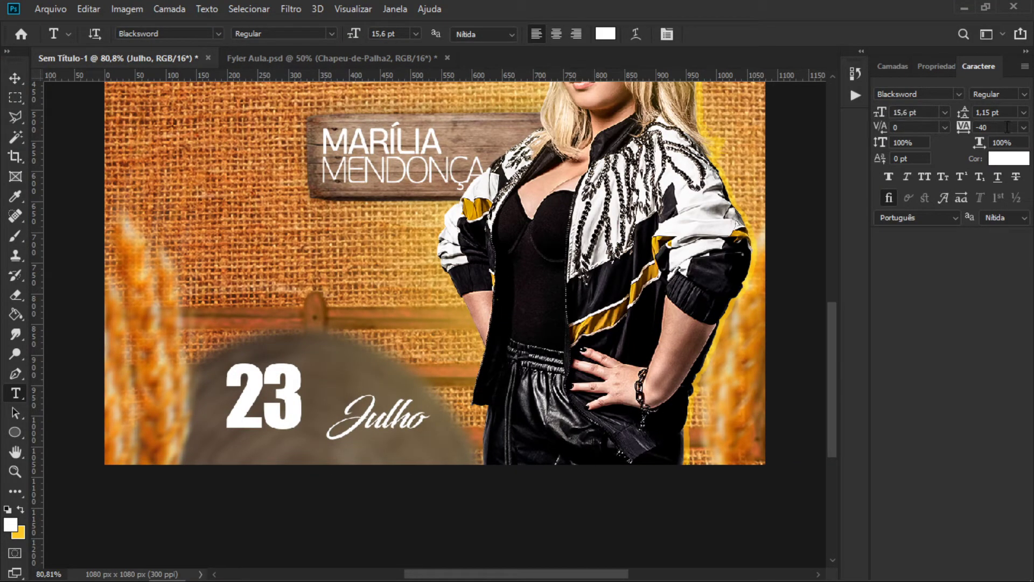
pyautogui.click(603, 37)
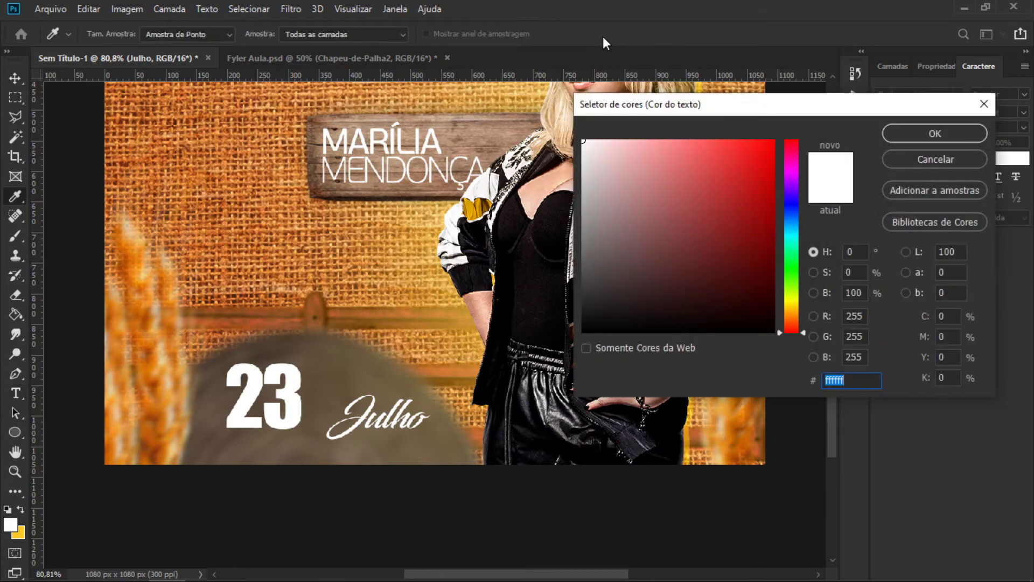
pyautogui.write('ffd42b')
pyautogui.press('Return')
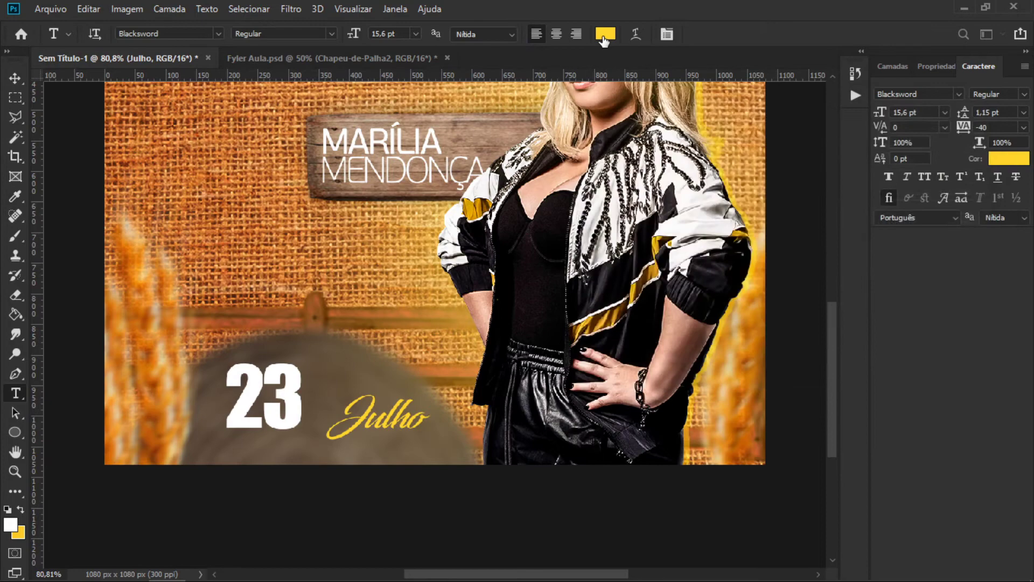
# Step: Move Julho against the lower right of the 23 and start a new text layer above it
pyautogui.press('v')
pyautogui.scroll(-1, 357, 419)
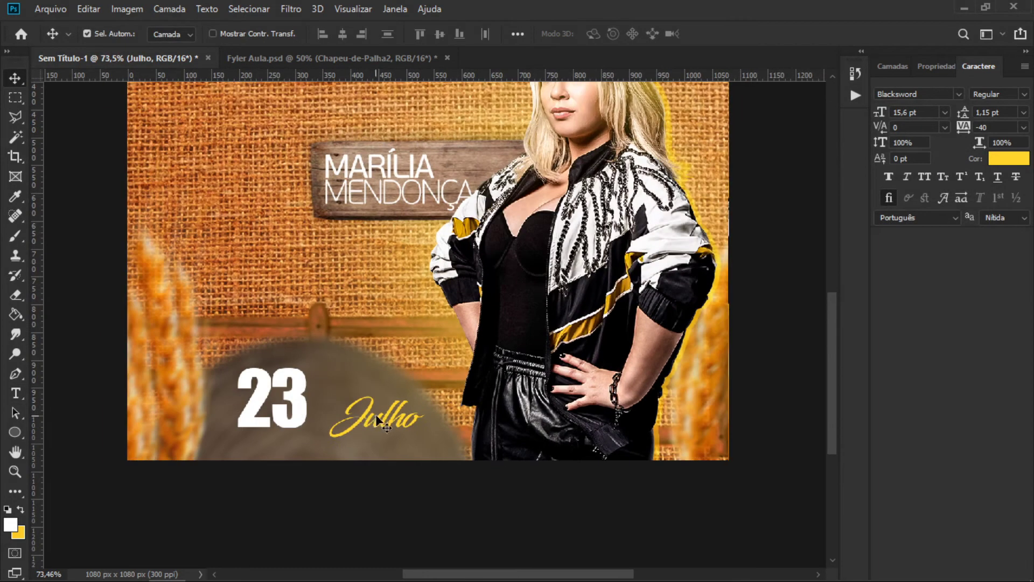
pyautogui.moveTo(377, 419); pyautogui.dragTo(331, 419)
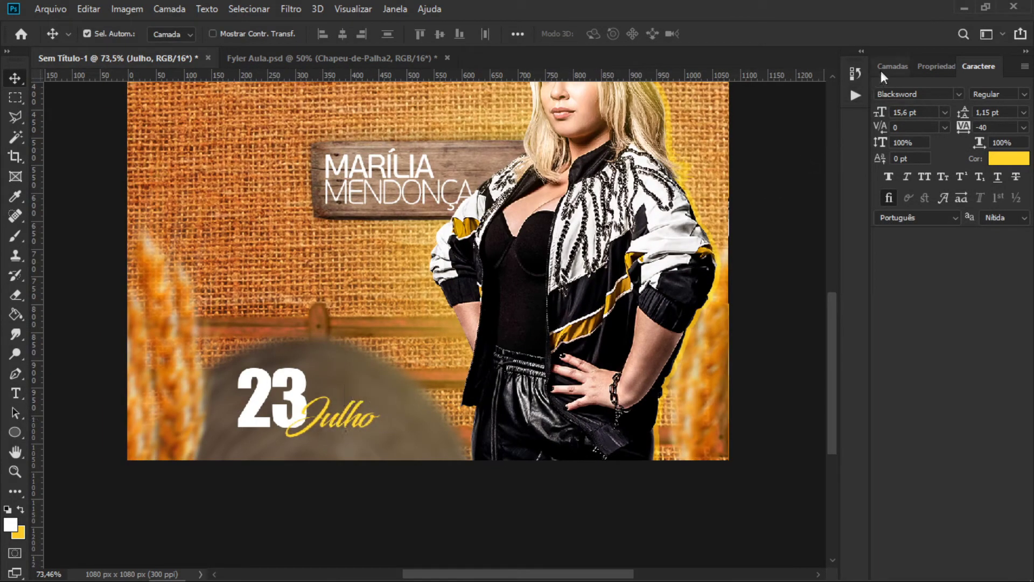
pyautogui.click(882, 70)
pyautogui.scroll(3, 286, 435)
pyautogui.moveTo(292, 423); pyautogui.dragTo(309, 413)
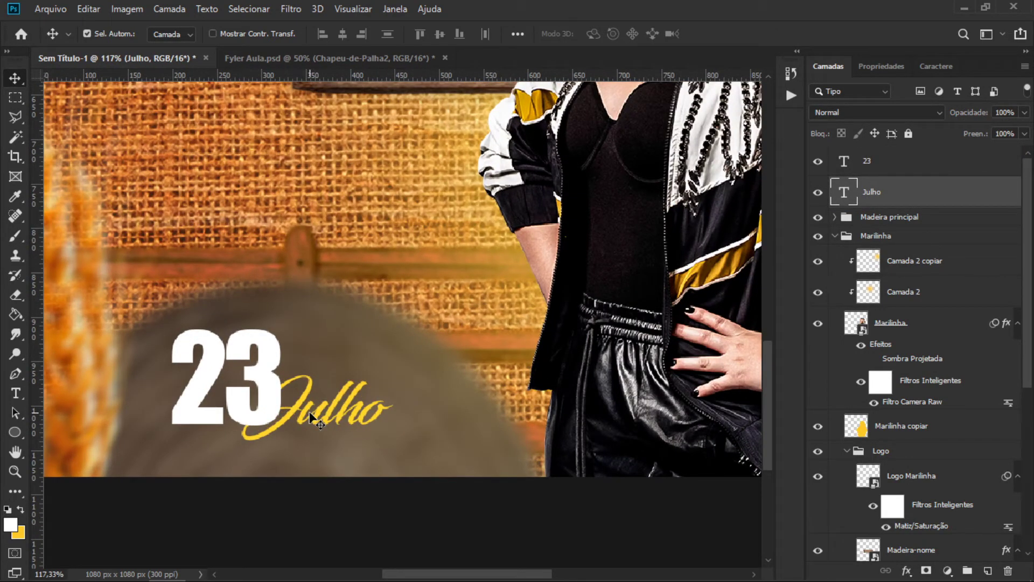
pyautogui.press('t')
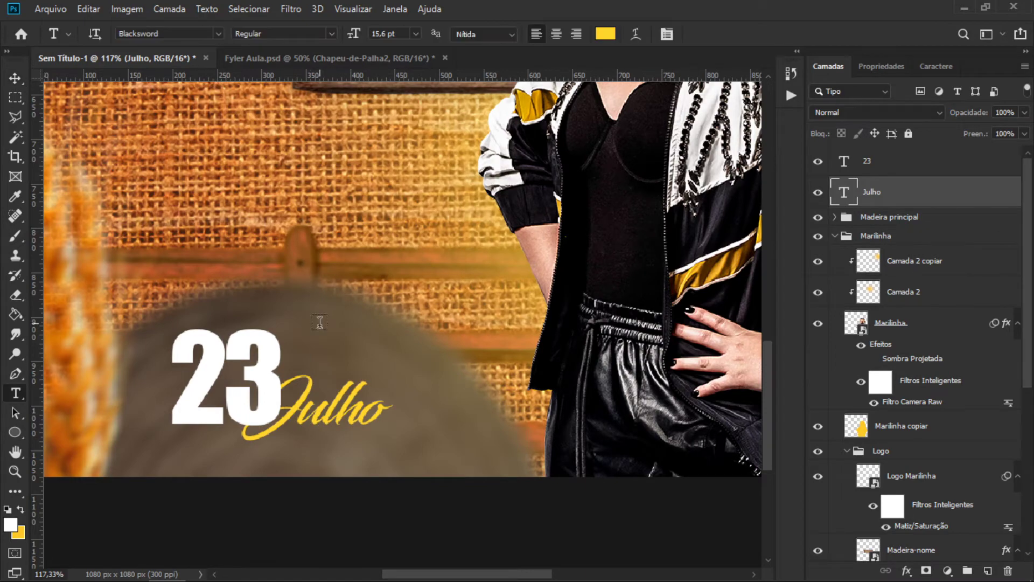
pyautogui.click(320, 320)
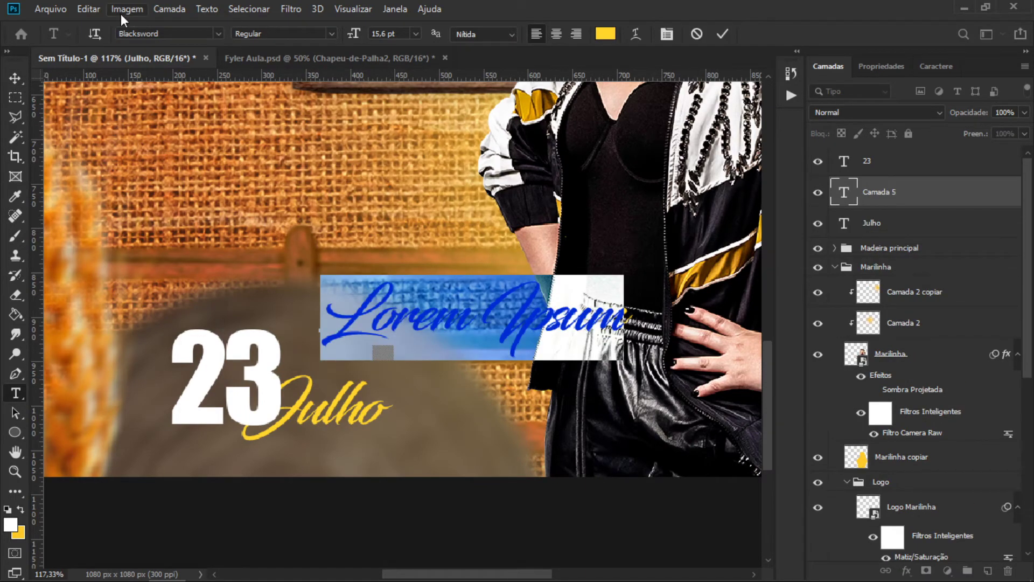
pyautogui.click(215, 34)
# Step: Type 19HRS in Montserrat Regular on the new text layer
pyautogui.write('mont')
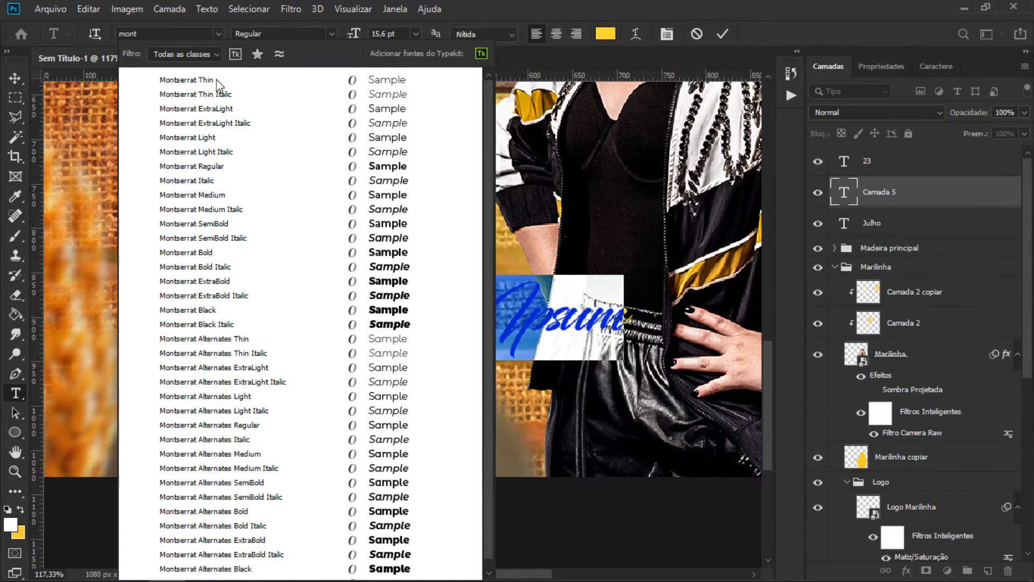
pyautogui.click(217, 81)
pyautogui.click(331, 33)
pyautogui.click(269, 121)
pyautogui.write('19hr')
pyautogui.press('BackSpace')
pyautogui.press('BackSpace')
pyautogui.write('HRS')
# Step: Colour the 19HRS text white (#ffffff) with letter spacing 200
pyautogui.hotkey('ctrl', 'a')
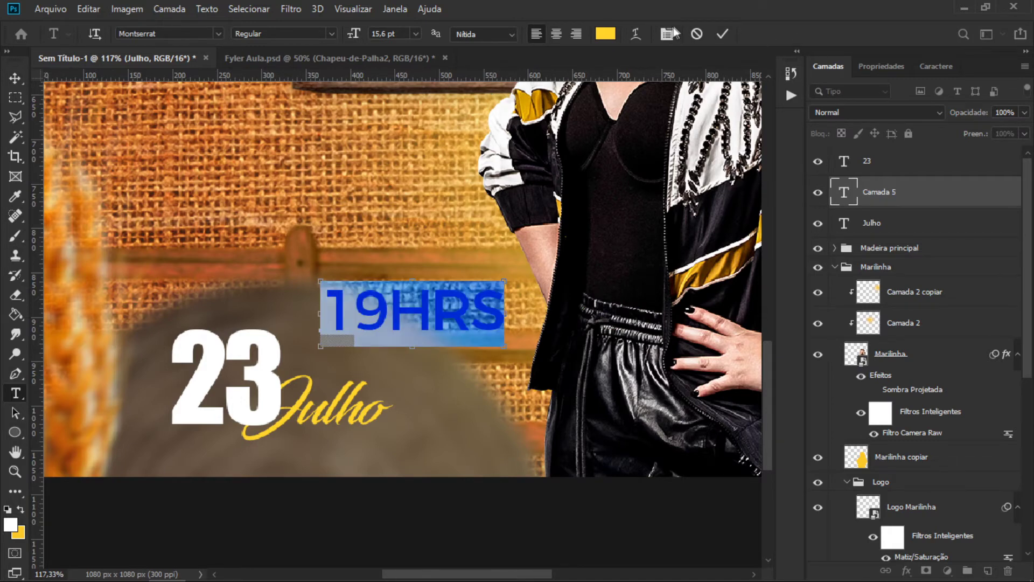
pyautogui.click(605, 34)
pyautogui.write('ffffff')
pyautogui.press('Return')
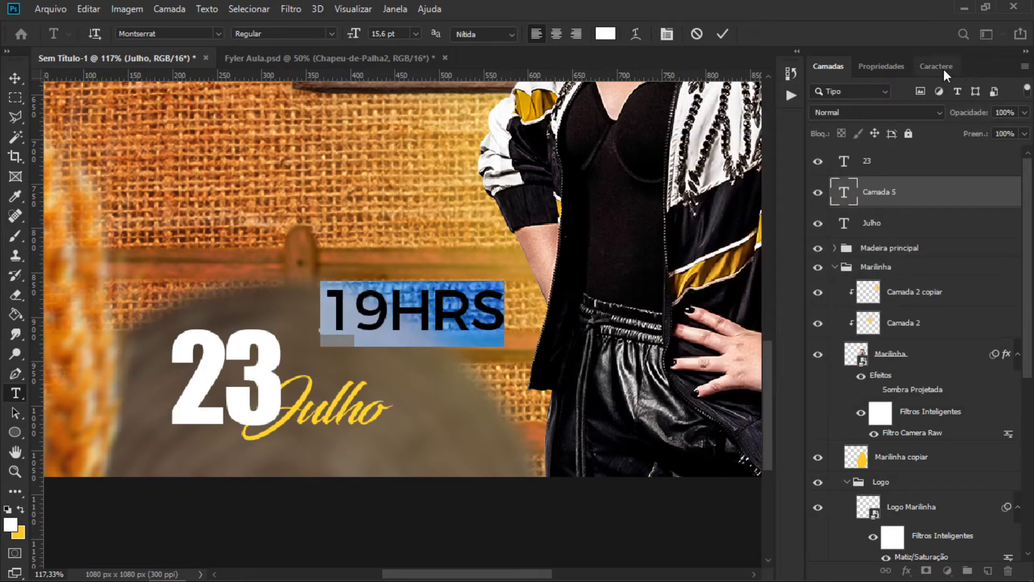
pyautogui.click(944, 69)
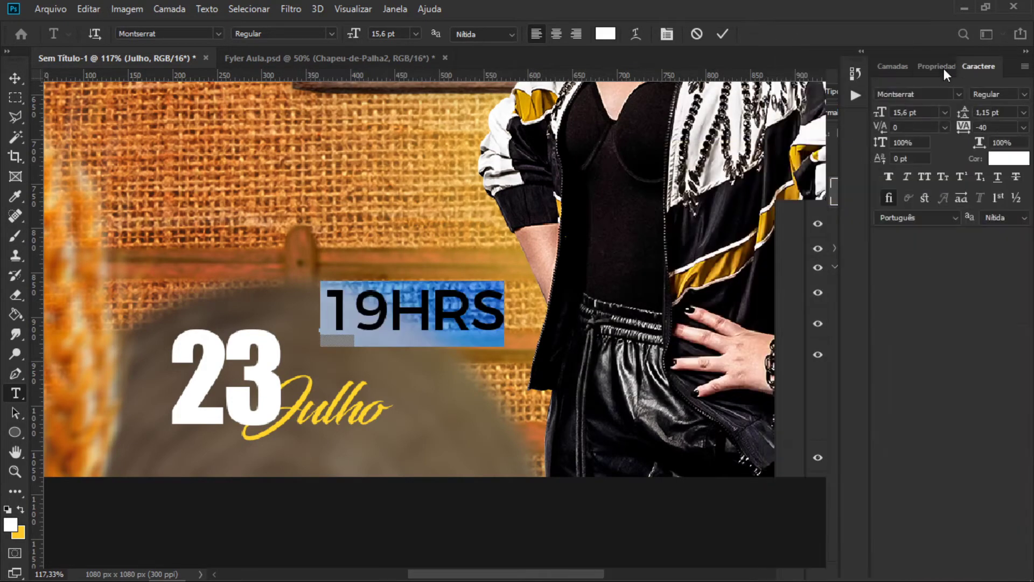
pyautogui.click(1005, 125)
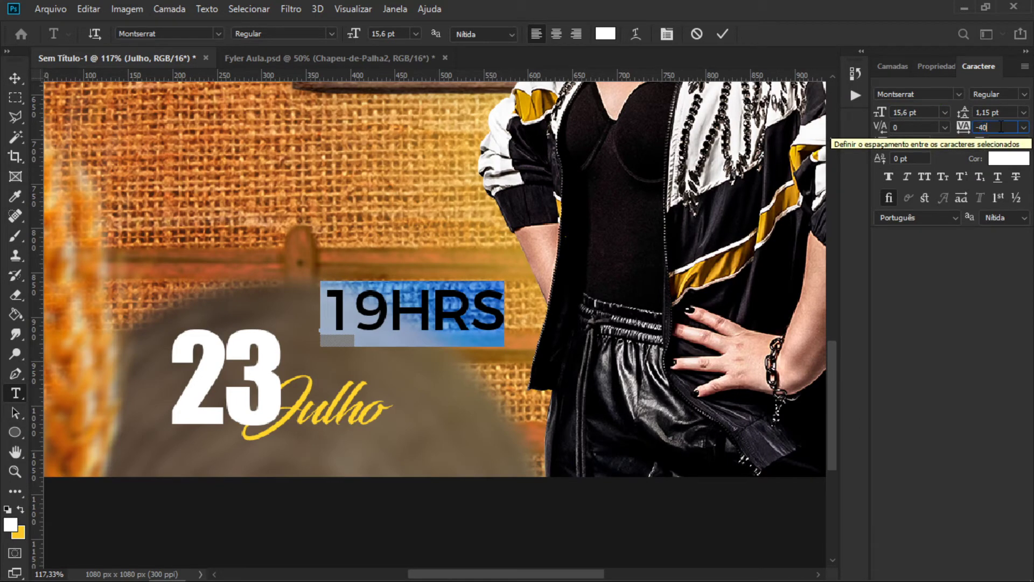
pyautogui.write('200')
pyautogui.press('Return')
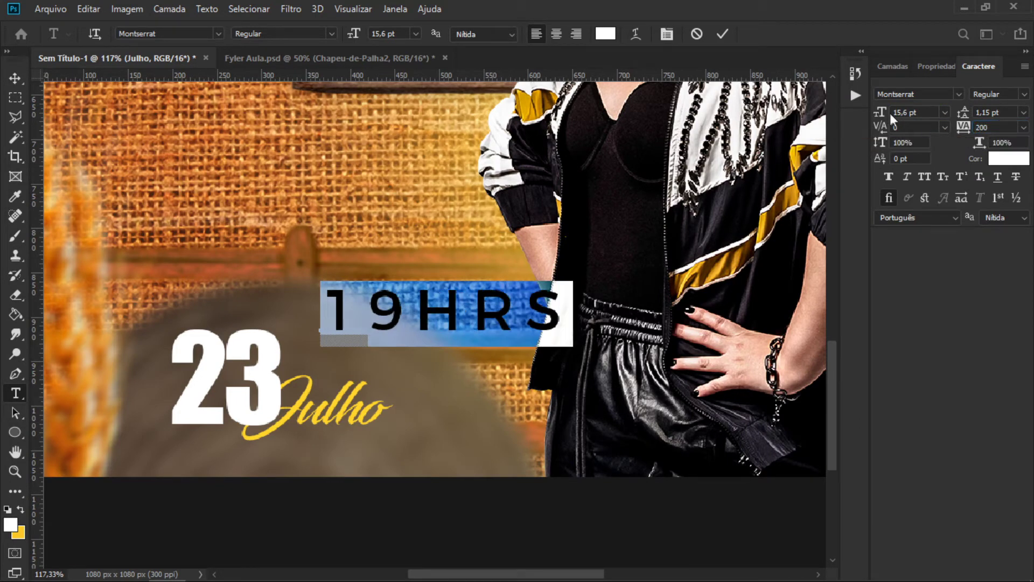
# Step: Make 19HRS 6,6 pt bold and place it beside the large 23
pyautogui.moveTo(888, 110); pyautogui.dragTo(881, 113)
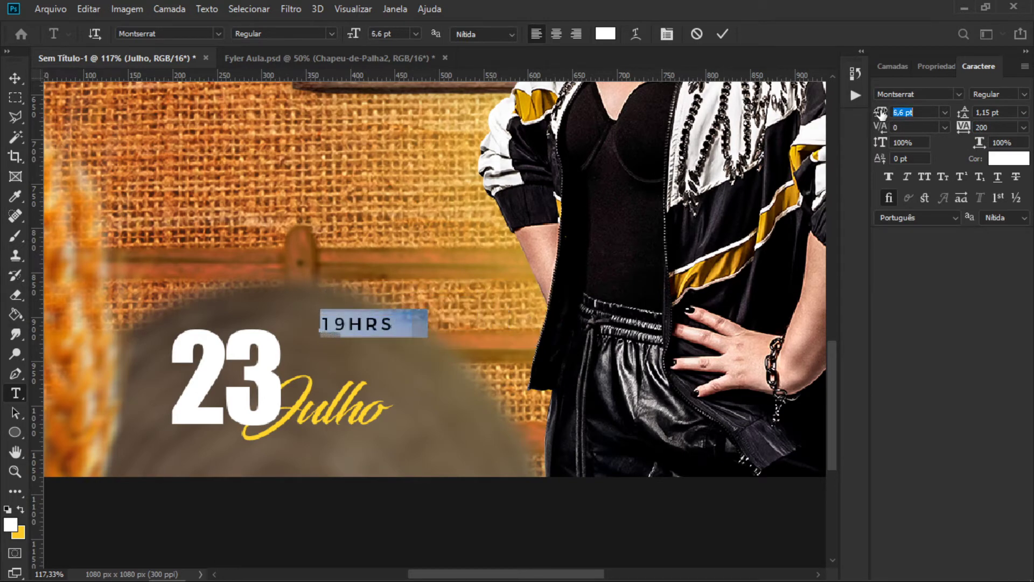
pyautogui.moveTo(881, 113); pyautogui.dragTo(874, 113)
pyautogui.click(996, 93)
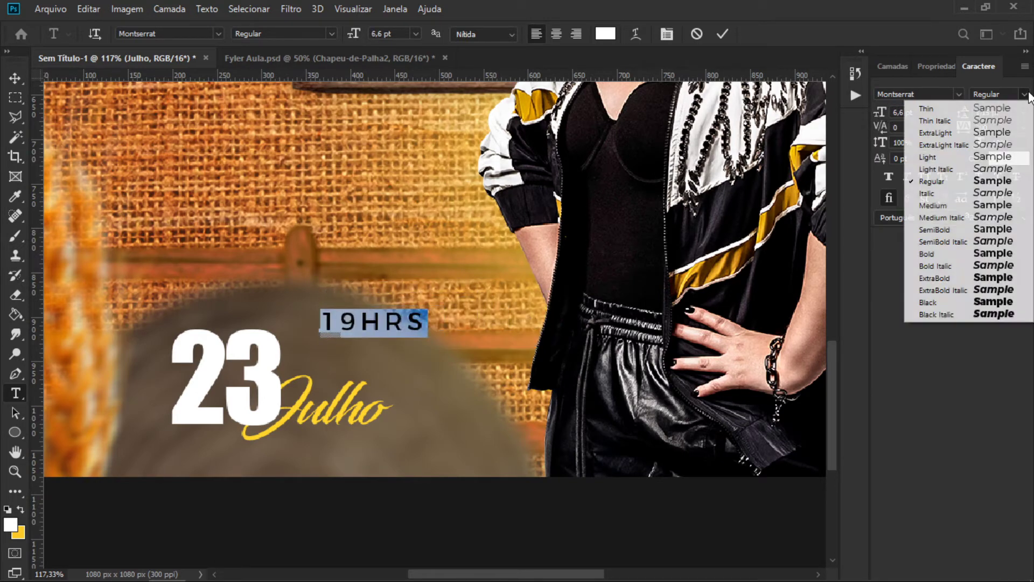
pyautogui.click(942, 253)
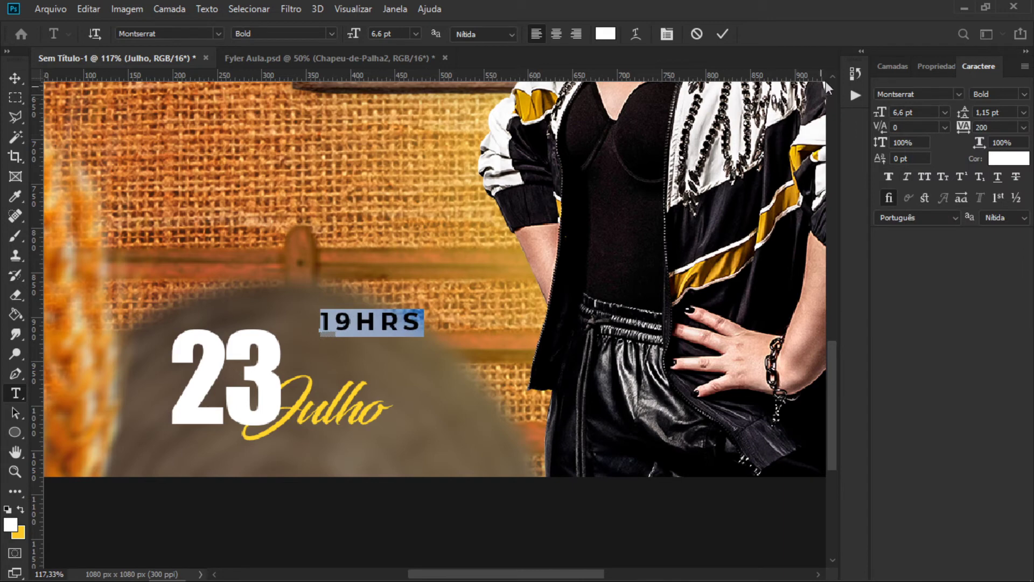
pyautogui.click(721, 35)
pyautogui.press('v')
pyautogui.moveTo(381, 323); pyautogui.dragTo(346, 359)
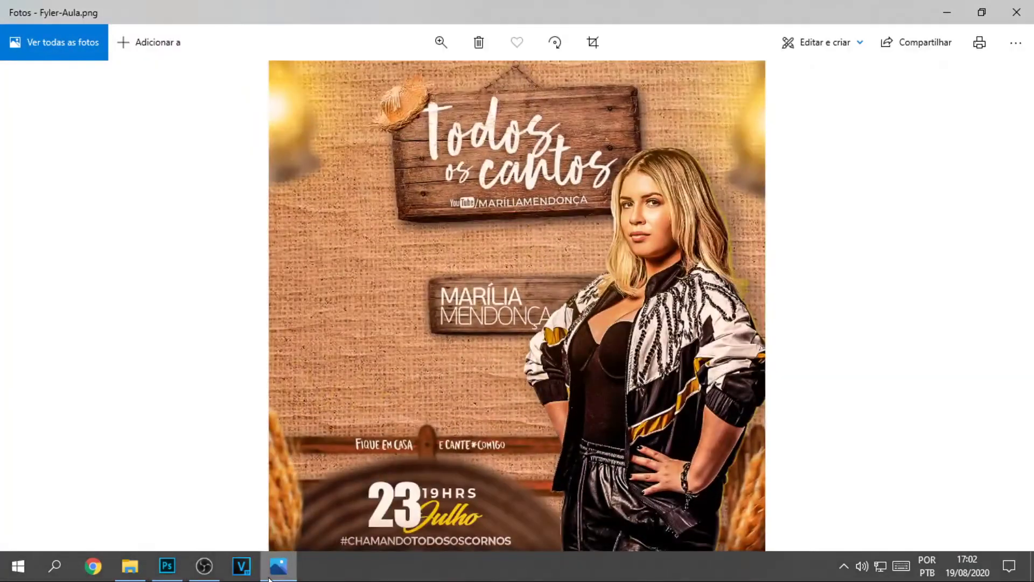
# Step: Group the 23, 19HRS and Julho text layers into a group named Data
pyautogui.scroll(-2, 470, 324)
pyautogui.scroll(-1, 464, 325)
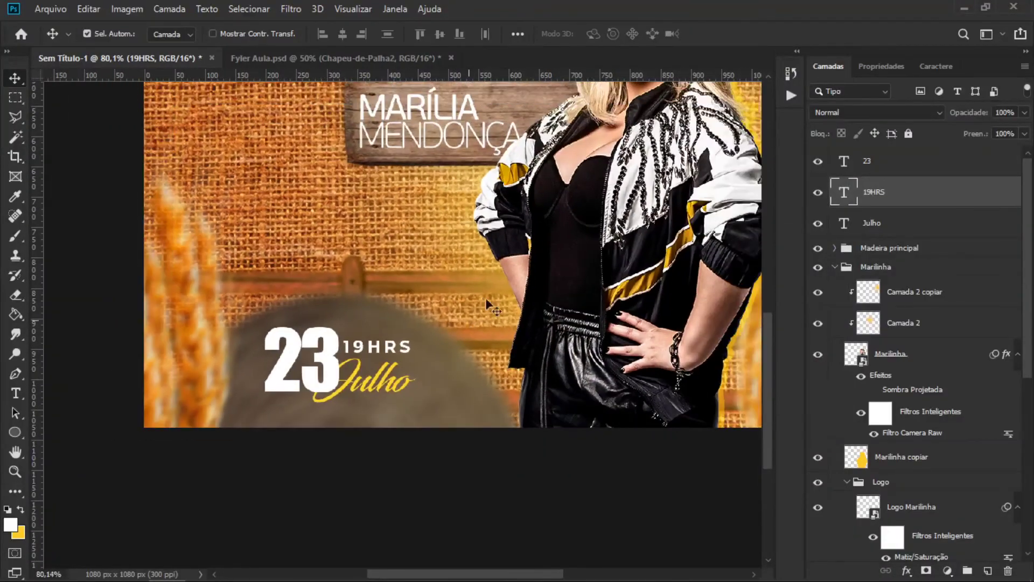
pyautogui.scroll(-1, 430, 345)
pyautogui.click(883, 161)
pyautogui.keyDown('shift'); pyautogui.click(888, 223); pyautogui.keyUp('shift')
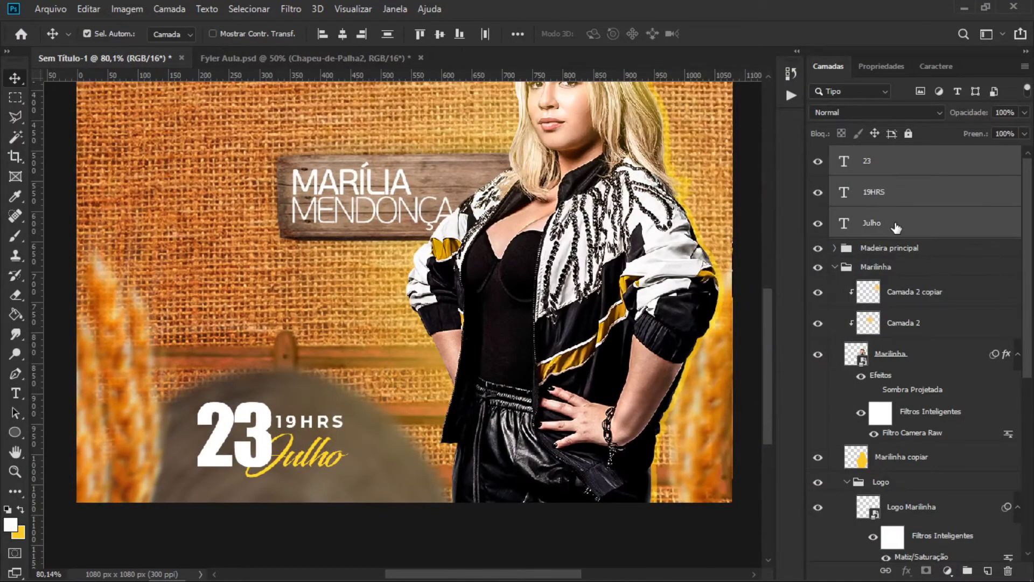
pyautogui.hotkey('ctrl', 'g')
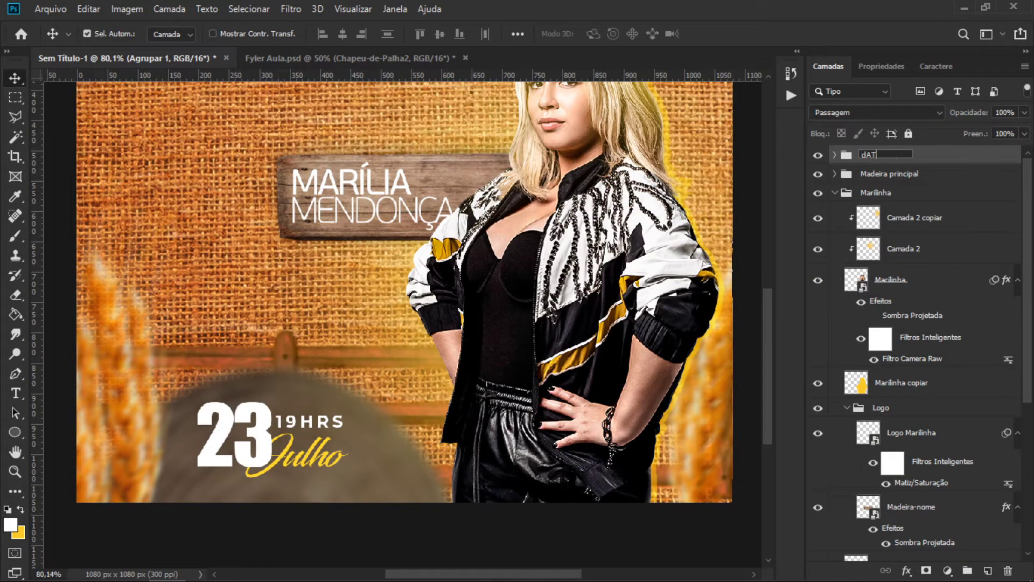
pyautogui.write('Data')
pyautogui.press('Return')
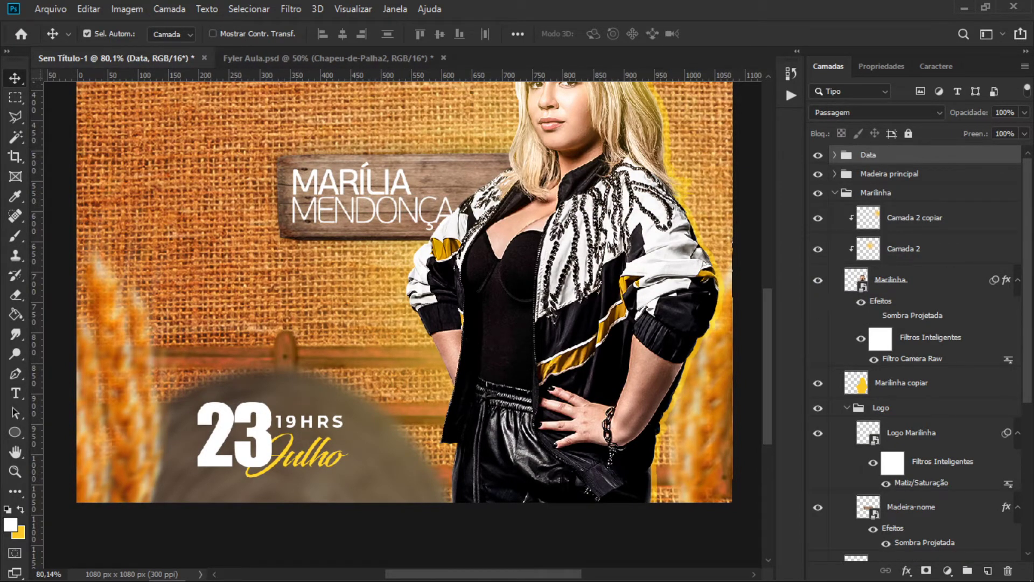
# Step: Group Data with madeira2 as 'Data + madeira' and shift the date text down slightly
pyautogui.moveTo(894, 151); pyautogui.dragTo(931, 568)
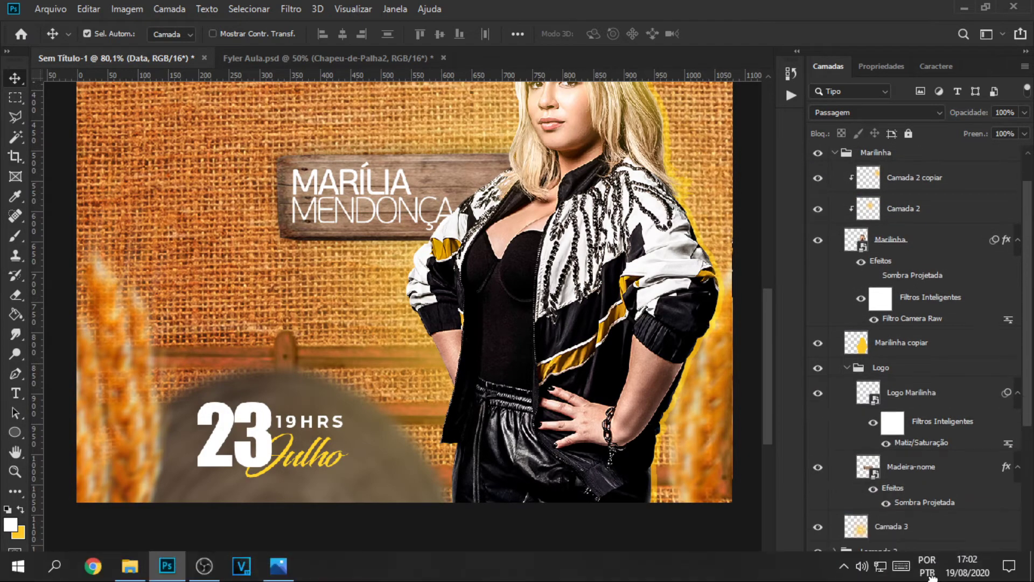
pyautogui.moveTo(932, 569); pyautogui.dragTo(908, 416)
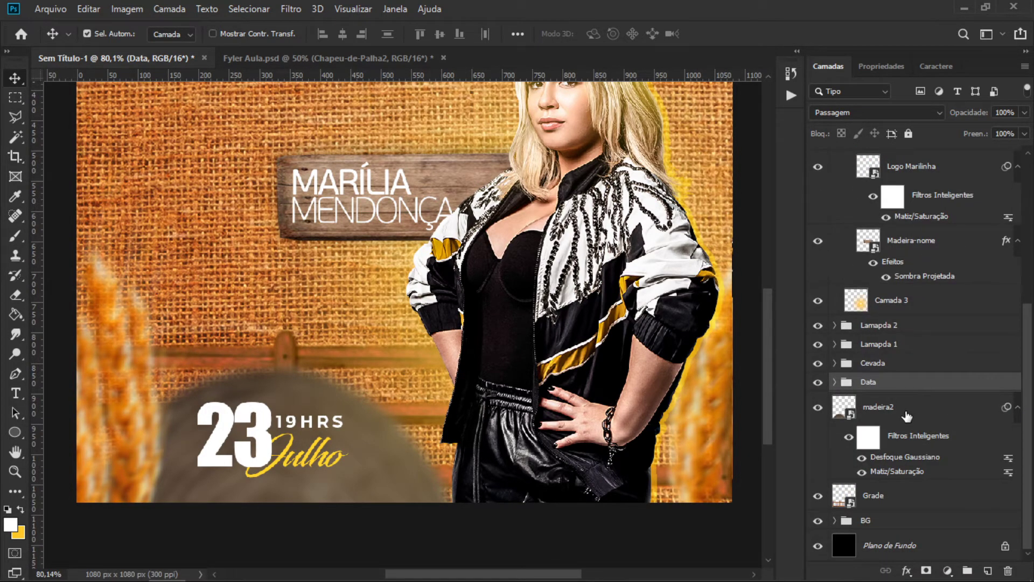
pyautogui.keyDown('ctrl'); pyautogui.click(907, 416); pyautogui.keyUp('ctrl')
pyautogui.hotkey('ctrl', 'g')
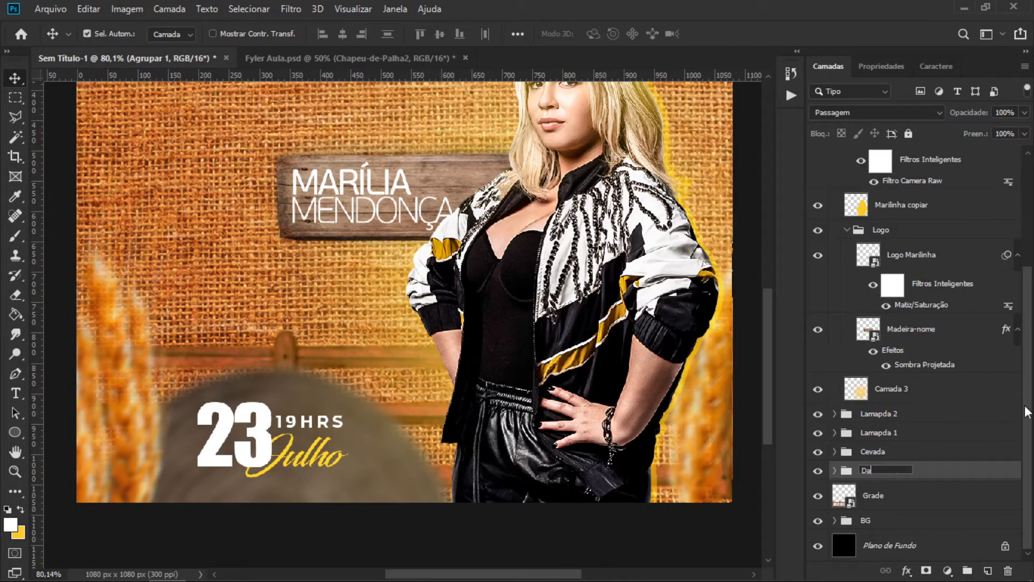
pyautogui.write('Data + madeir')
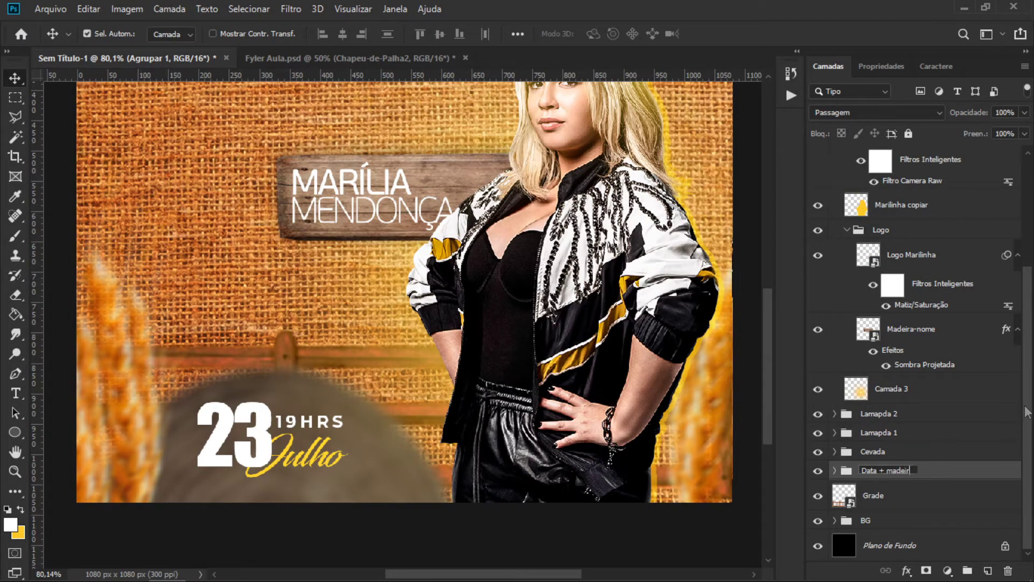
pyautogui.write('a')
pyautogui.press('Return')
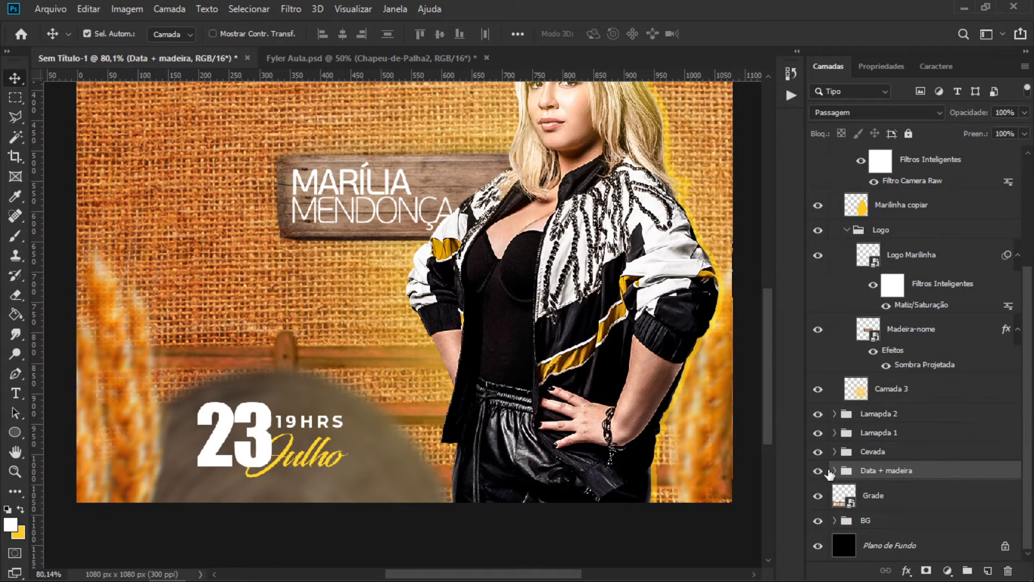
pyautogui.click(833, 470)
pyautogui.moveTo(263, 444)
pyautogui.mouseDown()
pyautogui.moveTo(263, 455)
pyautogui.moveTo(262, 441)
pyautogui.mouseUp()
pyautogui.click(262, 443)
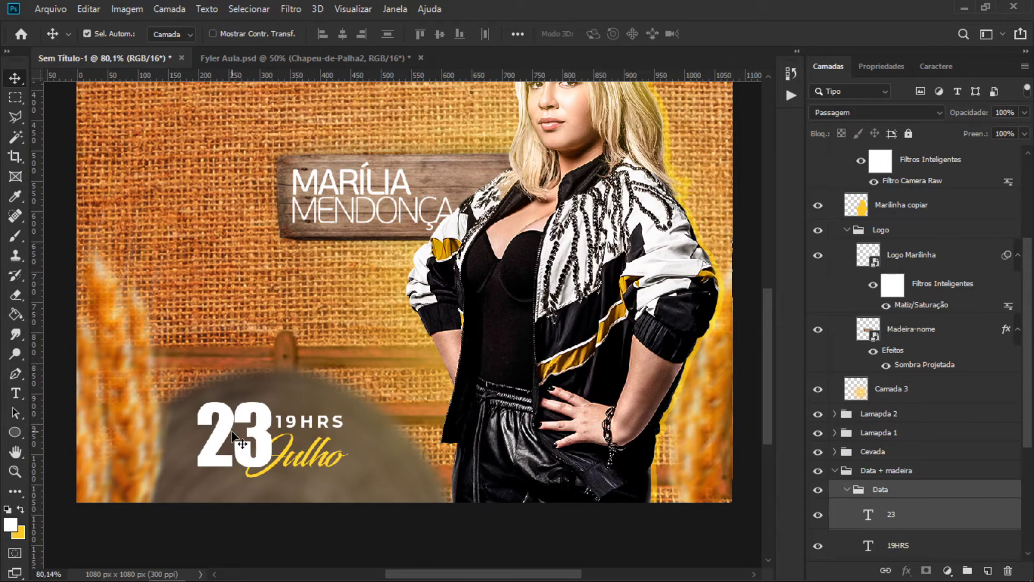
# Step: Type the #CHAMANDOTODOSOSCORNOS hashtag below the date in Montserrat
pyautogui.press('t')
pyautogui.click(197, 492)
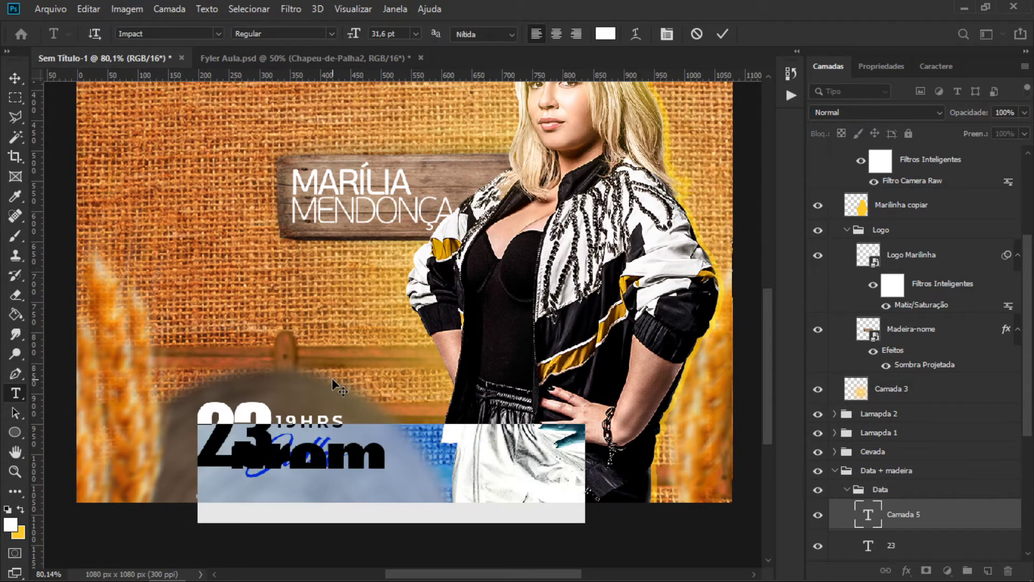
pyautogui.write('#')
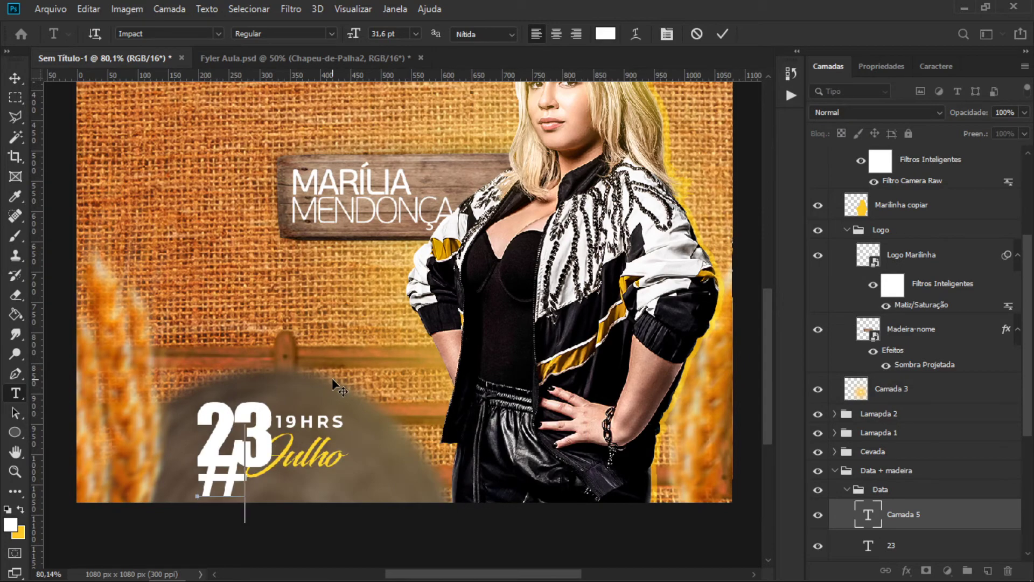
pyautogui.write('CHAMABODC')
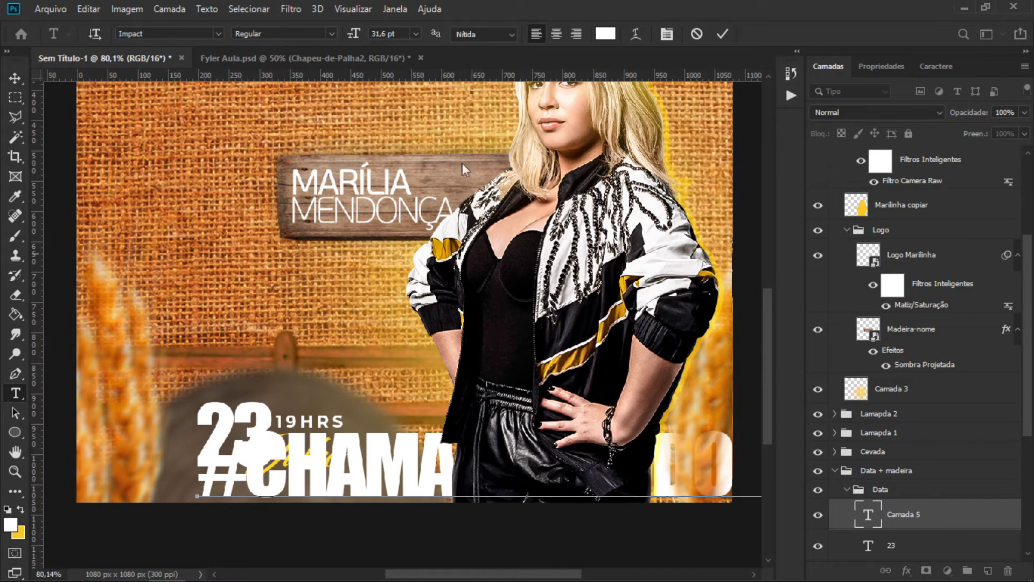
pyautogui.hotkey('ctrl', 'a')
pyautogui.click(219, 33)
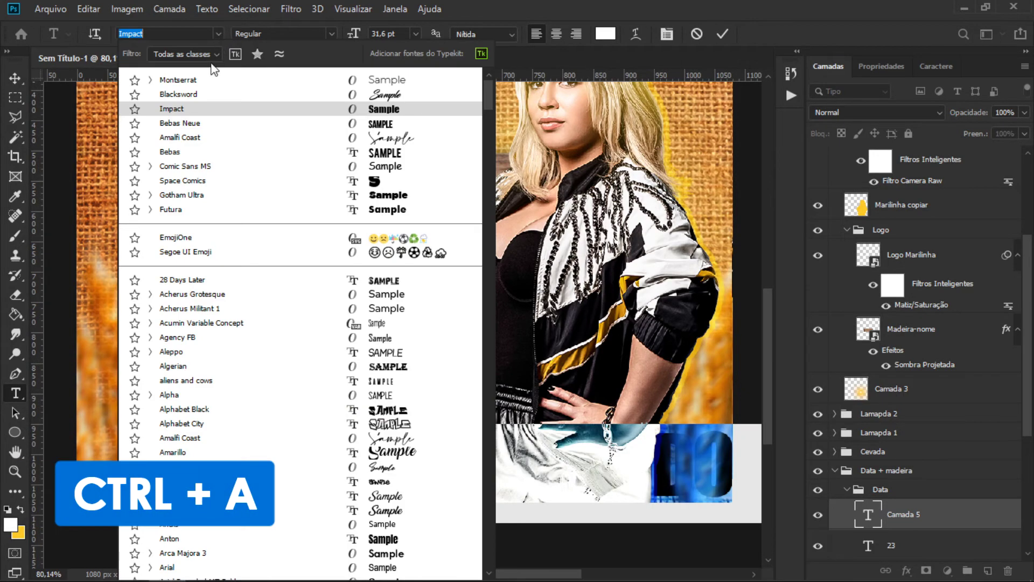
pyautogui.click(211, 75)
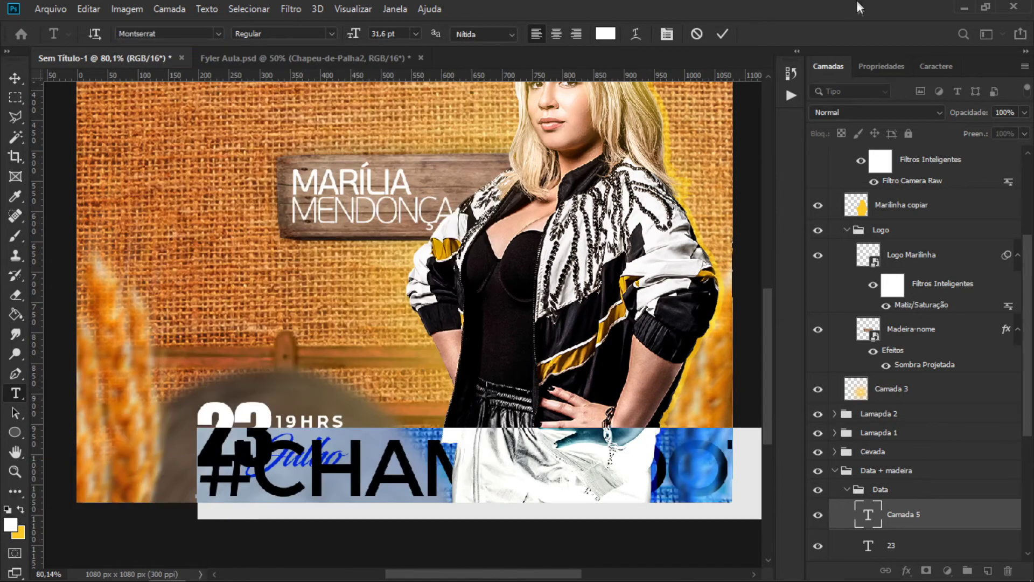
# Step: Set the hashtag to 5 pt and position it just under the date
pyautogui.click(929, 68)
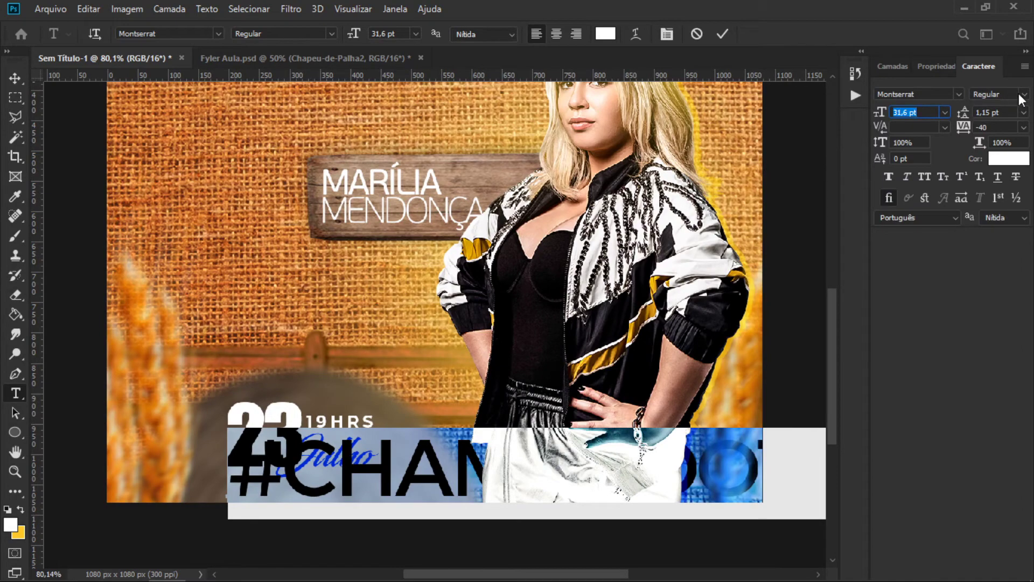
pyautogui.moveTo(879, 114); pyautogui.dragTo(859, 121)
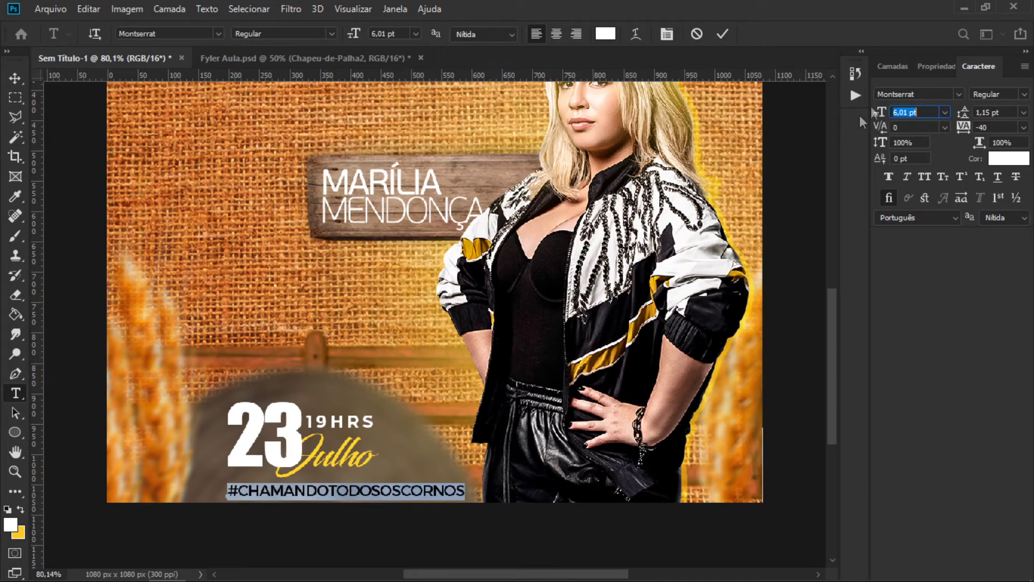
pyautogui.click(721, 35)
pyautogui.press('v')
pyautogui.click(276, 568)
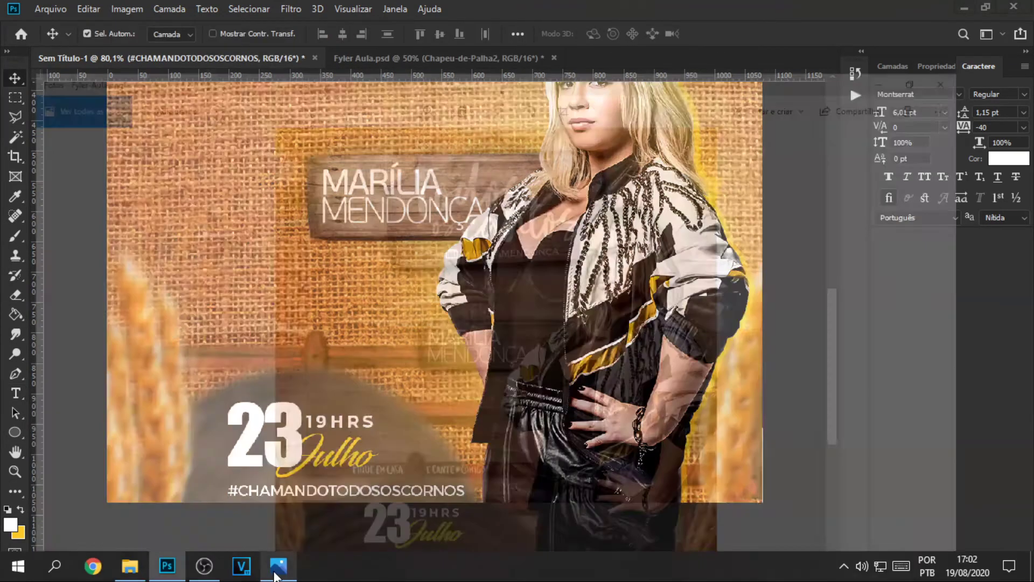
pyautogui.click(276, 568)
pyautogui.moveTo(372, 492); pyautogui.dragTo(338, 491)
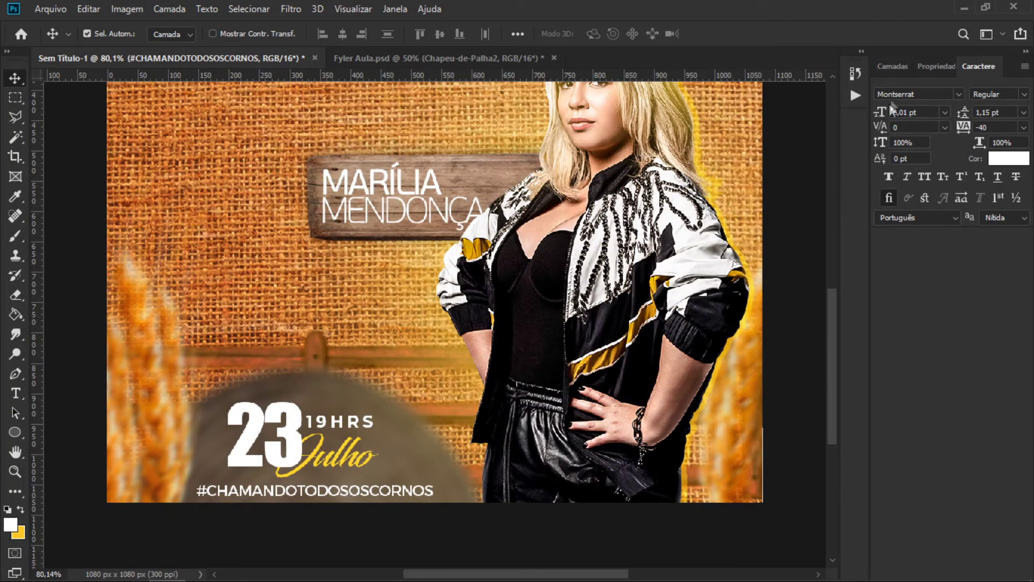
pyautogui.write('5')
pyautogui.press('Return')
pyautogui.moveTo(277, 496); pyautogui.dragTo(284, 494)
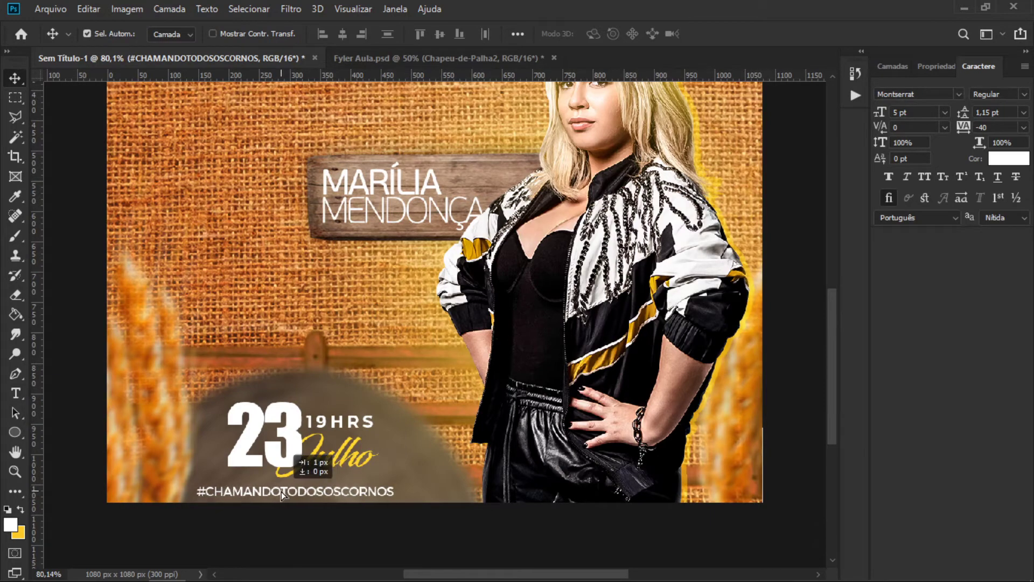
pyautogui.press('Up')
pyautogui.press('Up')
pyautogui.press('Up')
pyautogui.press('Up')
pyautogui.press('Up')
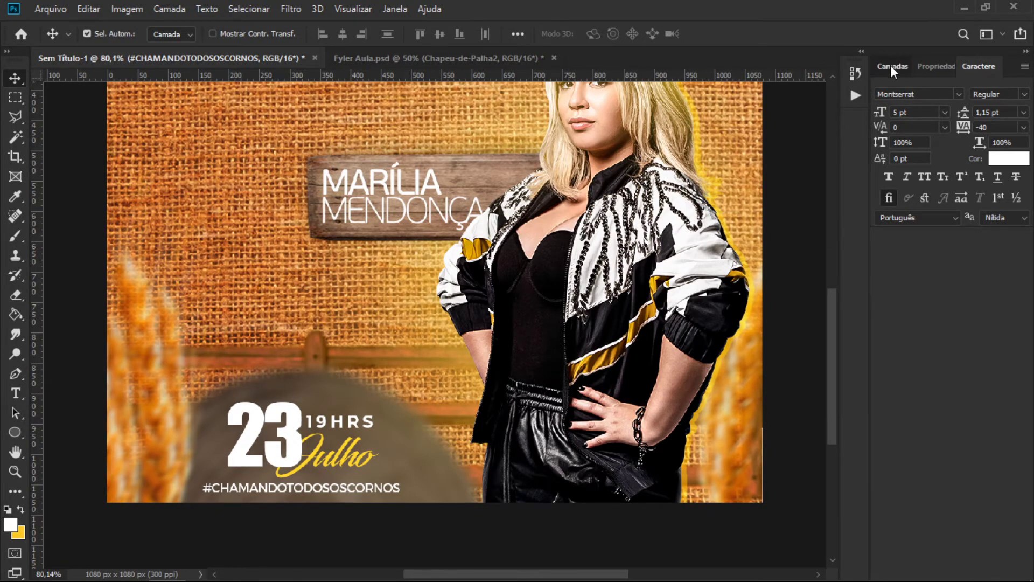
# Step: Centre the hashtag horizontally with the Data group
pyautogui.click(891, 66)
pyautogui.scroll(-3, 883, 492)
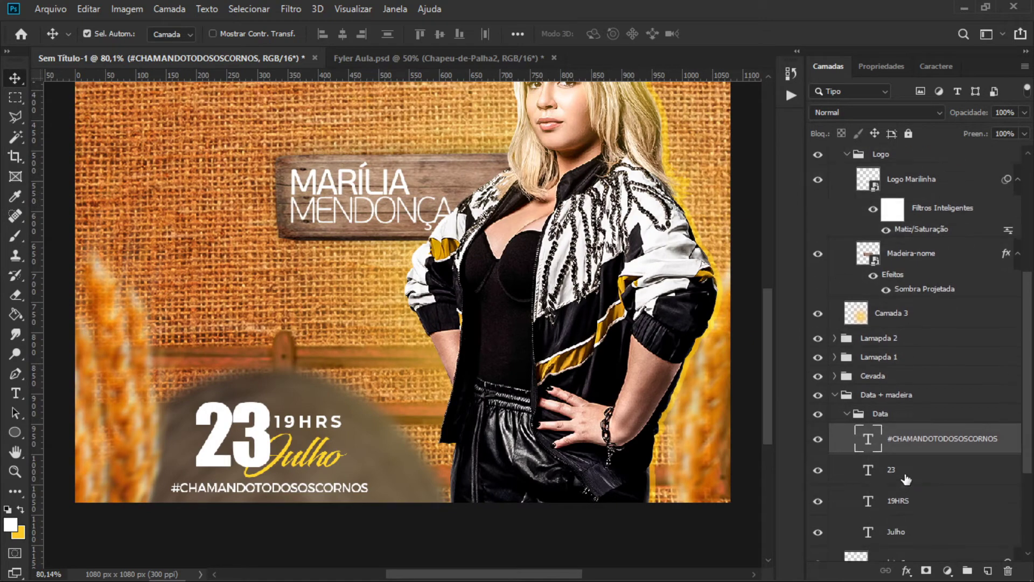
pyautogui.moveTo(883, 493); pyautogui.dragTo(901, 425)
pyautogui.keyDown('ctrl'); pyautogui.click(889, 445); pyautogui.keyUp('ctrl')
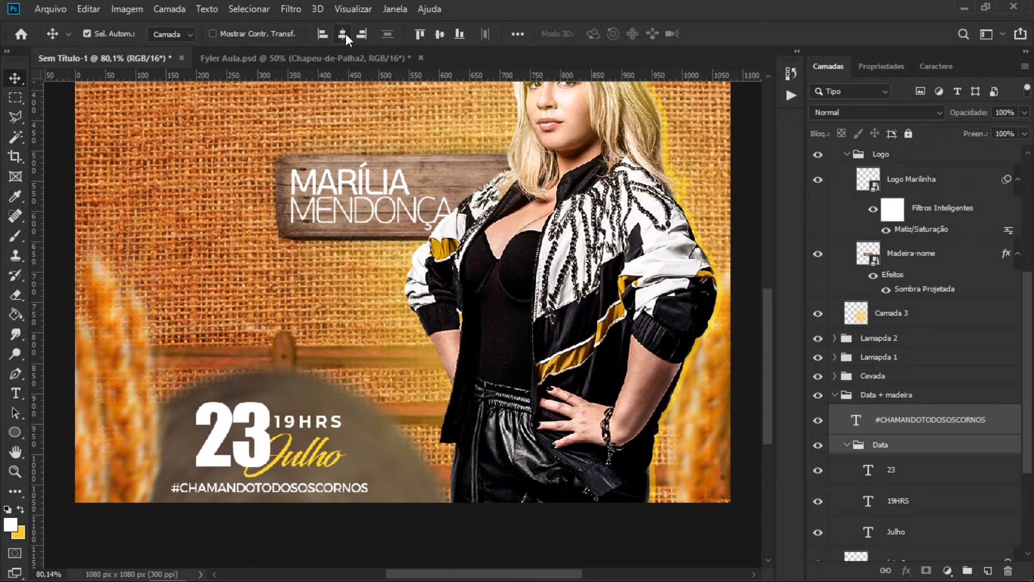
pyautogui.click(342, 34)
pyautogui.click(836, 398)
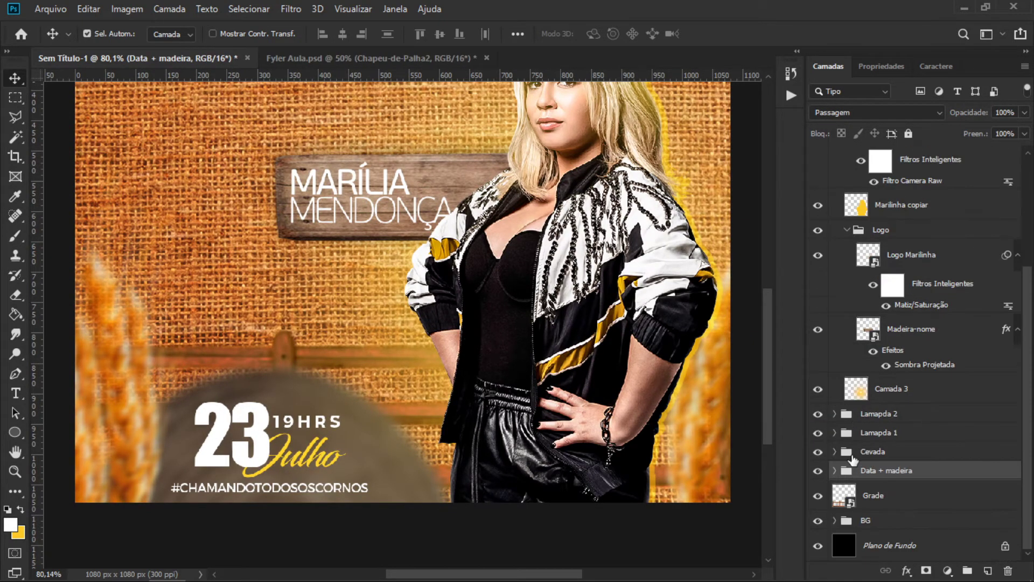
pyautogui.click(834, 471)
# Step: Nudge the date and hashtag up together, compare with the reference, and add an empty layer
pyautogui.scroll(-2, 910, 485)
pyautogui.click(916, 457)
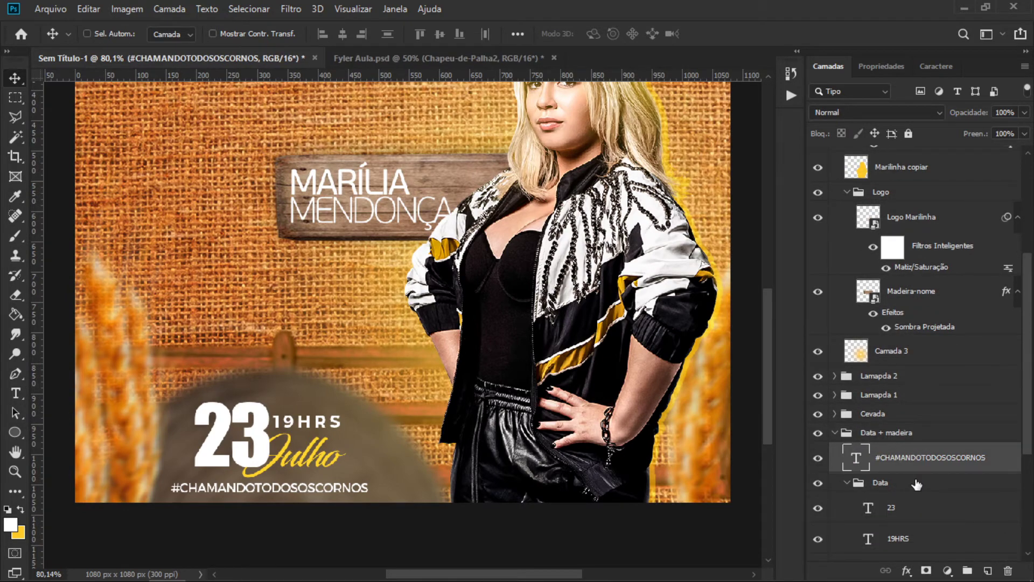
pyautogui.keyDown('ctrl'); pyautogui.click(916, 482); pyautogui.keyUp('ctrl')
pyautogui.press('Up')
pyautogui.press('Up')
pyautogui.press('Up')
pyautogui.press('Up')
pyautogui.press('Up')
pyautogui.press('Up')
pyautogui.press('Up')
pyautogui.press('Up')
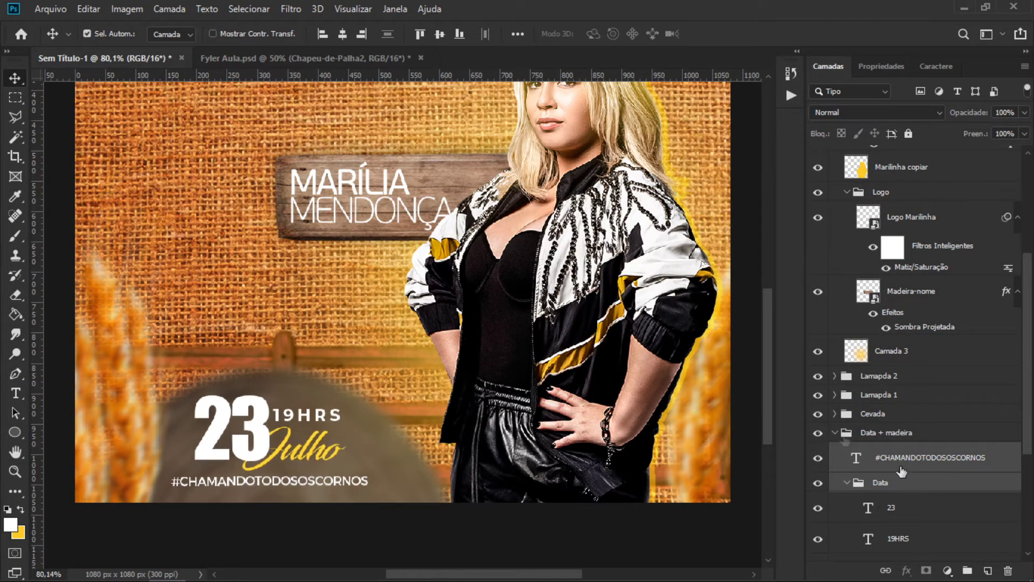
pyautogui.press('Up')
pyautogui.press('Up')
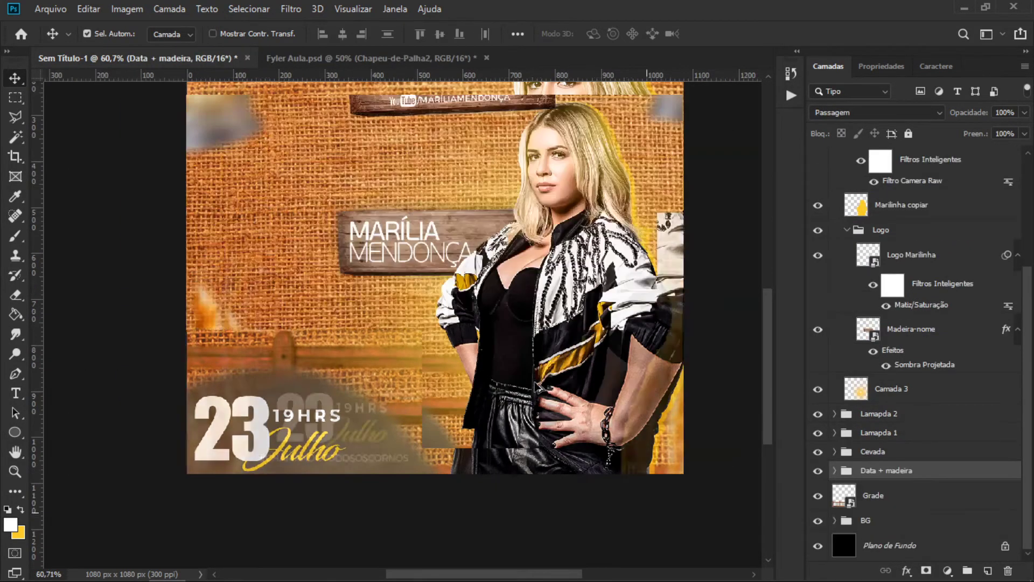
pyautogui.click(274, 566)
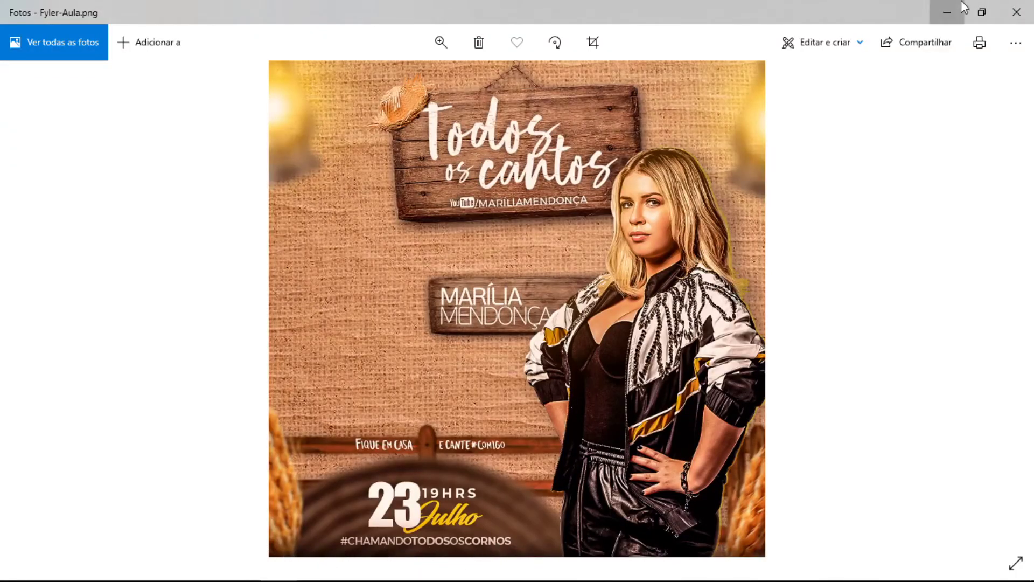
pyautogui.click(947, 12)
pyautogui.click(983, 570)
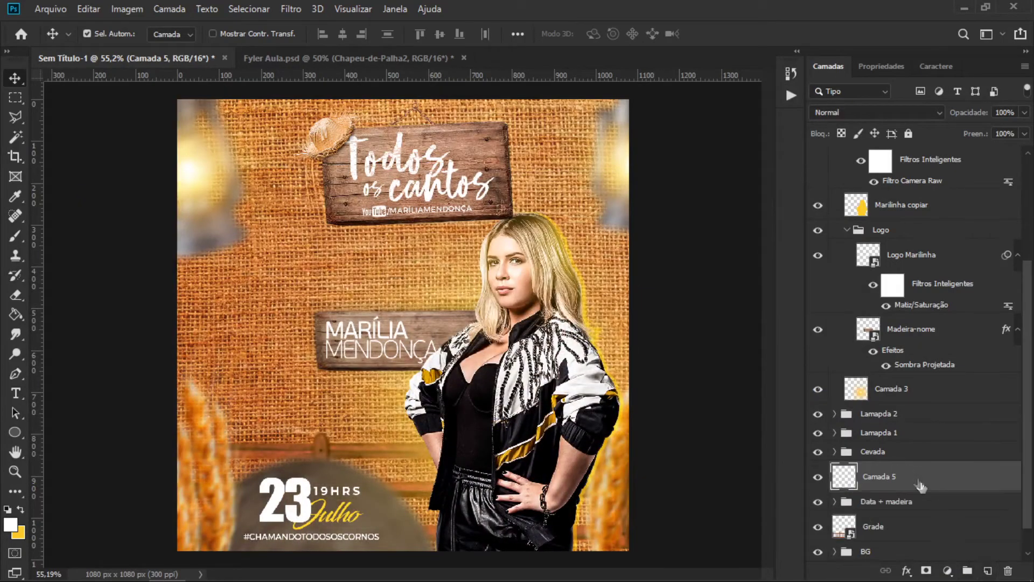
# Step: Add an empty layer inside Data + madeira and set the brush size to 297
pyautogui.hotkey('ctrl', 'z')
pyautogui.press('b')
pyautogui.scroll(-2, 350, 378)
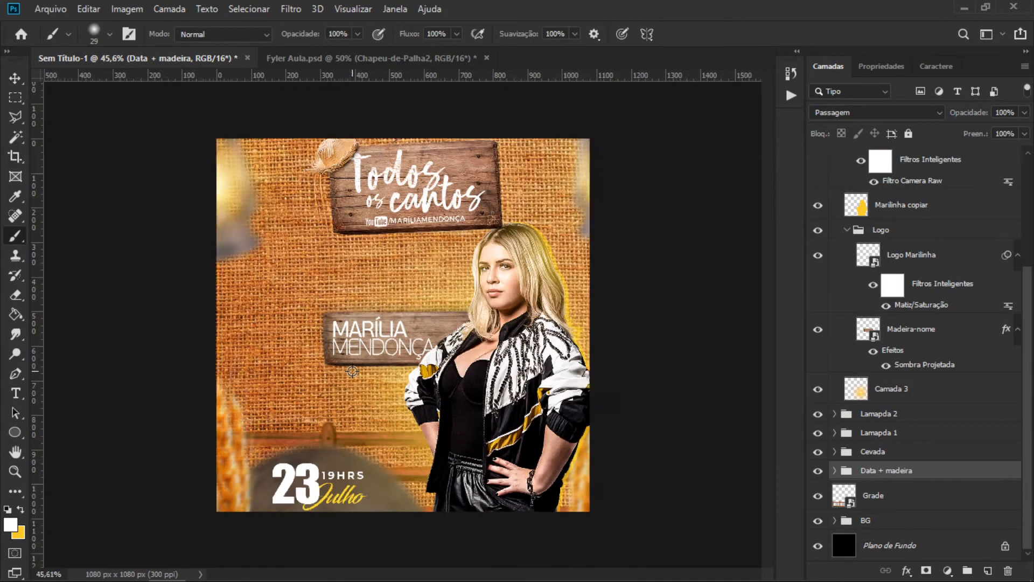
pyautogui.click(835, 474)
pyautogui.hotkey('ctrl', 'shift', 'alt', 'n')
pyautogui.press('b')
pyautogui.moveTo(239, 322); pyautogui.dragTo(307, 377)
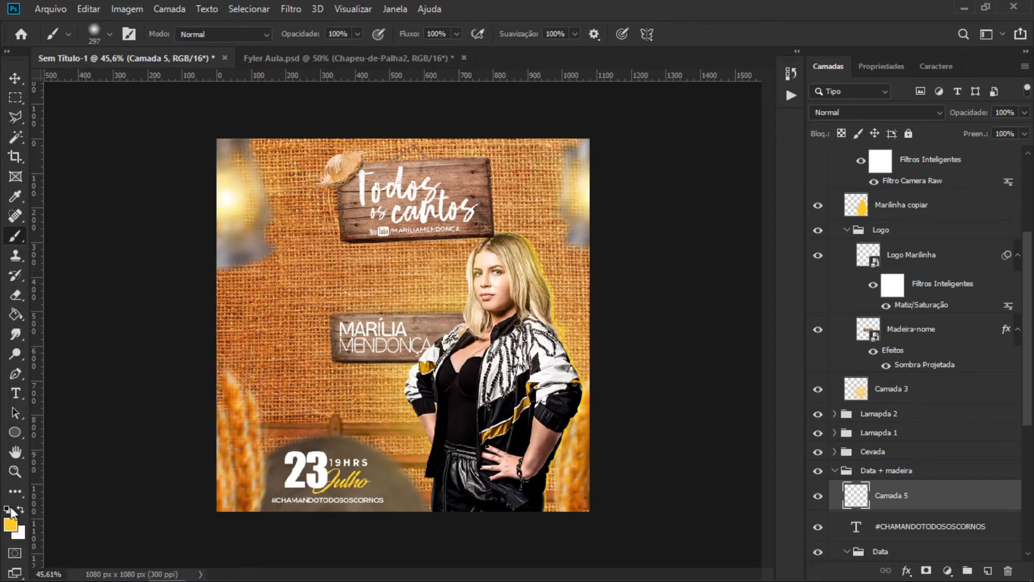
# Step: Set the foreground colour to black (000000) and bring up Fyler-Aula.png in Photos
pyautogui.click(10, 524)
pyautogui.write('000000')
pyautogui.press('Return')
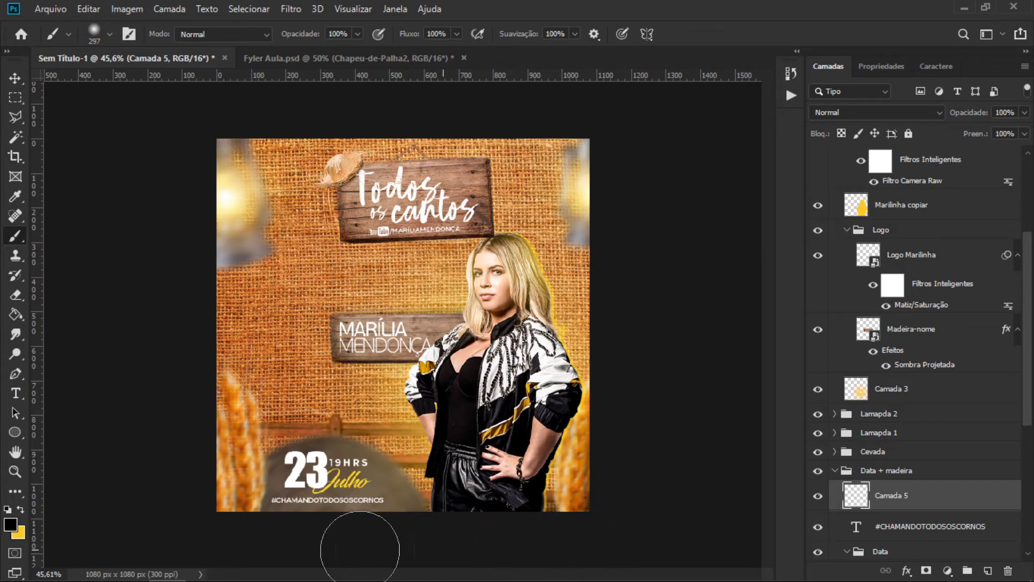
pyautogui.press('v')
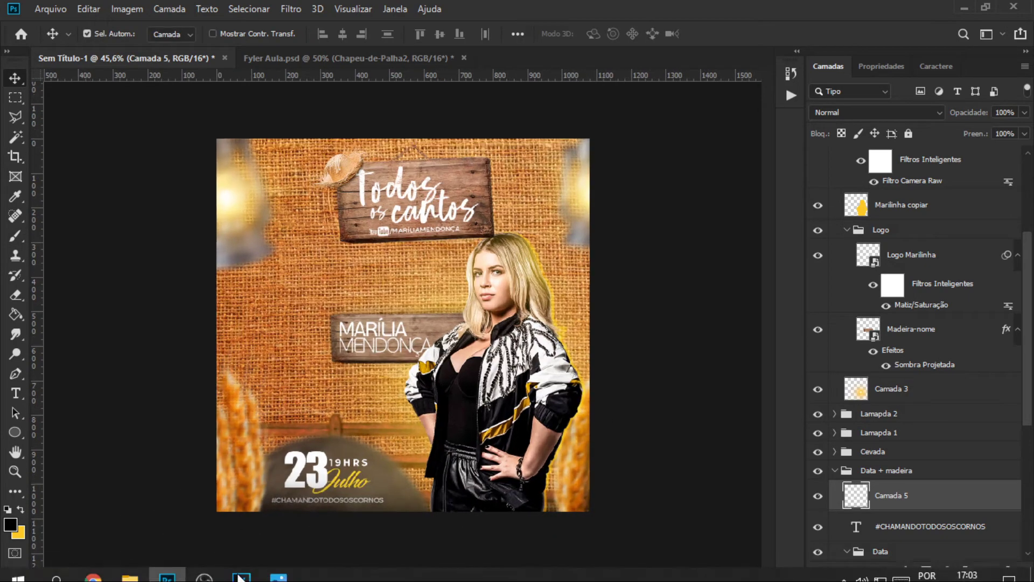
pyautogui.click(279, 565)
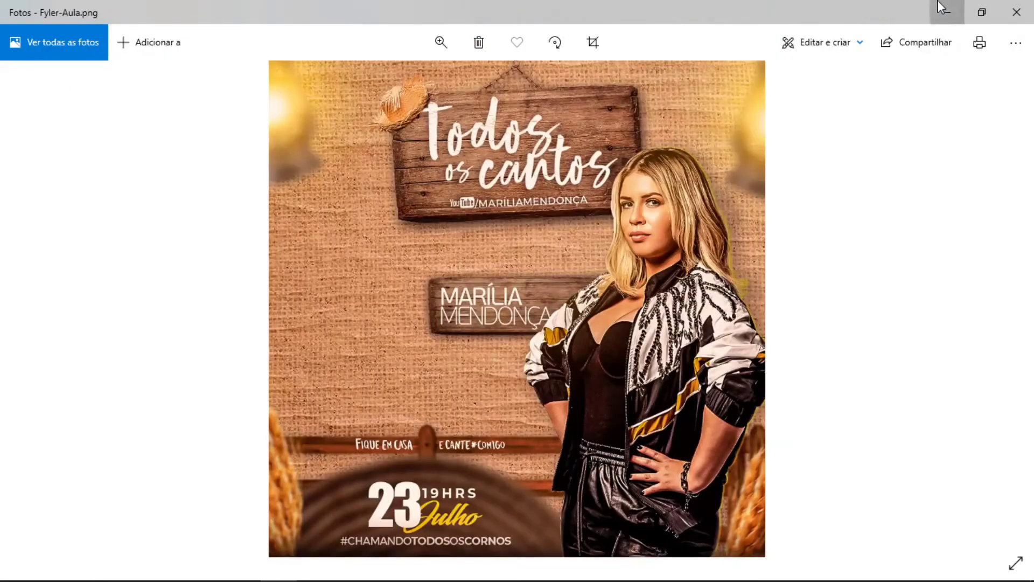
# Step: Place the Fique em casa artwork embedded and turn it white with Lightness +100
pyautogui.click(943, 7)
pyautogui.click(50, 9)
pyautogui.click(147, 295)
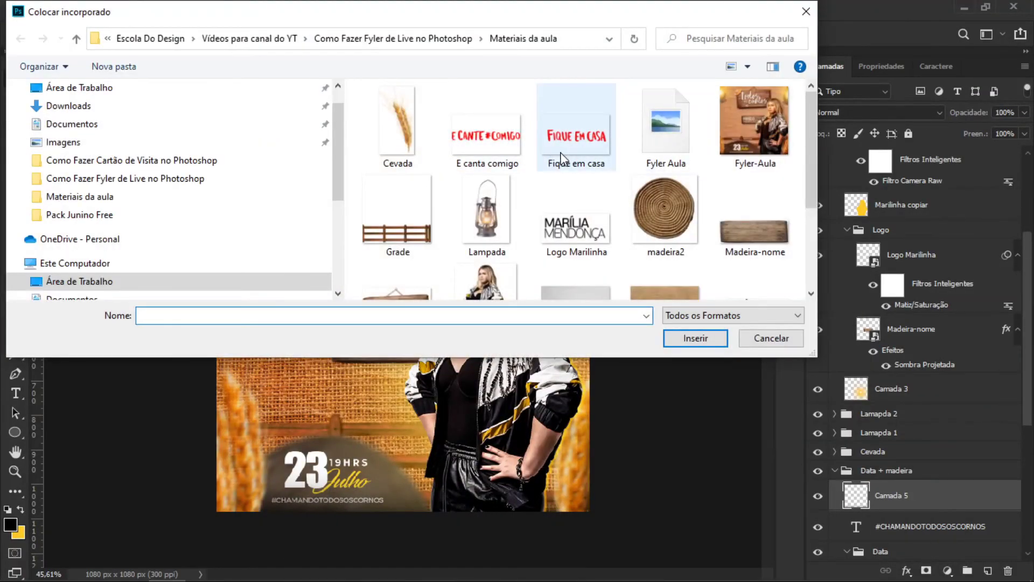
pyautogui.doubleClick(562, 153)
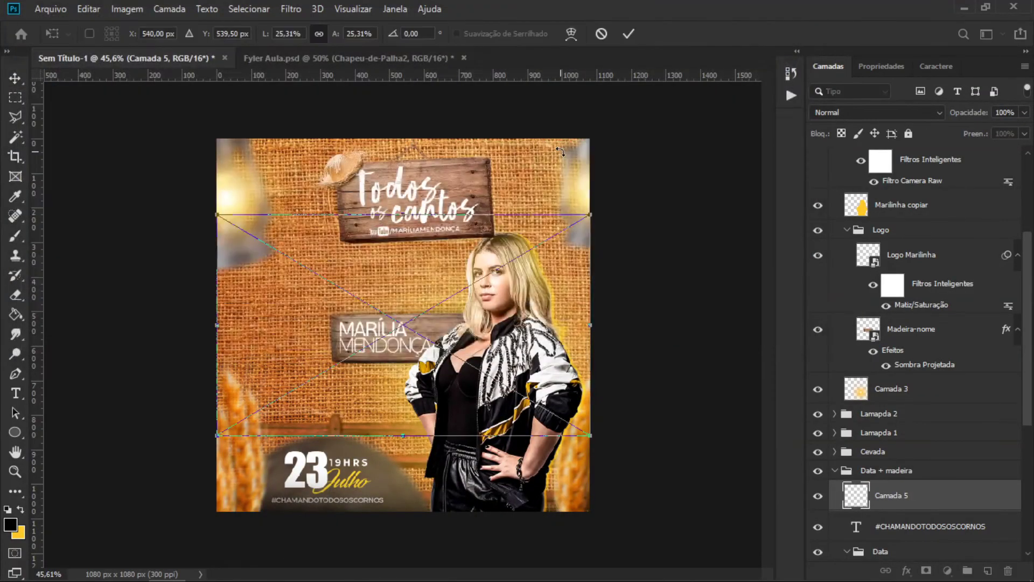
pyautogui.press('Return')
pyautogui.hotkey('ctrl', 'u')
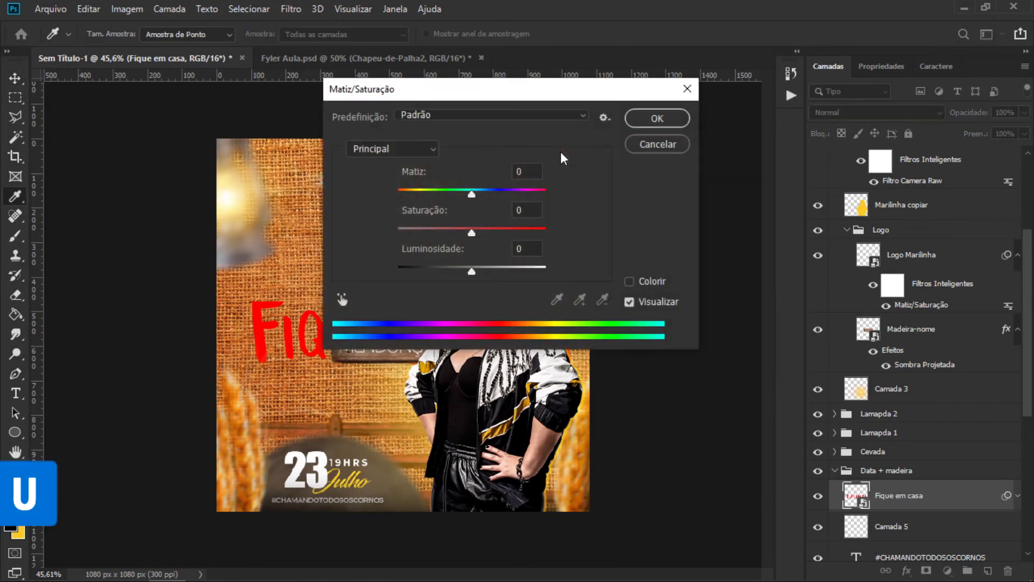
pyautogui.moveTo(471, 271); pyautogui.dragTo(577, 257)
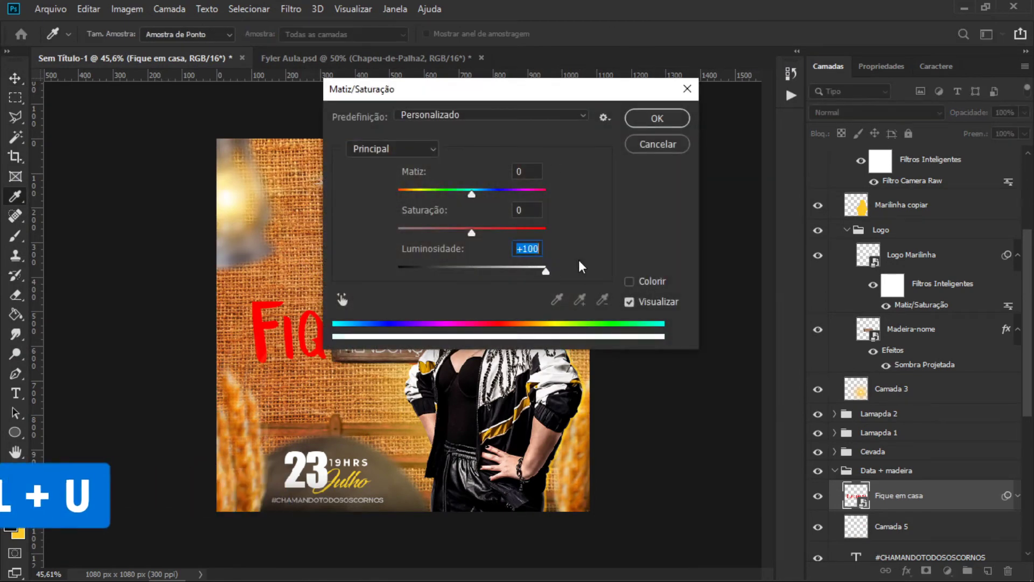
pyautogui.press('Return')
# Step: Move Fique em casa below madeira2 and group it with the Grade layer
pyautogui.moveTo(931, 492)
pyautogui.mouseDown()
pyautogui.moveTo(913, 416)
pyautogui.moveTo(914, 464)
pyautogui.mouseUp()
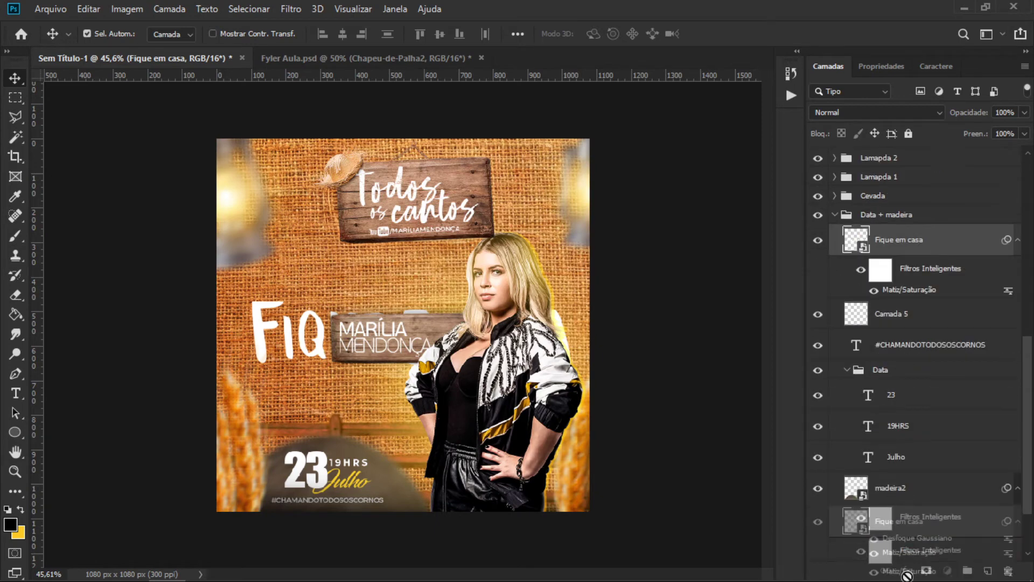
pyautogui.moveTo(915, 464); pyautogui.dragTo(915, 509)
pyautogui.keyDown('ctrl'); pyautogui.click(918, 551); pyautogui.keyUp('ctrl')
pyautogui.hotkey('ctrl', 'g')
pyautogui.write('Madeira Grade + Fique')
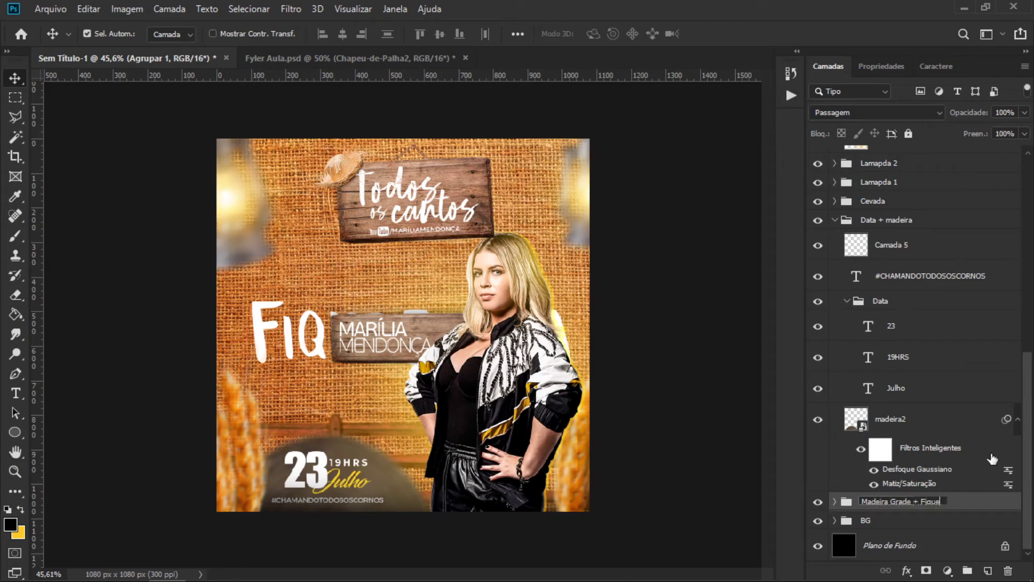
pyautogui.write('Fique')
# Step: Name the group Madeira Grade + Fique and shrink the lettering to about a third
pyautogui.press('Return')
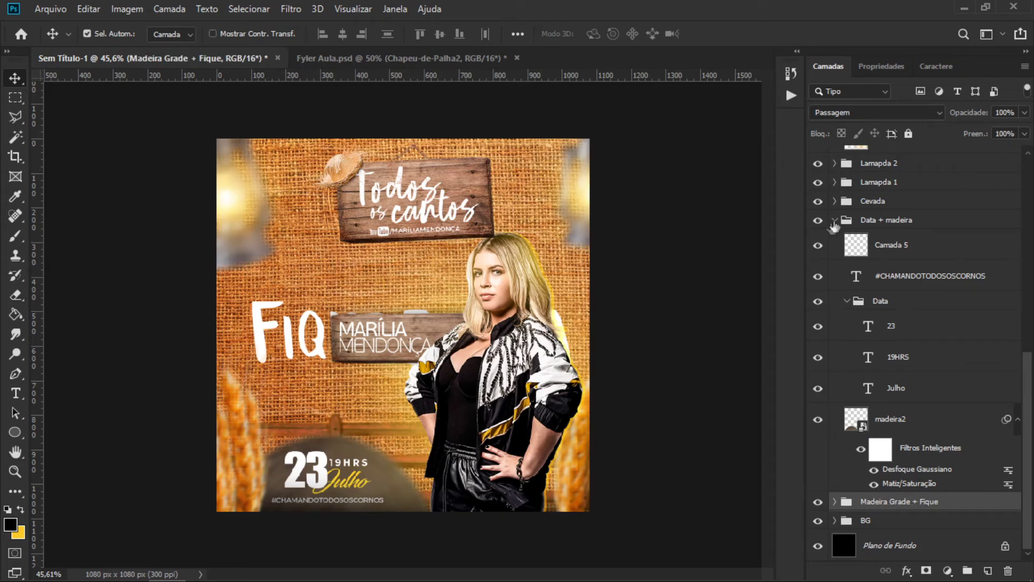
pyautogui.click(834, 221)
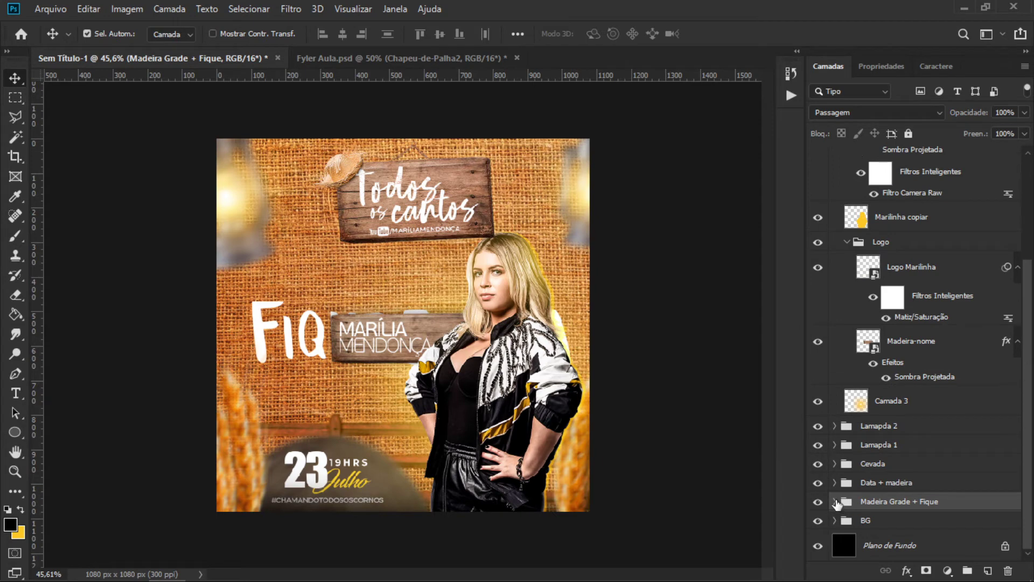
pyautogui.click(835, 501)
pyautogui.moveTo(290, 332); pyautogui.dragTo(269, 398)
pyautogui.hotkey('ctrl', 't')
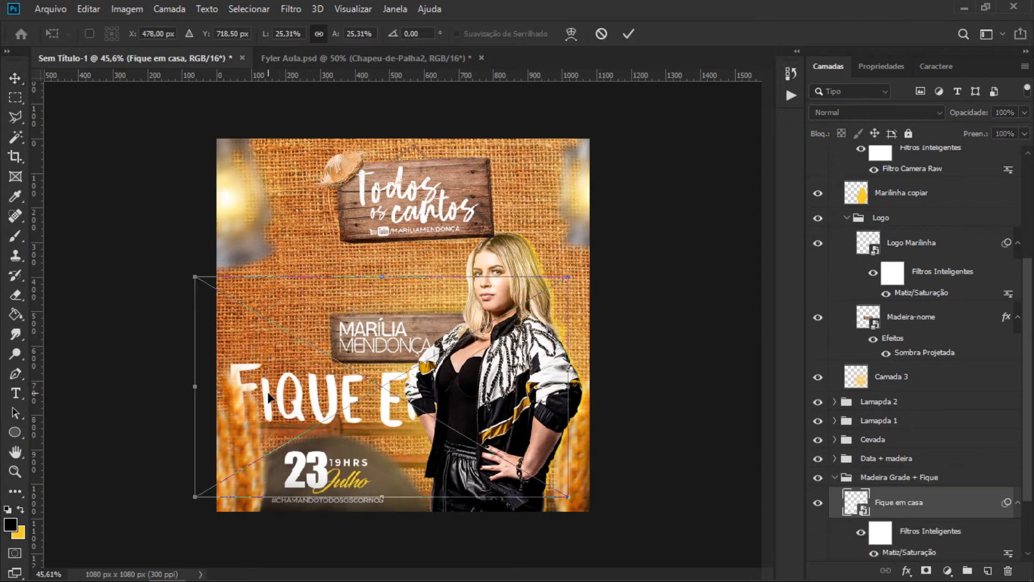
pyautogui.moveTo(569, 277); pyautogui.dragTo(421, 328)
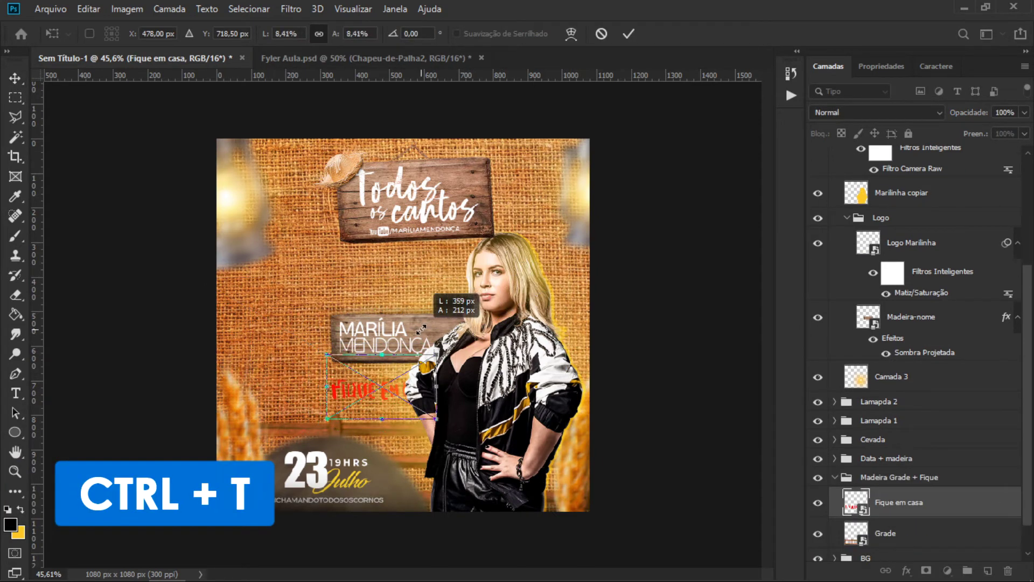
pyautogui.press('Return')
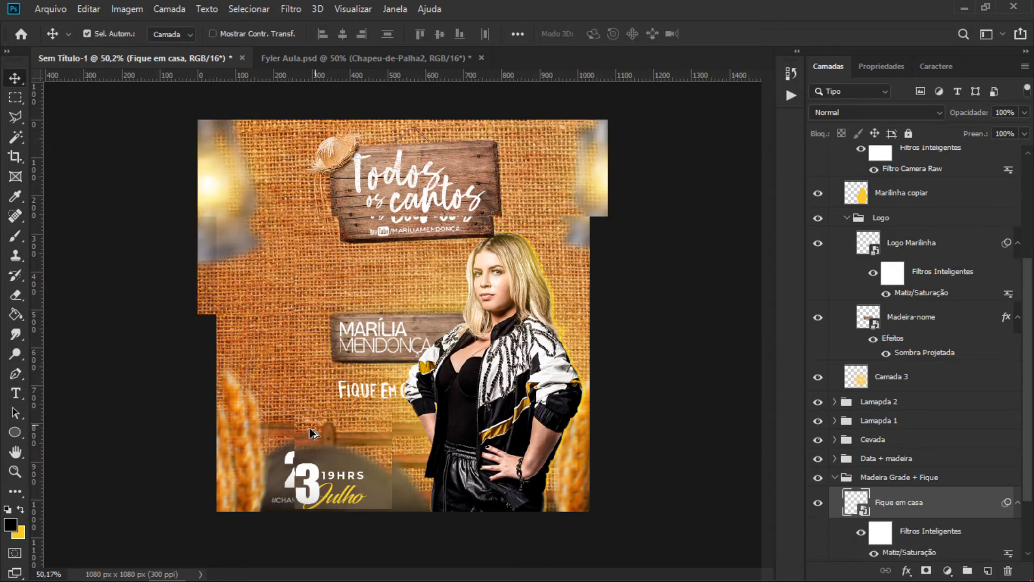
pyautogui.scroll(5, 313, 433)
pyautogui.click(486, 319)
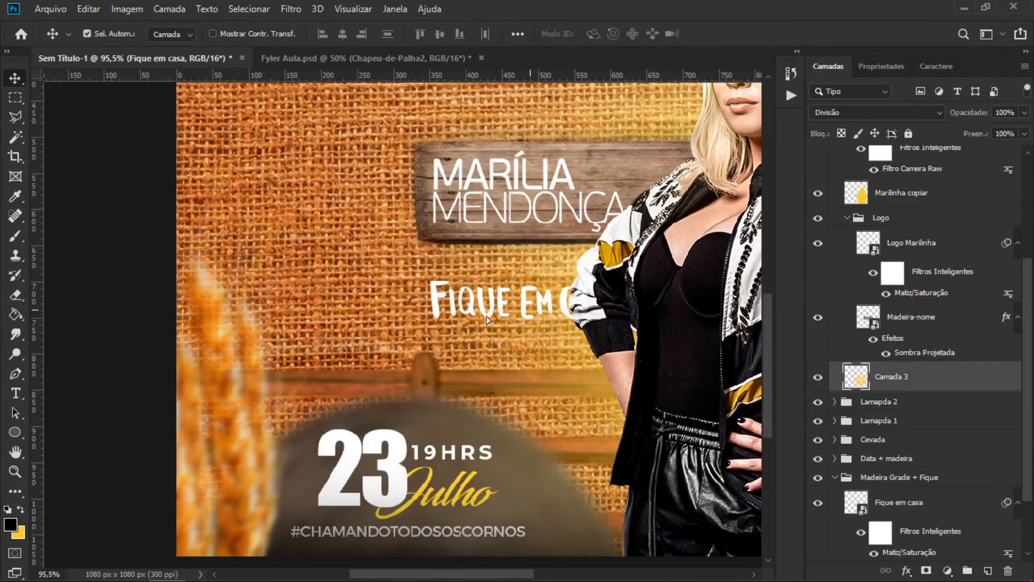
pyautogui.click(496, 230)
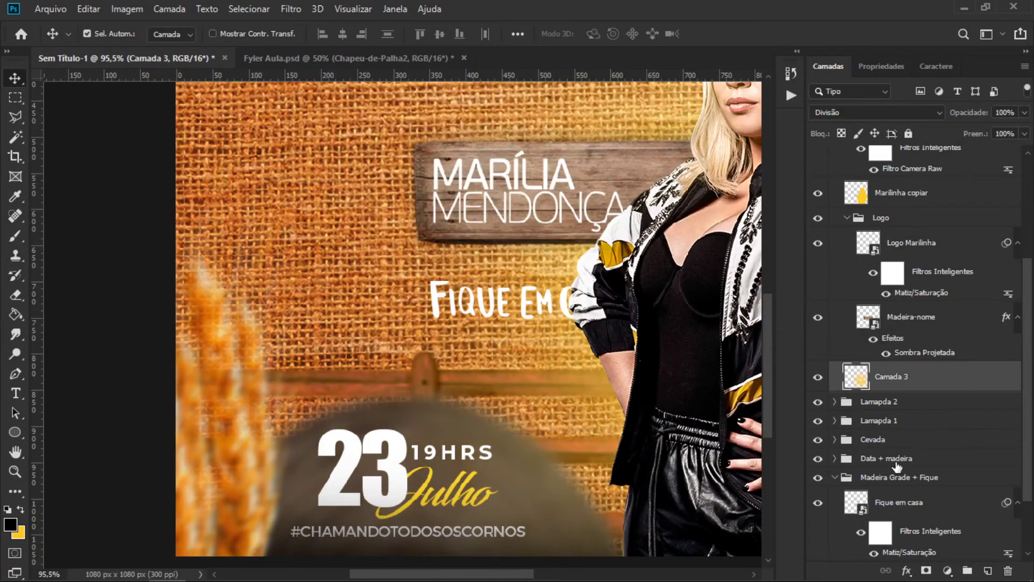
# Step: Move the Fique em casa lettering down-left above the date and fine-tune its size
pyautogui.click(899, 506)
pyautogui.moveTo(502, 310); pyautogui.dragTo(341, 376)
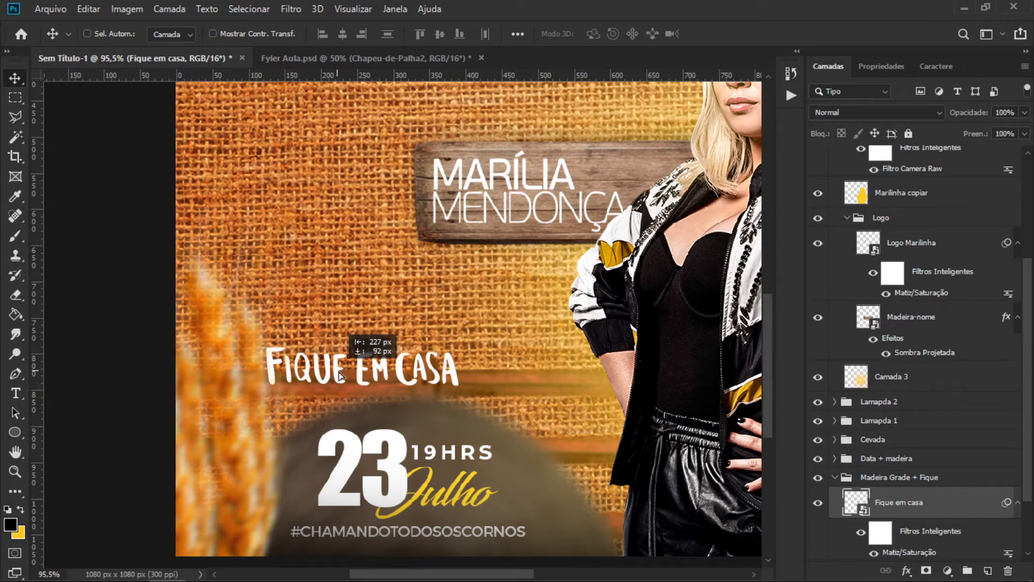
pyautogui.hotkey('ctrl', 't')
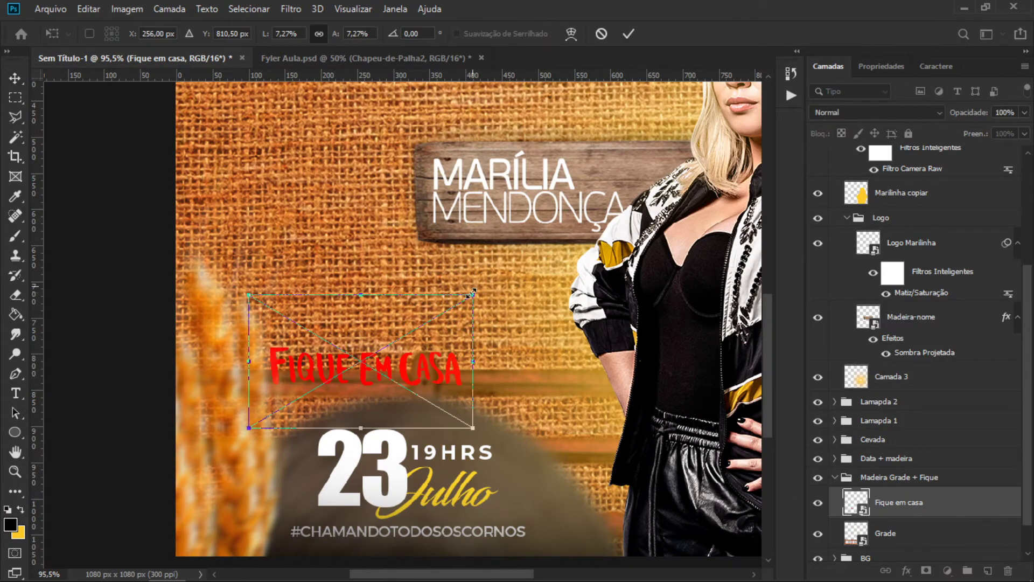
pyautogui.moveTo(472, 332)
pyautogui.mouseDown()
pyautogui.moveTo(419, 302)
pyautogui.moveTo(473, 291)
pyautogui.mouseUp()
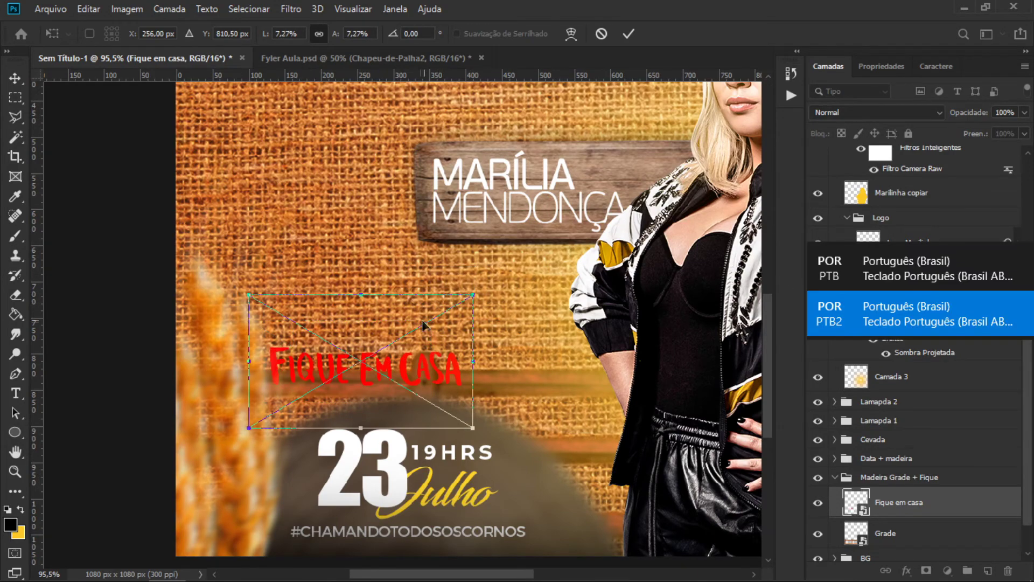
pyautogui.moveTo(473, 295); pyautogui.dragTo(439, 302)
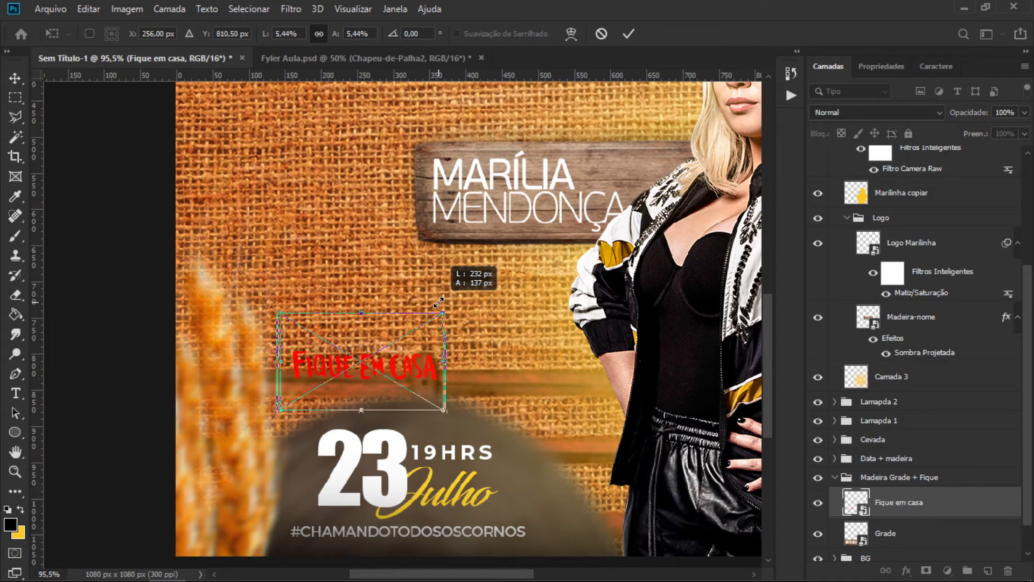
pyautogui.moveTo(439, 302)
pyautogui.mouseDown()
pyautogui.moveTo(473, 291)
pyautogui.moveTo(450, 300)
pyautogui.mouseUp()
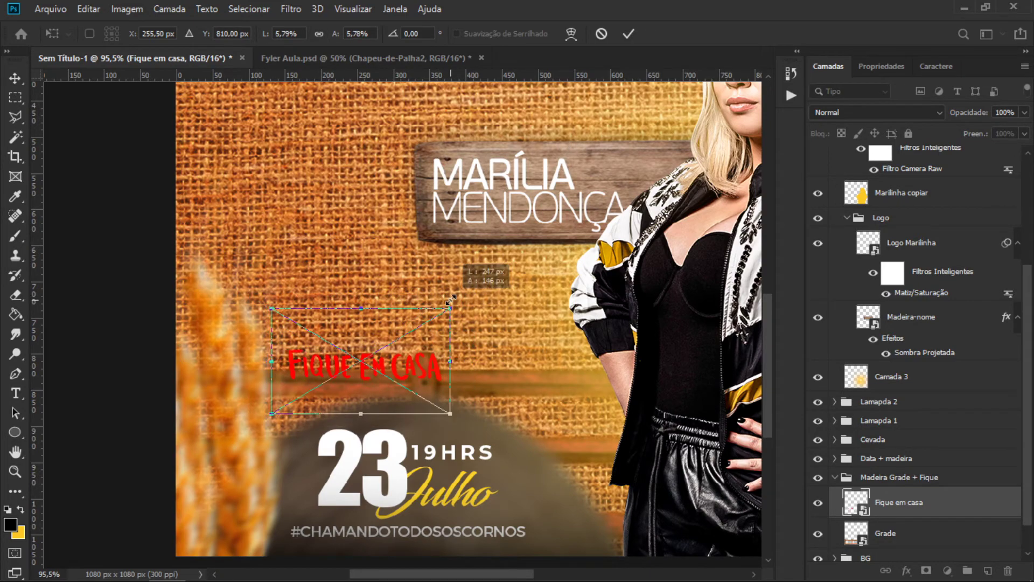
pyautogui.click(628, 33)
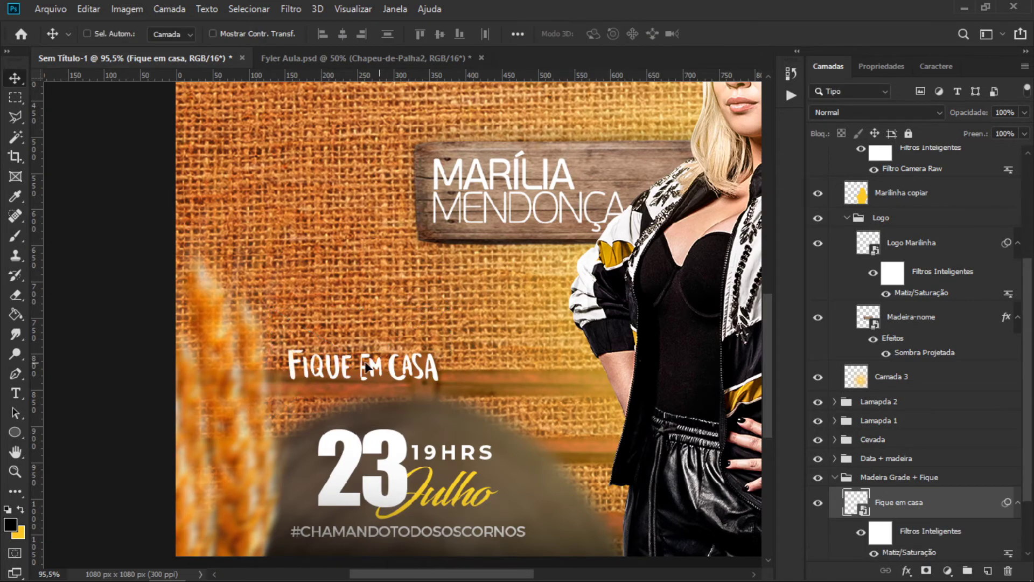
# Step: Shrink the lettering a little more and nudge it slightly right
pyautogui.hotkey('ctrl', 't')
pyautogui.scroll(3, 423, 339)
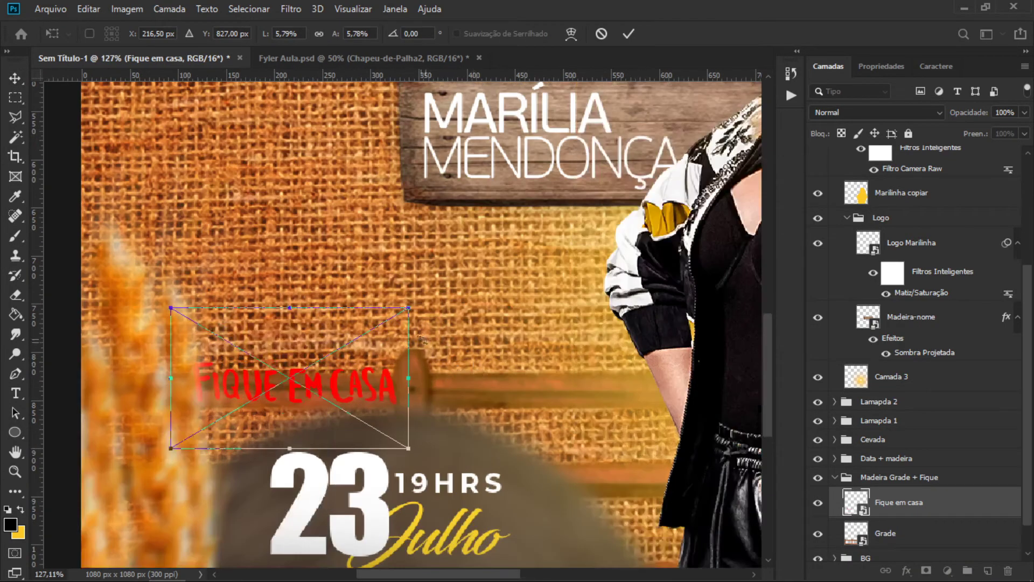
pyautogui.moveTo(408, 307); pyautogui.dragTo(381, 324)
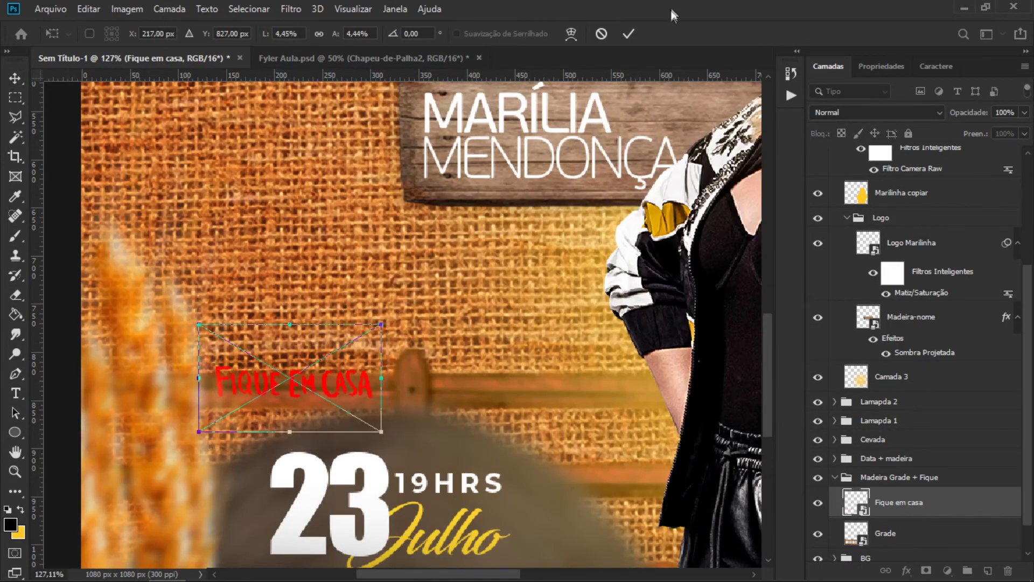
pyautogui.click(627, 35)
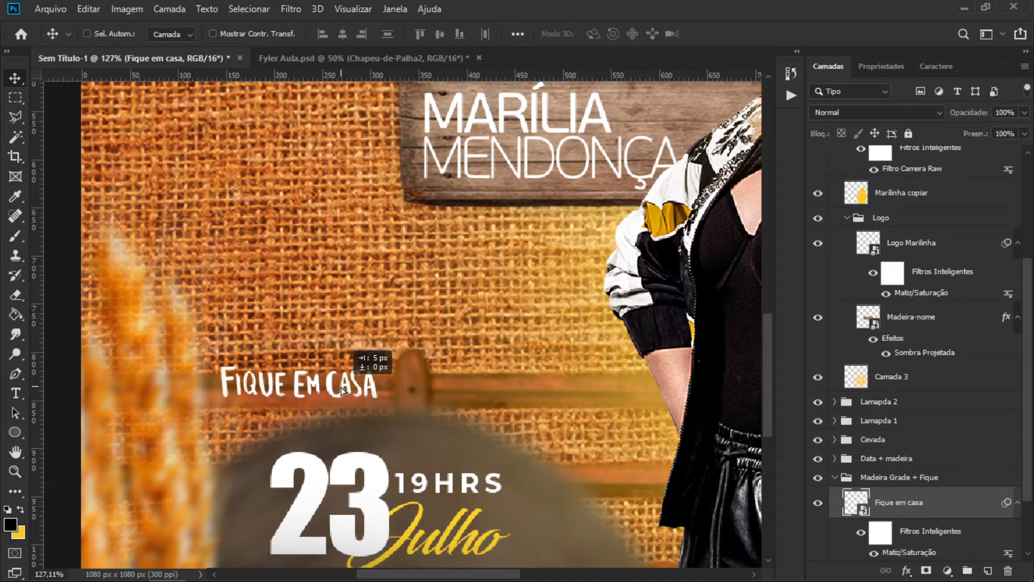
pyautogui.moveTo(350, 384); pyautogui.dragTo(352, 388)
pyautogui.click(87, 33)
pyautogui.click(51, 9)
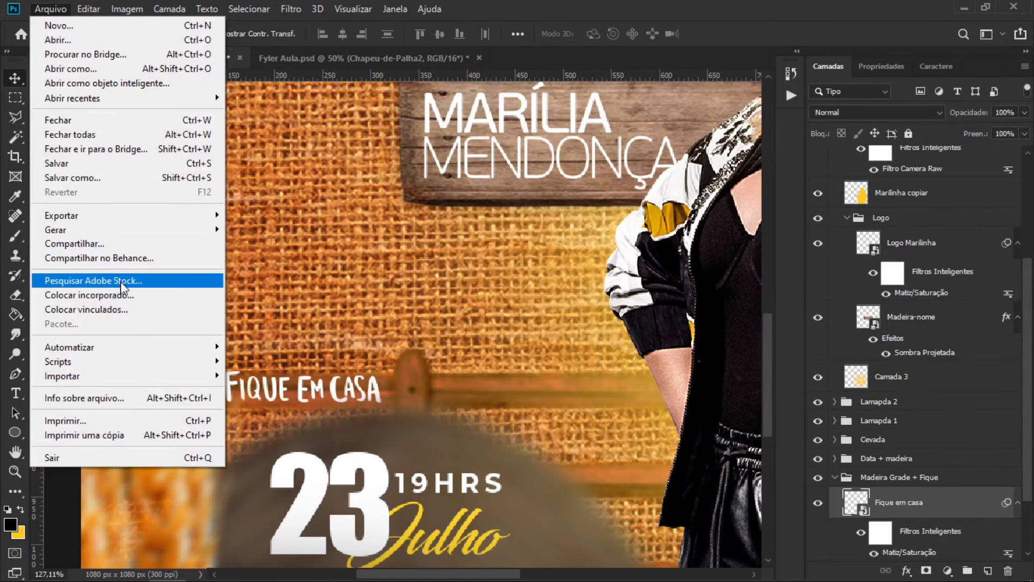
# Step: Place the E cante comigo artwork and raise its lightness to turn it white
pyautogui.click(128, 294)
pyautogui.doubleClick(487, 124)
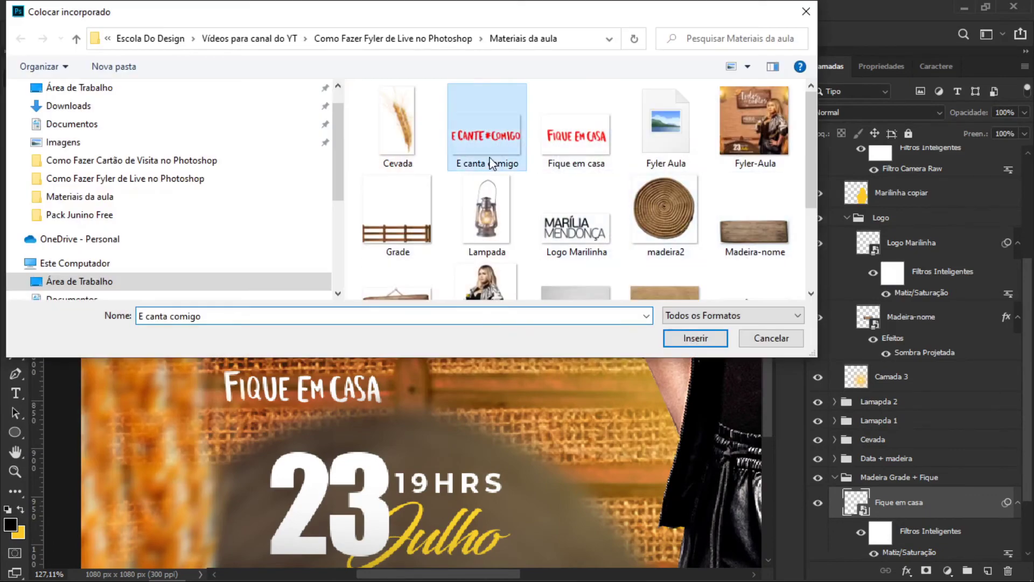
pyautogui.press('Return')
pyautogui.hotkey('ctrl', 'u')
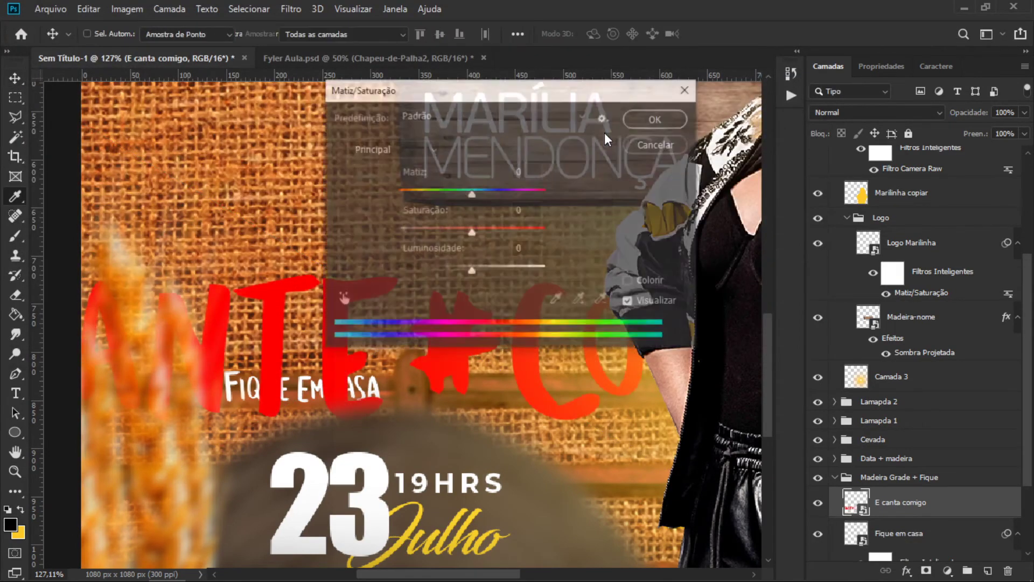
pyautogui.moveTo(471, 271); pyautogui.dragTo(590, 273)
pyautogui.press('Return')
# Step: Scale the E cante comigo lettering down to a smaller size
pyautogui.hotkey('ctrl', 't')
pyautogui.hotkey('ctrl', '0')
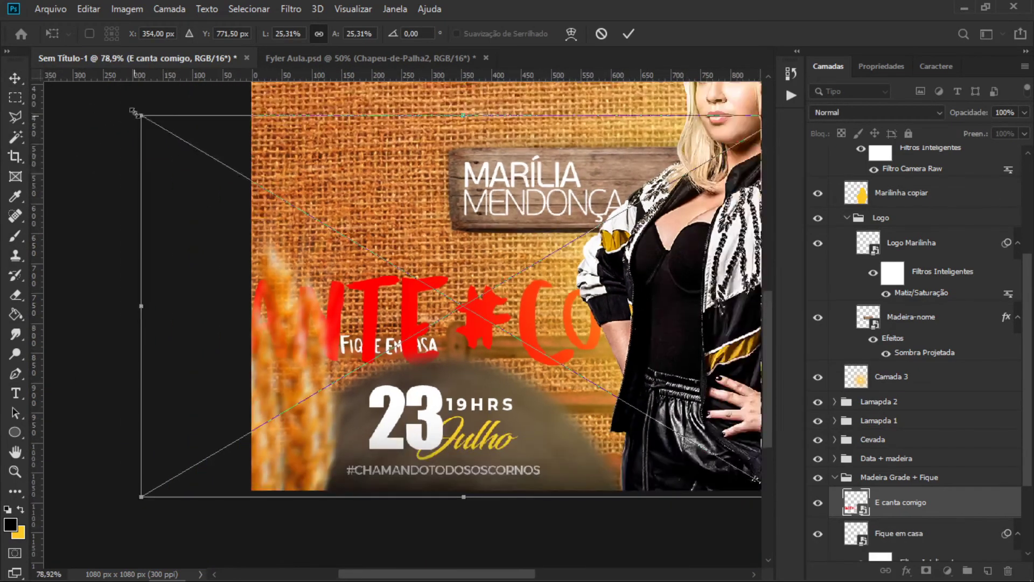
pyautogui.moveTo(142, 117); pyautogui.dragTo(436, 263)
pyautogui.click(628, 34)
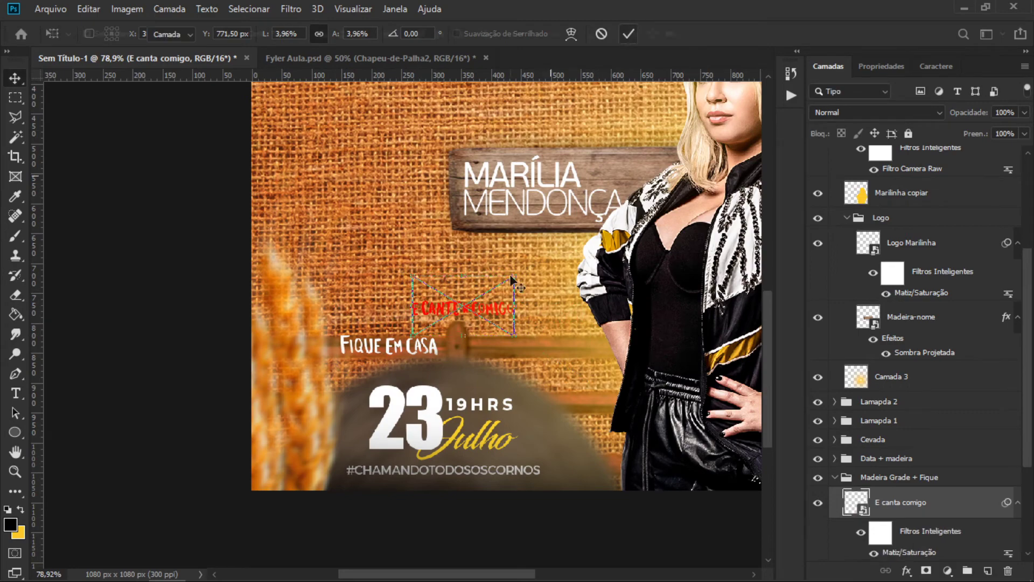
# Step: Move E cante comigo onto the rail beside FIQUE EM CASA, nudging FIQUE EM CASA right
pyautogui.scroll(3, 478, 321)
pyautogui.moveTo(482, 322); pyautogui.dragTo(559, 365)
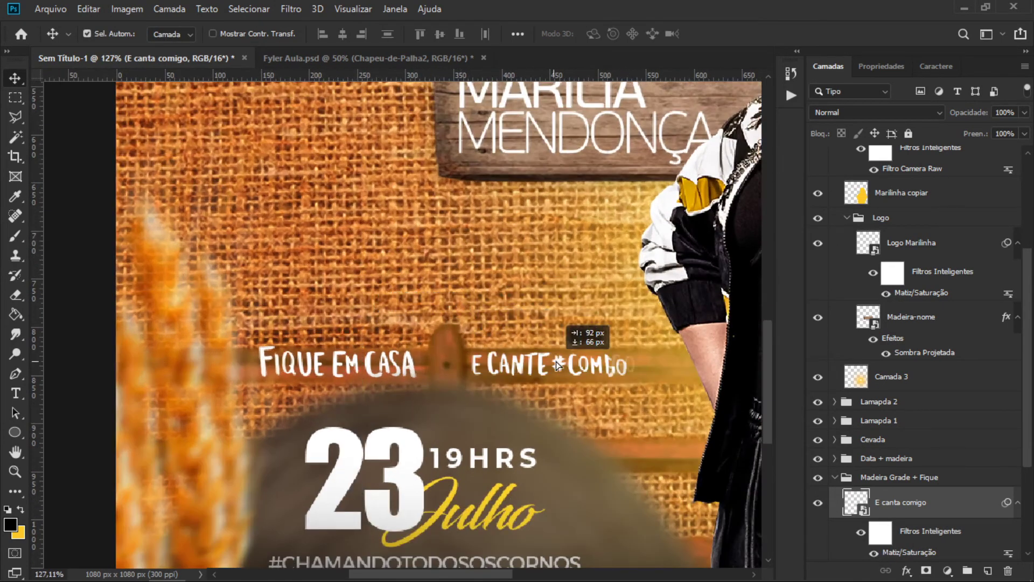
pyautogui.click(419, 353)
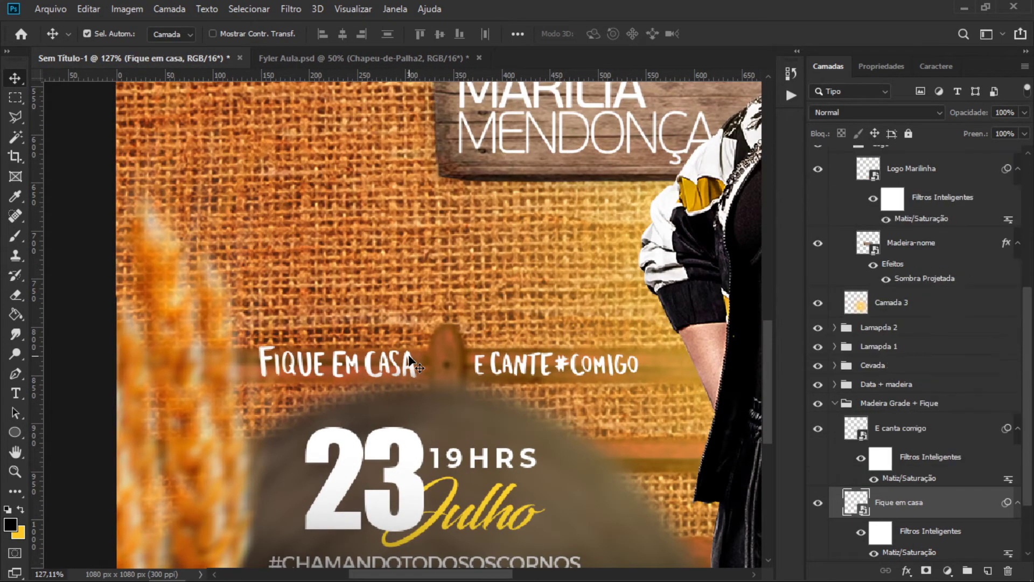
pyautogui.moveTo(421, 354); pyautogui.dragTo(423, 354)
pyautogui.click(923, 433)
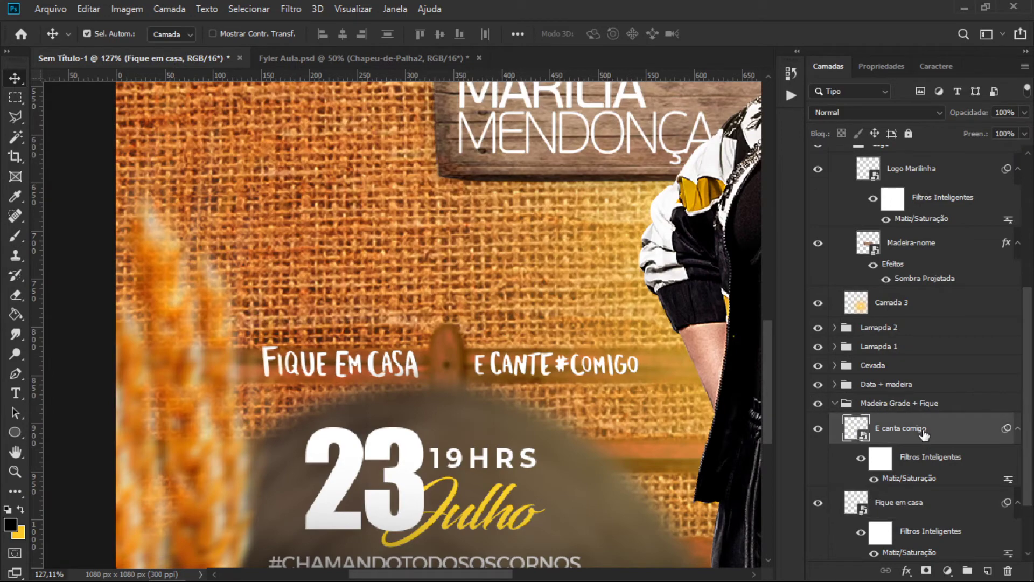
pyautogui.scroll(-2, 586, 266)
pyautogui.scroll(-2, 586, 266)
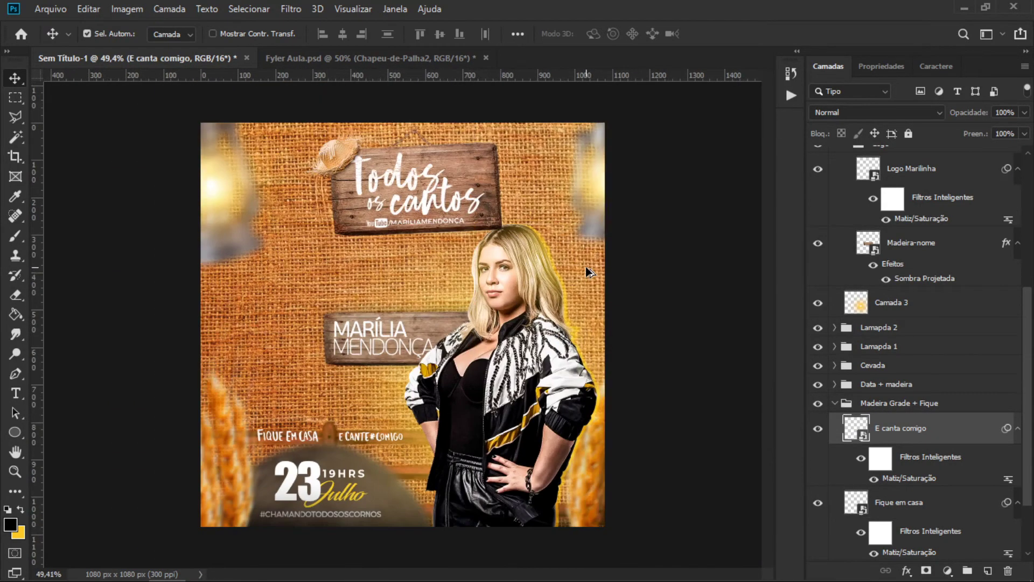
# Step: Add a drop shadow (Sombra Projetada) to the Madeira-principal sign layer
pyautogui.click(495, 178)
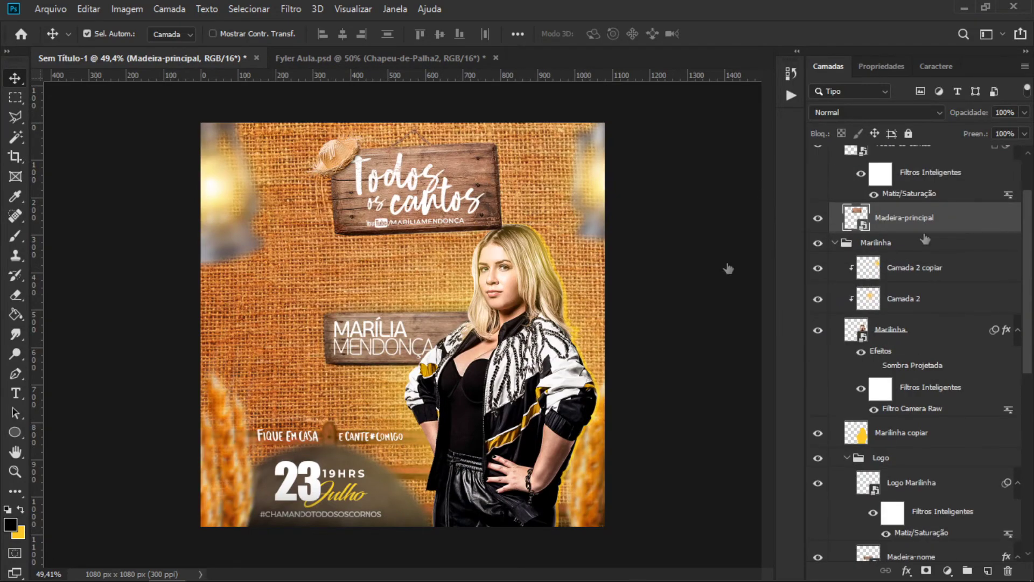
pyautogui.doubleClick(976, 228)
pyautogui.click(452, 397)
pyautogui.moveTo(822, 84)
pyautogui.mouseDown()
pyautogui.moveTo(666, 86)
pyautogui.moveTo(632, 67)
pyautogui.mouseUp()
pyautogui.press('Return')
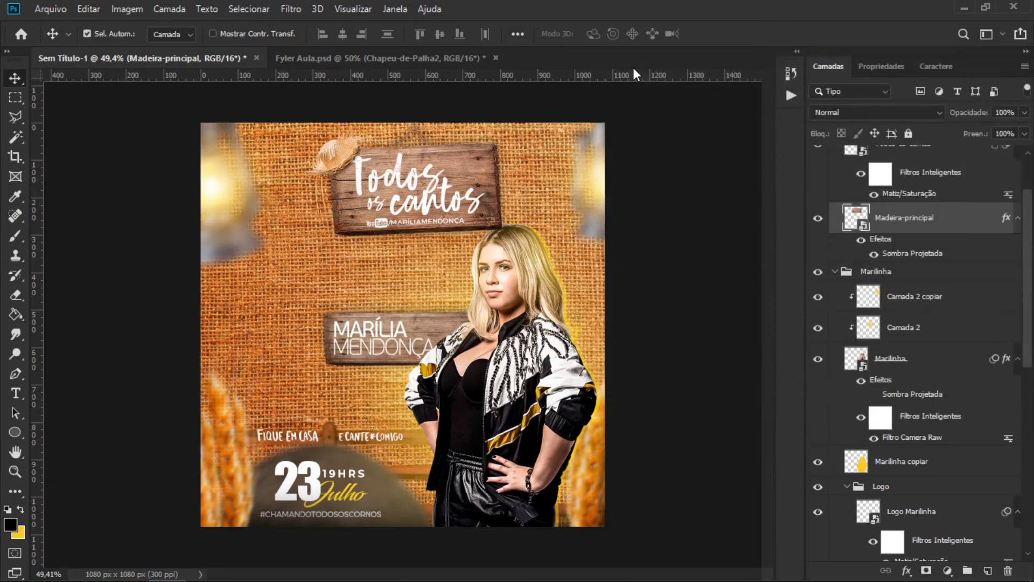
# Step: Compare the flyer against the Fyler-Aula.png reference image
pyautogui.click(279, 566)
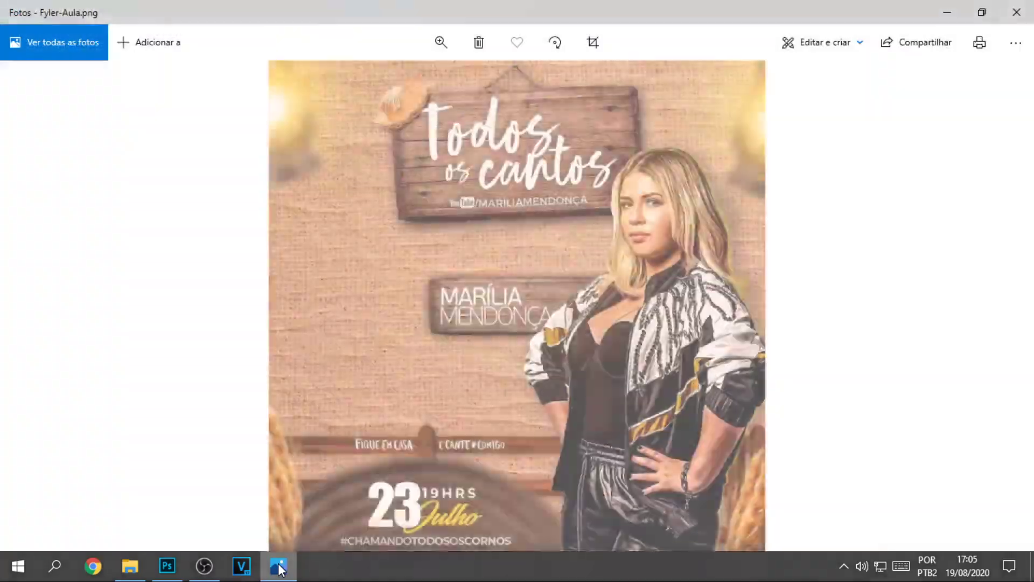
pyautogui.click(279, 566)
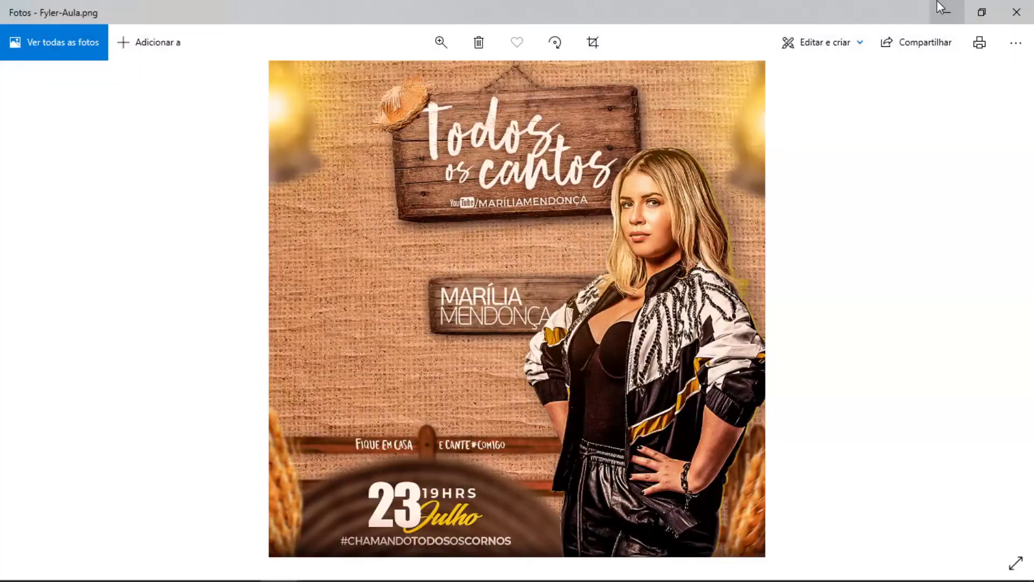
pyautogui.click(940, 7)
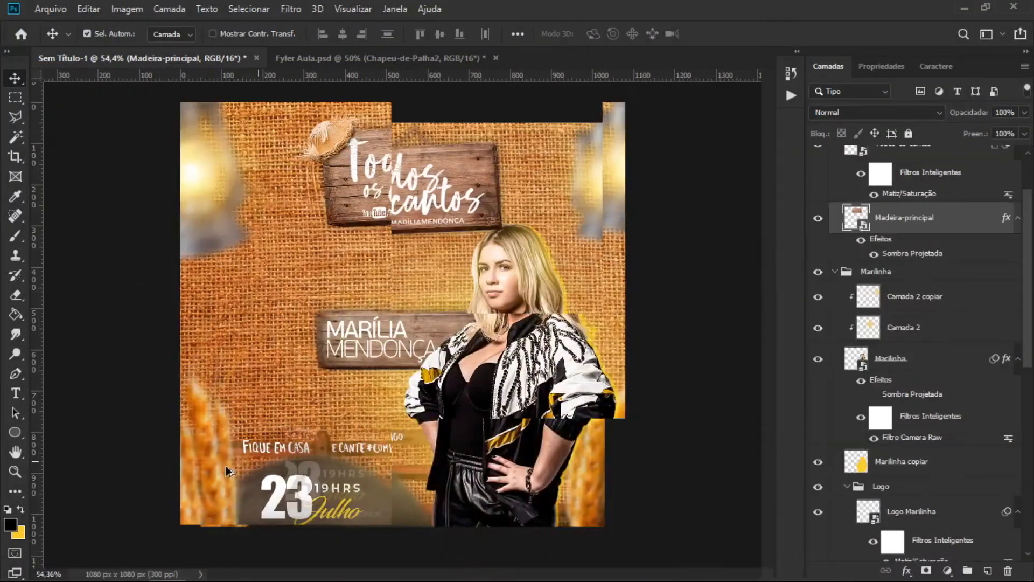
# Step: Reposition the blurred Cevada barley layers and duplicate them twice
pyautogui.scroll(-5, 897, 450)
pyautogui.scroll(-2, 897, 449)
pyautogui.scroll(-3, 898, 449)
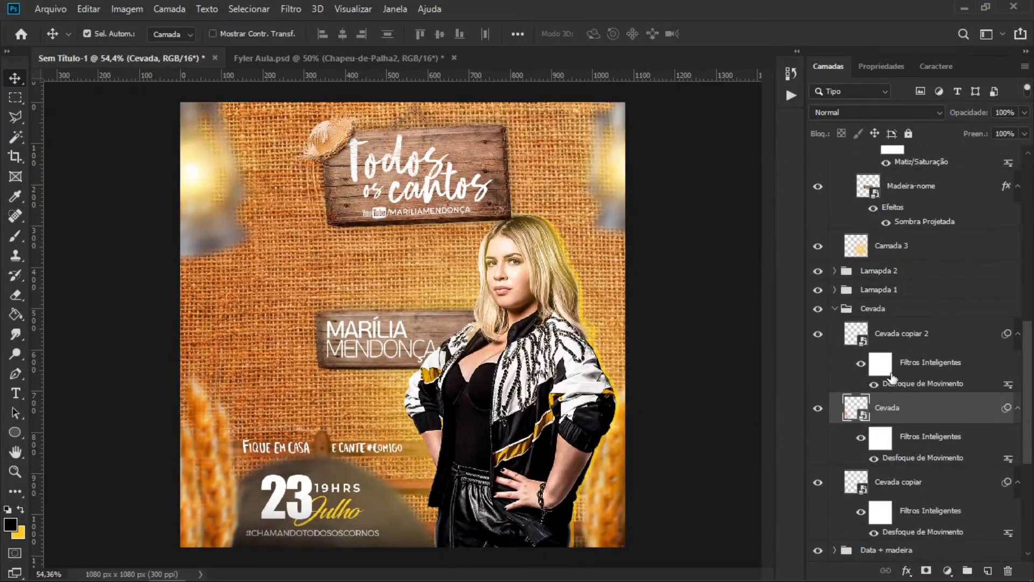
pyautogui.keyDown('shift'); pyautogui.click(935, 491); pyautogui.keyUp('shift')
pyautogui.moveTo(174, 468); pyautogui.dragTo(185, 463)
pyautogui.hotkey('ctrl', 'j')
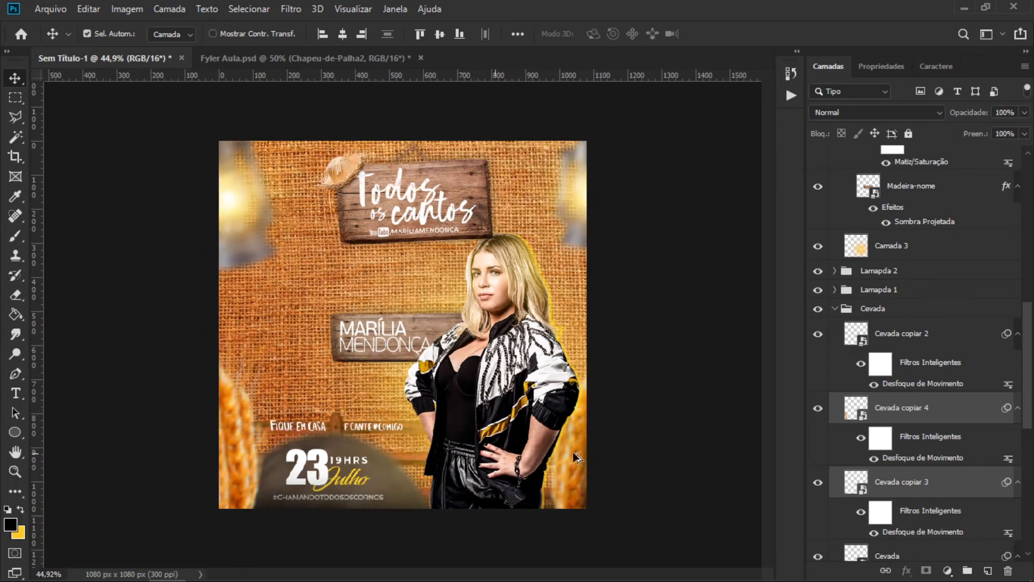
pyautogui.hotkey('ctrl', 'j')
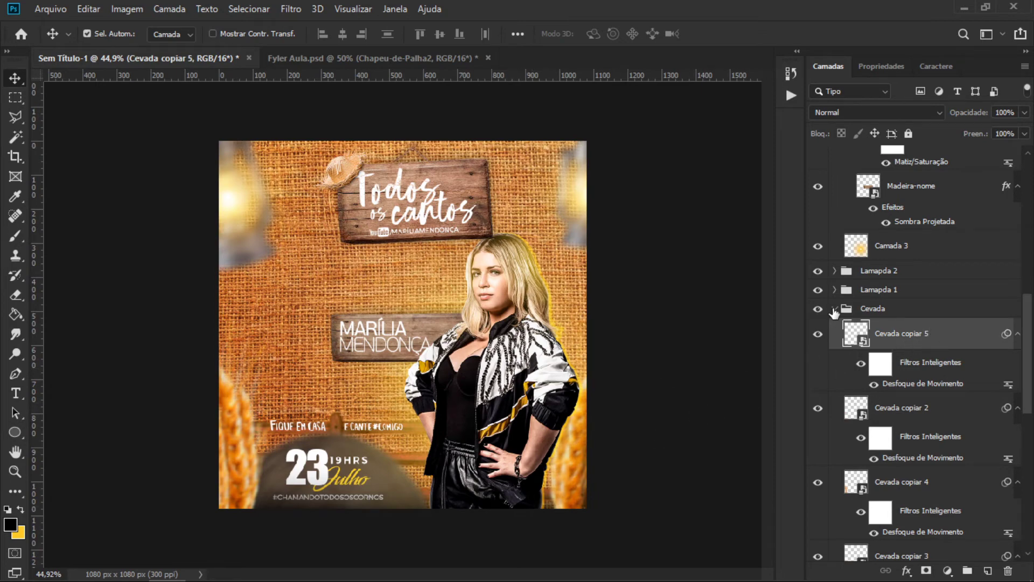
# Step: Move the Lamapda 1 glow up about 30 px and nudge Lamapda 2 slightly
pyautogui.click(835, 289)
pyautogui.moveTo(228, 218); pyautogui.dragTo(226, 202)
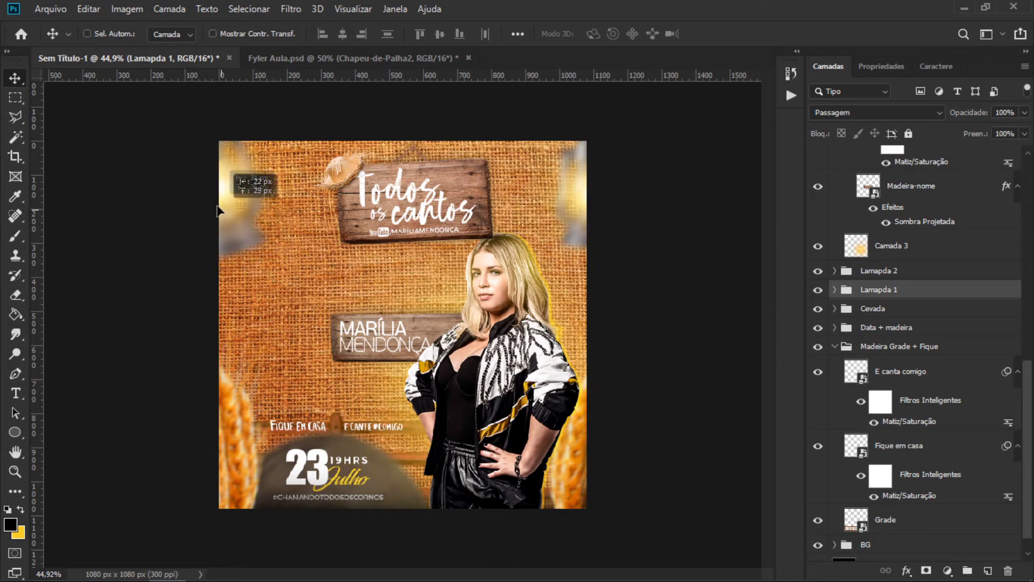
pyautogui.click(883, 271)
pyautogui.moveTo(583, 206); pyautogui.dragTo(585, 206)
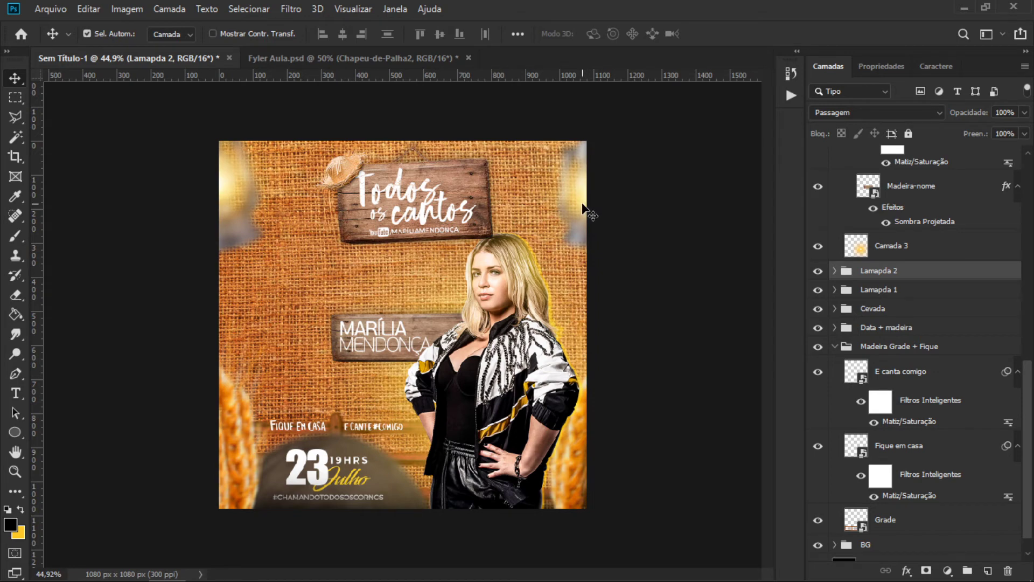
# Step: Nudge the Marilinha group with the singer and name plaque down
pyautogui.scroll(1, 878, 214)
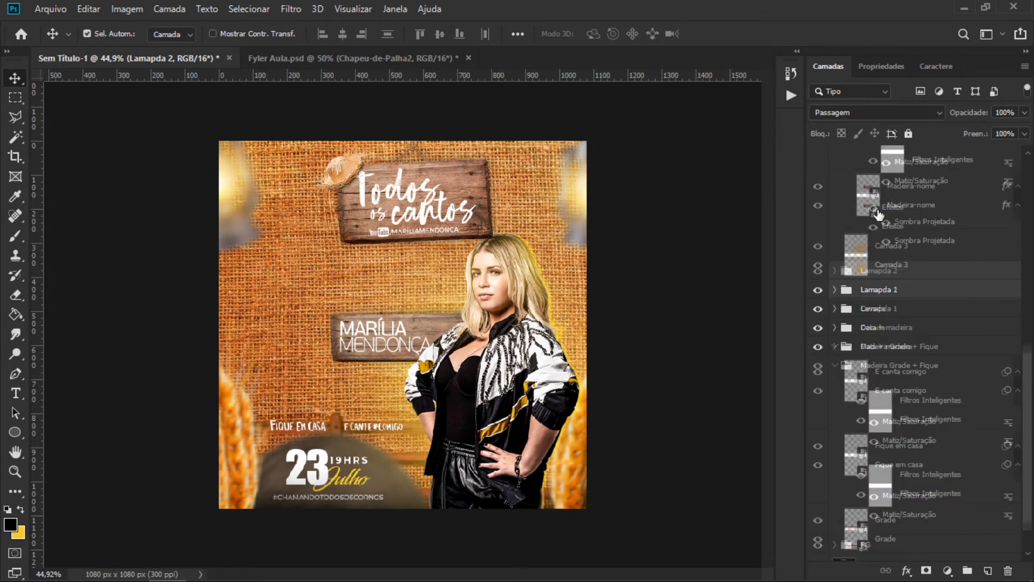
pyautogui.scroll(3, 878, 214)
pyautogui.scroll(2, 878, 243)
pyautogui.click(834, 257)
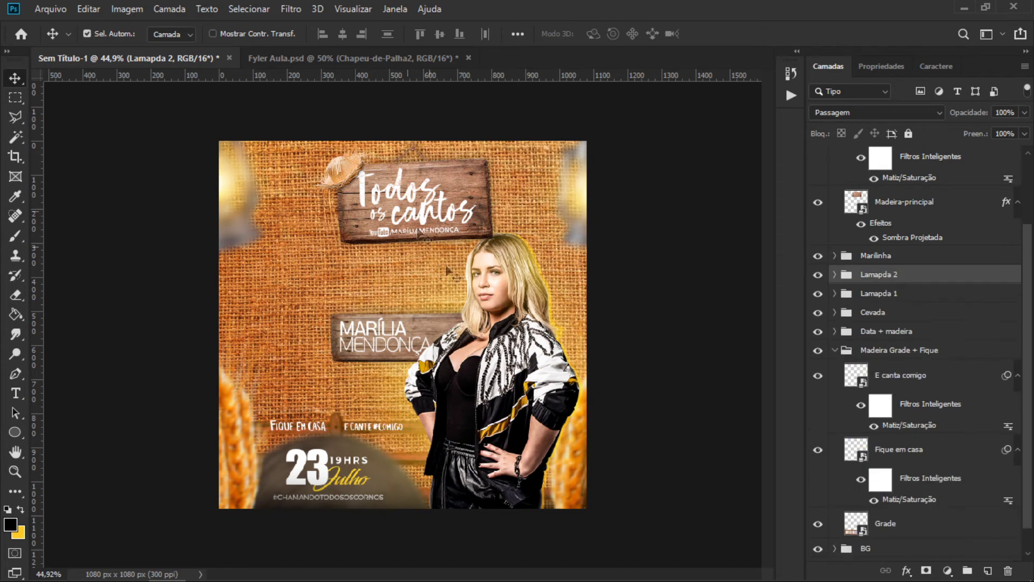
pyautogui.click(506, 283)
pyautogui.press('Down')
pyautogui.press('Down')
pyautogui.press('Down')
pyautogui.press('Down')
pyautogui.press('Down')
pyautogui.press('Down')
pyautogui.press('Down')
pyautogui.press('Down')
pyautogui.press('Down')
pyautogui.press('Down')
pyautogui.press('Down')
pyautogui.press('Down')
pyautogui.press('Down')
pyautogui.press('Down')
pyautogui.press('Down')
pyautogui.press('Down')
pyautogui.press('Down')
# Step: Collapse the Marilinha and Madeira principal groups, leaving Madeira principal selected
pyautogui.click(834, 256)
pyautogui.scroll(3, 918, 214)
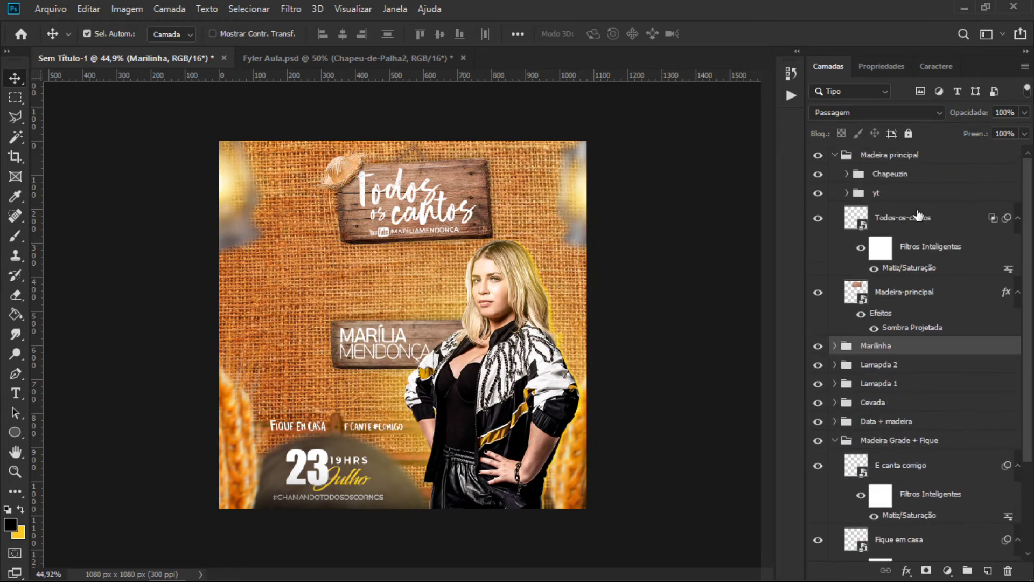
pyautogui.click(834, 155)
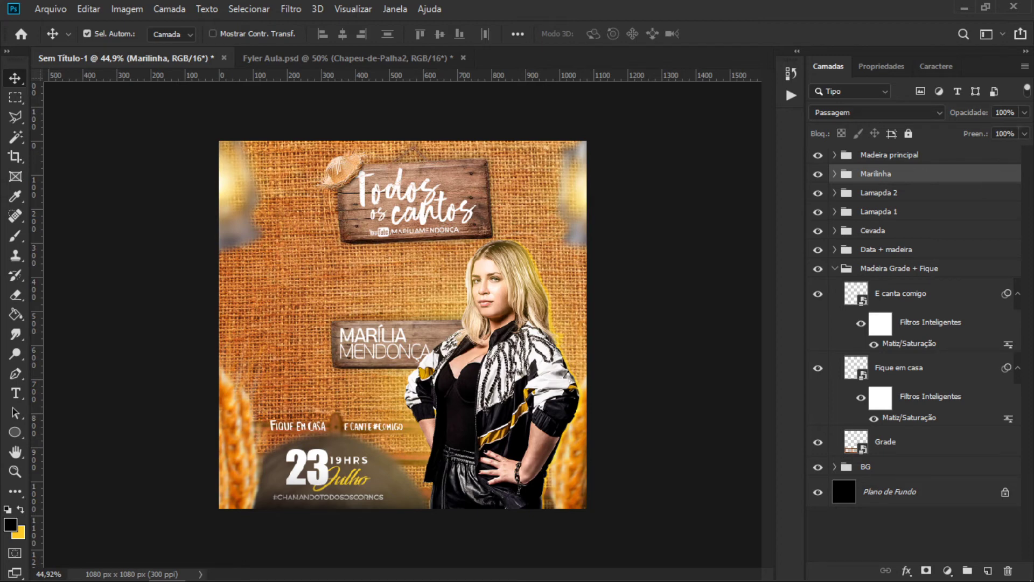
pyautogui.click(922, 159)
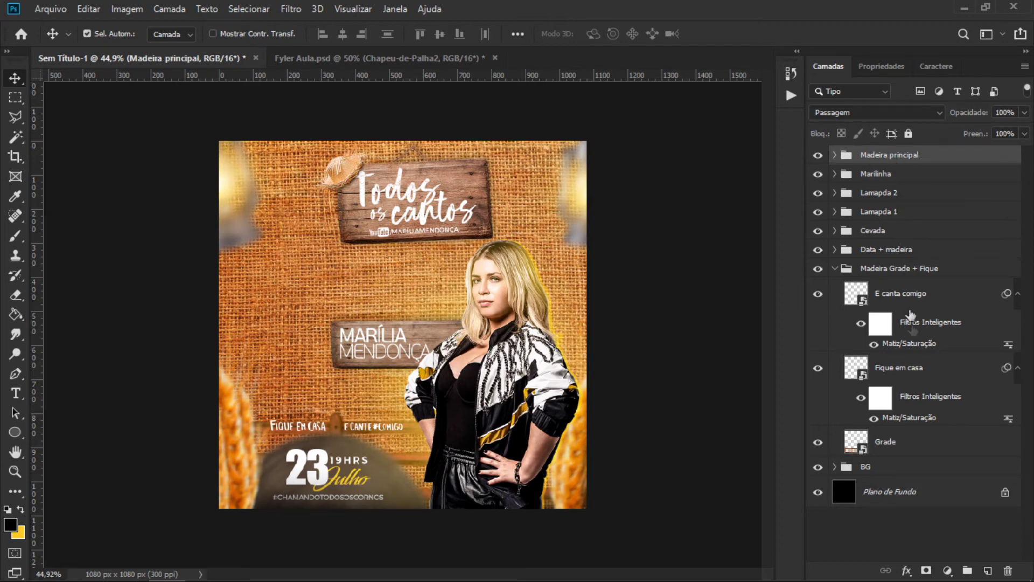
# Step: Add an Equilíbrio de cores layer with midtones red +4 and yellow -16, toggling it to compare
pyautogui.click(948, 571)
pyautogui.click(948, 571)
pyautogui.click(958, 436)
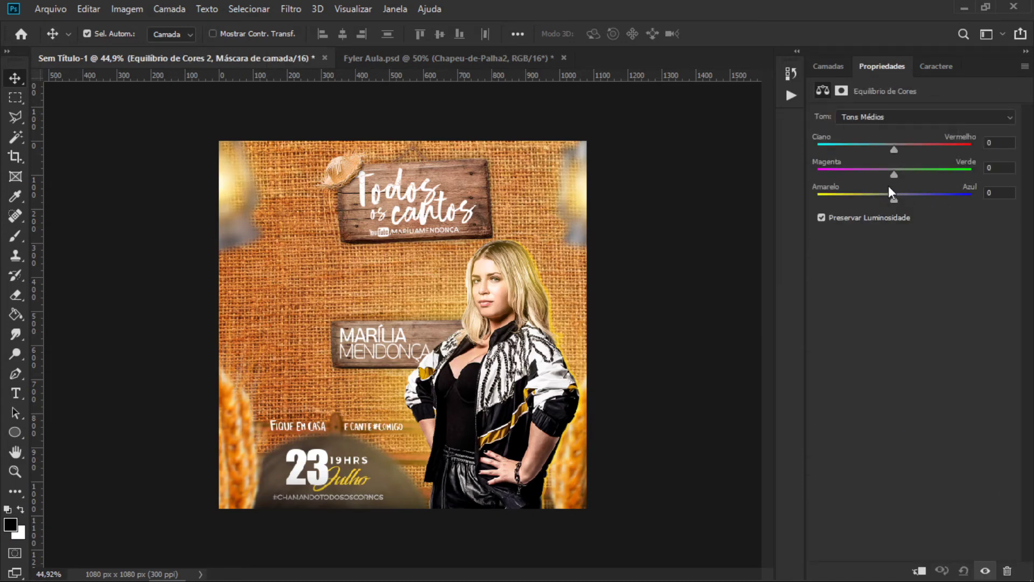
pyautogui.moveTo(890, 146); pyautogui.dragTo(897, 147)
pyautogui.moveTo(893, 198); pyautogui.dragTo(881, 199)
pyautogui.click(827, 65)
pyautogui.click(818, 161)
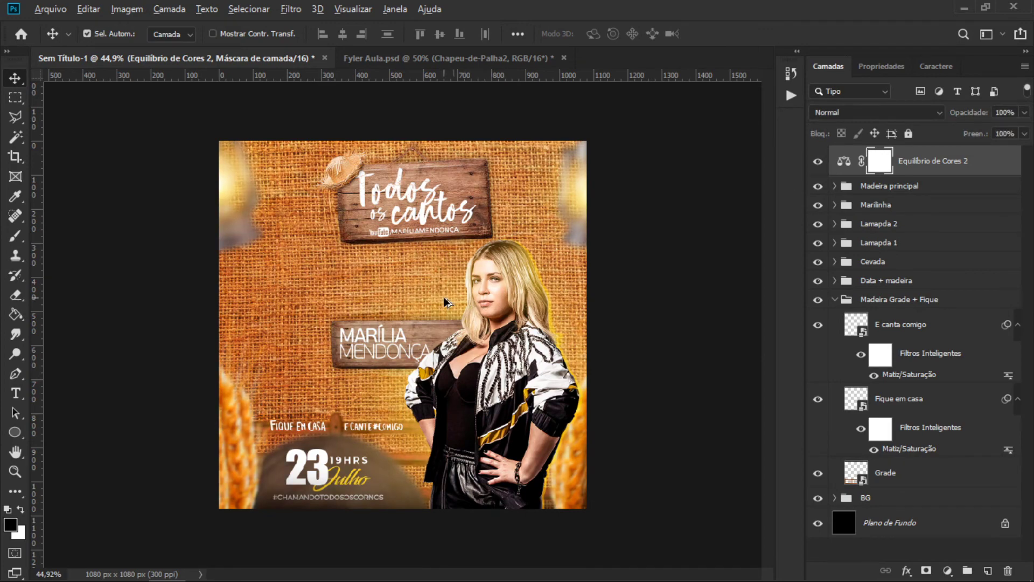
pyautogui.scroll(2, 445, 302)
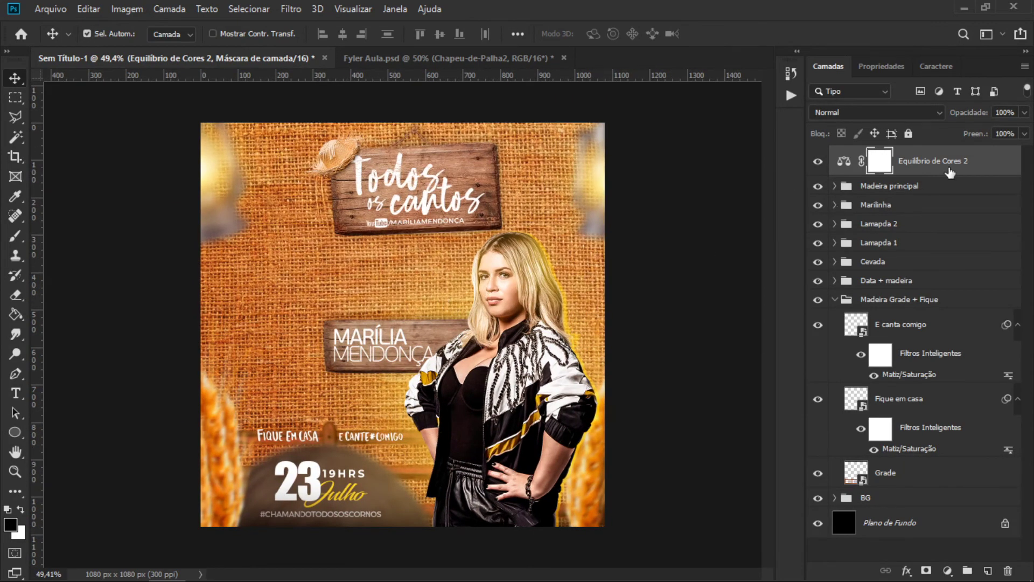
# Step: Add a Color Lookup layer and preview 3DLUT looks from 3Strip.look to DropBlues.3DL
pyautogui.click(948, 571)
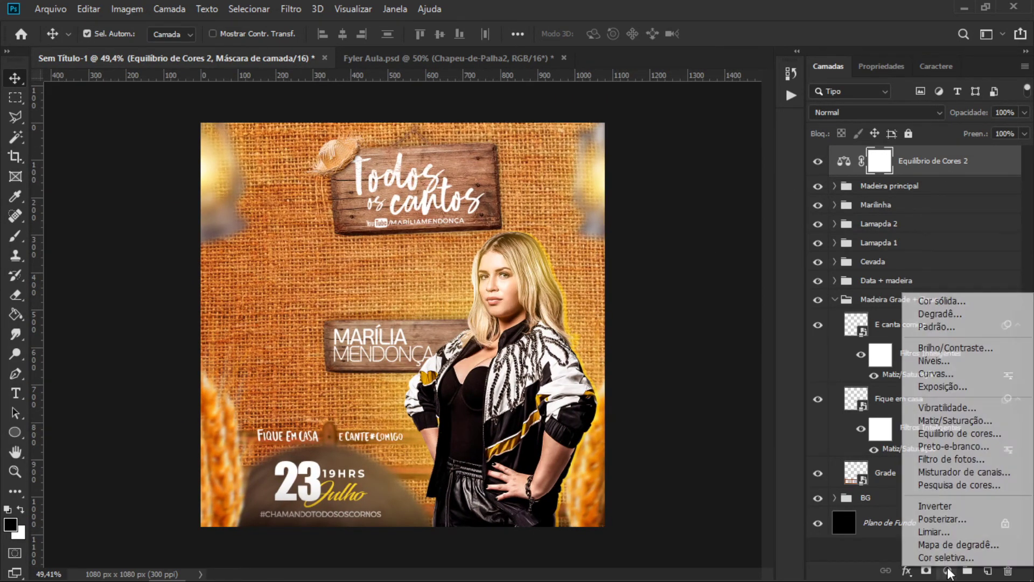
pyautogui.click(949, 572)
pyautogui.click(948, 572)
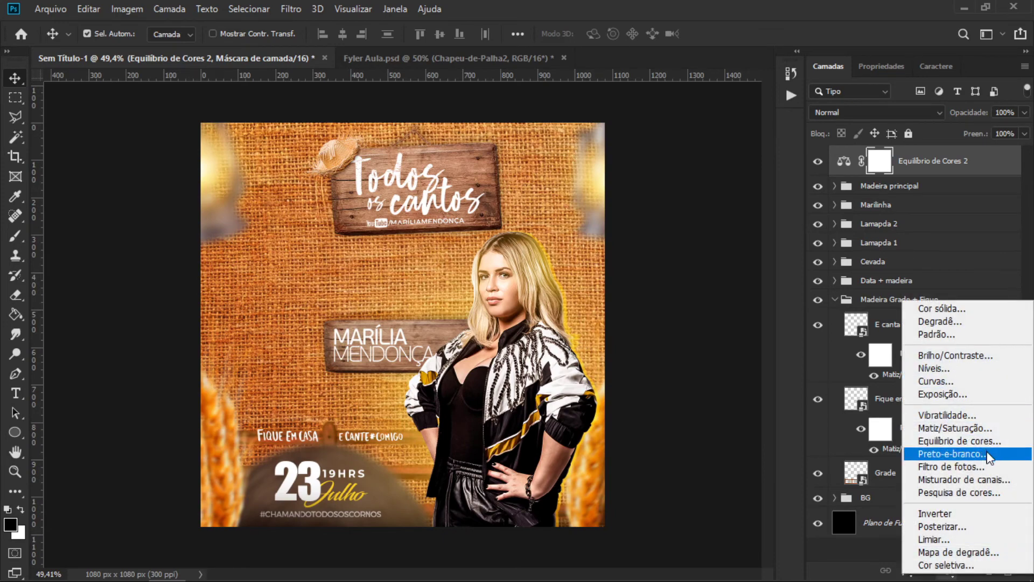
pyautogui.click(991, 492)
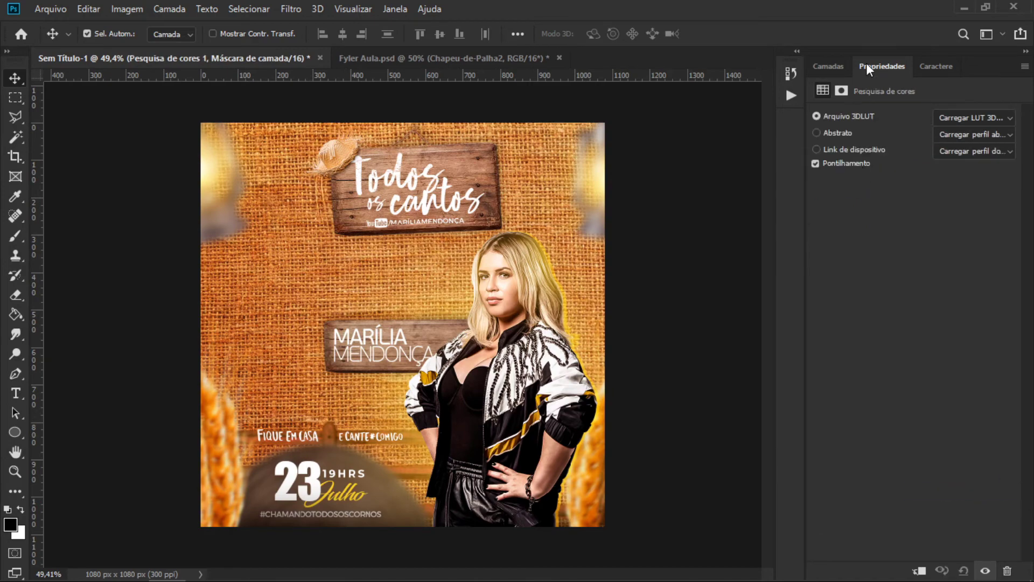
pyautogui.click(987, 119)
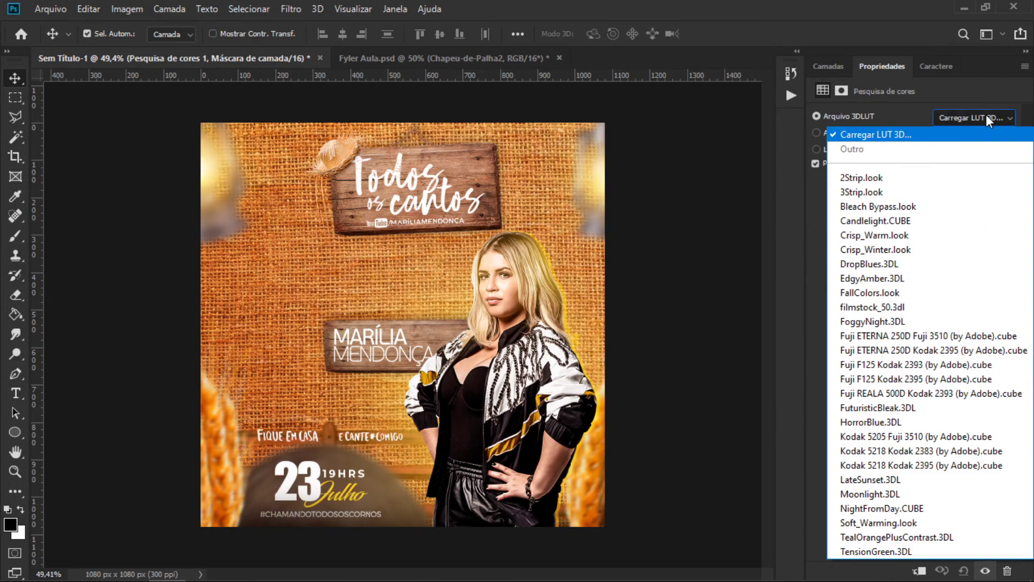
pyautogui.click(940, 193)
pyautogui.press('Down')
pyautogui.press('Up')
pyautogui.press('Down')
pyautogui.press('Down')
pyautogui.press('Down')
pyautogui.press('Down')
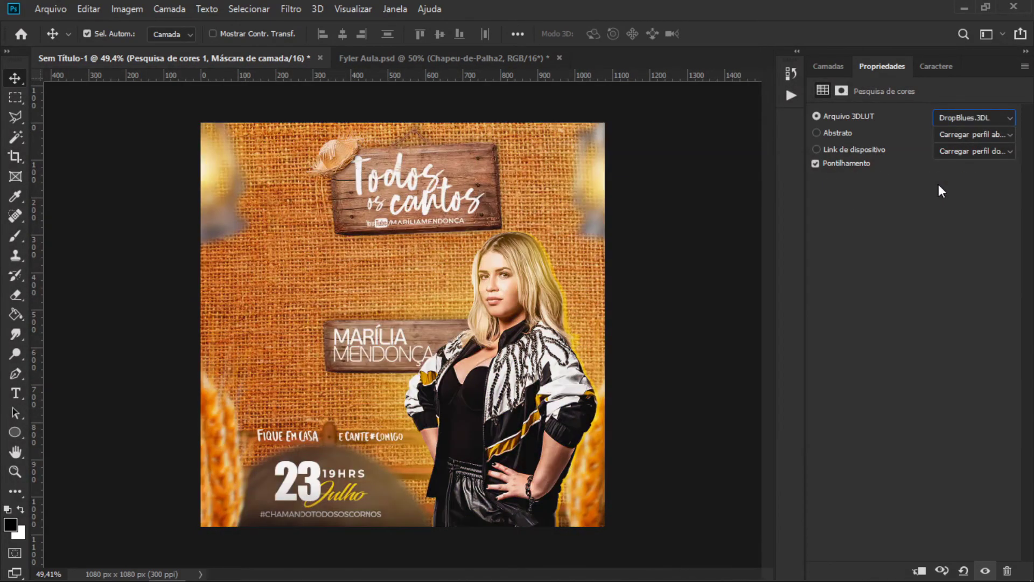
pyautogui.press('Down')
pyautogui.press('Down')
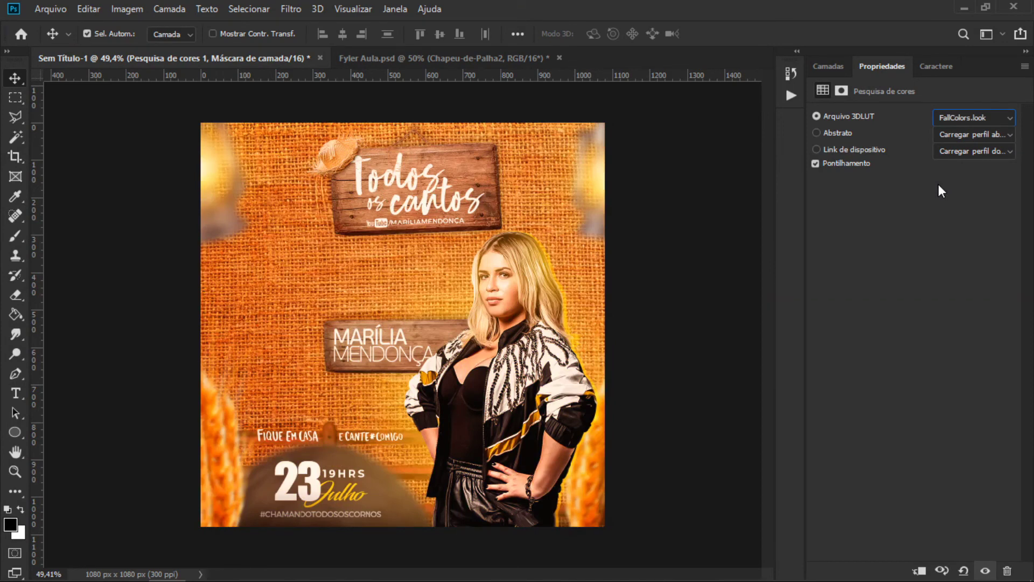
# Step: Try 2Strip.look and 3Strip.look, then settle on DropBlues.3DL
pyautogui.hotkey('alt', 'Down')
pyautogui.scroll(5, 939, 183)
pyautogui.click(952, 181)
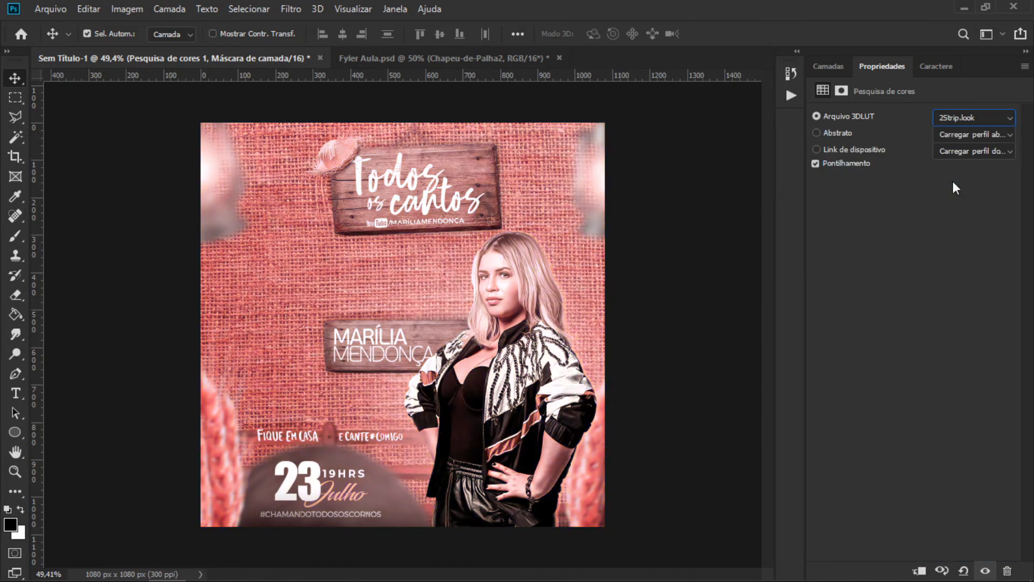
pyautogui.press('Down')
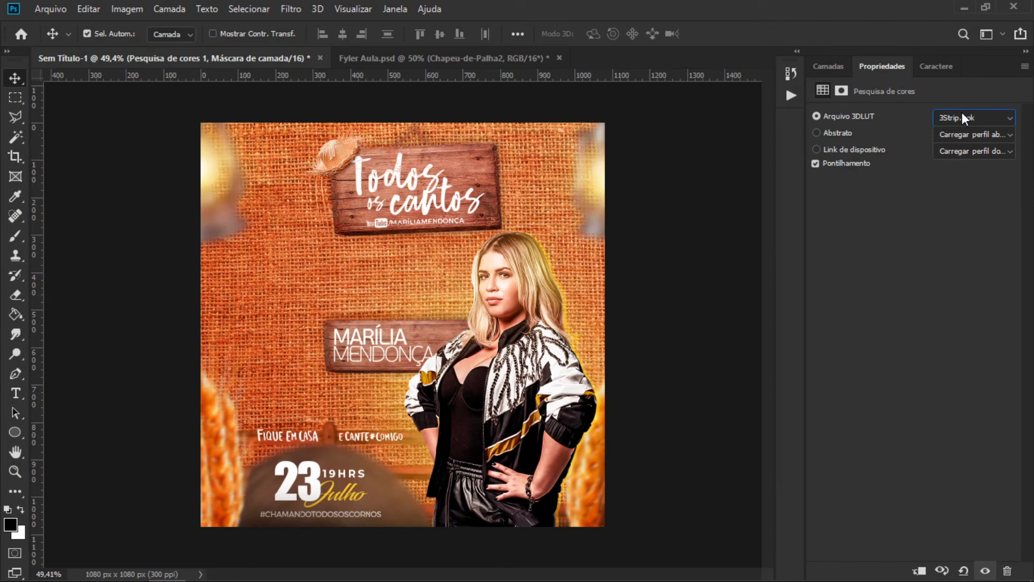
pyautogui.click(962, 115)
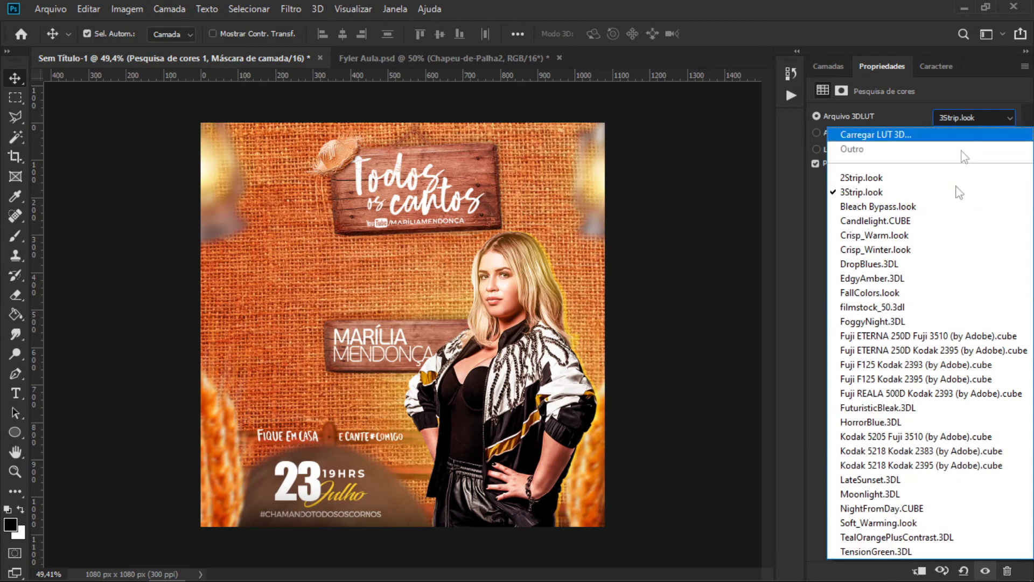
pyautogui.click(945, 271)
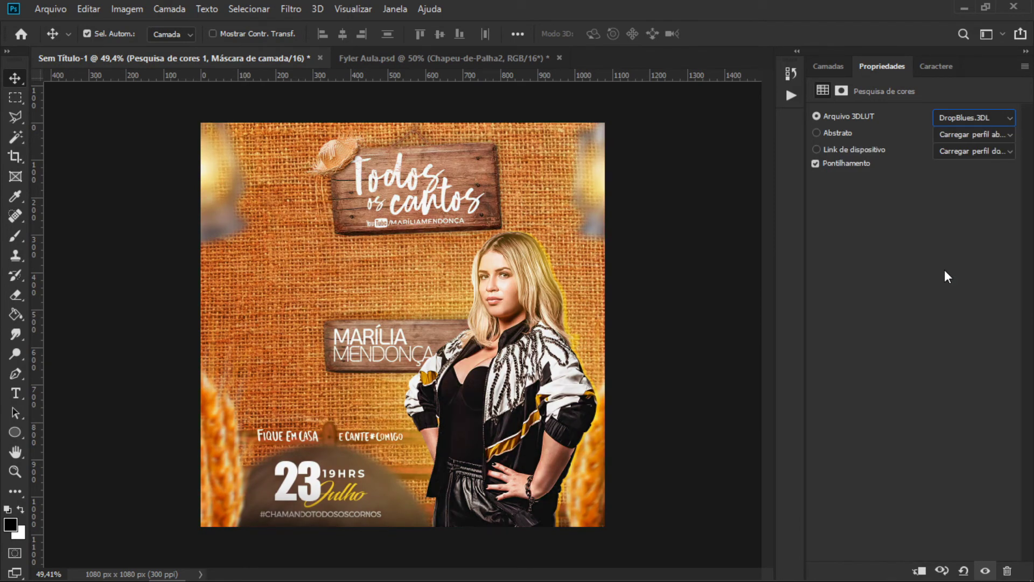
# Step: Compare the flyer with and without the lookup, then switch the look to FallColors.look
pyautogui.click(830, 66)
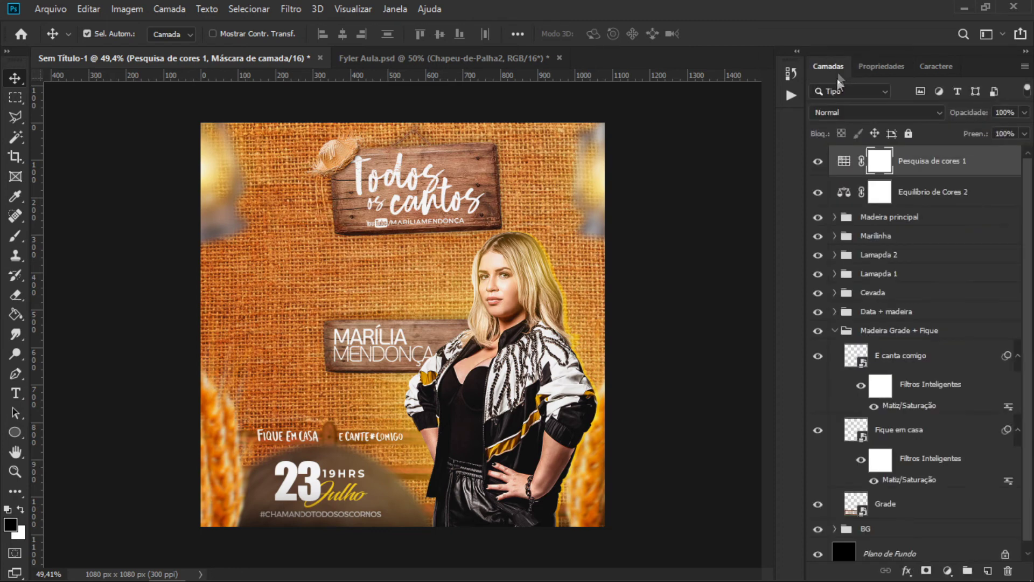
pyautogui.click(818, 163)
pyautogui.click(818, 163)
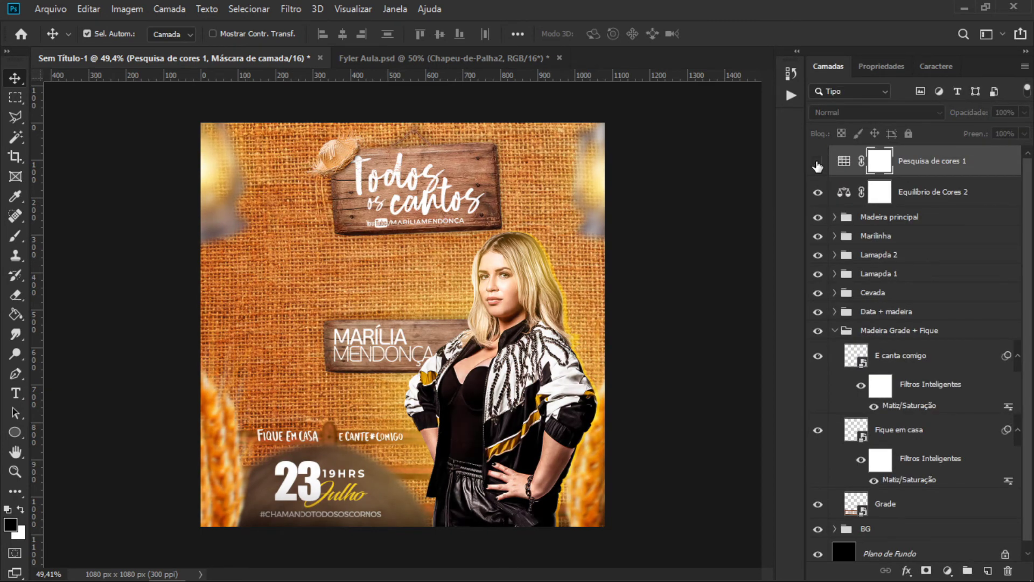
pyautogui.click(817, 161)
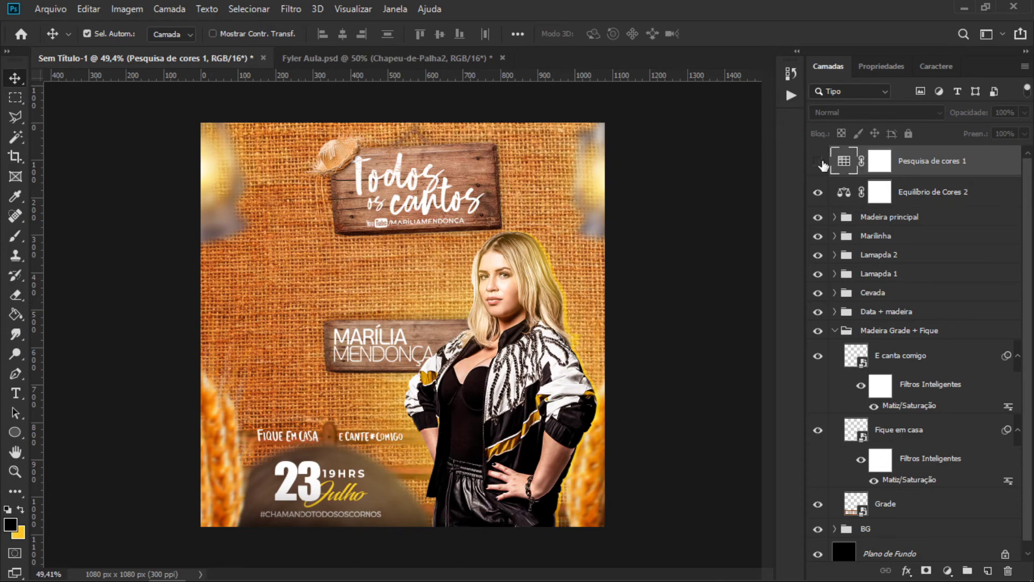
pyautogui.doubleClick(849, 160)
pyautogui.click(972, 117)
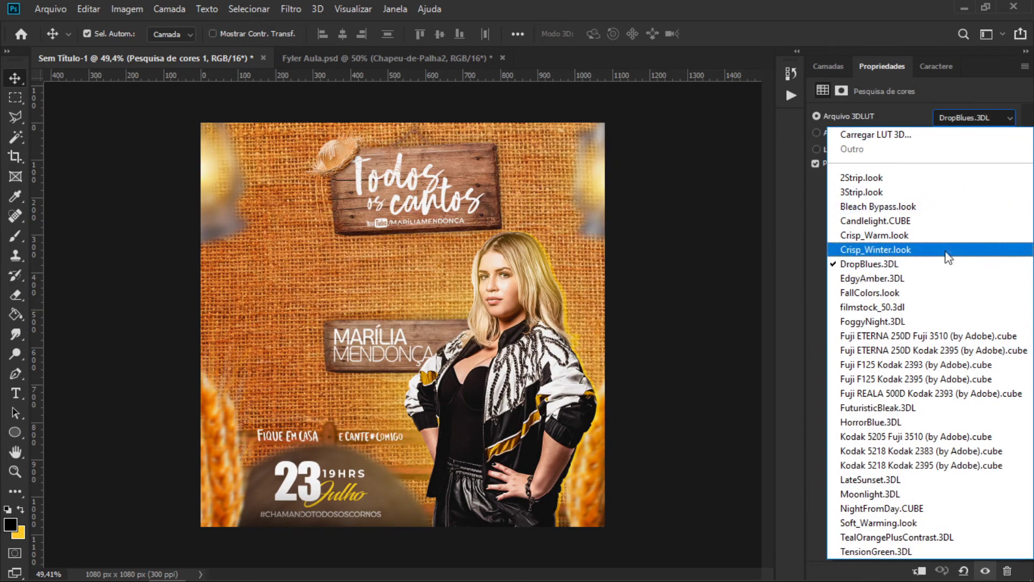
pyautogui.click(942, 290)
pyautogui.click(828, 66)
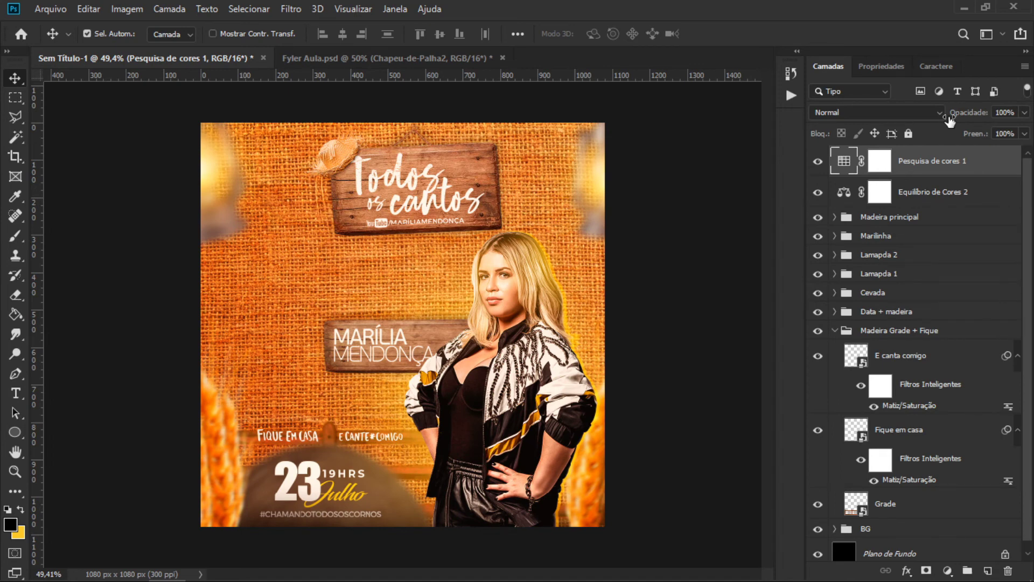
# Step: Merge visible layers into a new layer, convert it to a smart object, and open Camera Raw
pyautogui.hotkey('ctrl', 'shift', 'alt', 'e')
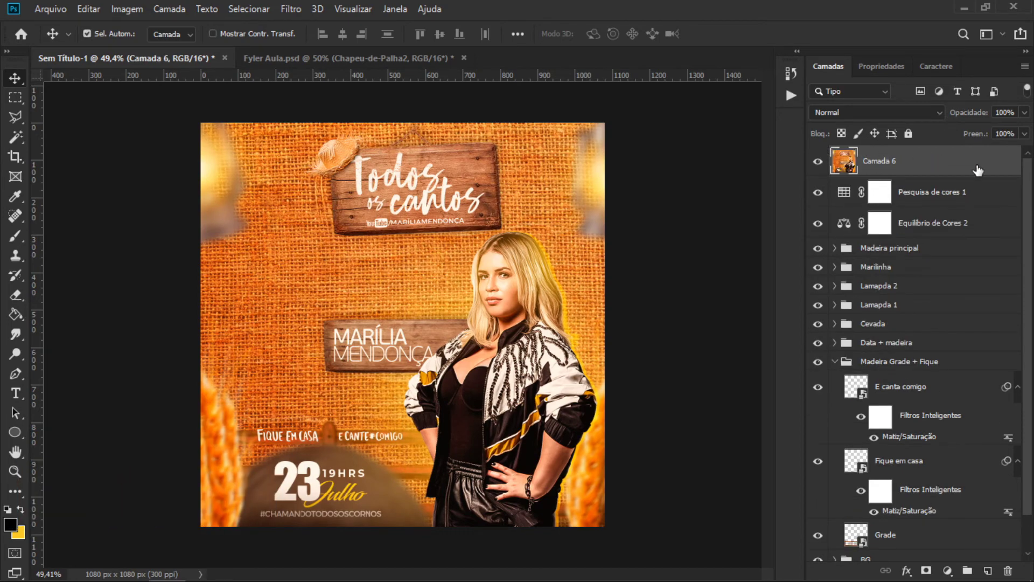
pyautogui.rightClick(978, 171)
pyautogui.click(911, 207)
pyautogui.hotkey('ctrl', 'shift', 'a')
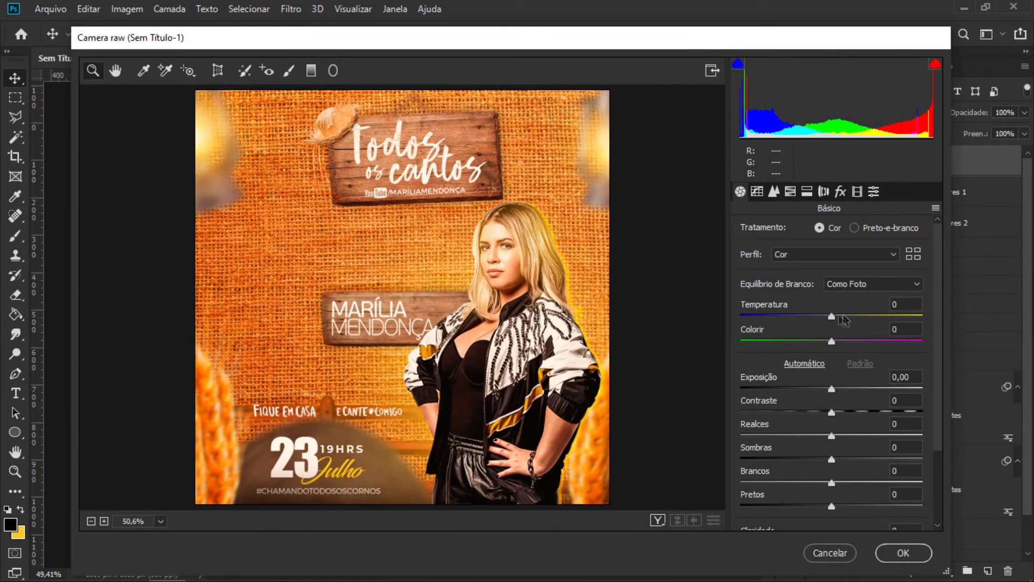
# Step: Set Temperature -9, Tint +8, Shadows -15, Whites +20 and fine-tune exposure and contrast
pyautogui.moveTo(832, 320); pyautogui.dragTo(823, 320)
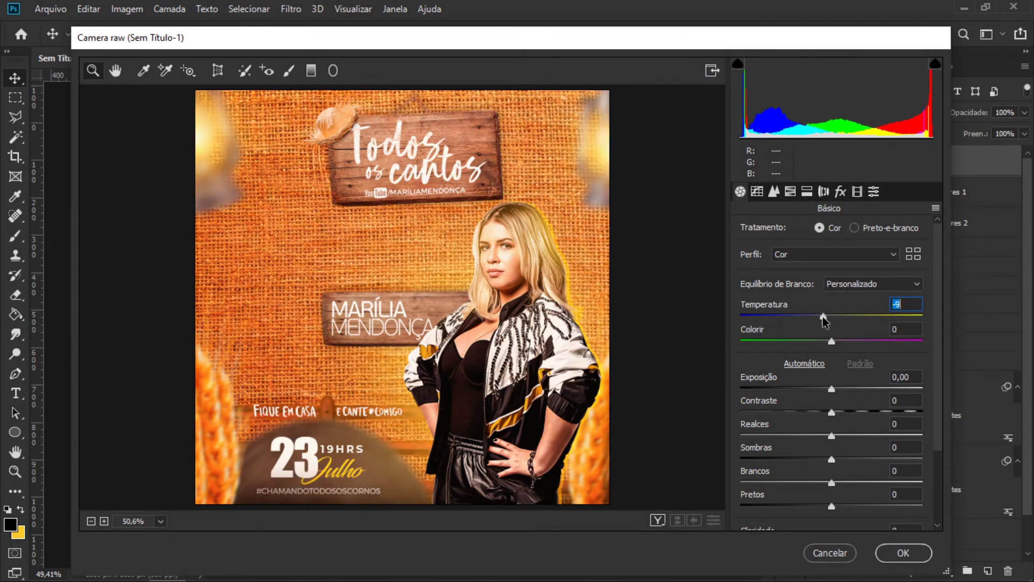
pyautogui.moveTo(832, 340); pyautogui.dragTo(837, 342)
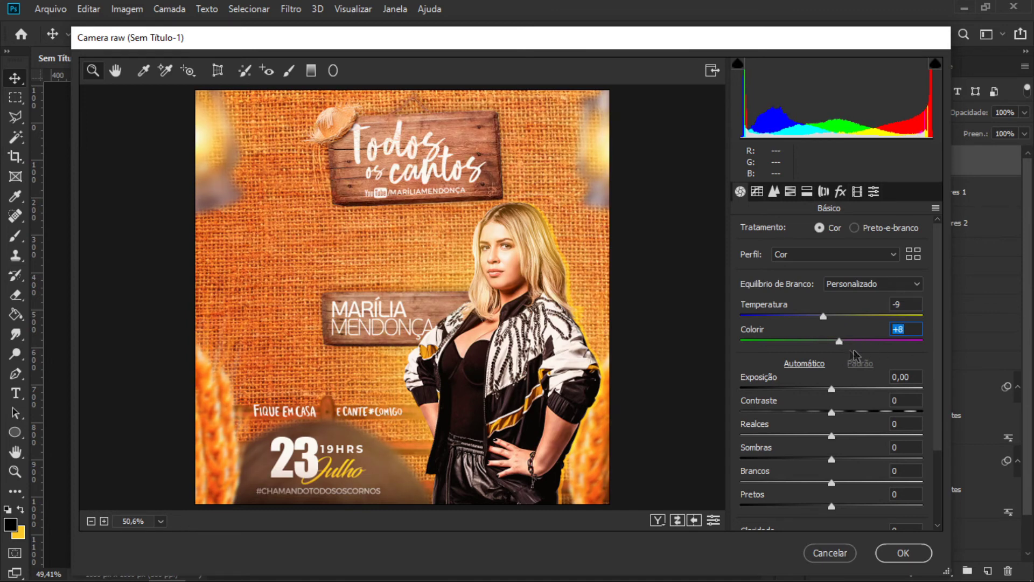
pyautogui.moveTo(835, 391); pyautogui.dragTo(831, 392)
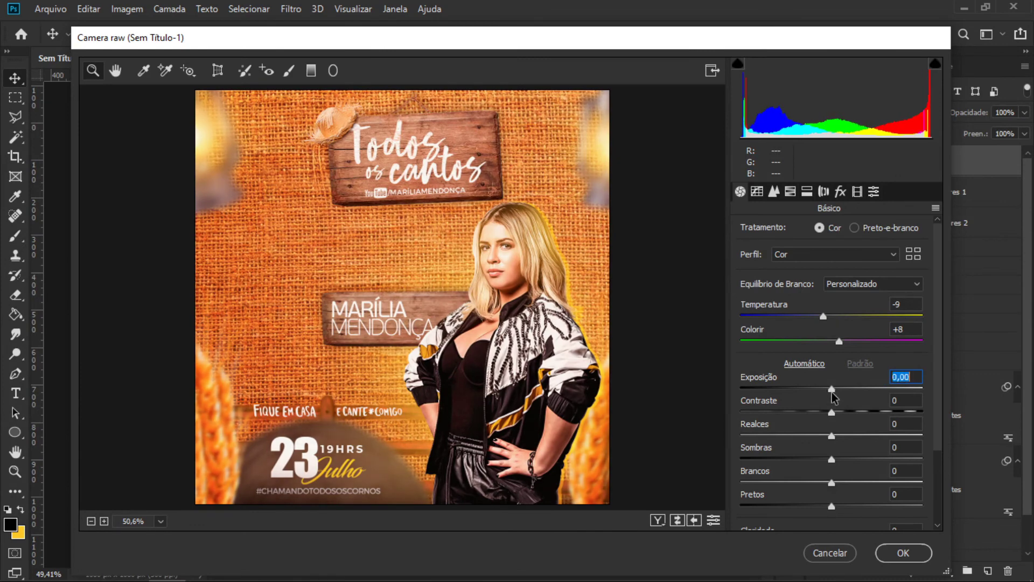
pyautogui.moveTo(832, 412)
pyautogui.mouseDown()
pyautogui.moveTo(816, 413)
pyautogui.moveTo(825, 417)
pyautogui.mouseUp()
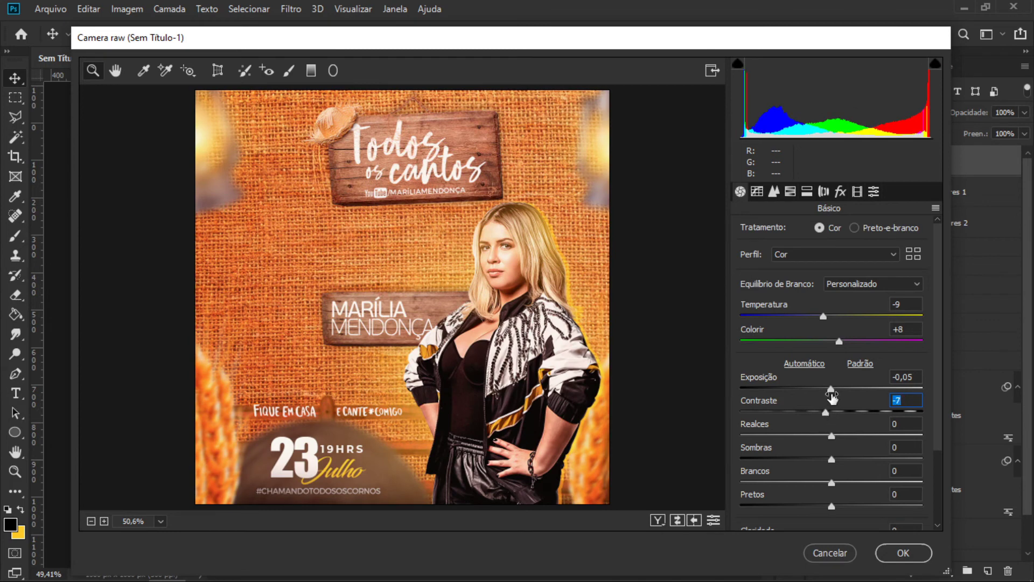
pyautogui.moveTo(831, 388); pyautogui.dragTo(832, 387)
pyautogui.moveTo(824, 422)
pyautogui.mouseDown()
pyautogui.moveTo(825, 412)
pyautogui.moveTo(846, 437)
pyautogui.moveTo(863, 438)
pyautogui.moveTo(826, 441)
pyautogui.moveTo(836, 441)
pyautogui.mouseUp()
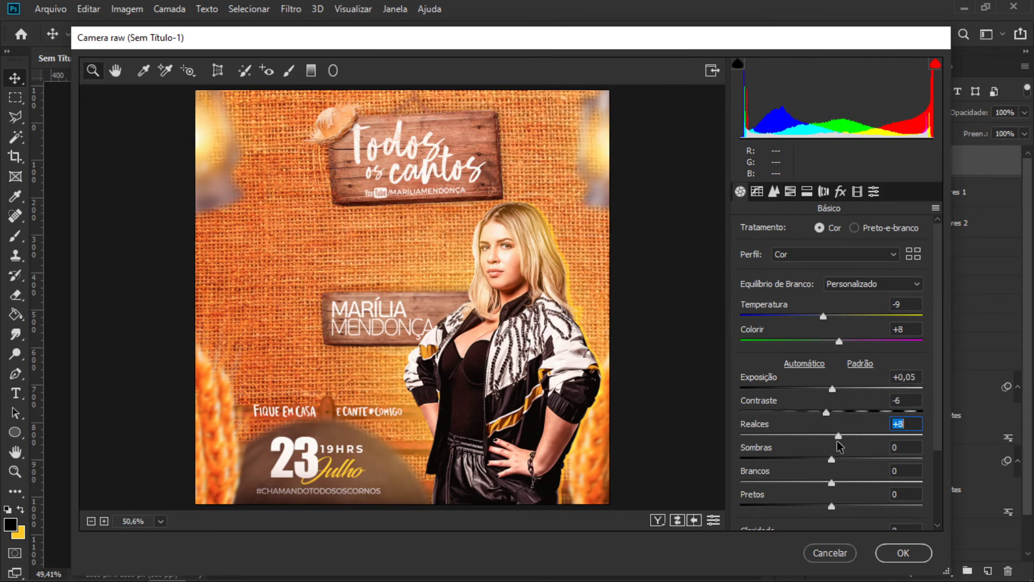
pyautogui.moveTo(831, 459)
pyautogui.mouseDown()
pyautogui.moveTo(815, 460)
pyautogui.moveTo(851, 483)
pyautogui.moveTo(845, 506)
pyautogui.mouseUp()
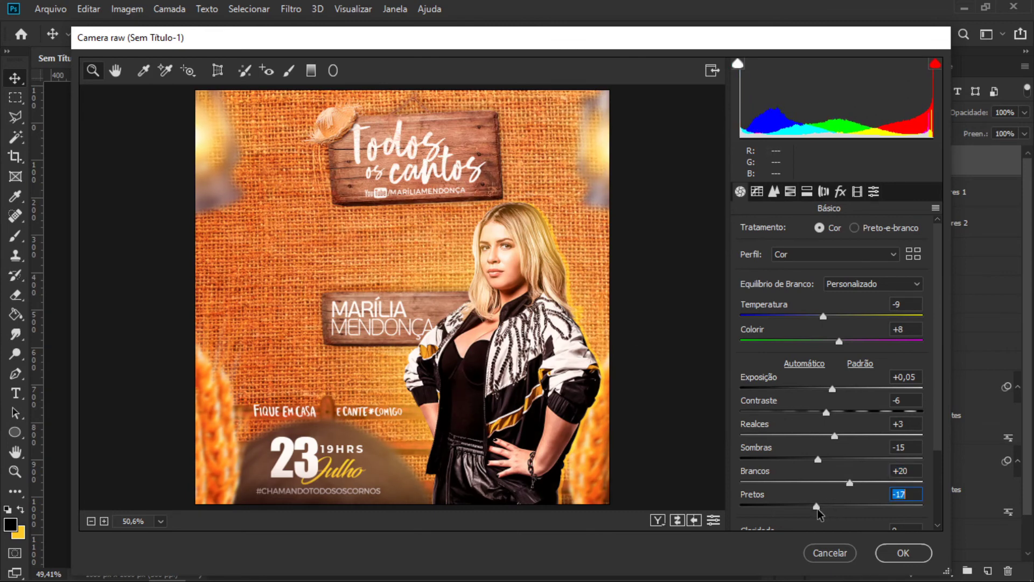
pyautogui.write('0')
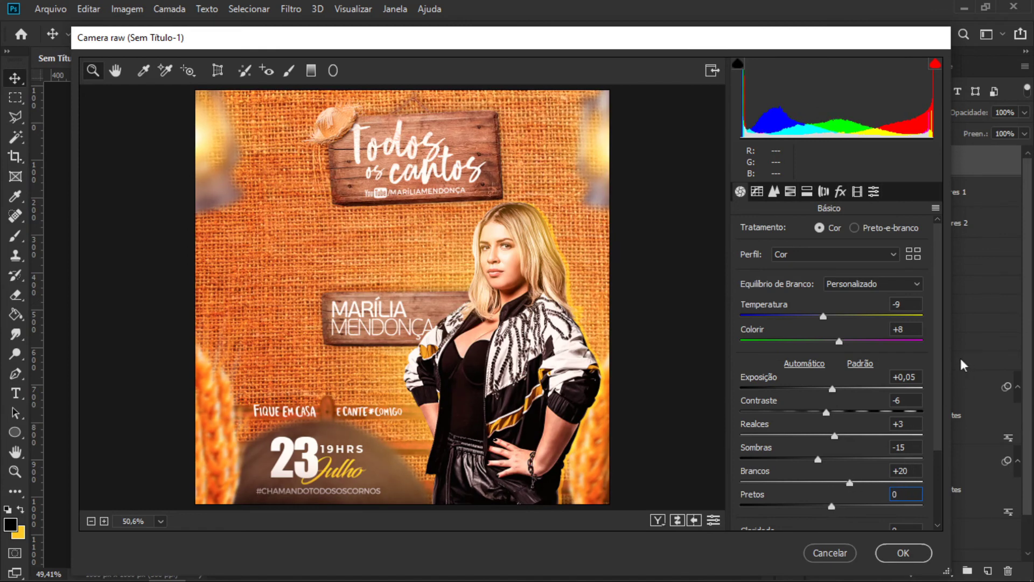
pyautogui.scroll(-3, 935, 363)
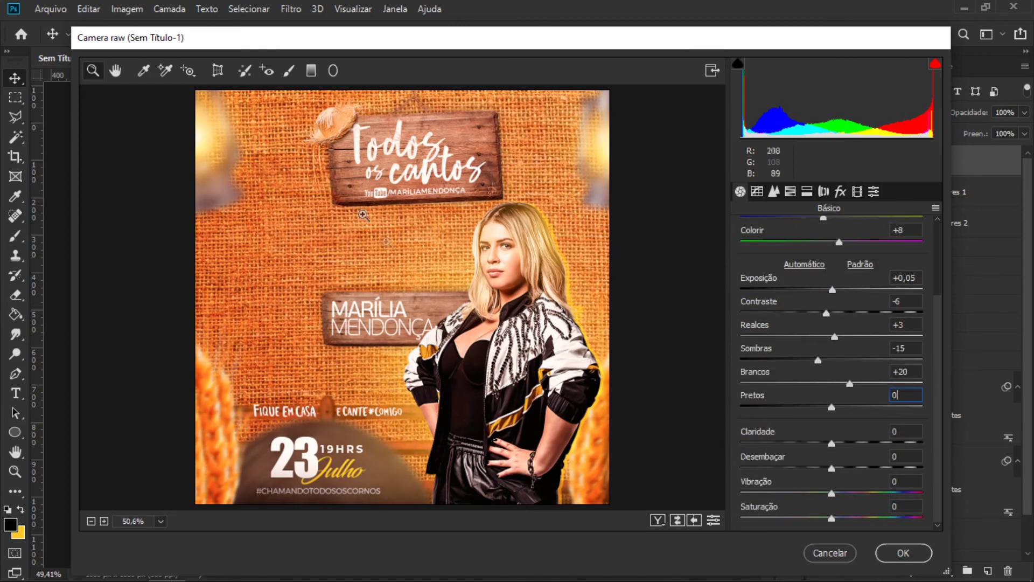
# Step: Raise Clarity strongly and add some Dehaze and Vibrance
pyautogui.moveTo(832, 442); pyautogui.dragTo(884, 444)
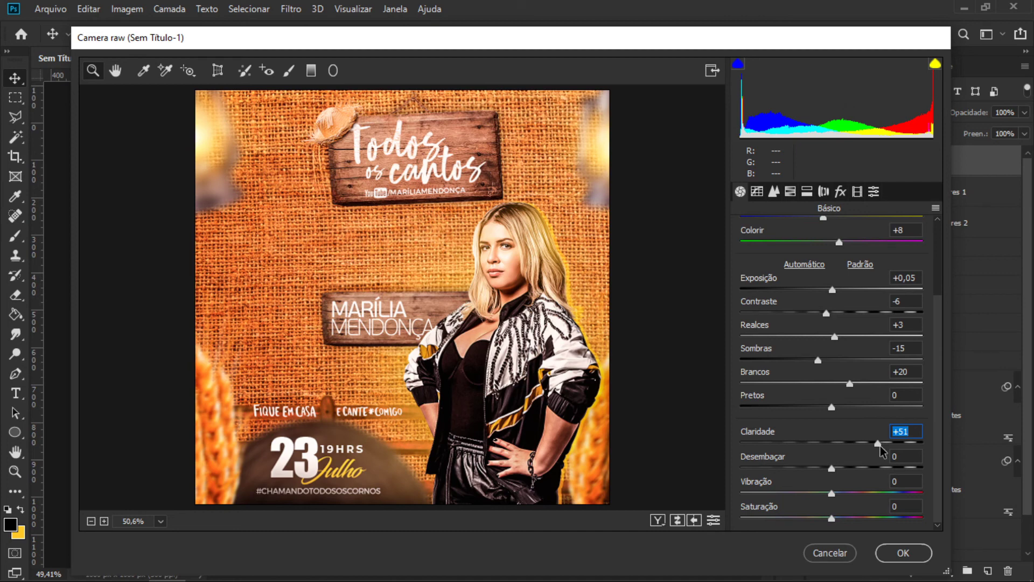
pyautogui.moveTo(832, 467); pyautogui.dragTo(841, 469)
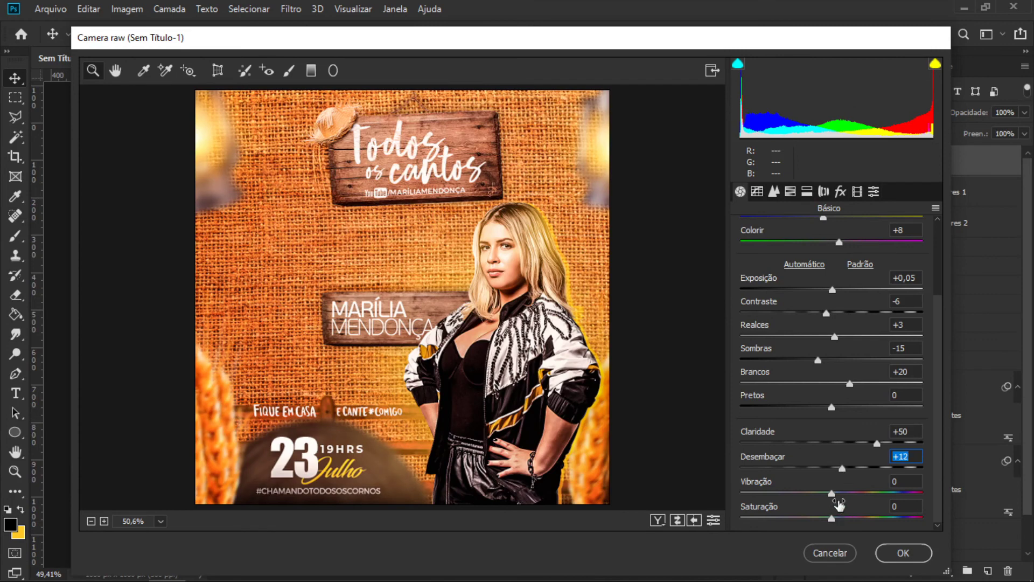
pyautogui.moveTo(832, 493)
pyautogui.mouseDown()
pyautogui.moveTo(843, 493)
pyautogui.moveTo(833, 515)
pyautogui.mouseUp()
# Step: Add light sharpening and luminance noise reduction in Detail, then apply the Camera Raw grade
pyautogui.click(774, 191)
pyautogui.moveTo(801, 253); pyautogui.dragTo(765, 254)
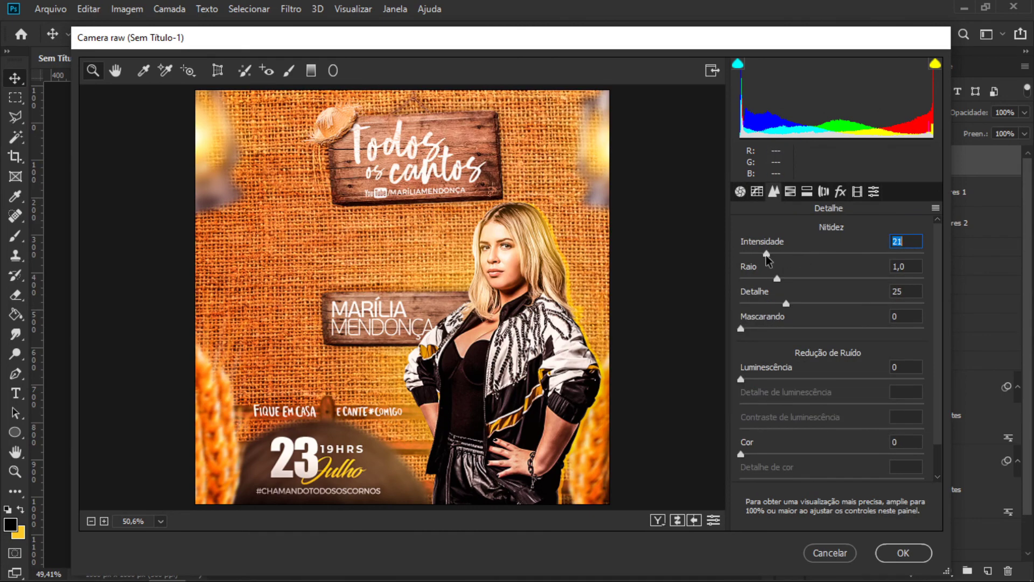
pyautogui.click(773, 378)
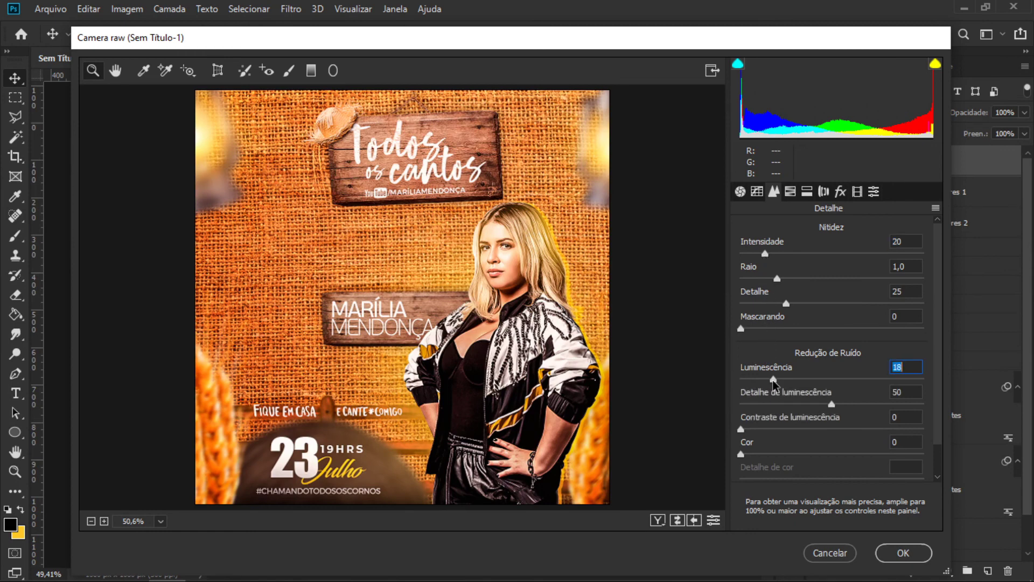
pyautogui.moveTo(773, 379); pyautogui.dragTo(761, 388)
pyautogui.press('Return')
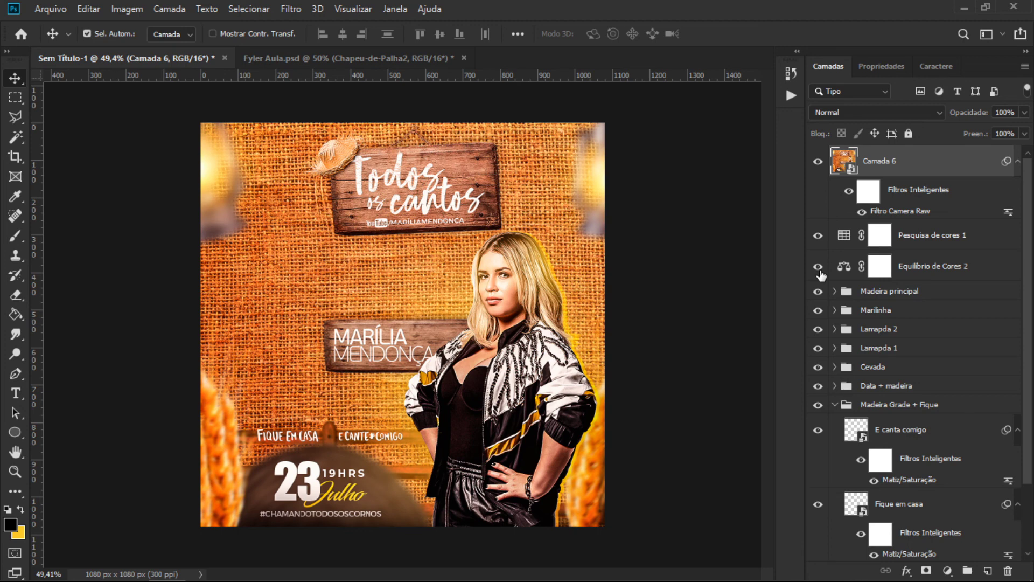
# Step: Compare the graded flyer against the Fyler-Aula.png reference in Windows Photos
pyautogui.click(279, 572)
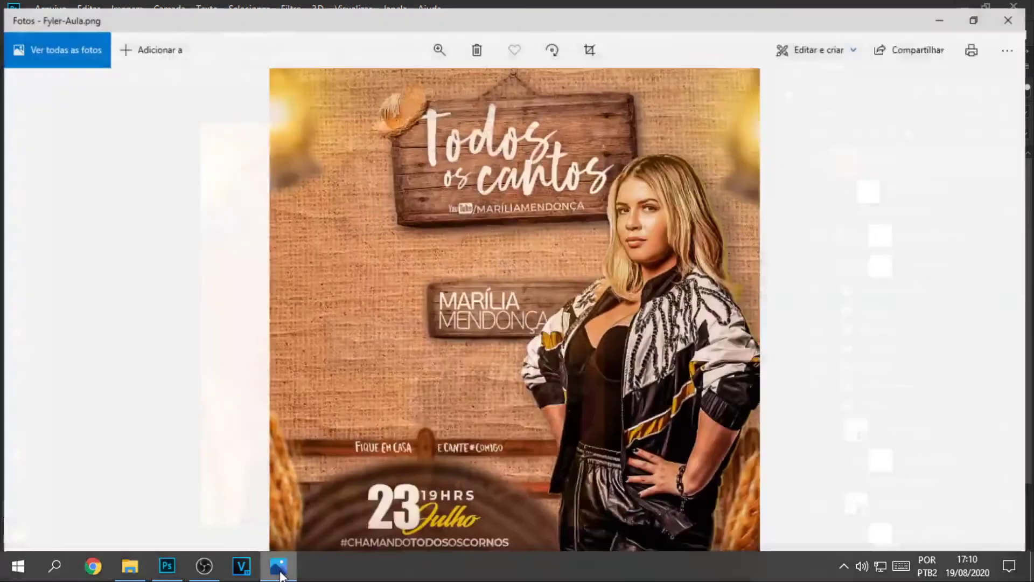
pyautogui.click(278, 572)
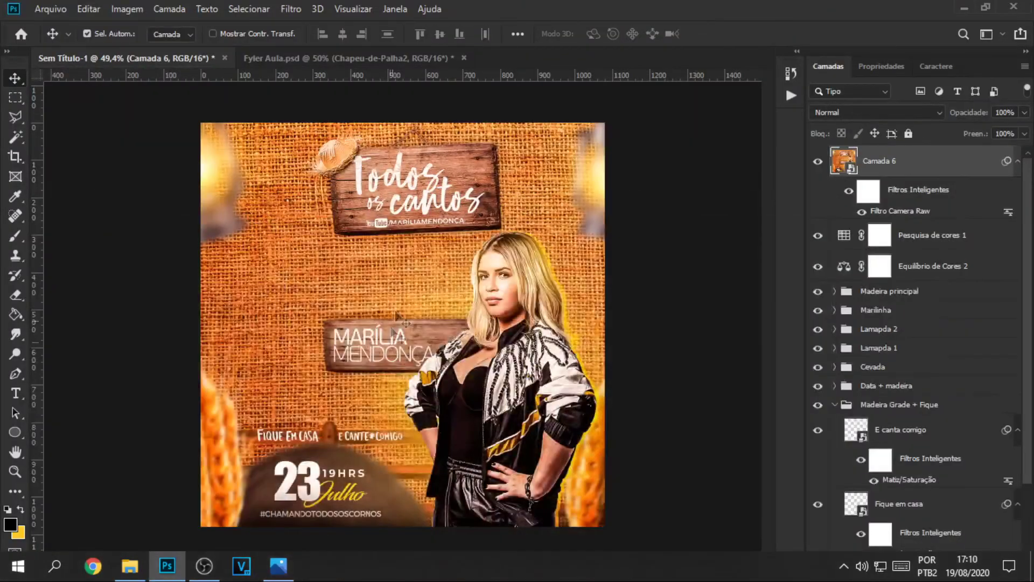